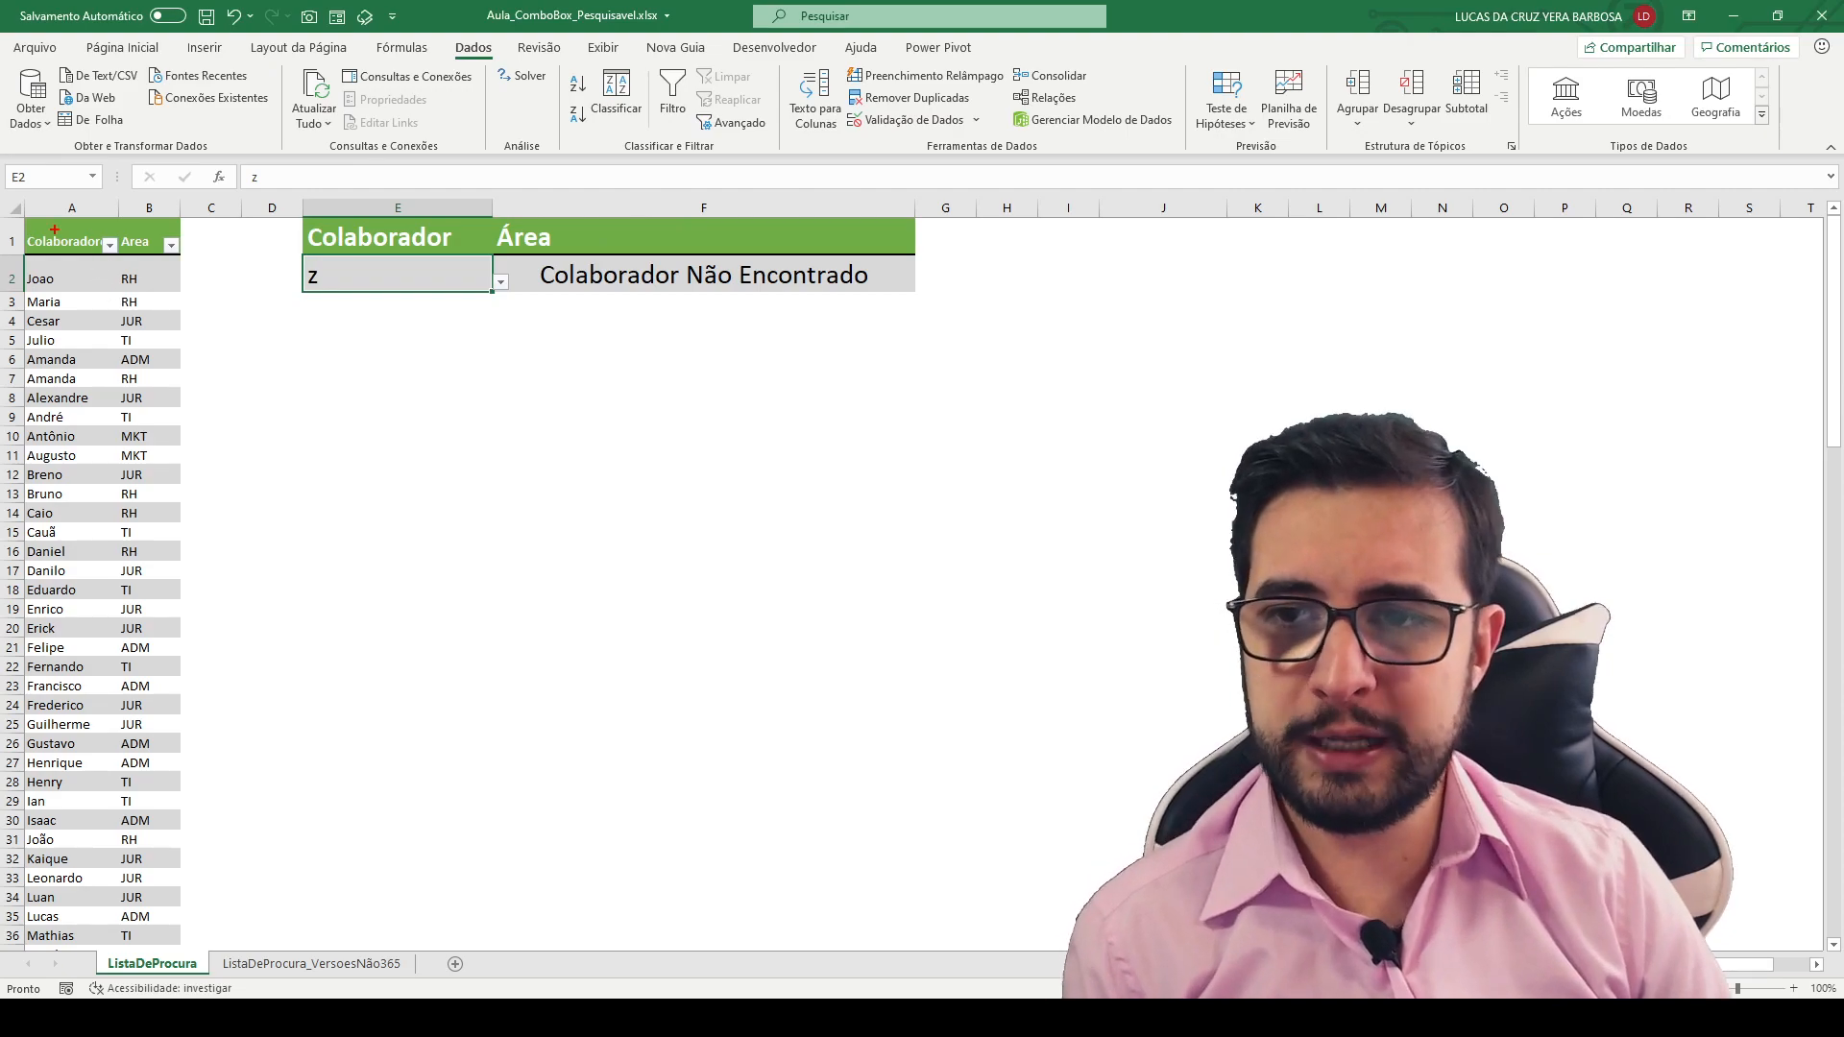
- Display the collaborator suggestions for the search text z in cell E2 of ListaDeProcura
key("Escape")
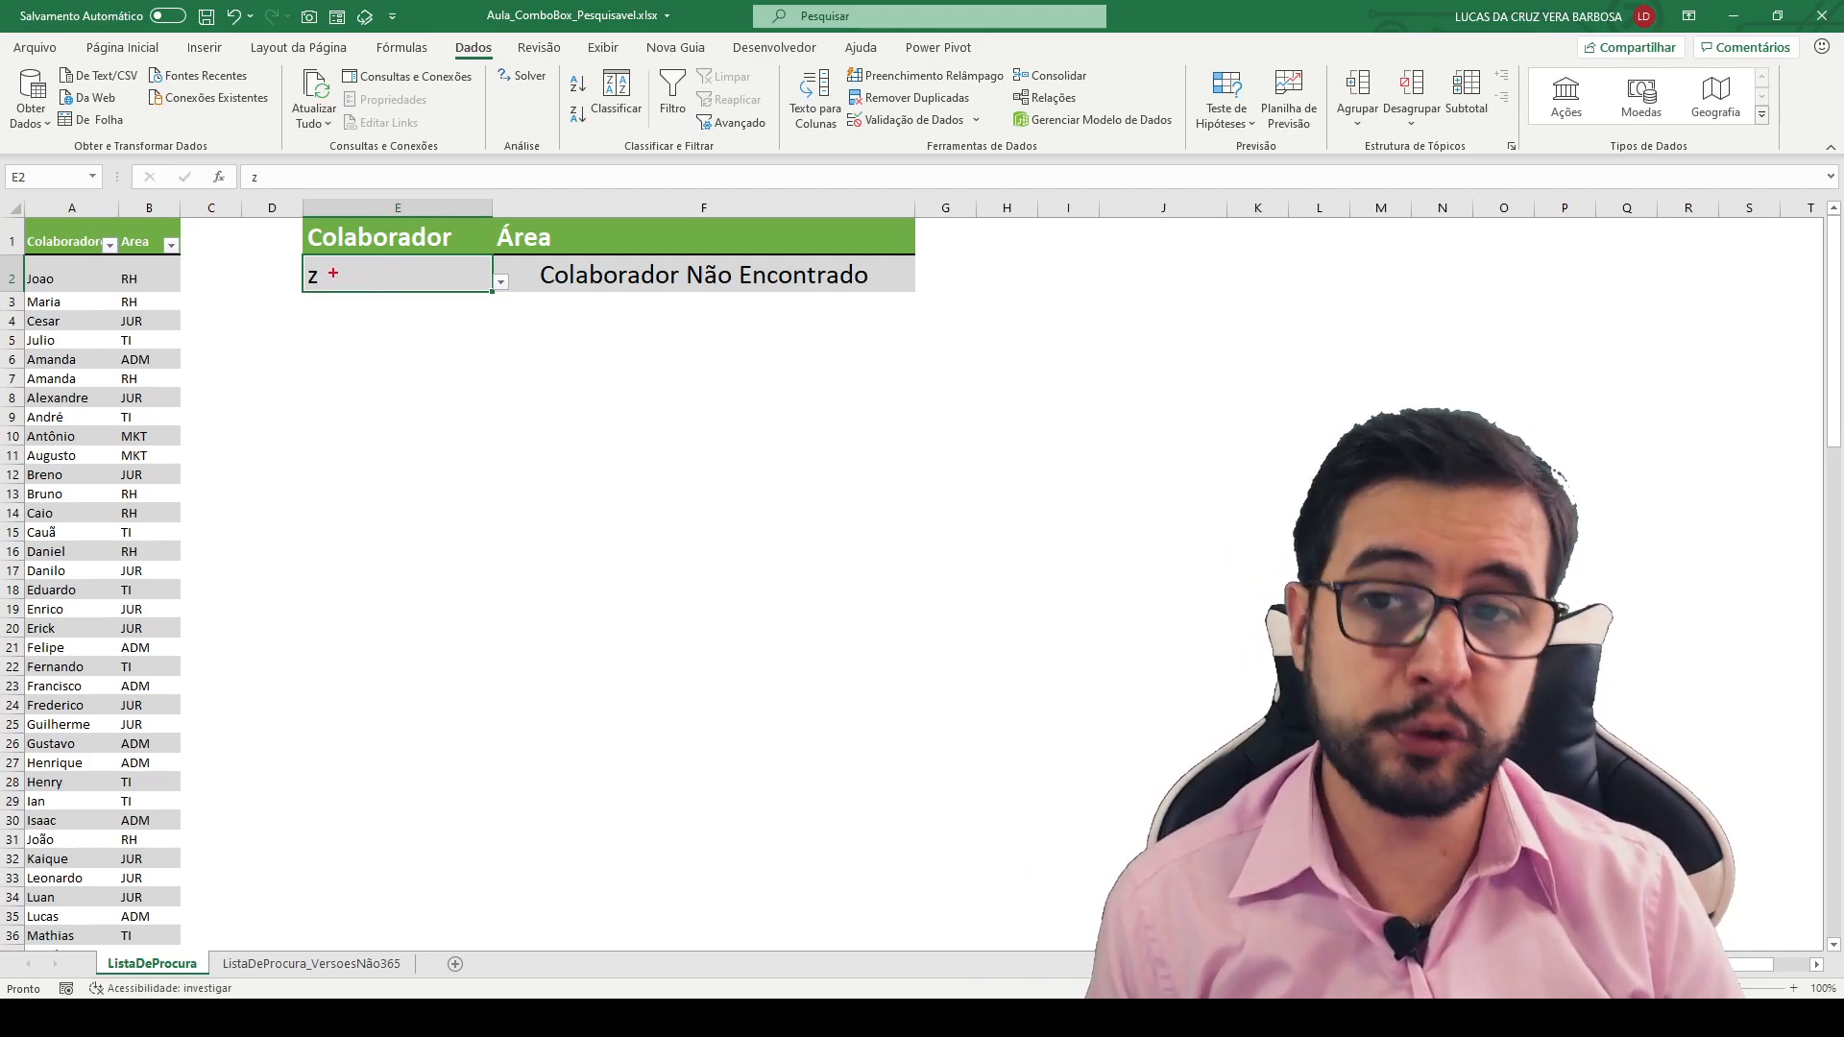
left_click_drag(334, 274, 523, 274)
key("Escape")
left_click(500, 282)
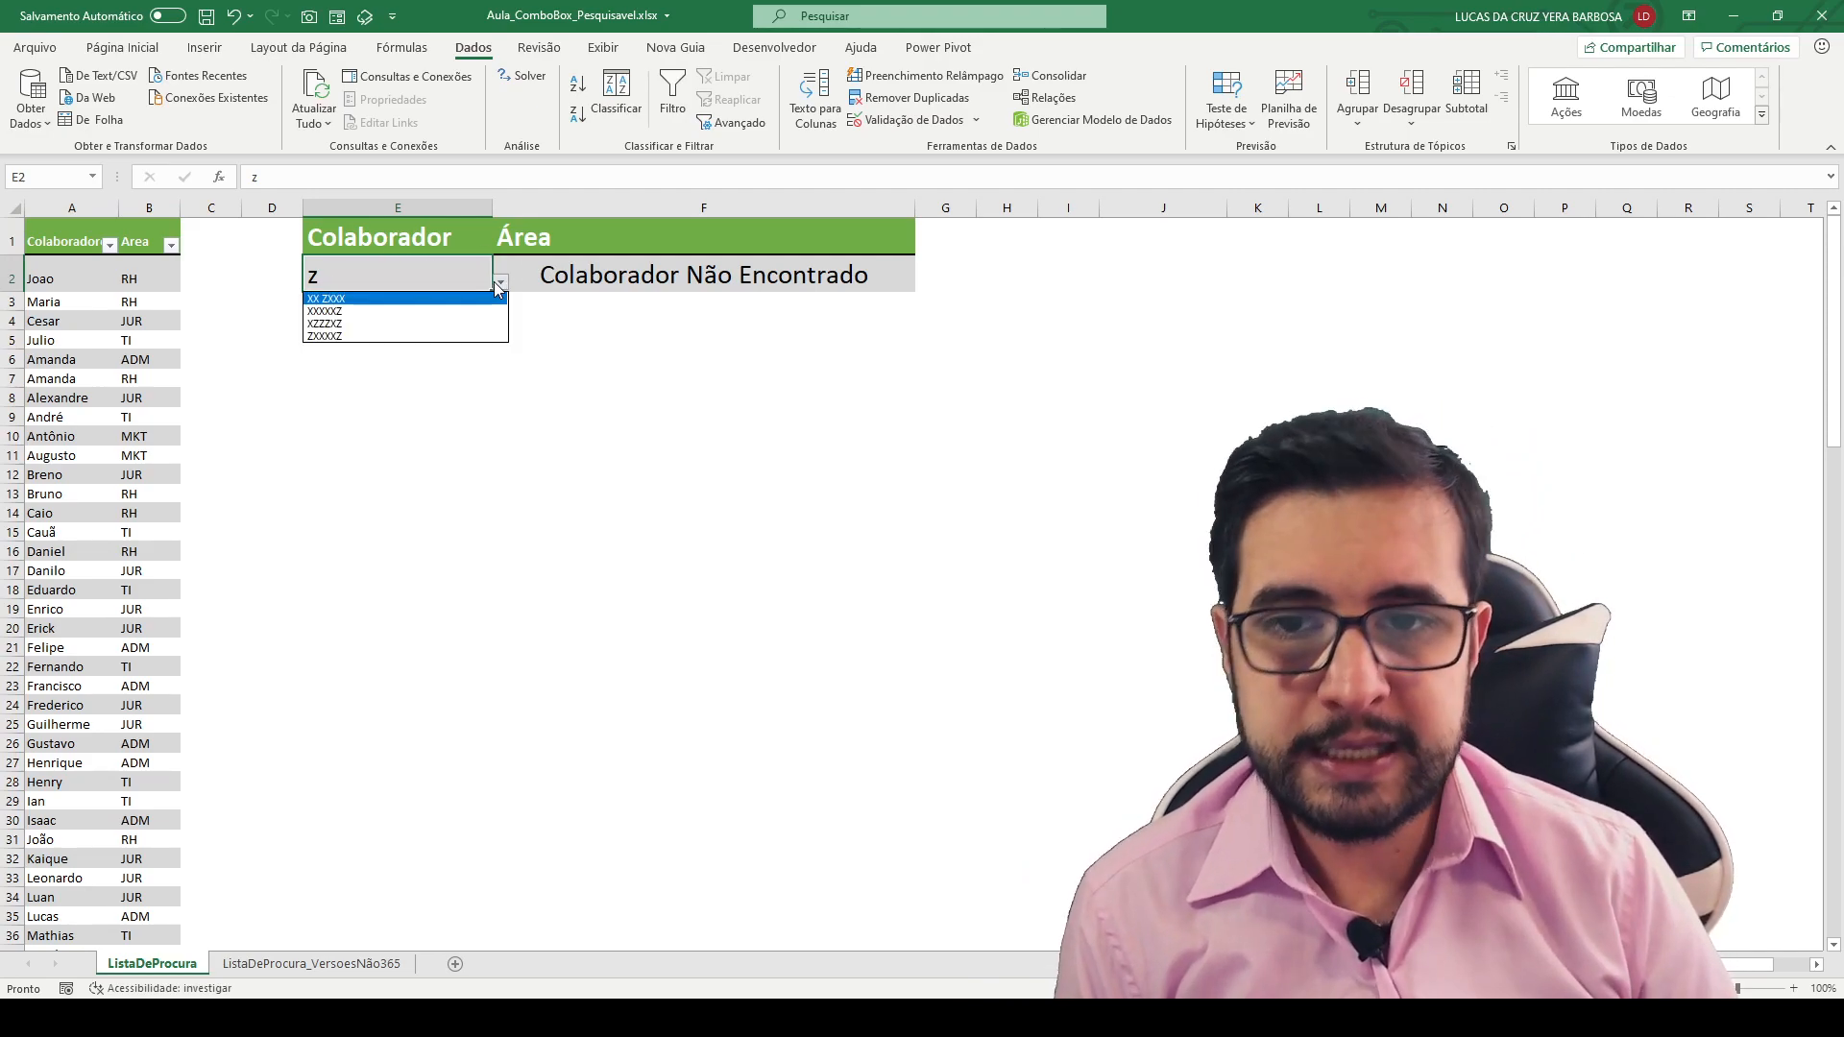
left_click_drag(355, 302, 555, 238)
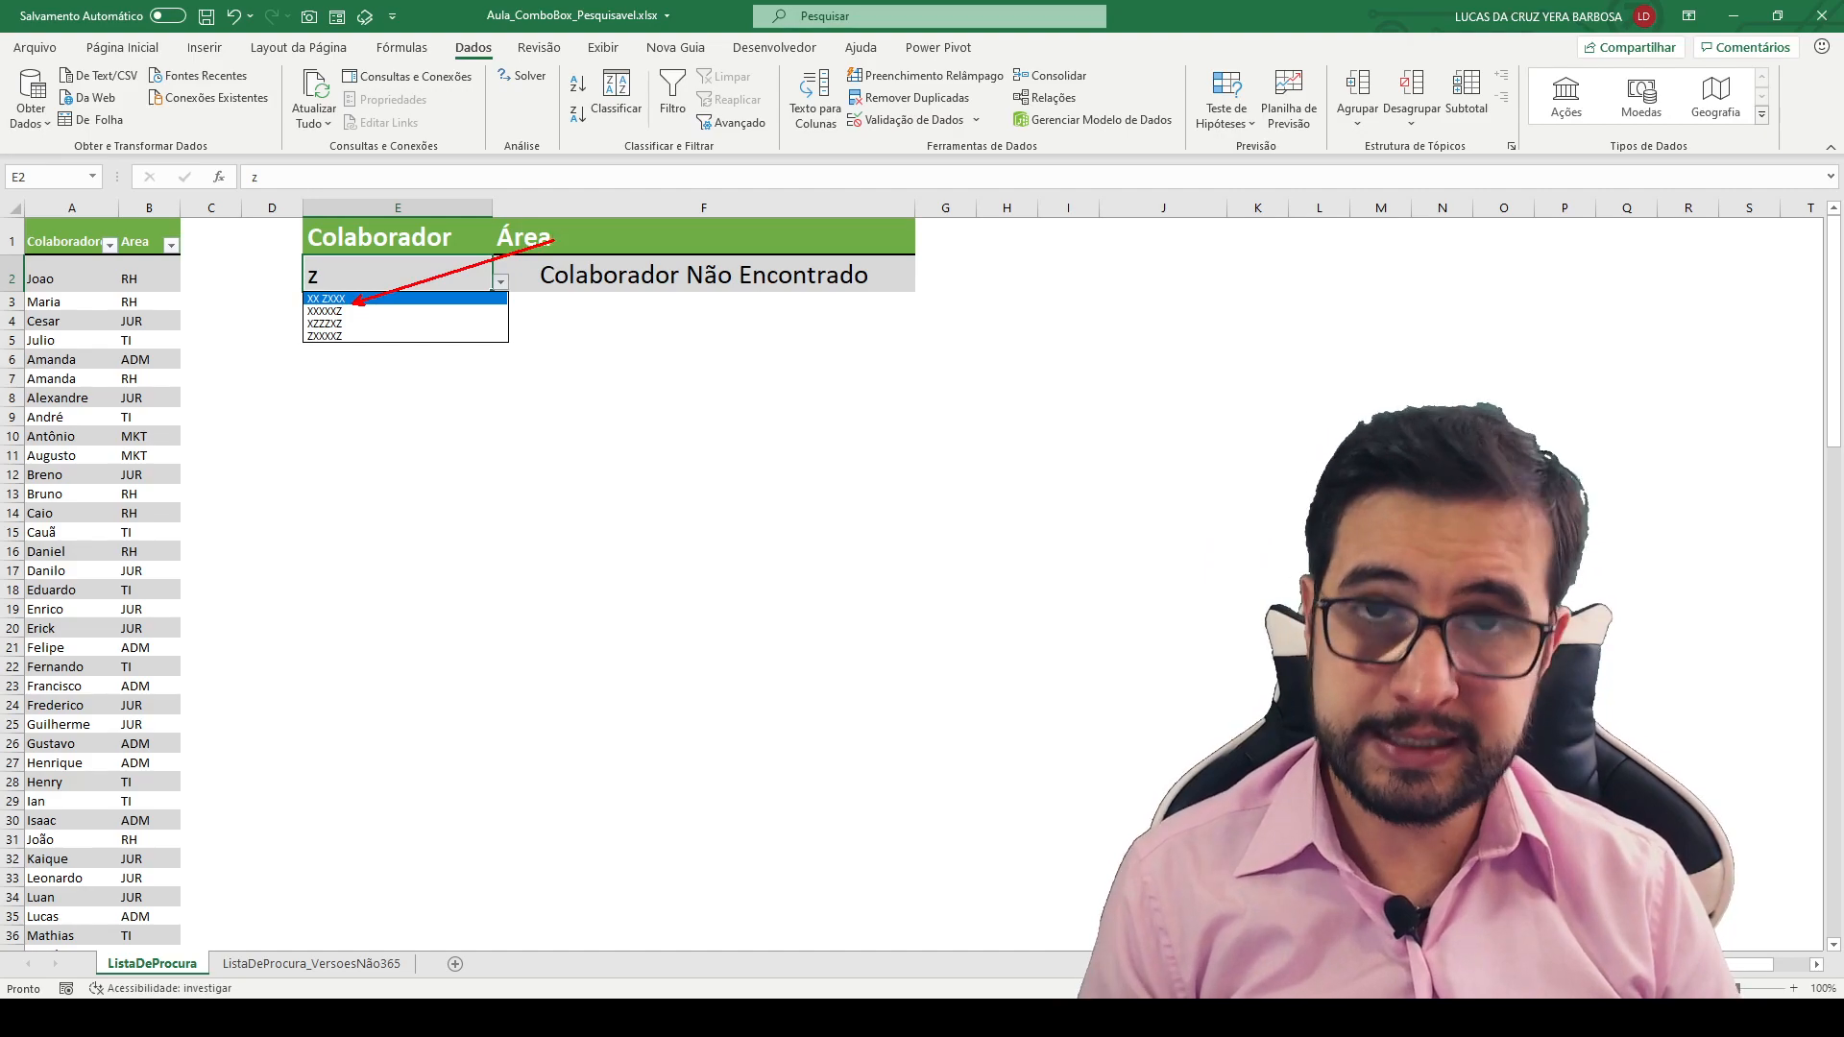
key("Escape")
- Enter LU as the search text in E2, view its suggestion list, and inspect the formula in F2
type("LU")
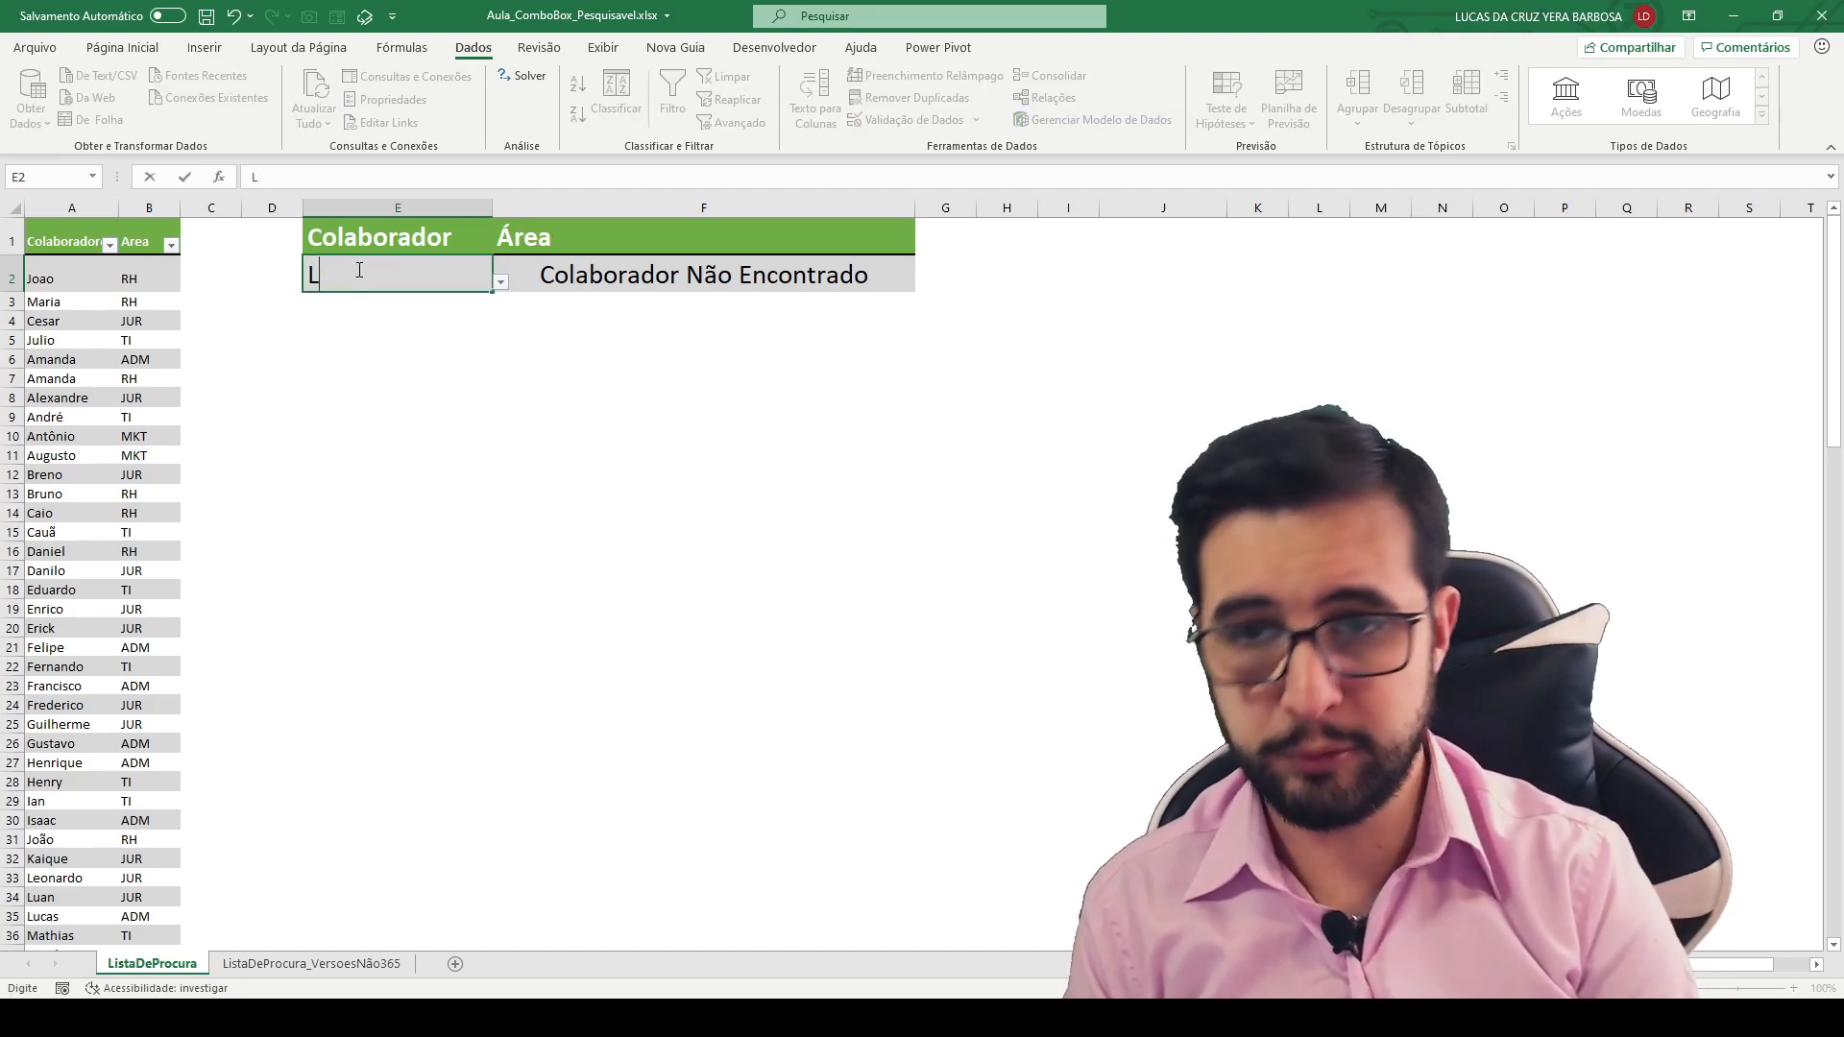
left_click(499, 281)
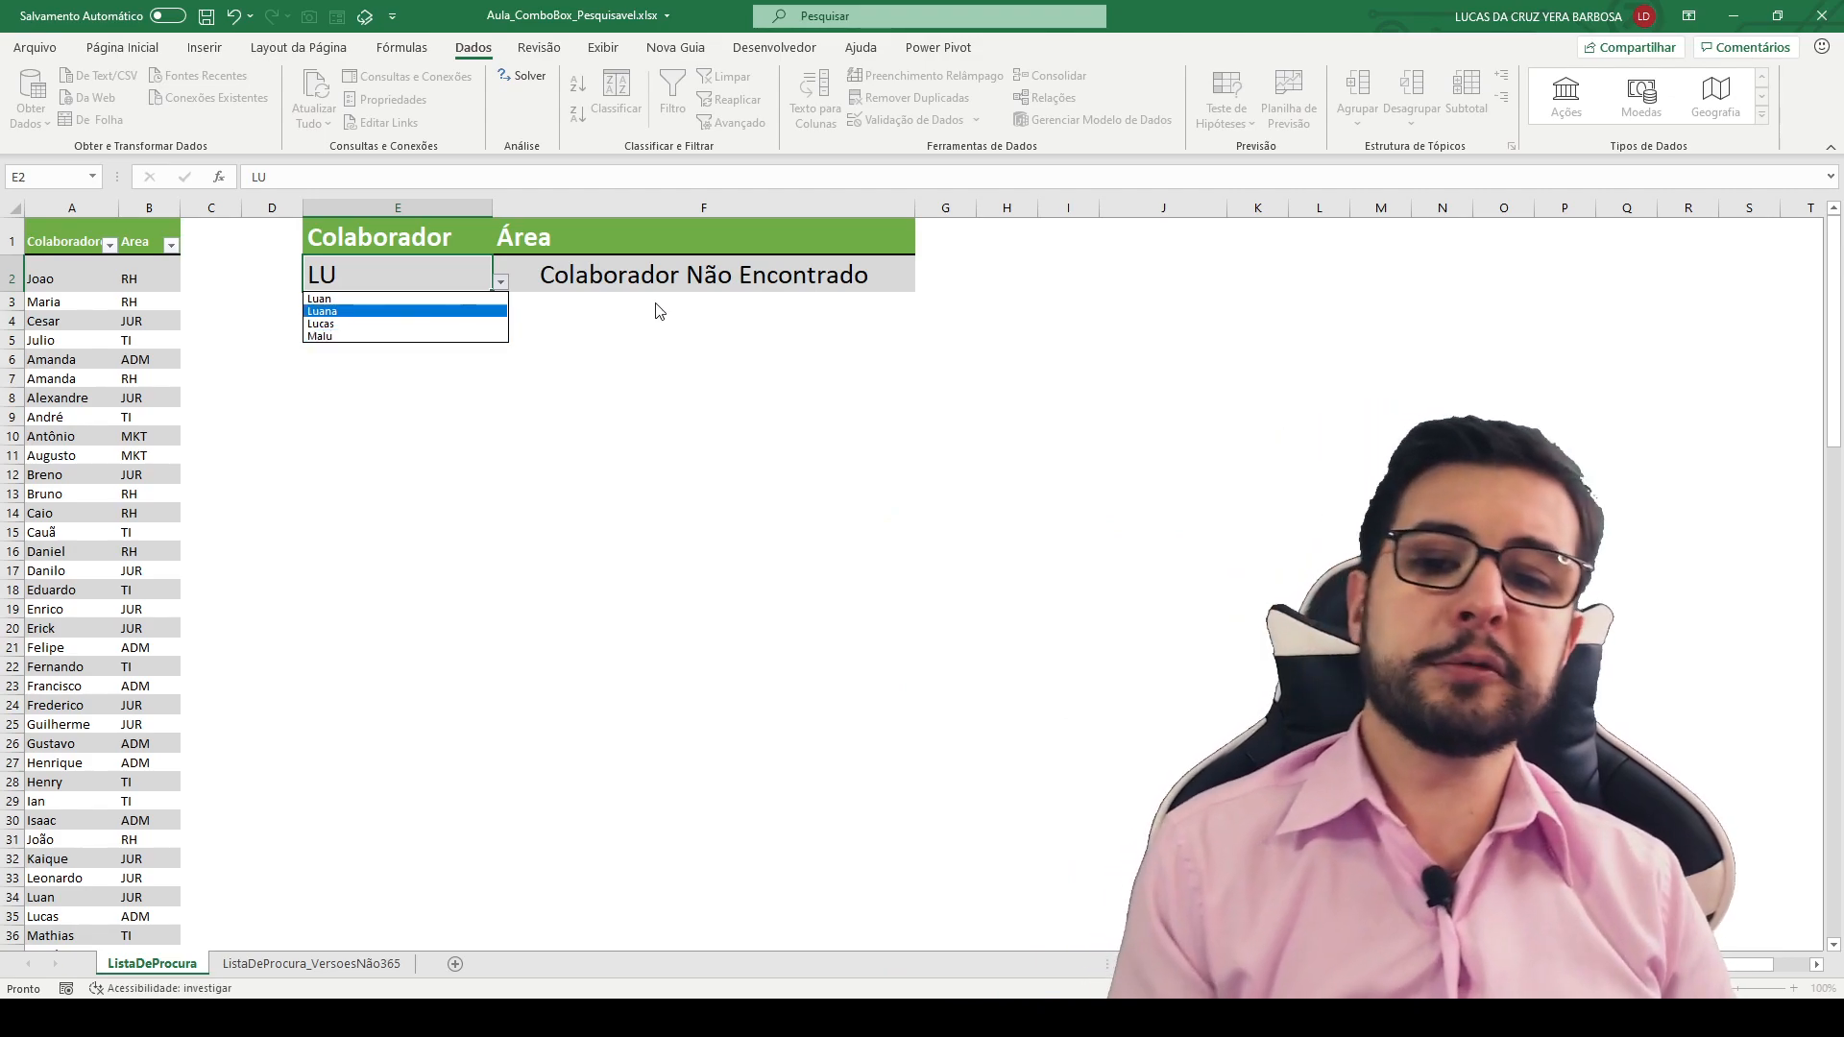
key("Escape")
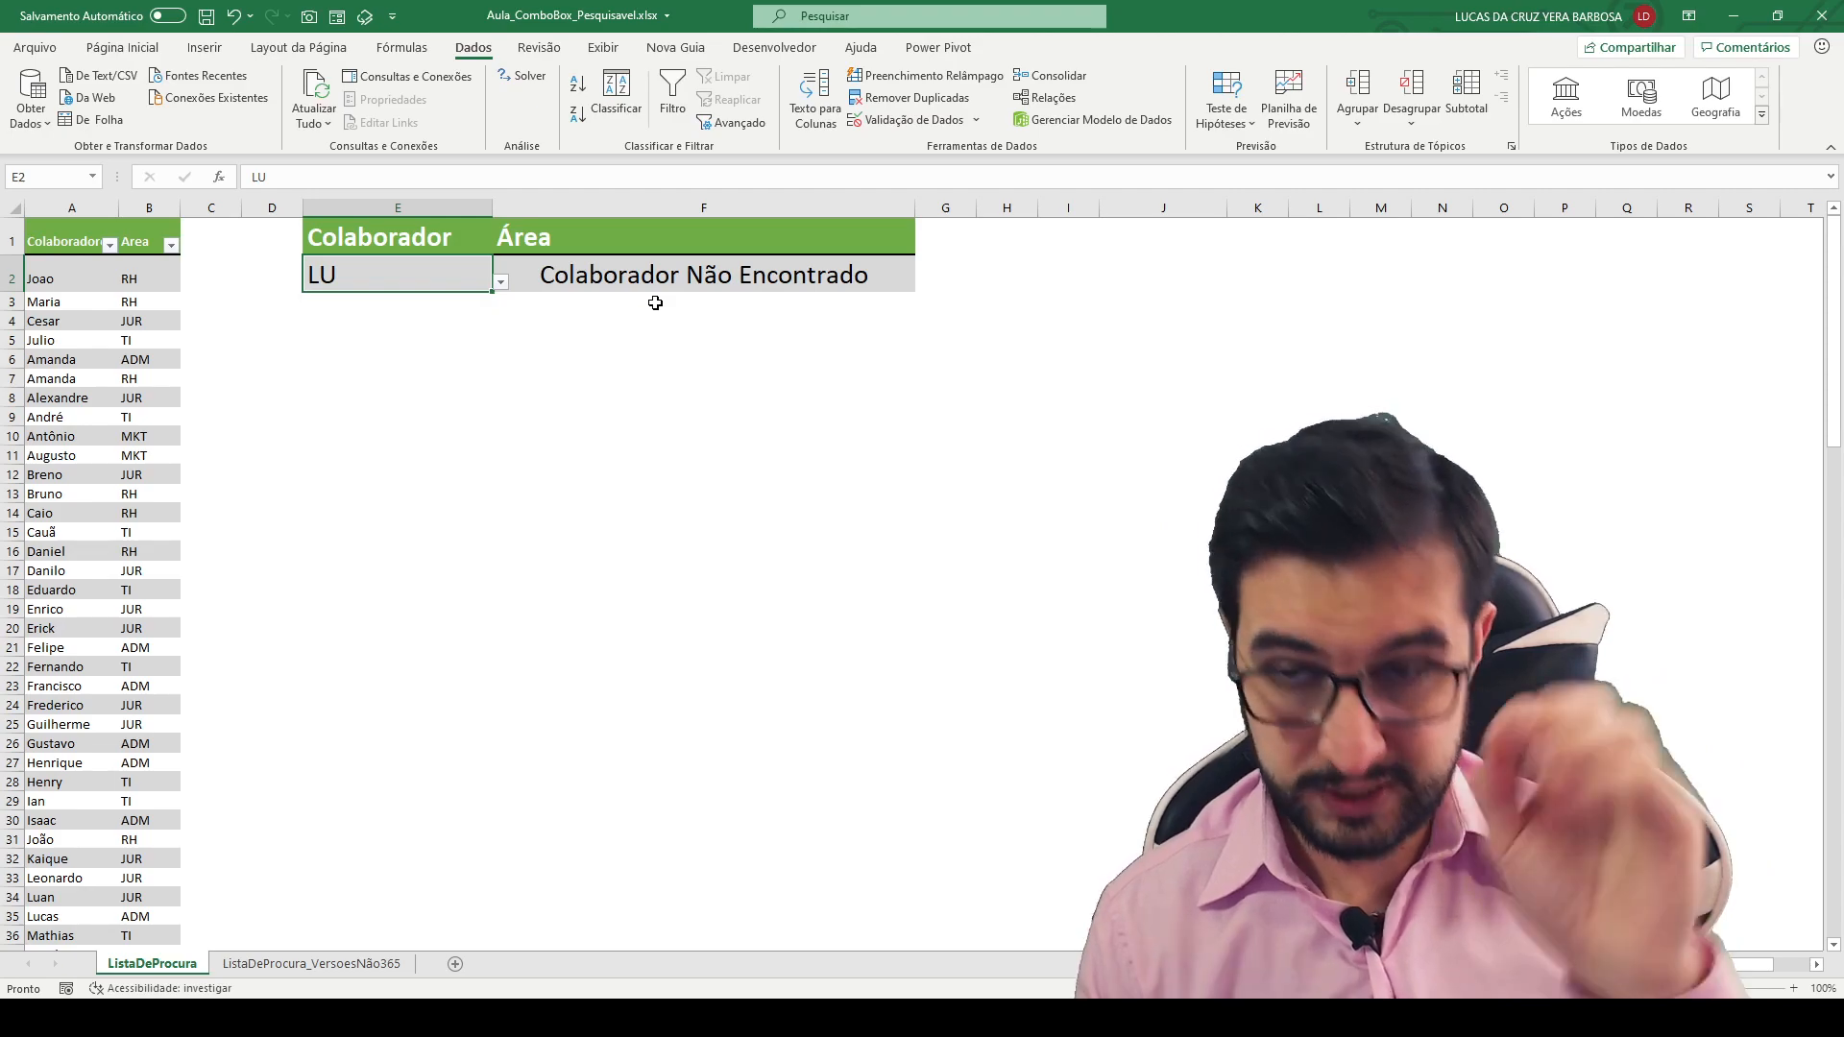
left_click(635, 271)
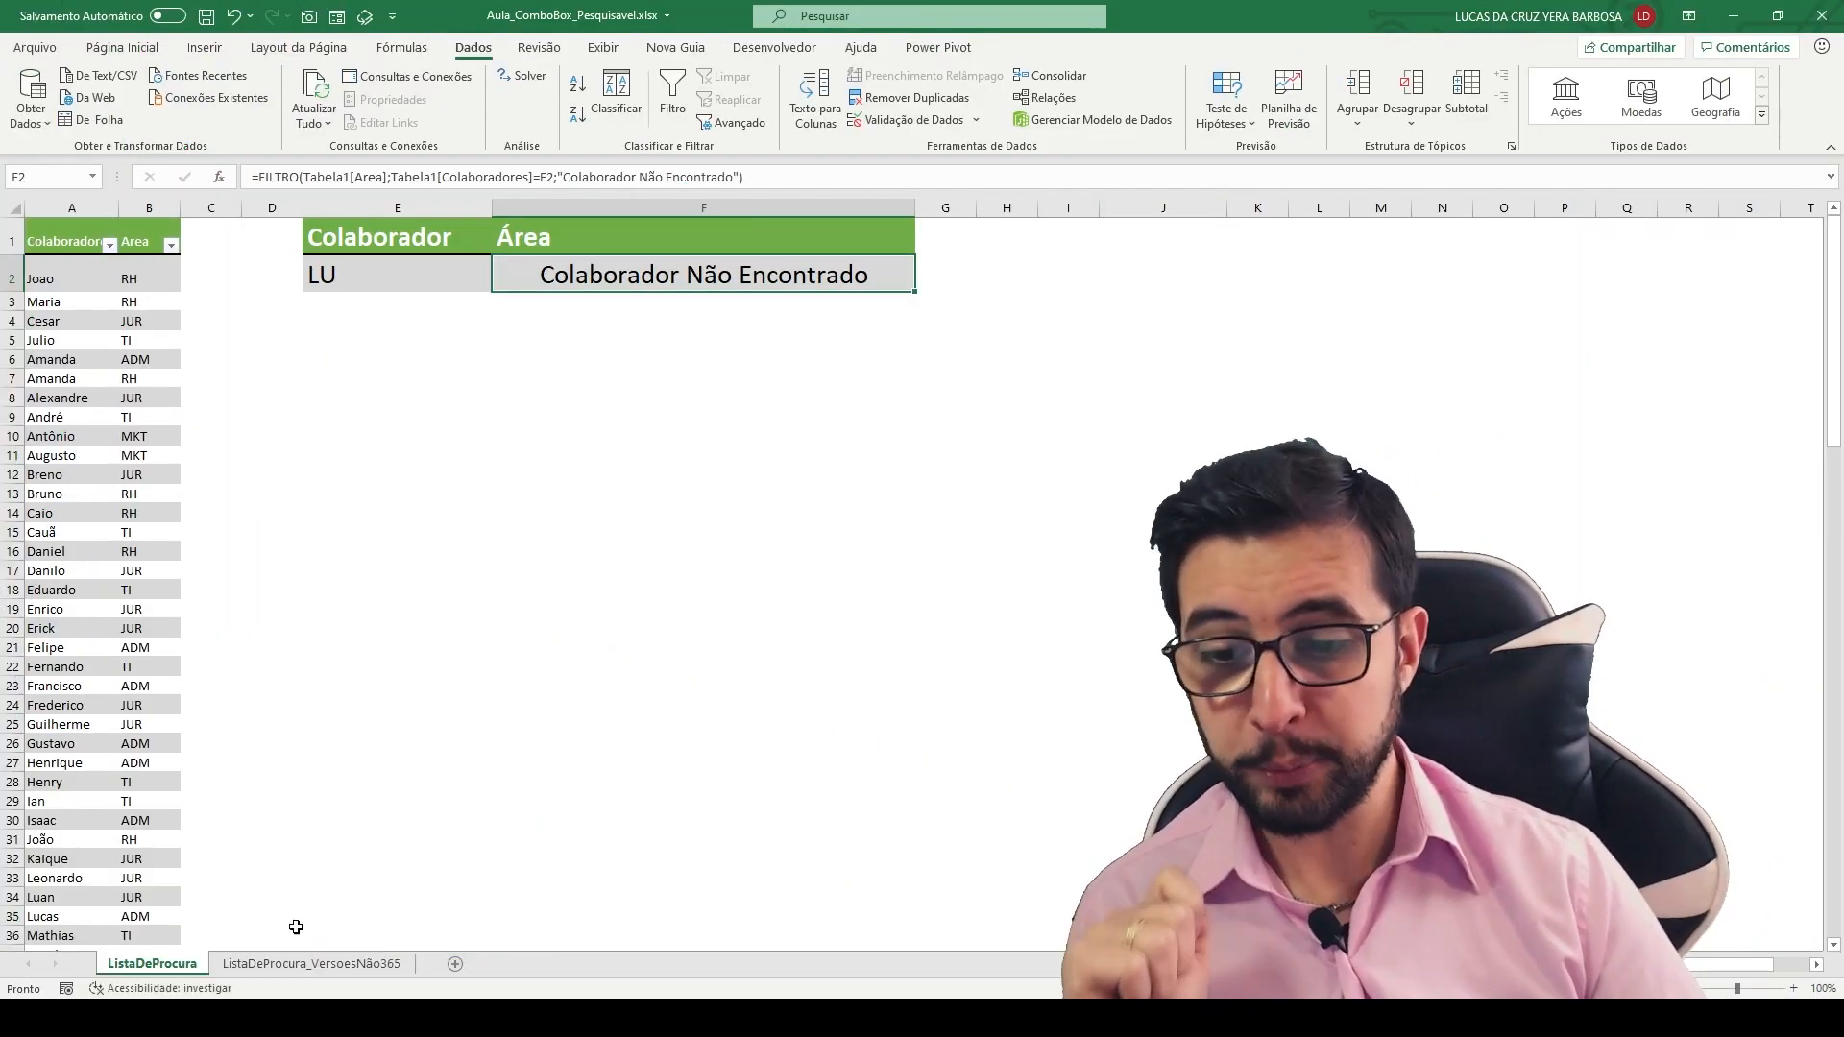
- Open the sheet ListaDeProcura_VersoesNão365 and view the suggestions offered for z in cell I2
left_click(290, 972)
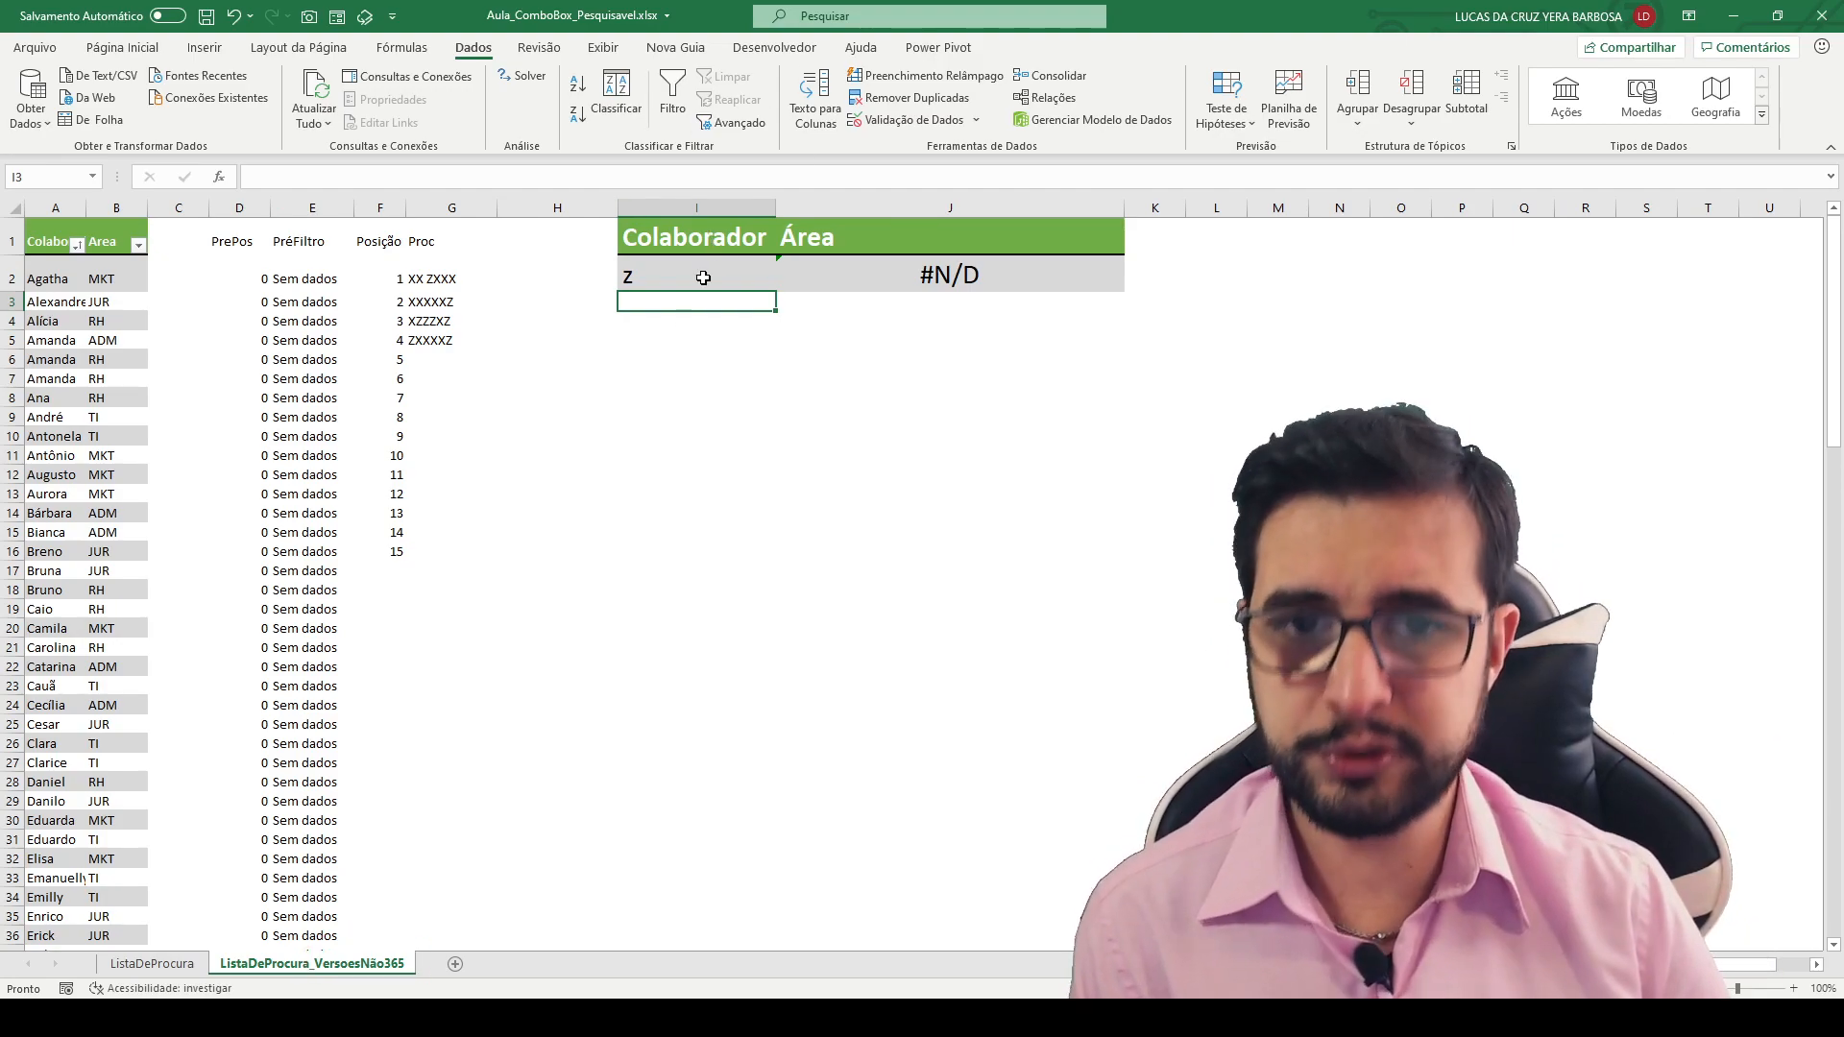
left_click(710, 273)
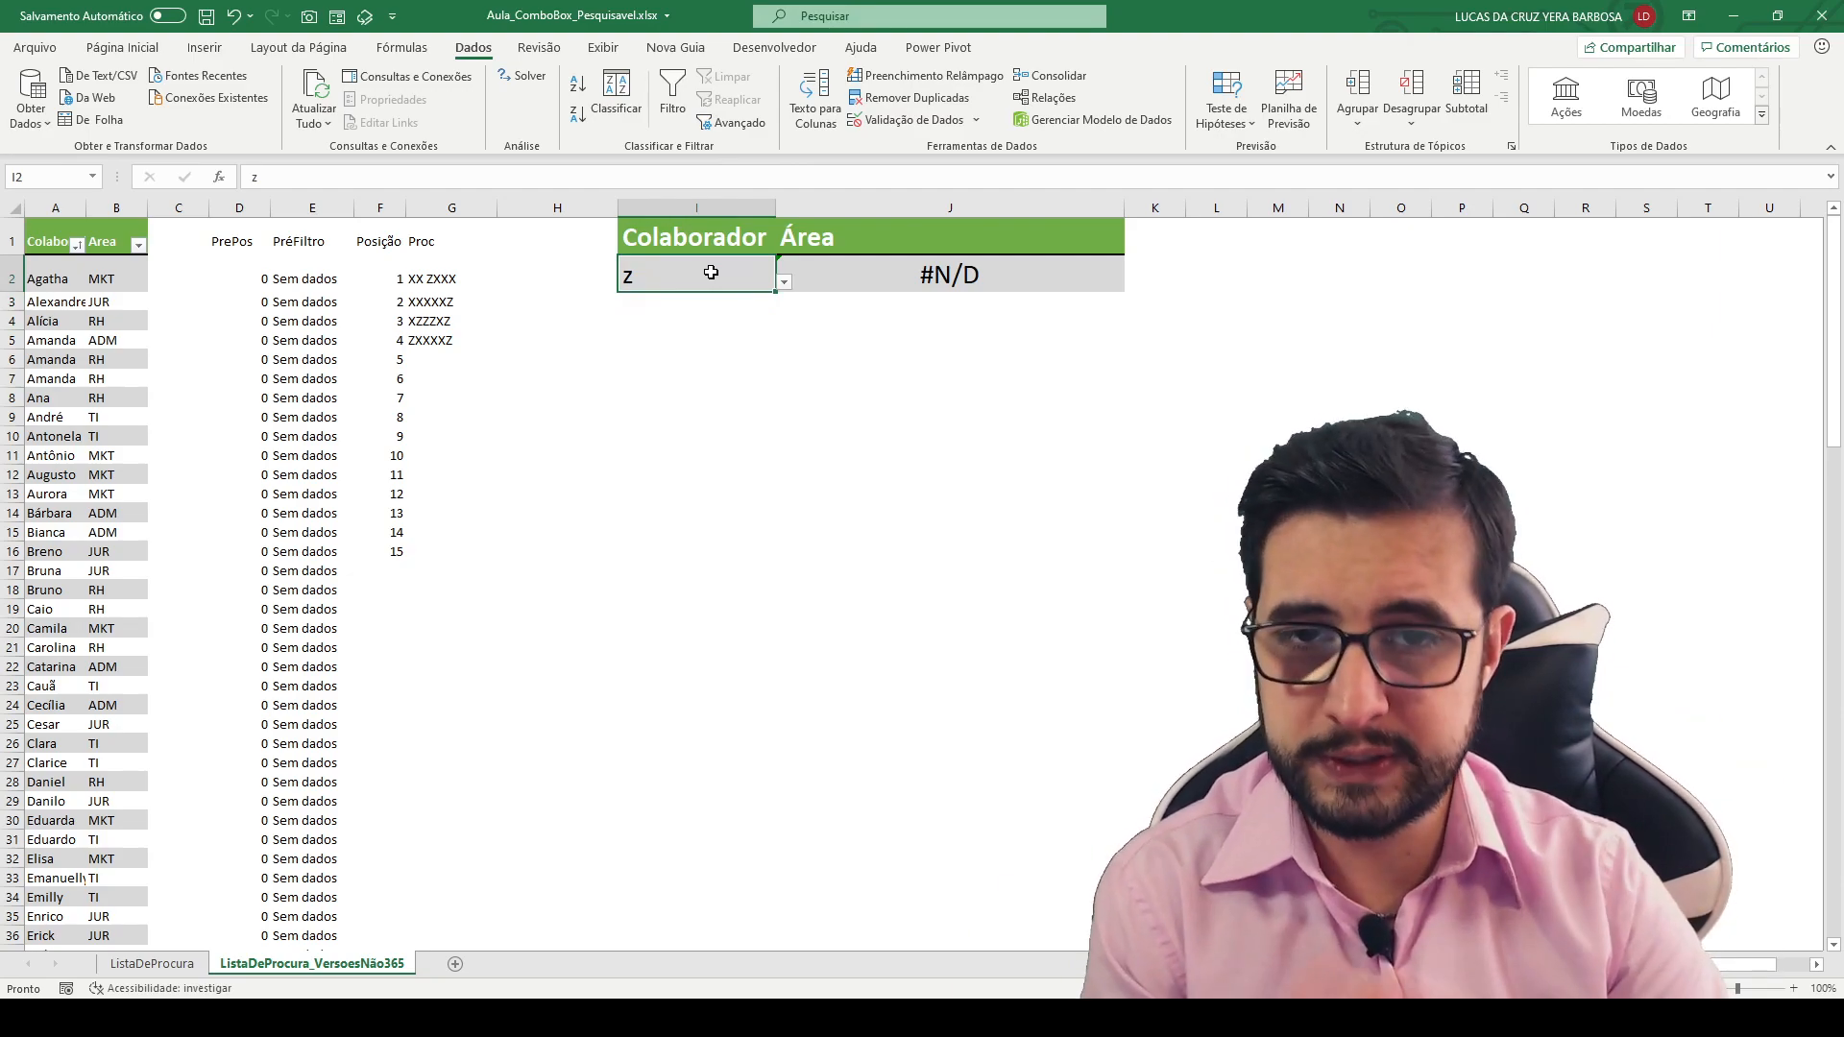
left_click(783, 282)
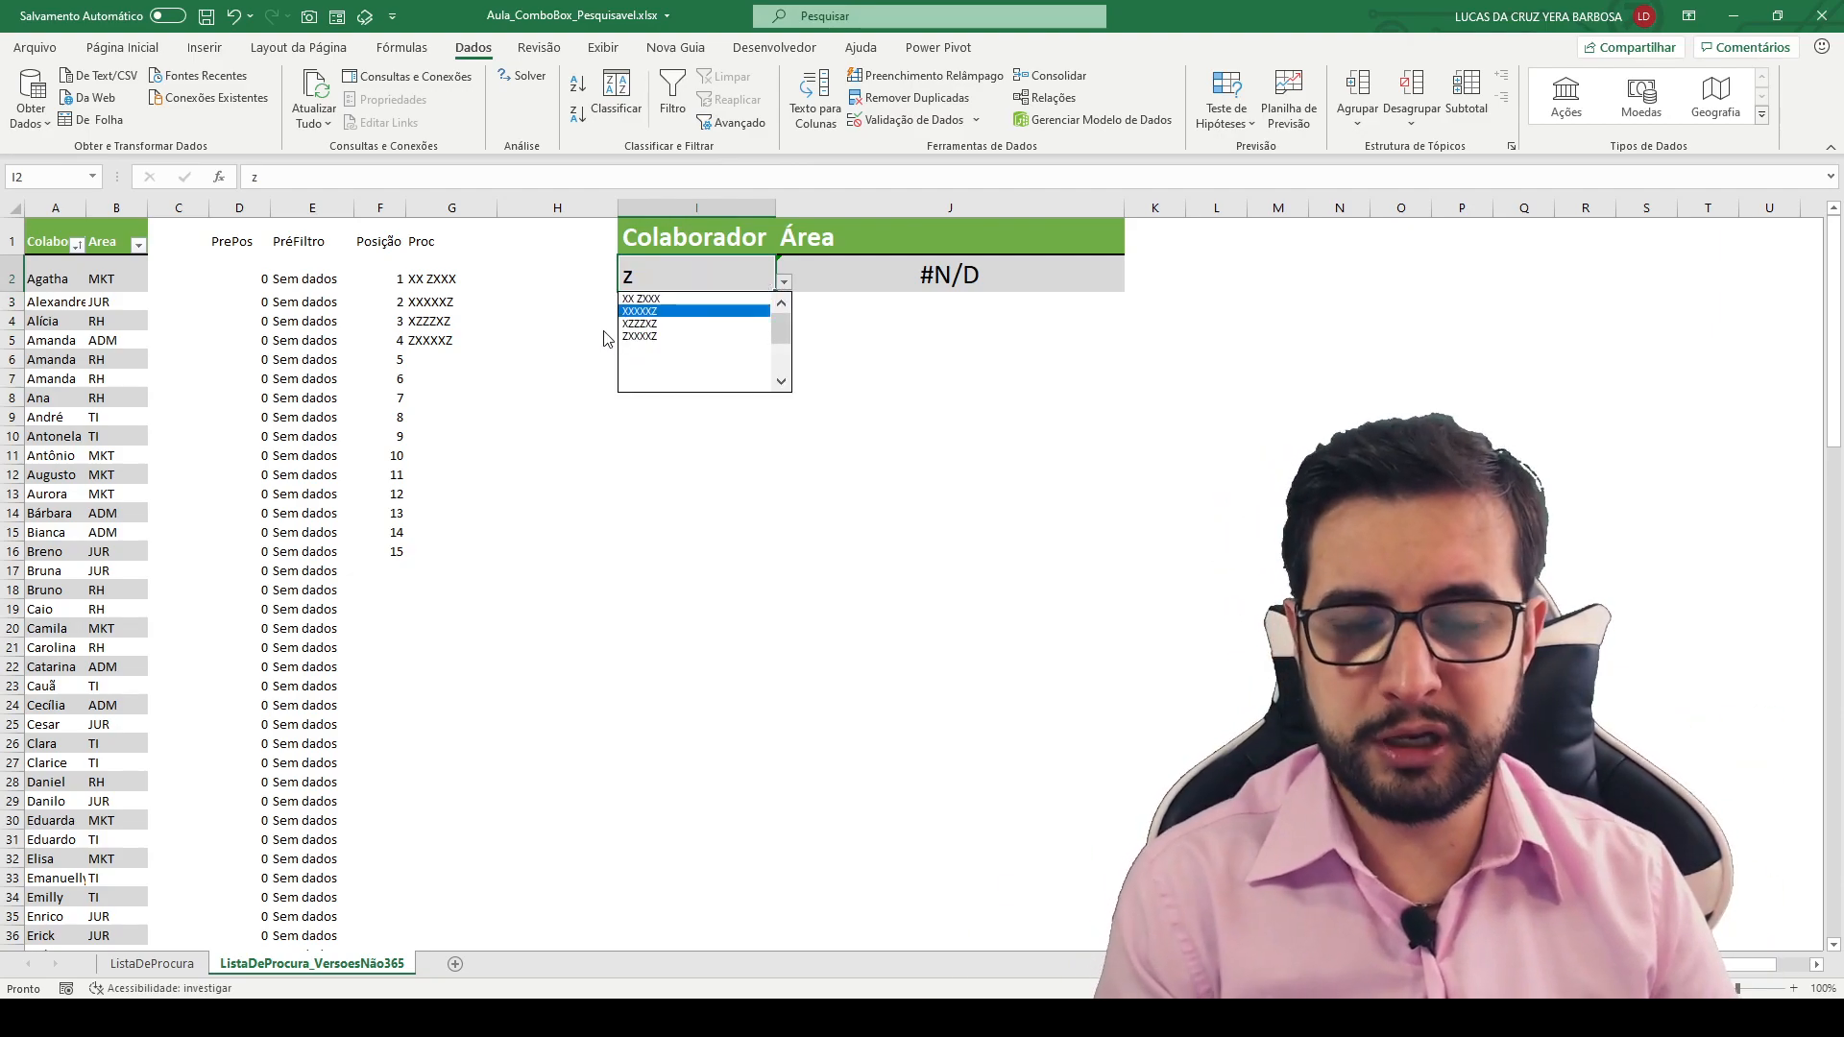
left_click(663, 275)
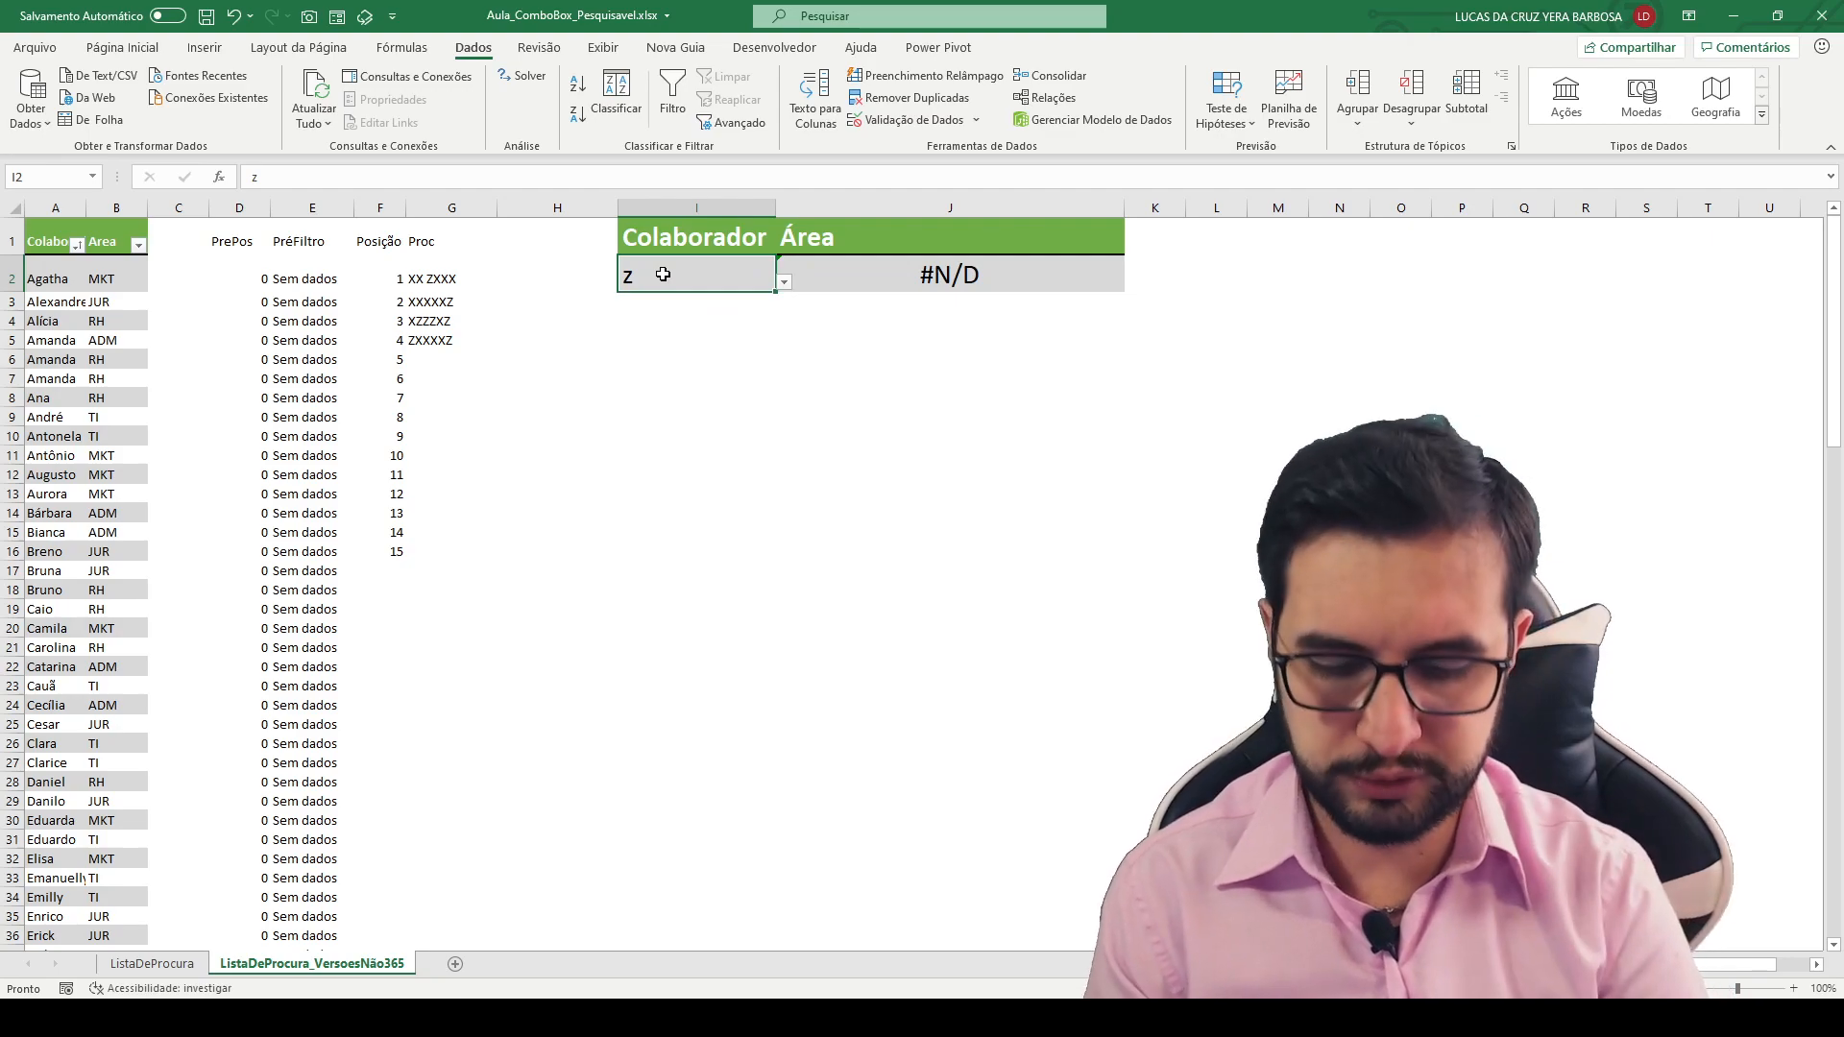
- Search for lu in cell I2 and pick the second suggested collaborator from the list
type("lu")
left_click(784, 282)
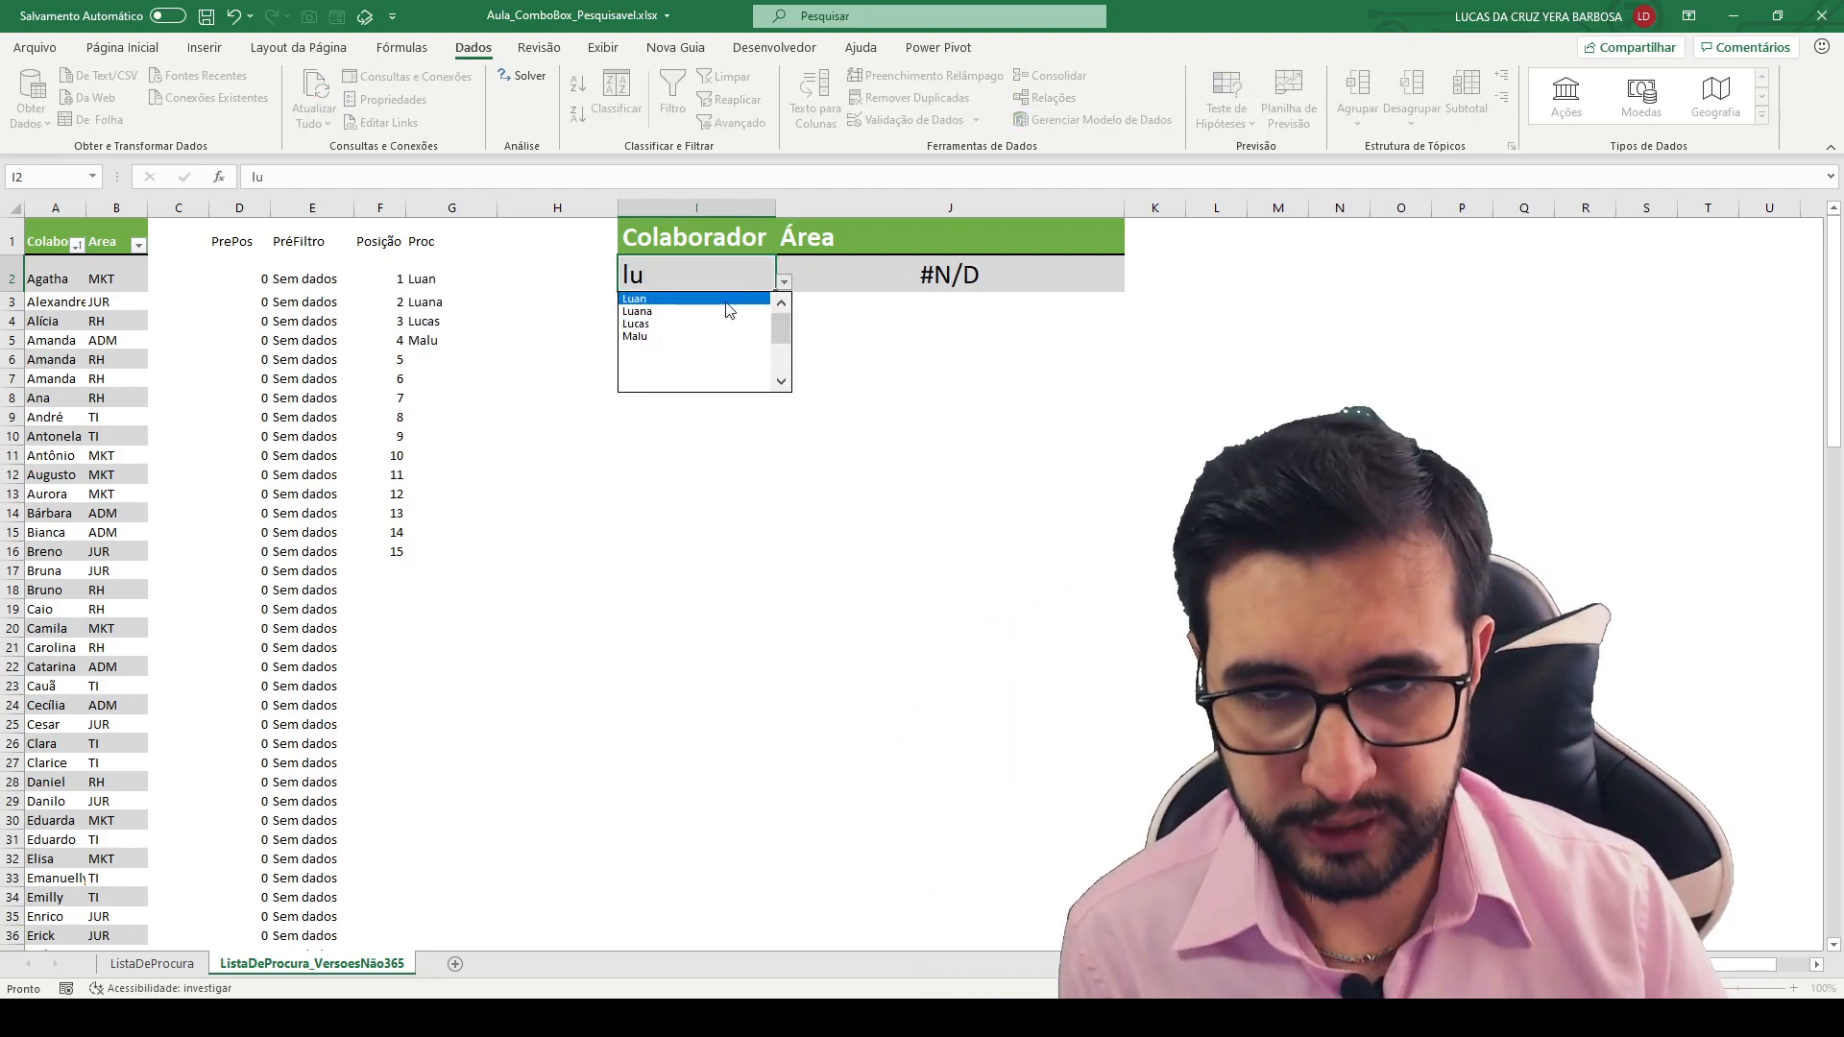
left_click(718, 311)
left_click(708, 333)
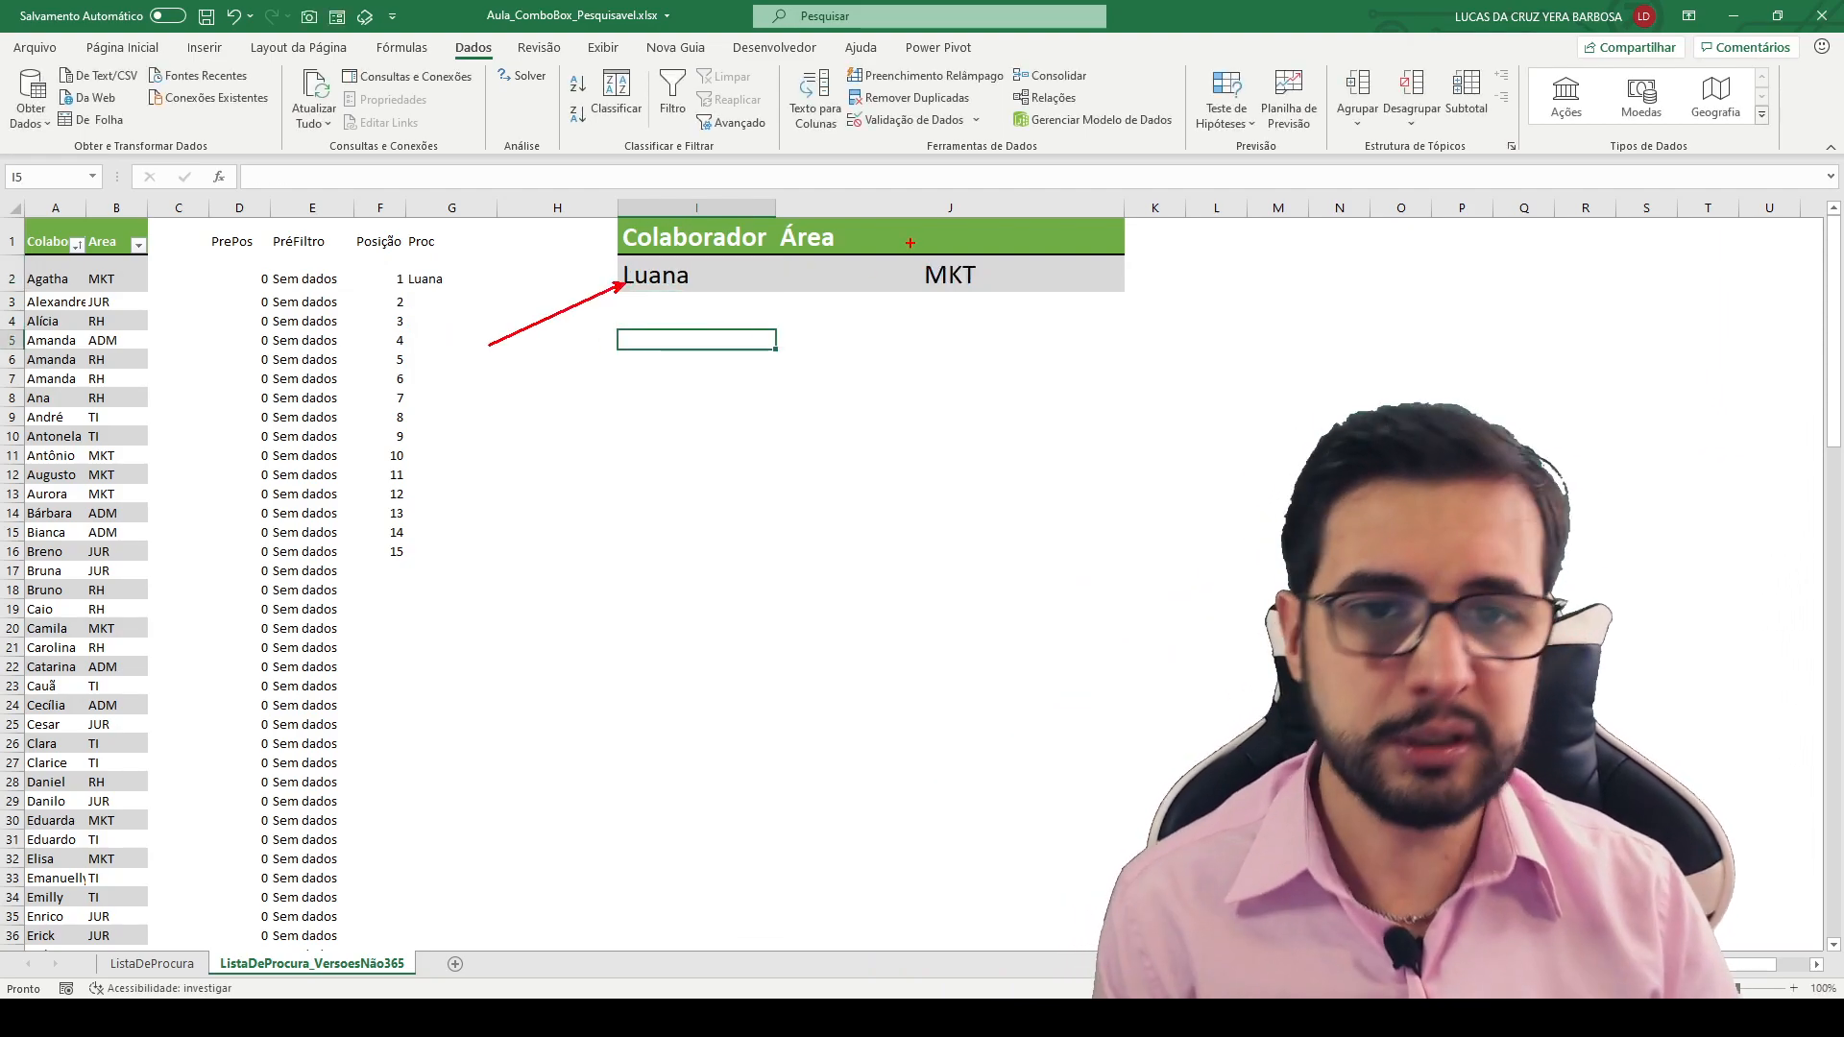
left_click_drag(1049, 275, 1206, 275)
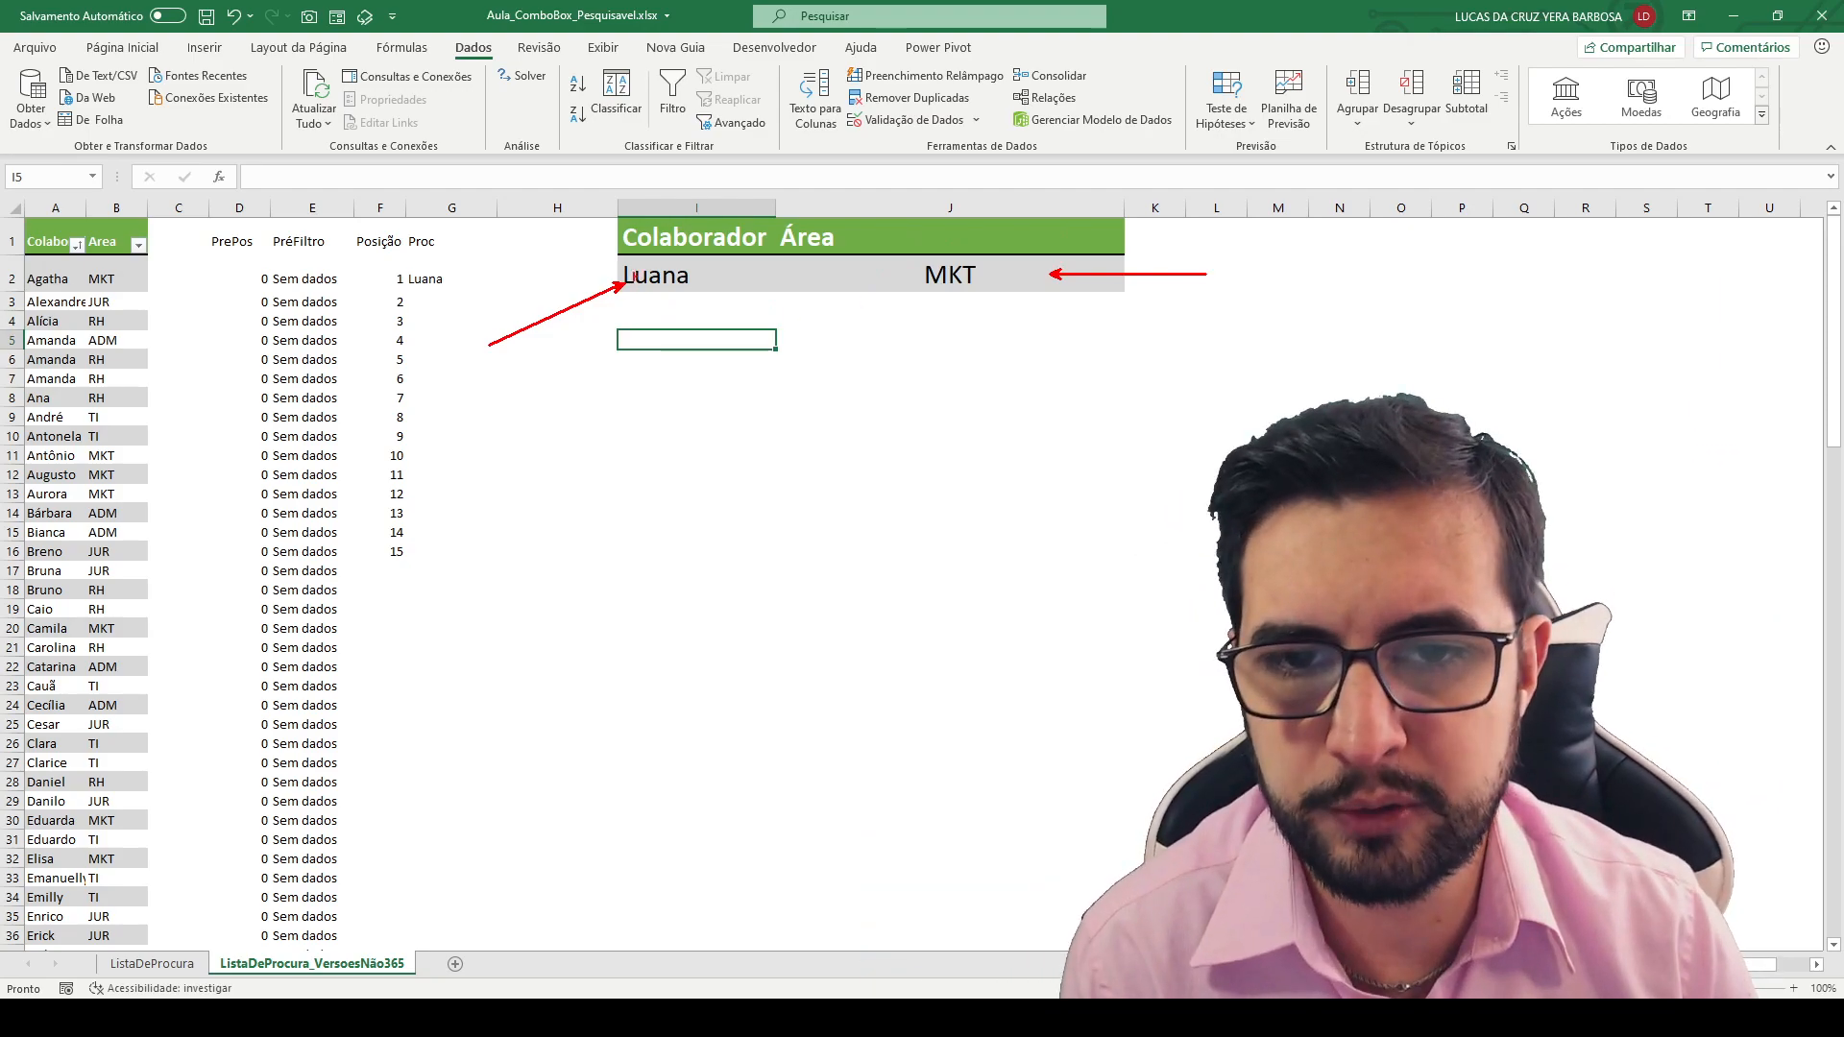
key("Escape")
- Copy the entire Colaboradores and Area table into a new worksheet starting at A1
left_click(43, 237)
key("ctrl+shift+Right")
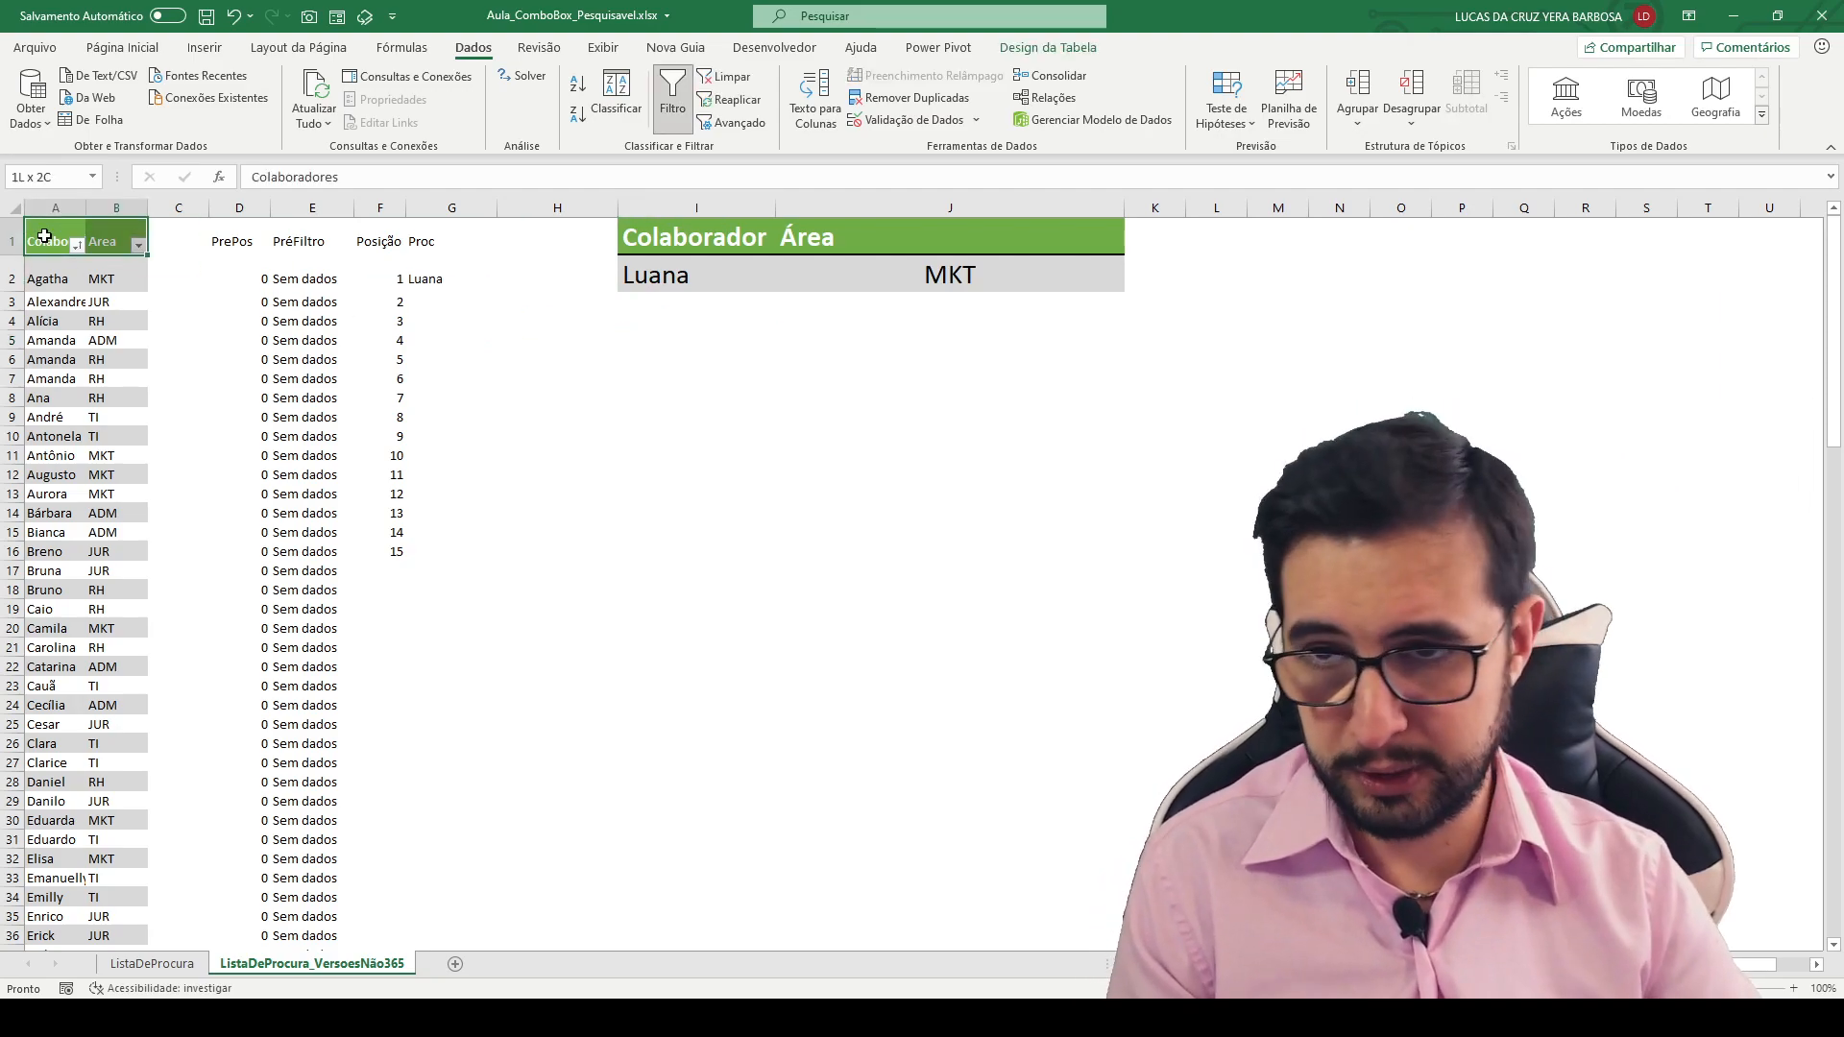
key("ctrl+shift+Down")
key("ctrl+c")
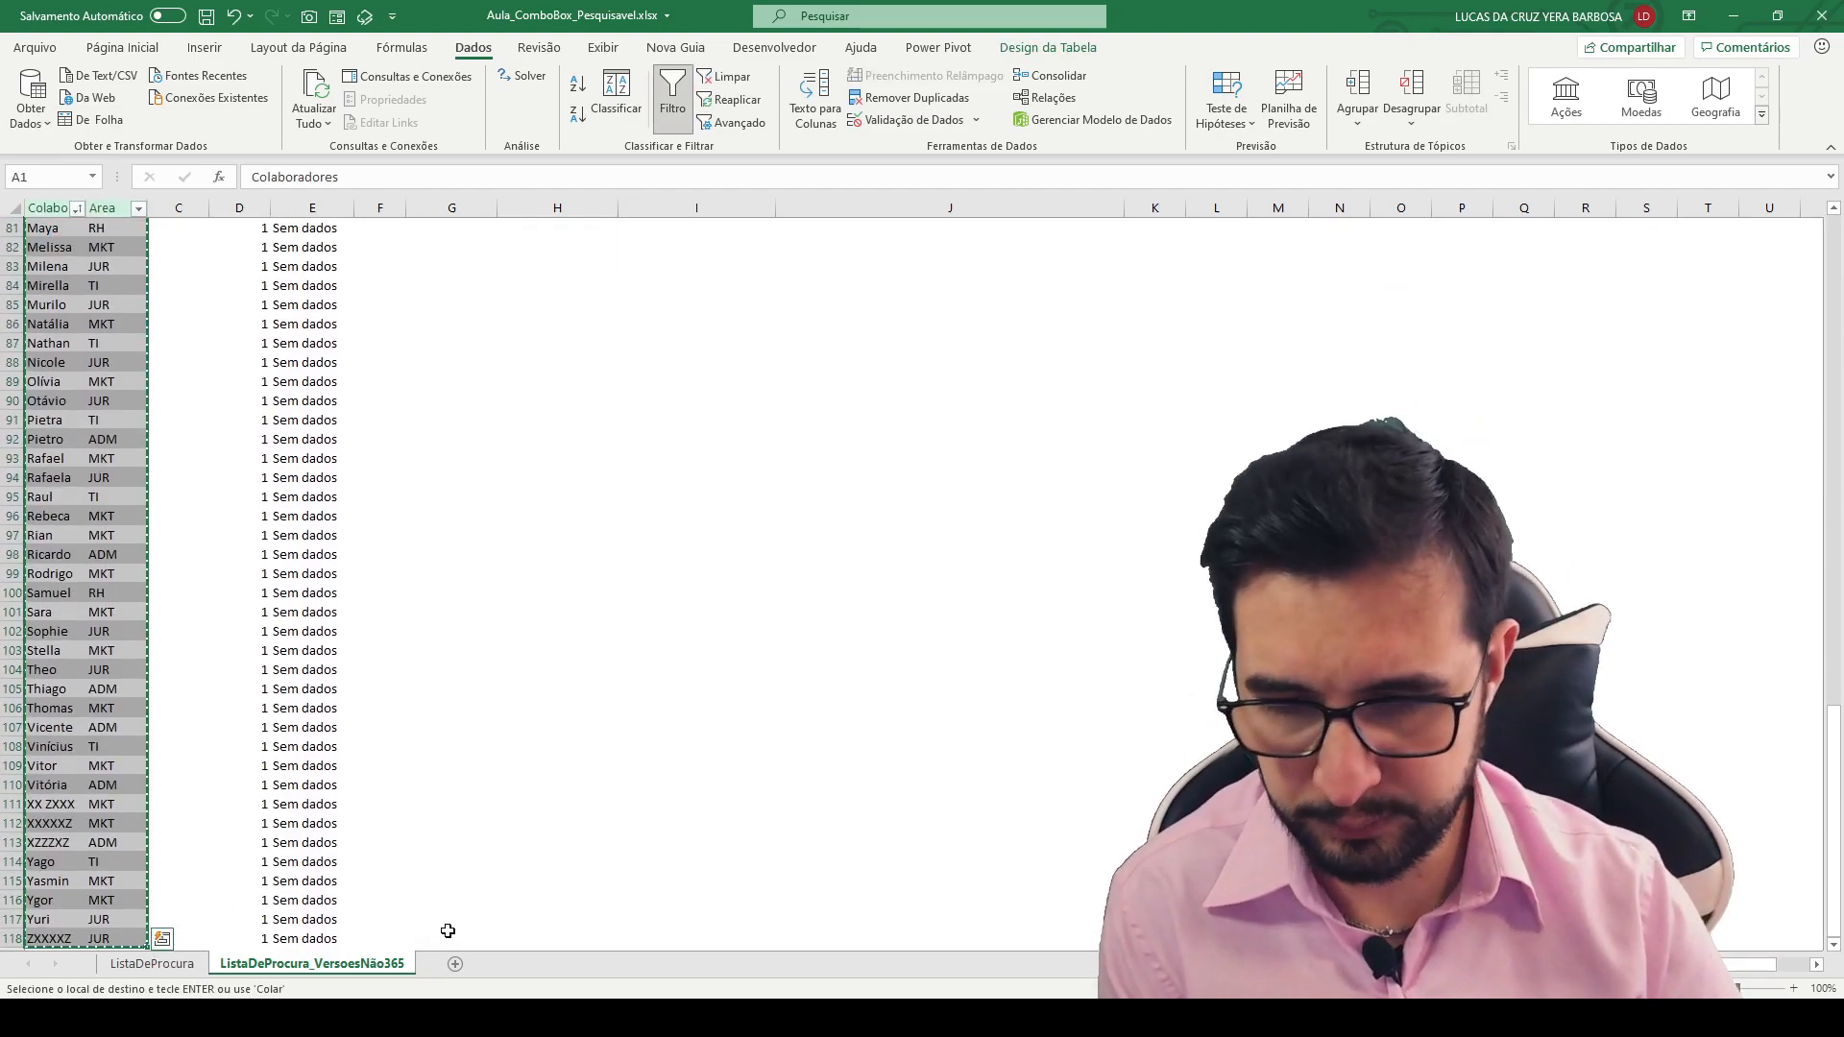
left_click(455, 963)
key("ctrl+v")
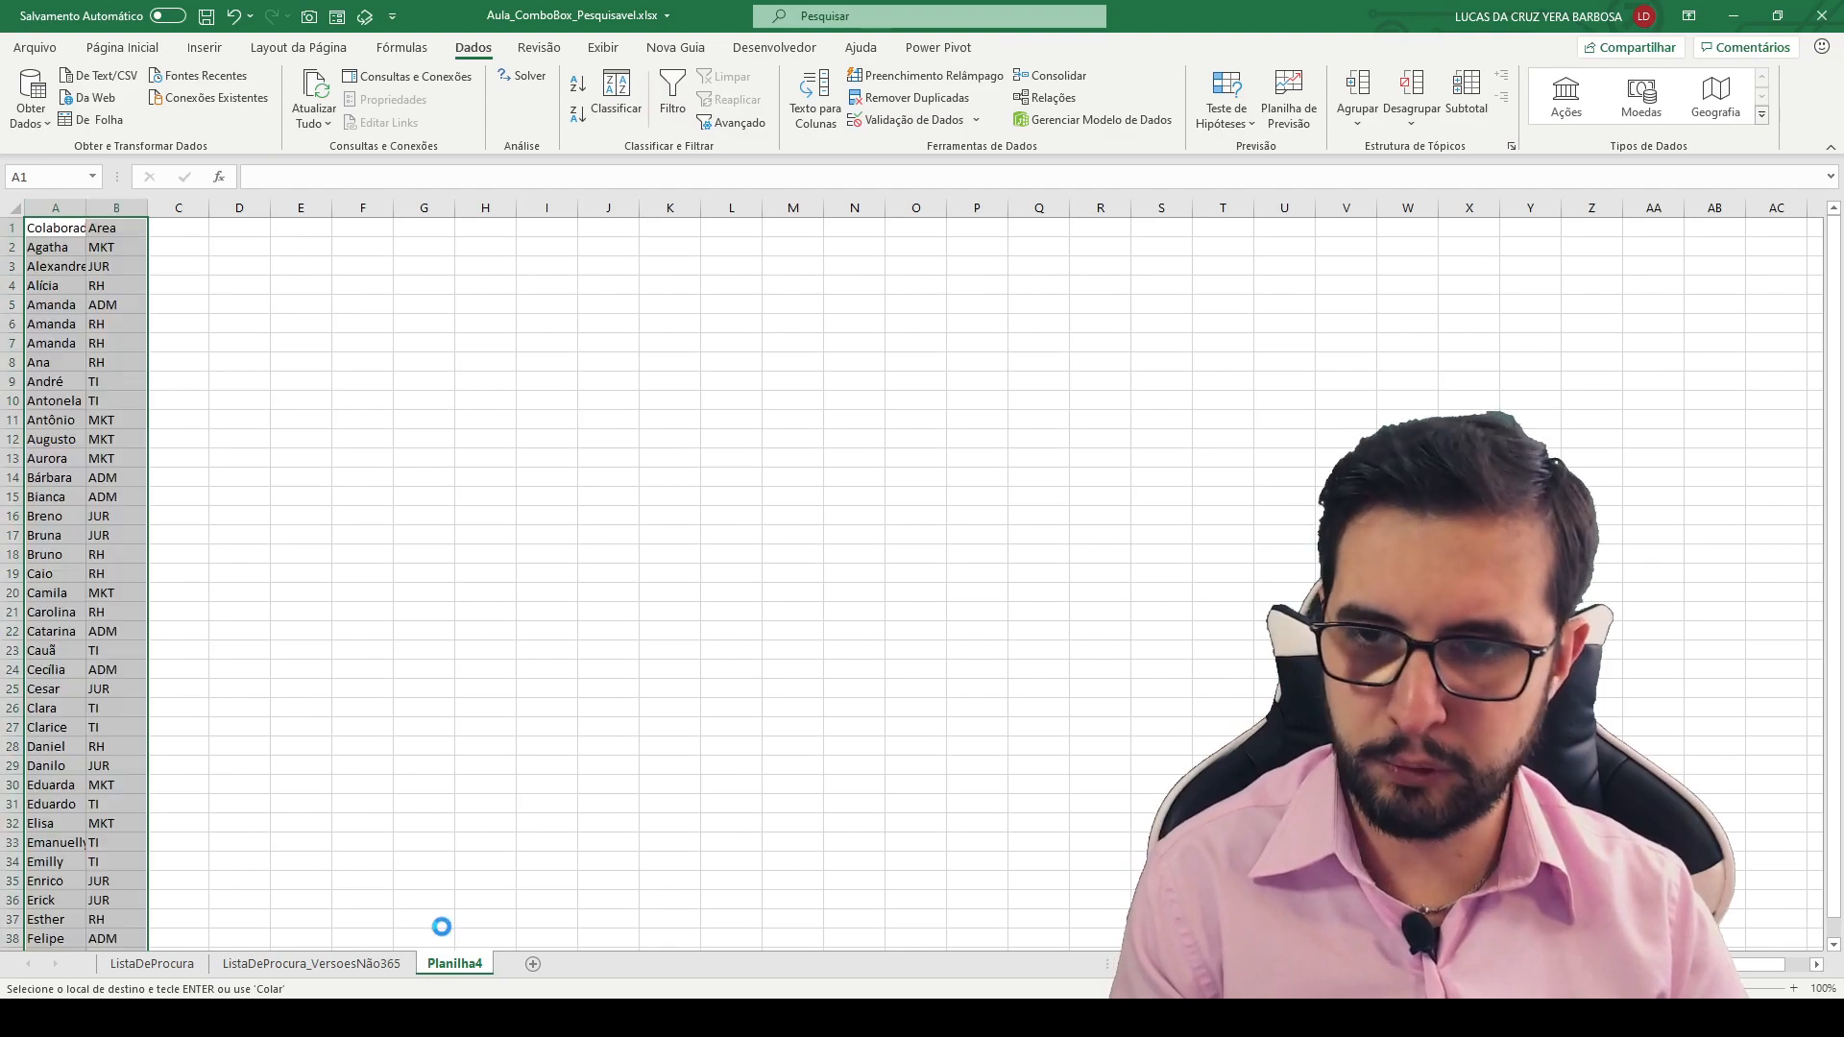
- Copy the Colaborador and Área lookup block I1:J2 from ListaDeProcura_VersoesNão365 to cell I1 of the new sheet Planilha4
left_click(283, 964)
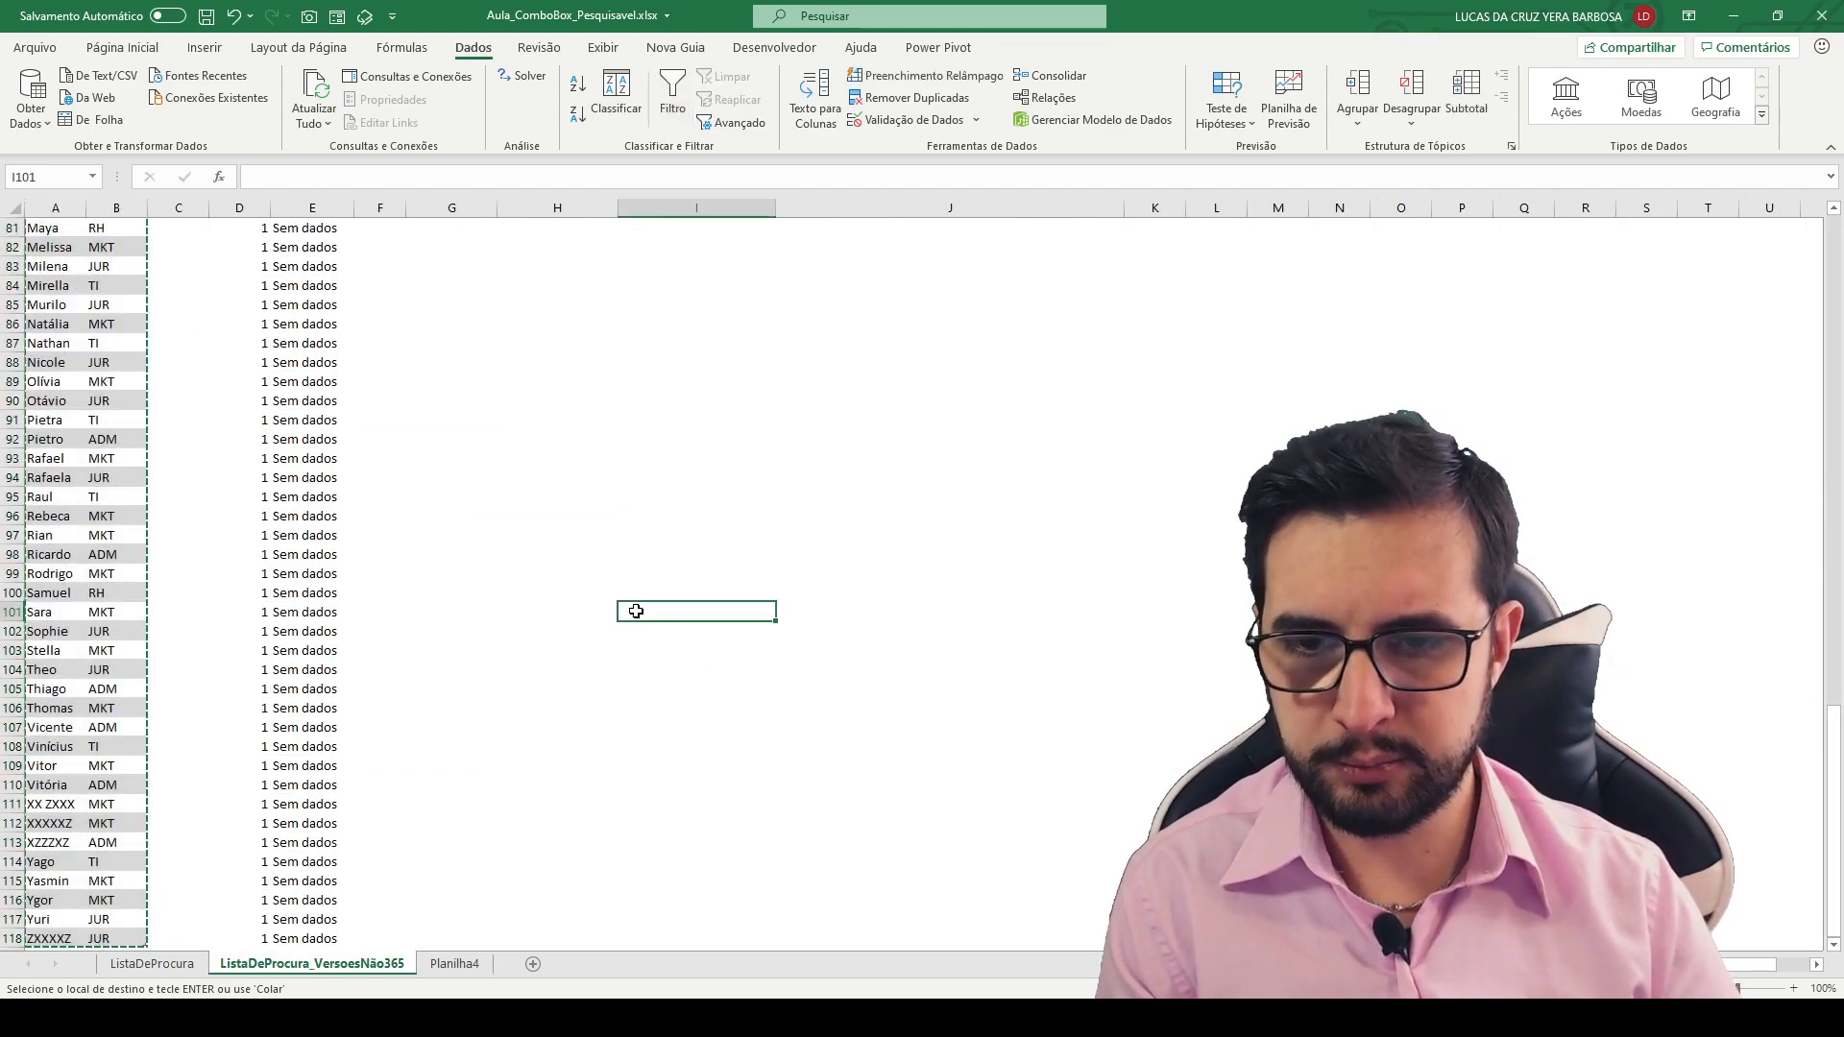
key("shift+Right")
key("shift+Down")
key("ctrl+c")
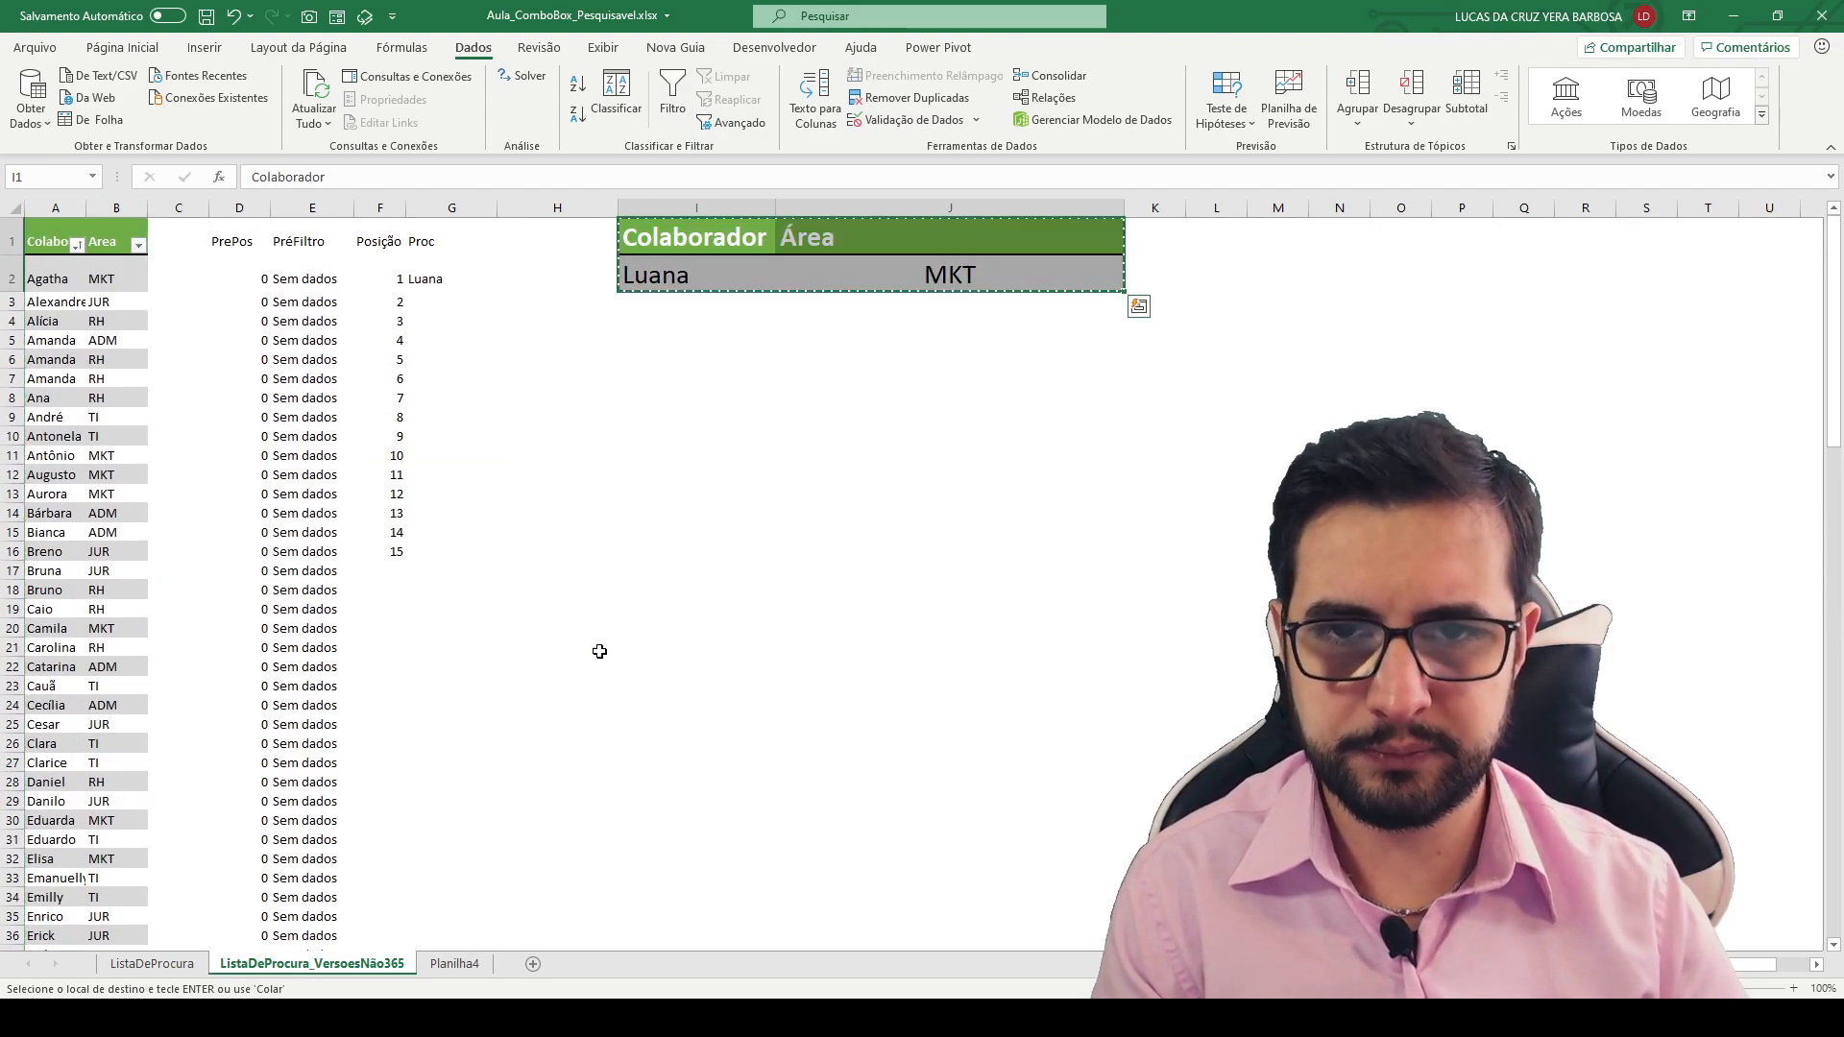
left_click(454, 964)
left_click(560, 230)
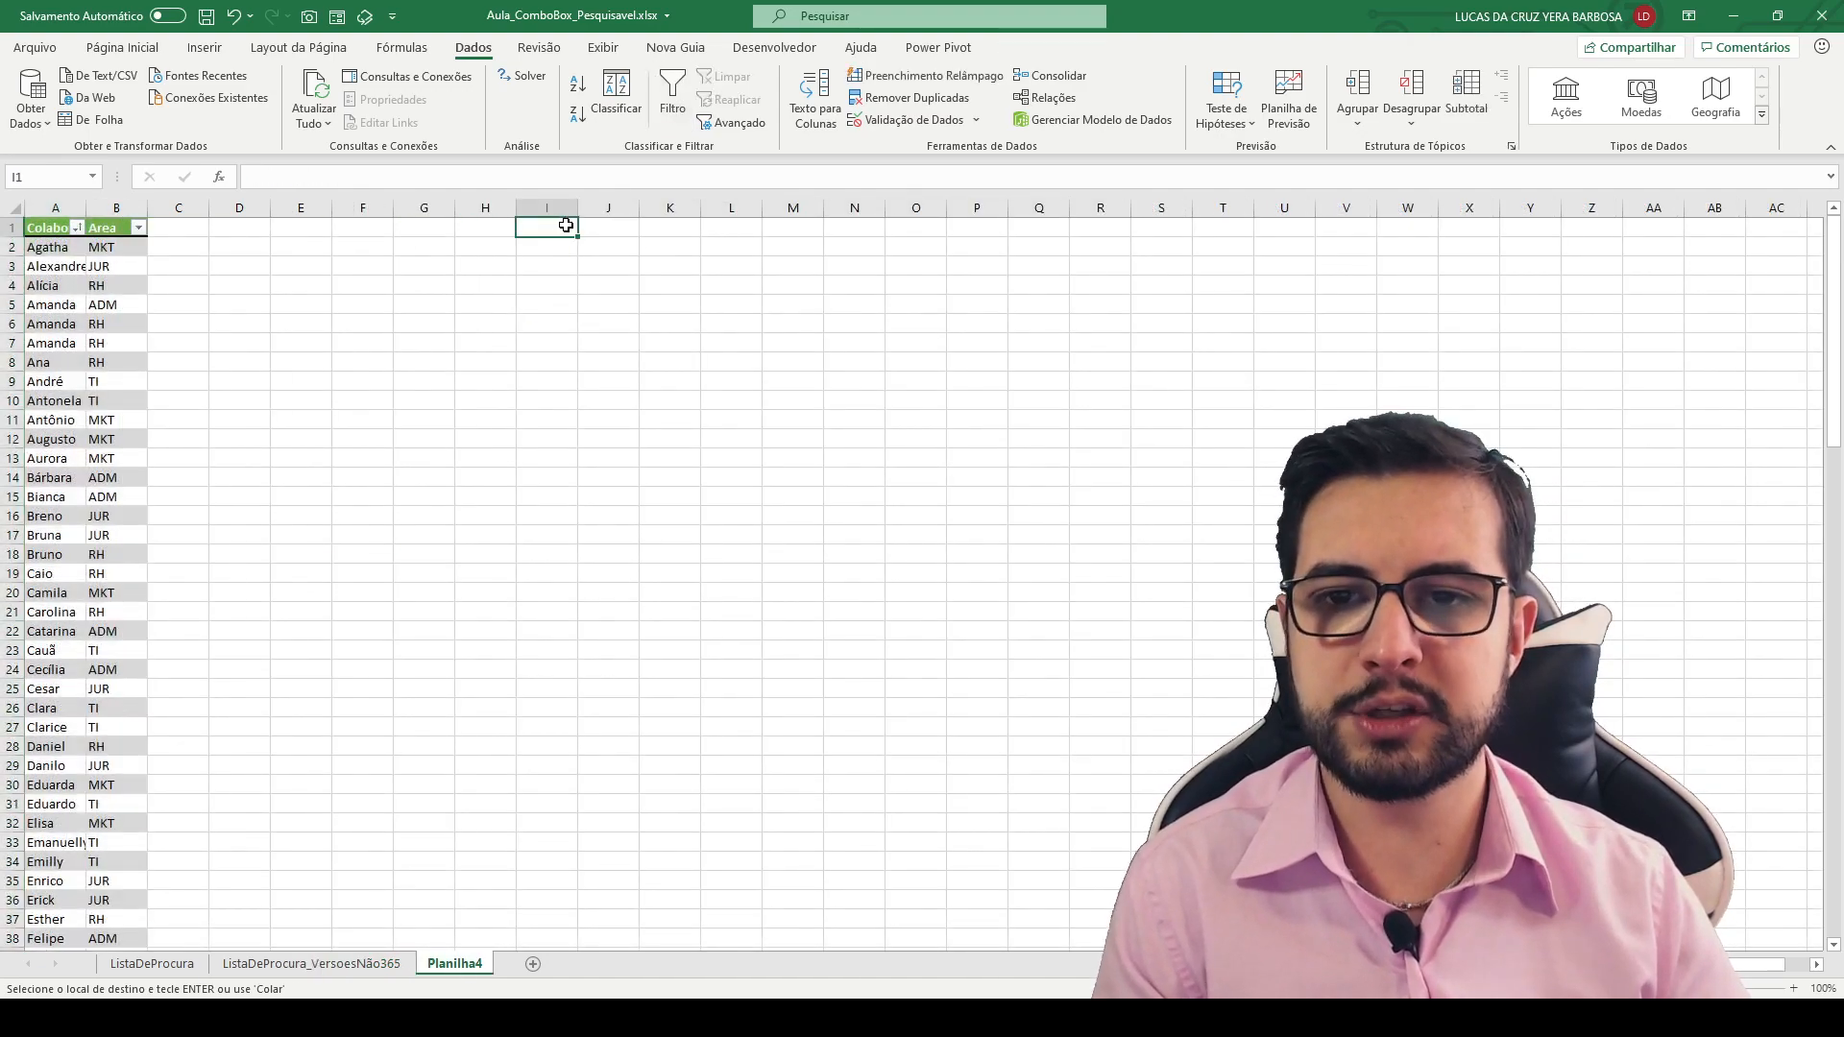
key("ctrl+v")
- Clear the contents of I2:J2 and autofit columns I and J to their headings
left_click_drag(572, 275, 611, 269)
key("Delete")
left_click_drag(546, 208, 607, 207)
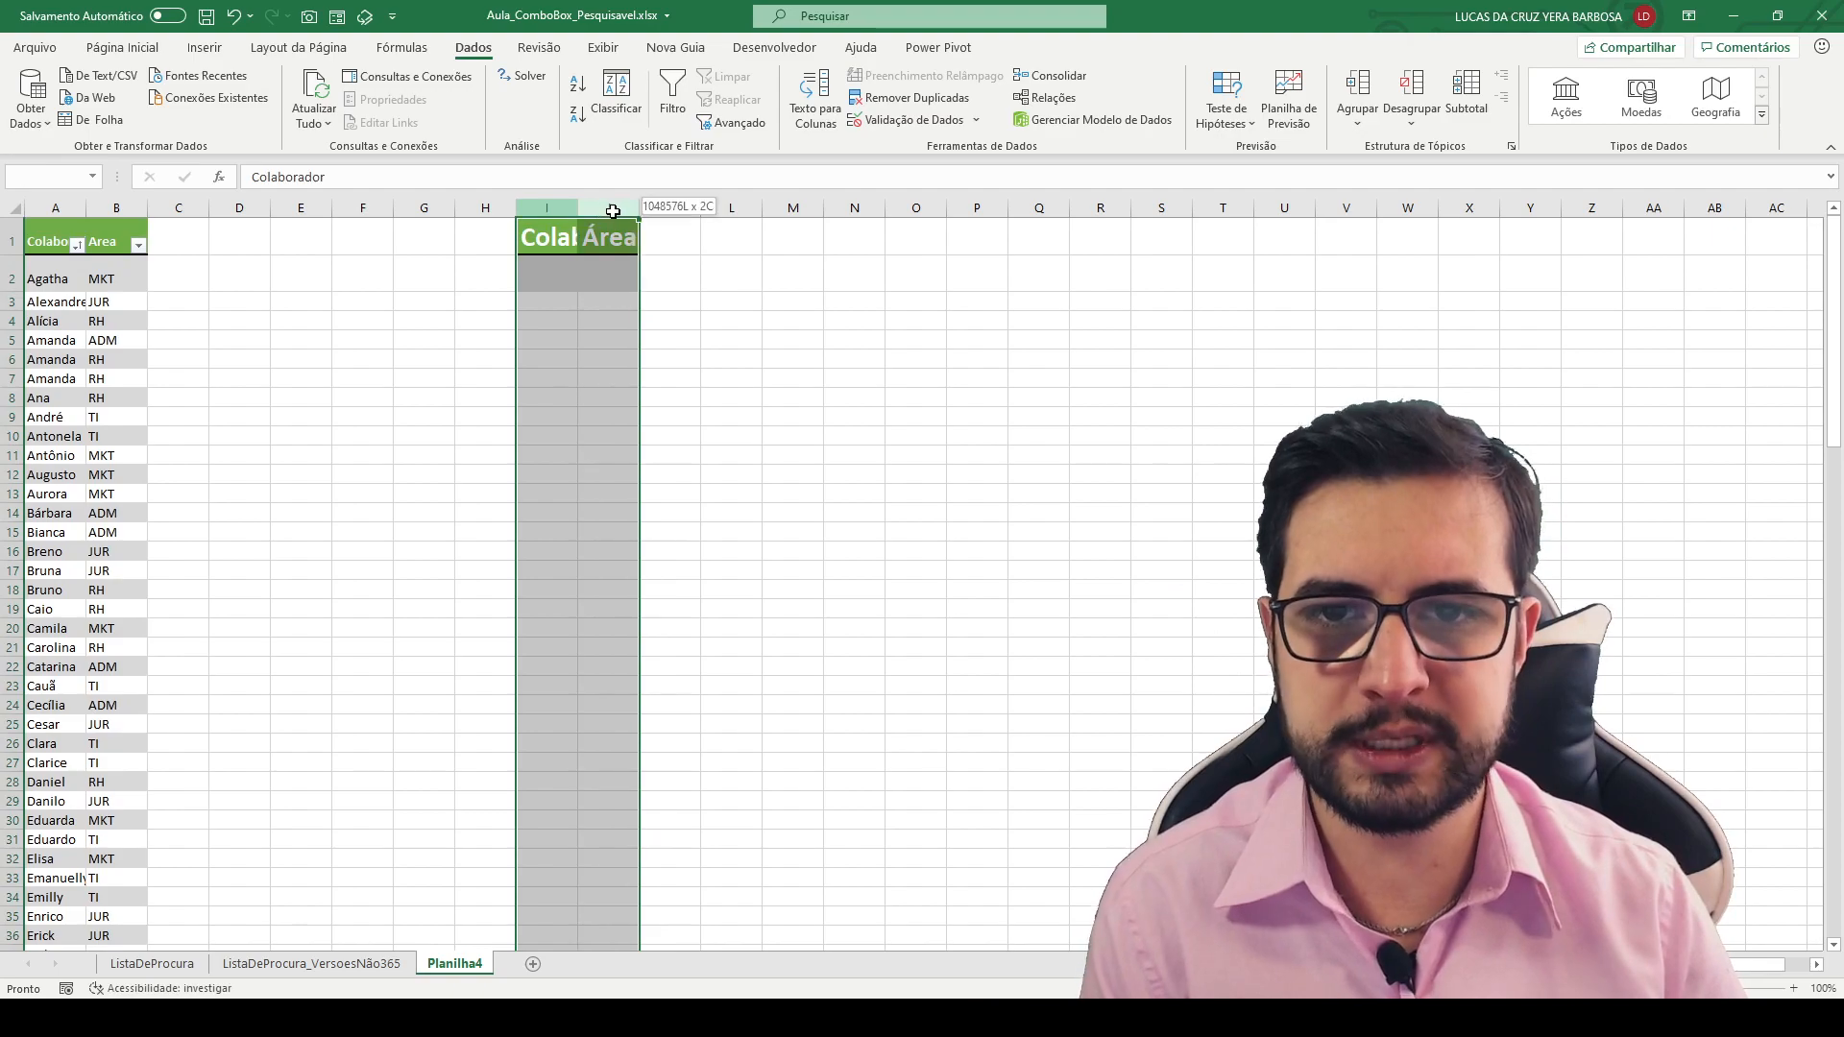
double_click(577, 207)
- Remove the dropdown list validation from the Colaborador input cell I2
left_click(580, 280)
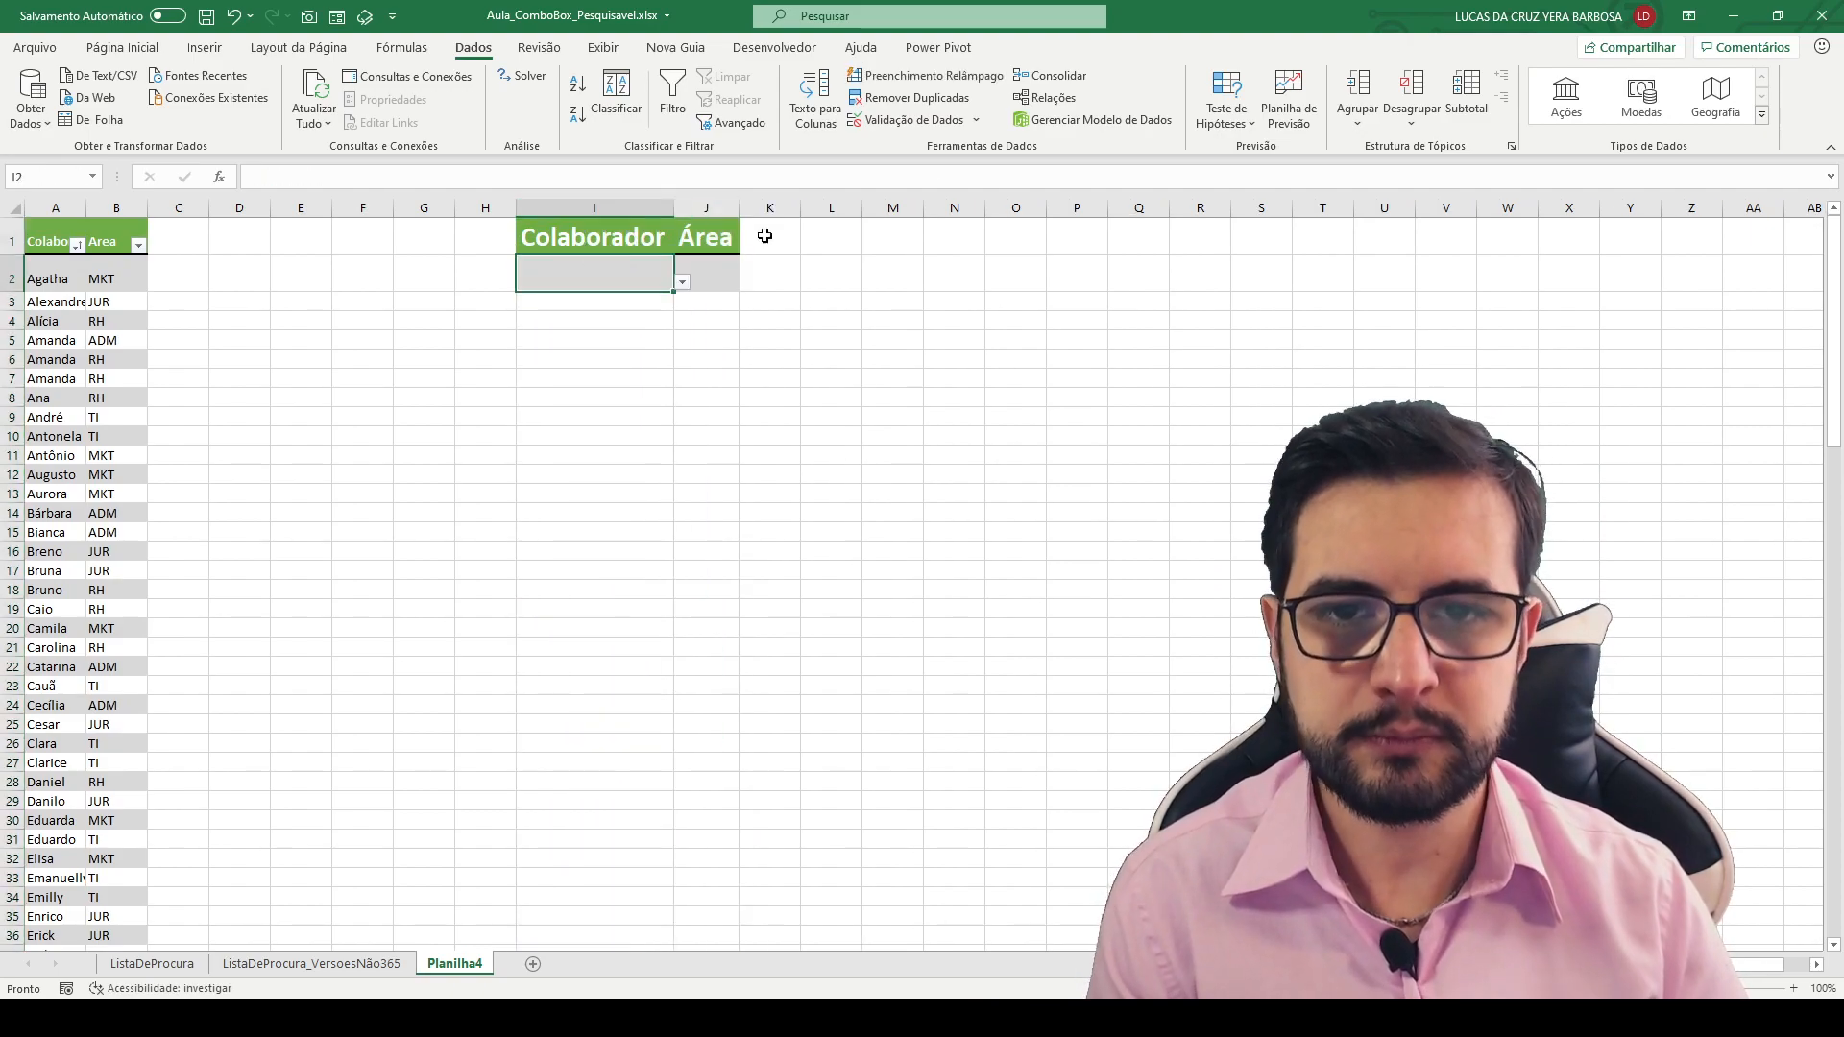
left_click(908, 119)
left_click(562, 289)
left_click(565, 307)
left_click(747, 465)
left_click(219, 247)
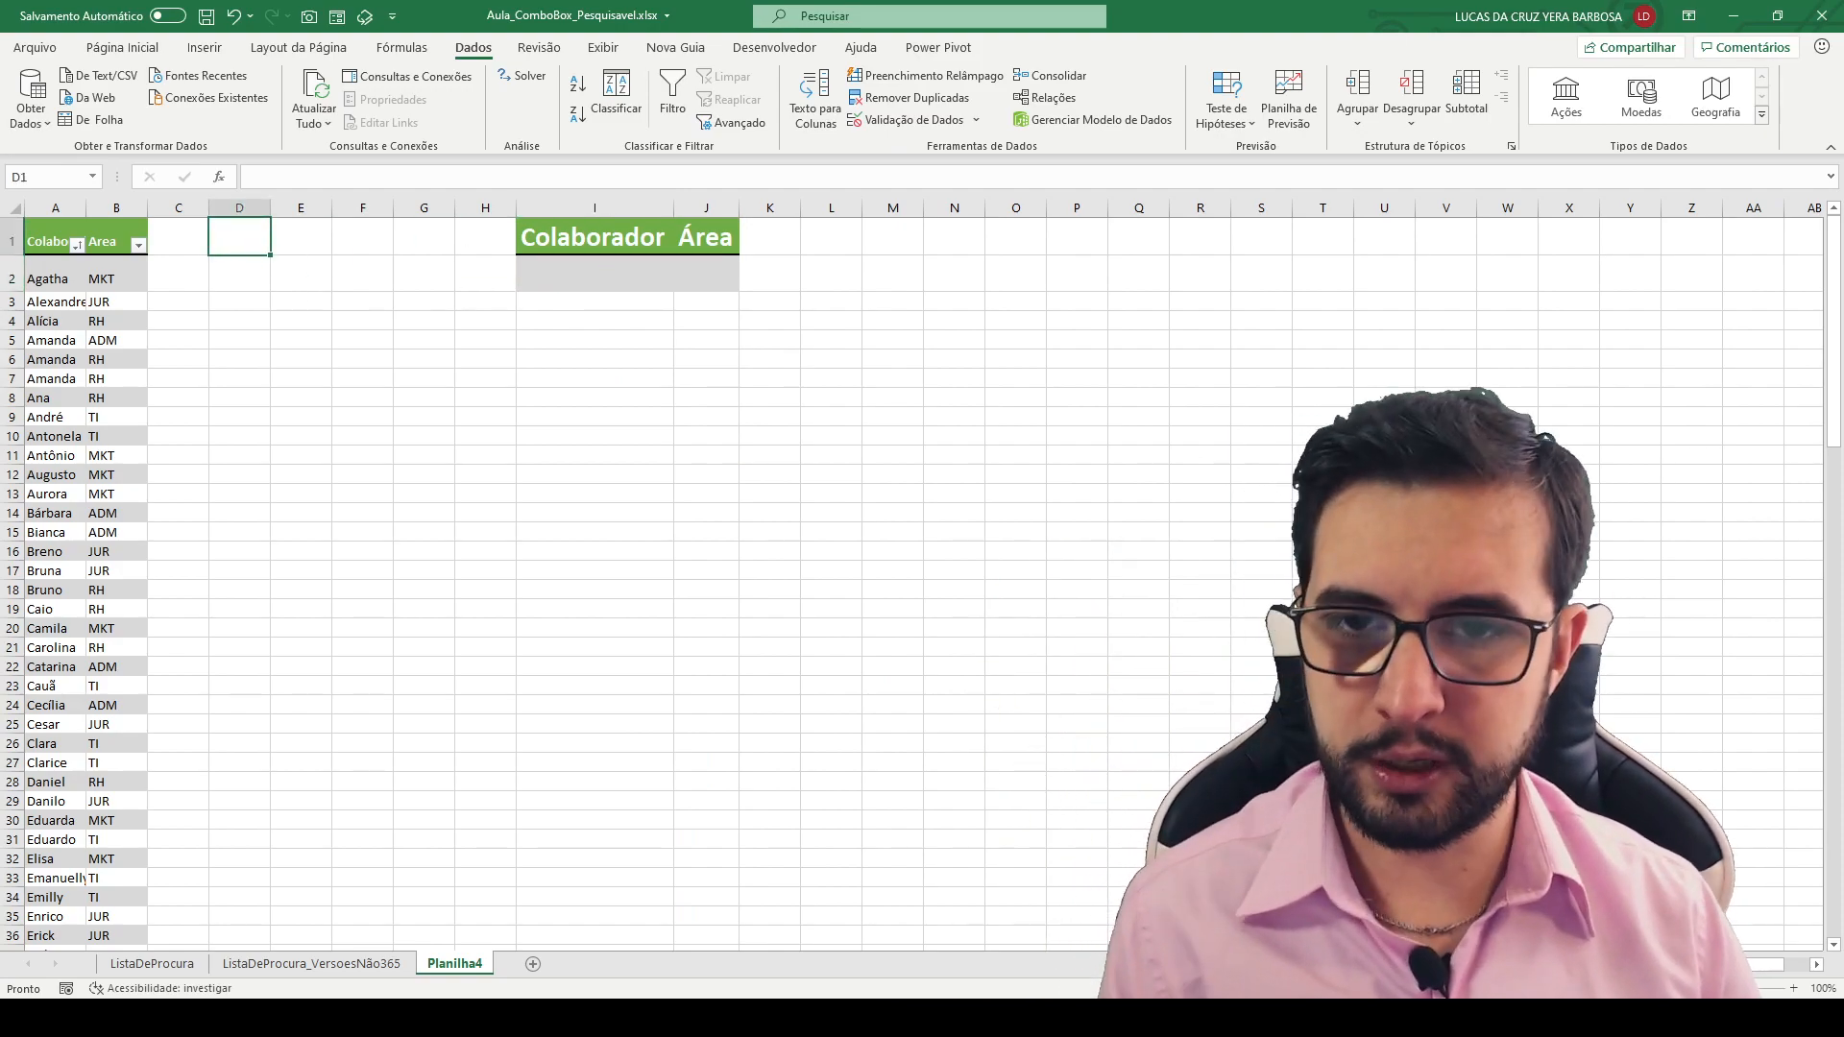
- Add the heading Pré-Filtro in cell E1 and autofit column E
left_click_drag(552, 276, 359, 277)
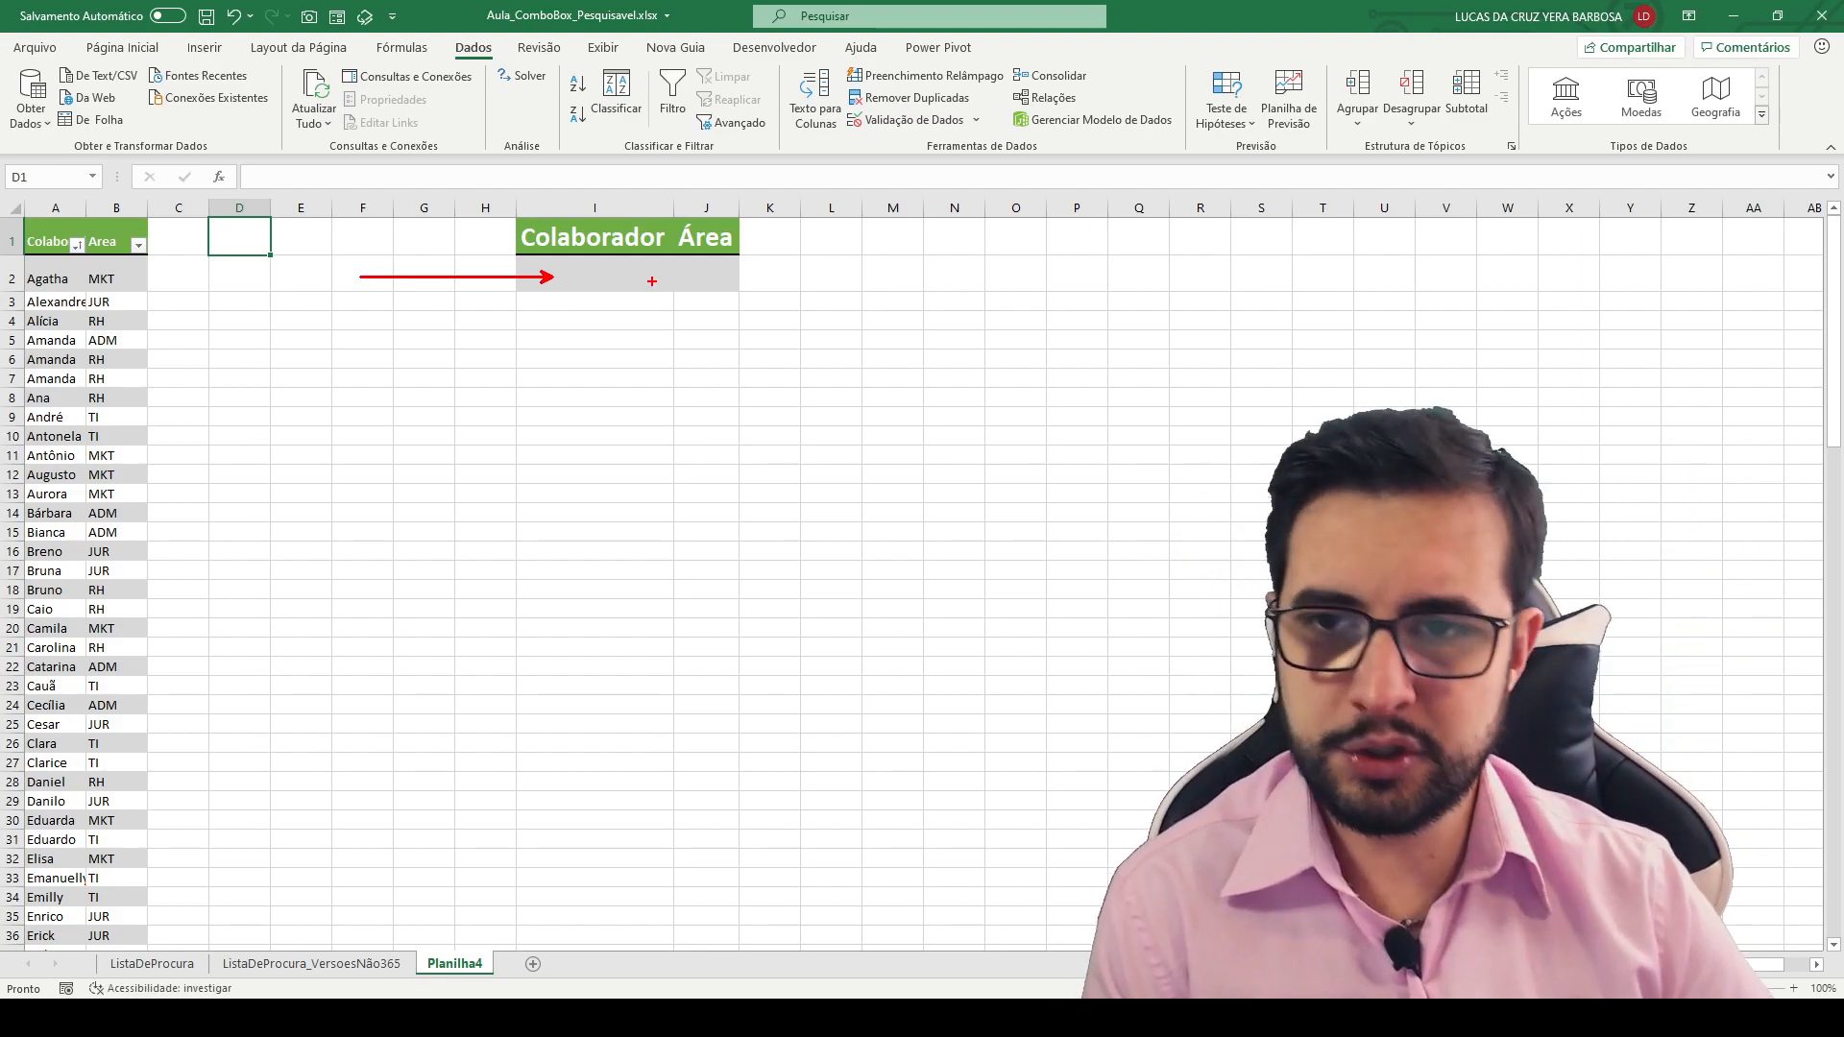
left_click(311, 236)
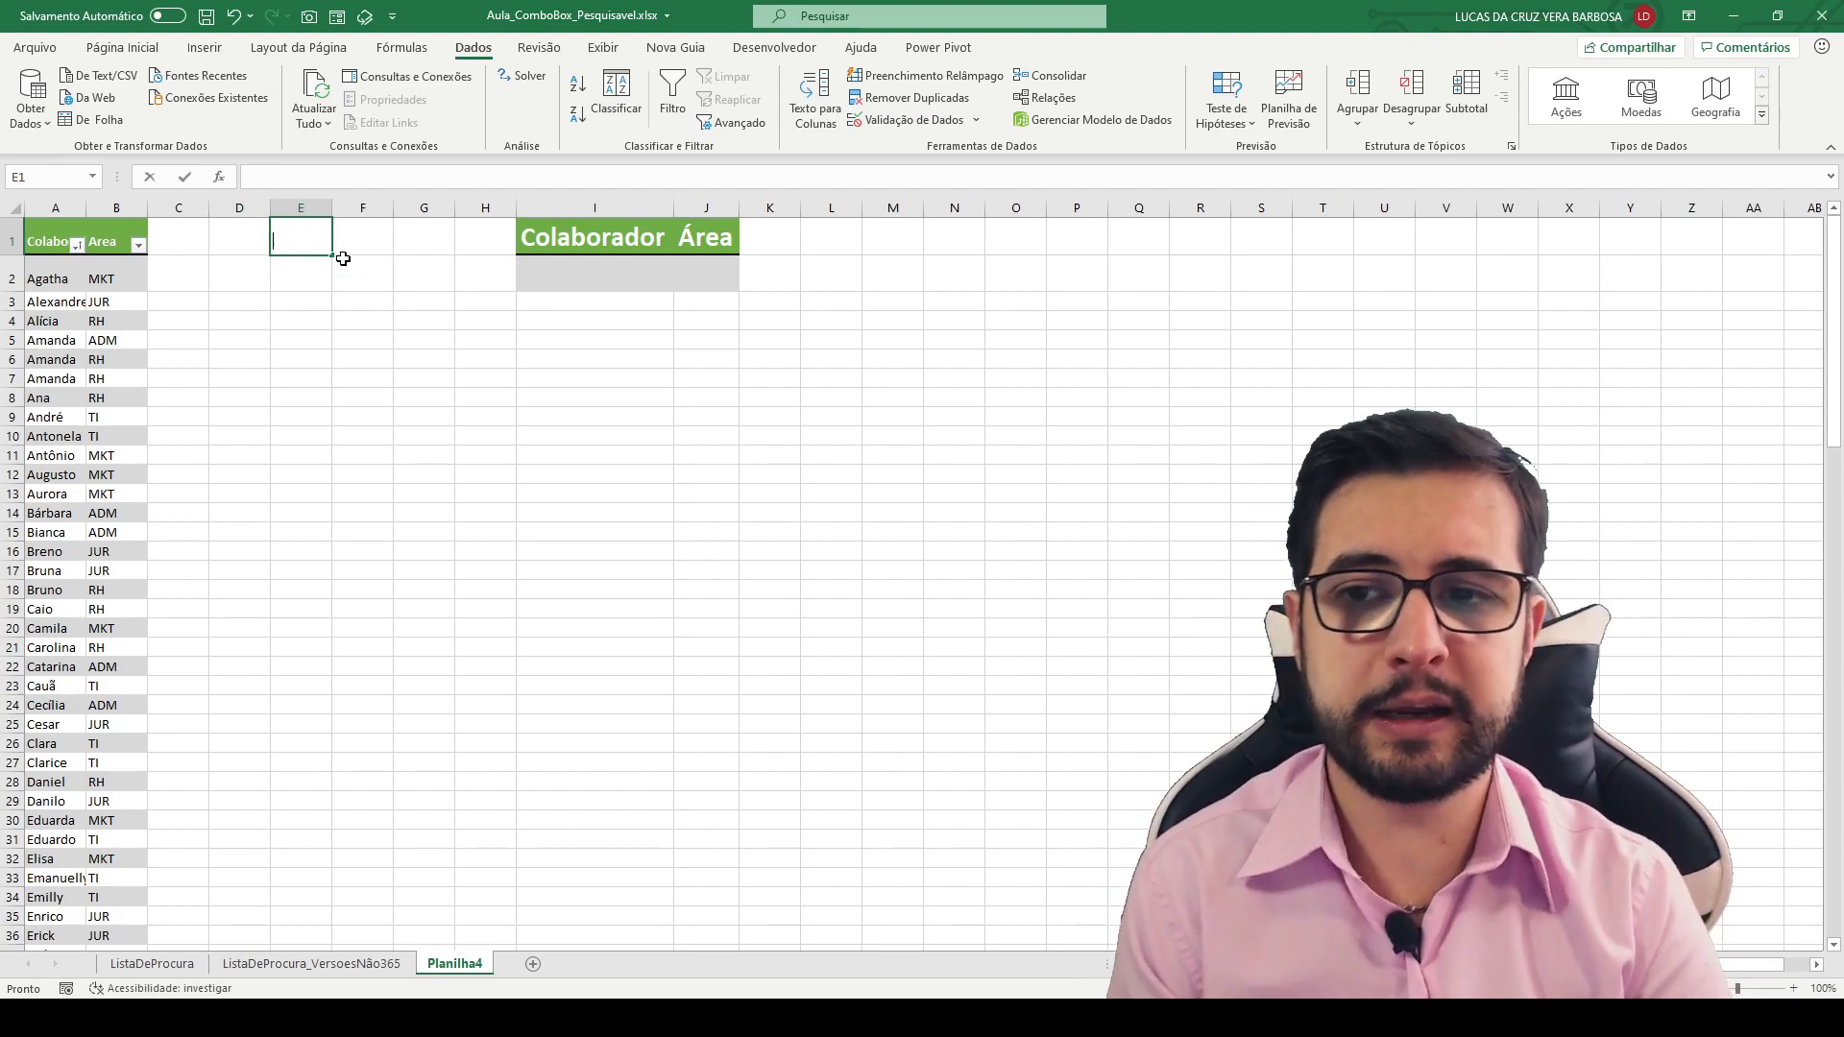
type("Pré-Filtro")
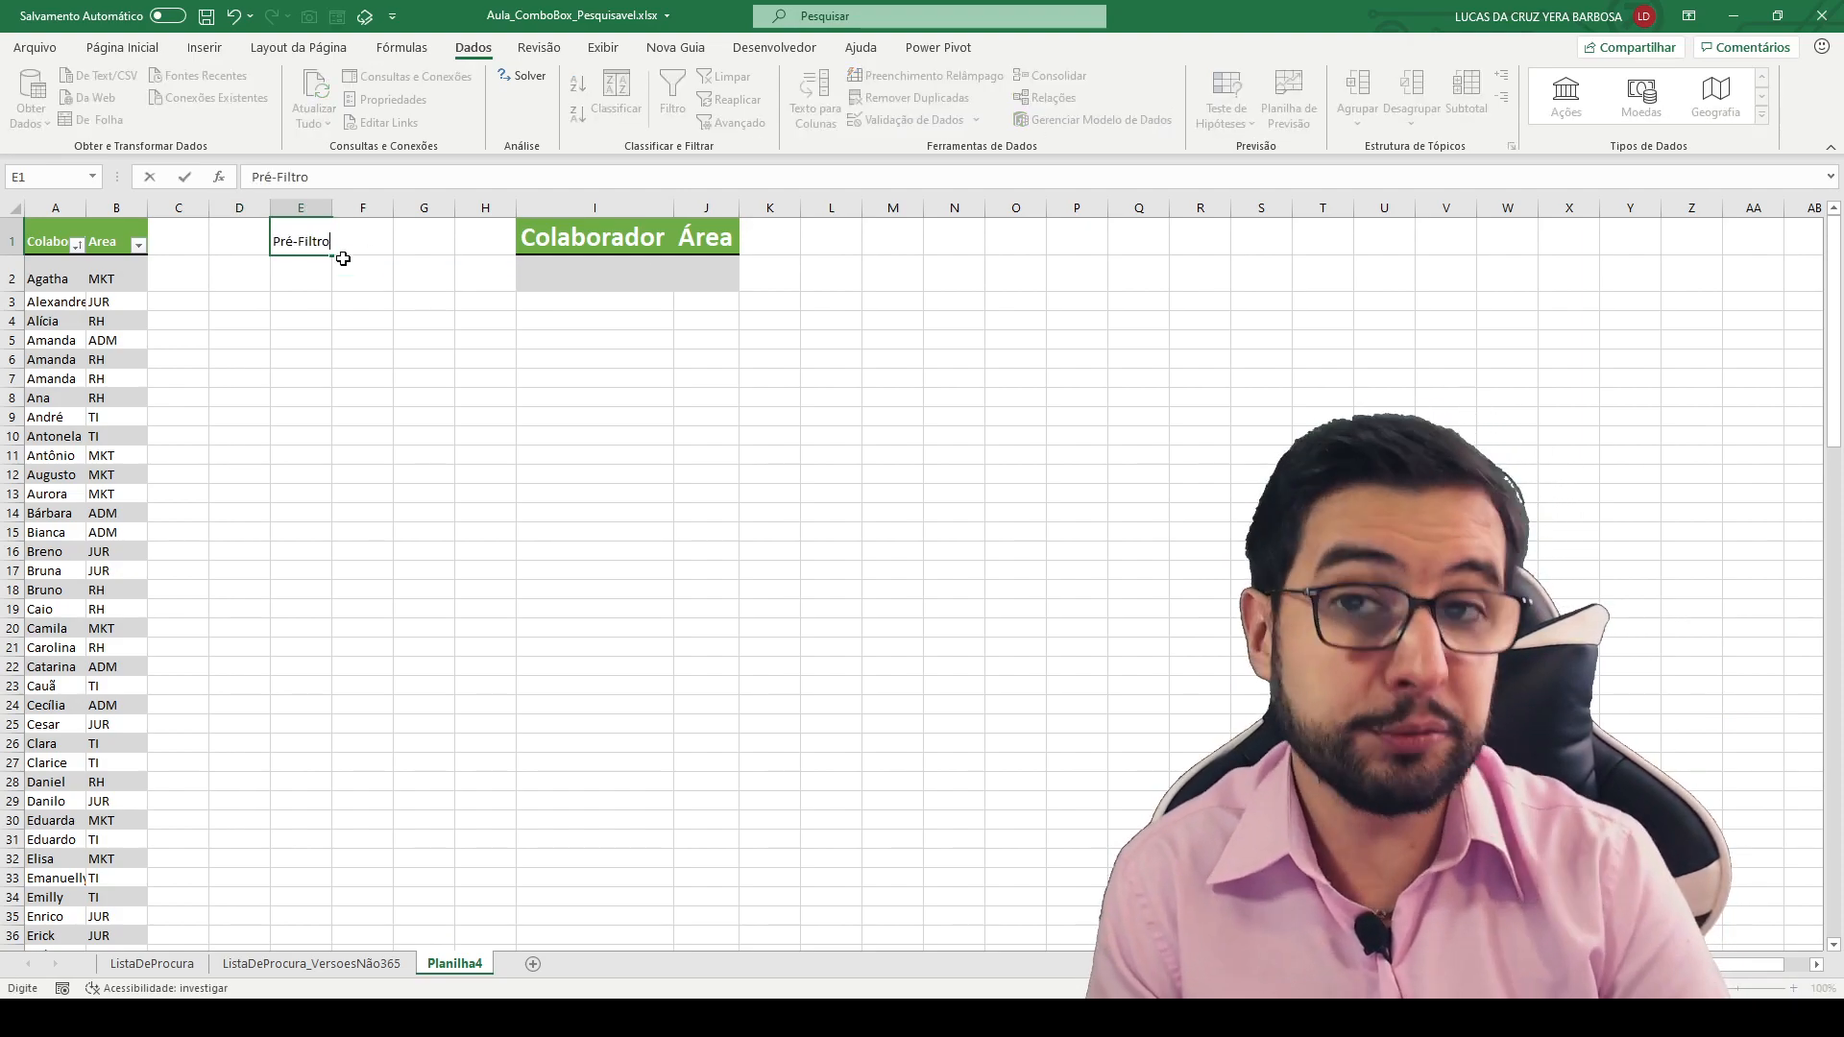
key("Return")
double_click(332, 210)
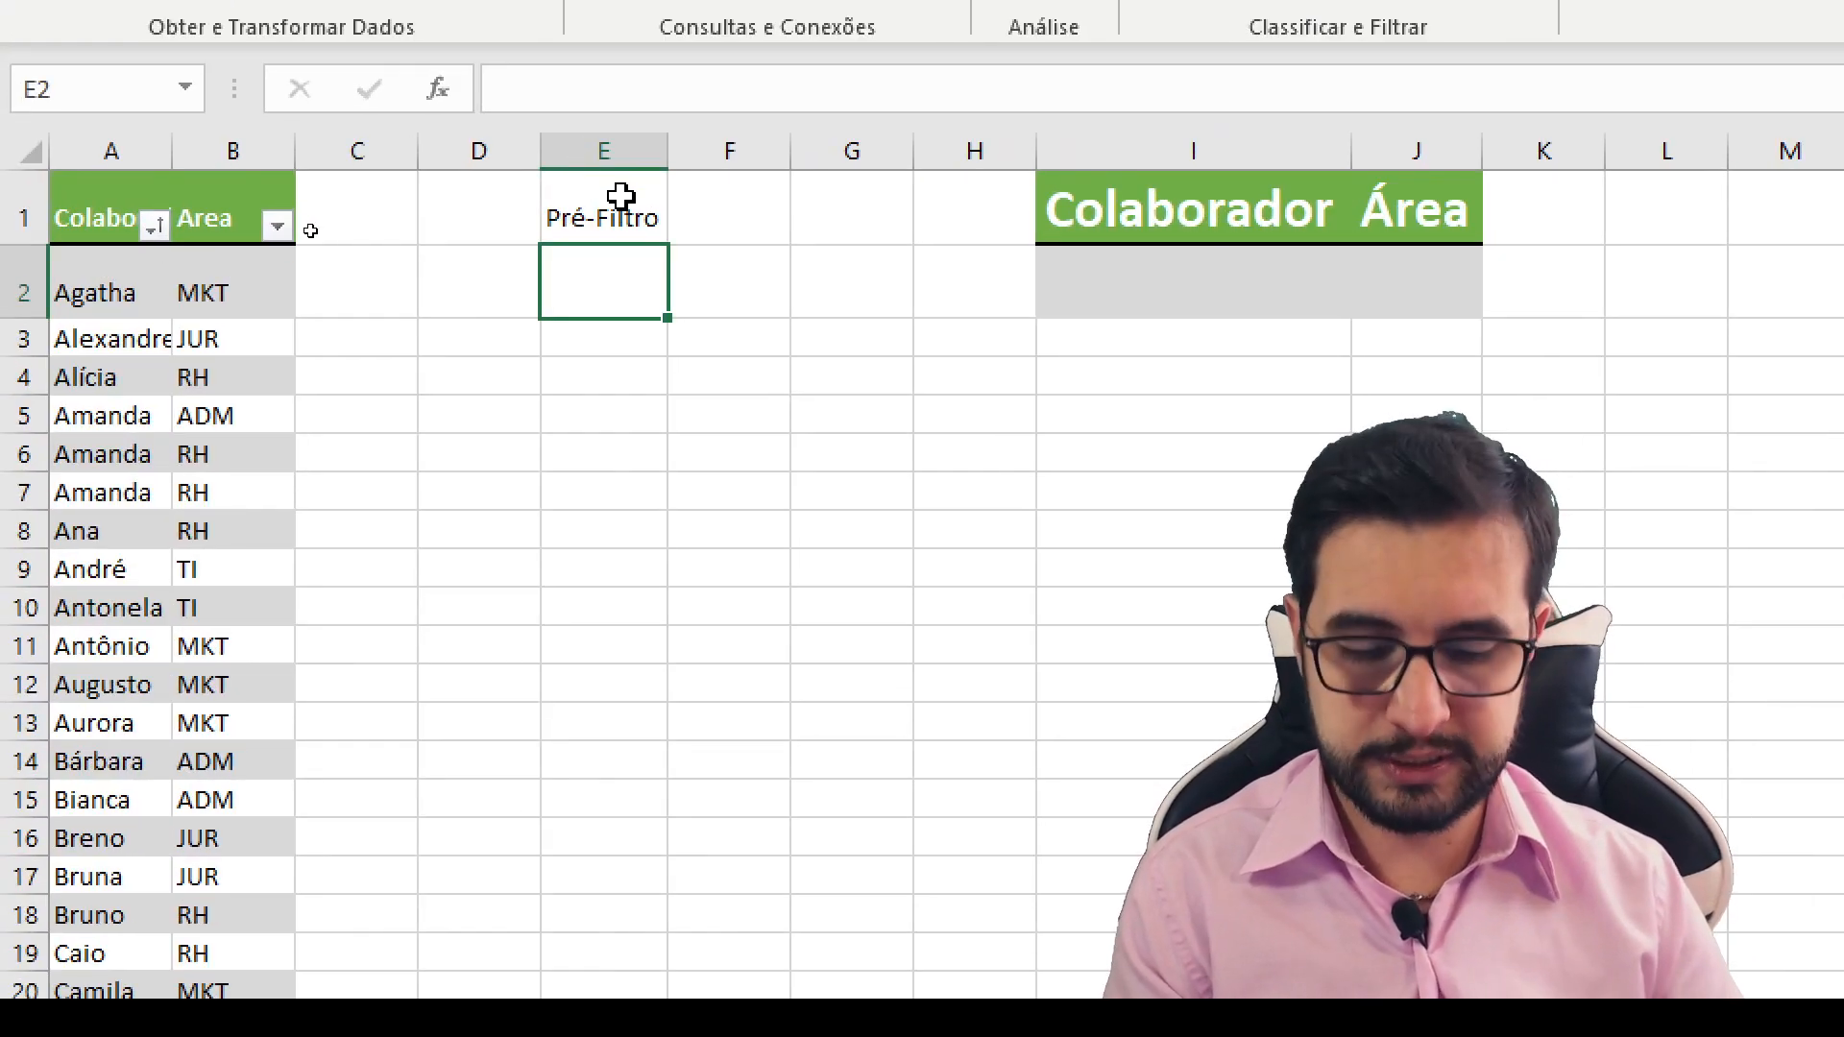
type("=LOLCA")
key("BackSpace")
key("BackSpace")
key("BackSpace")
type("CALIZAR(")
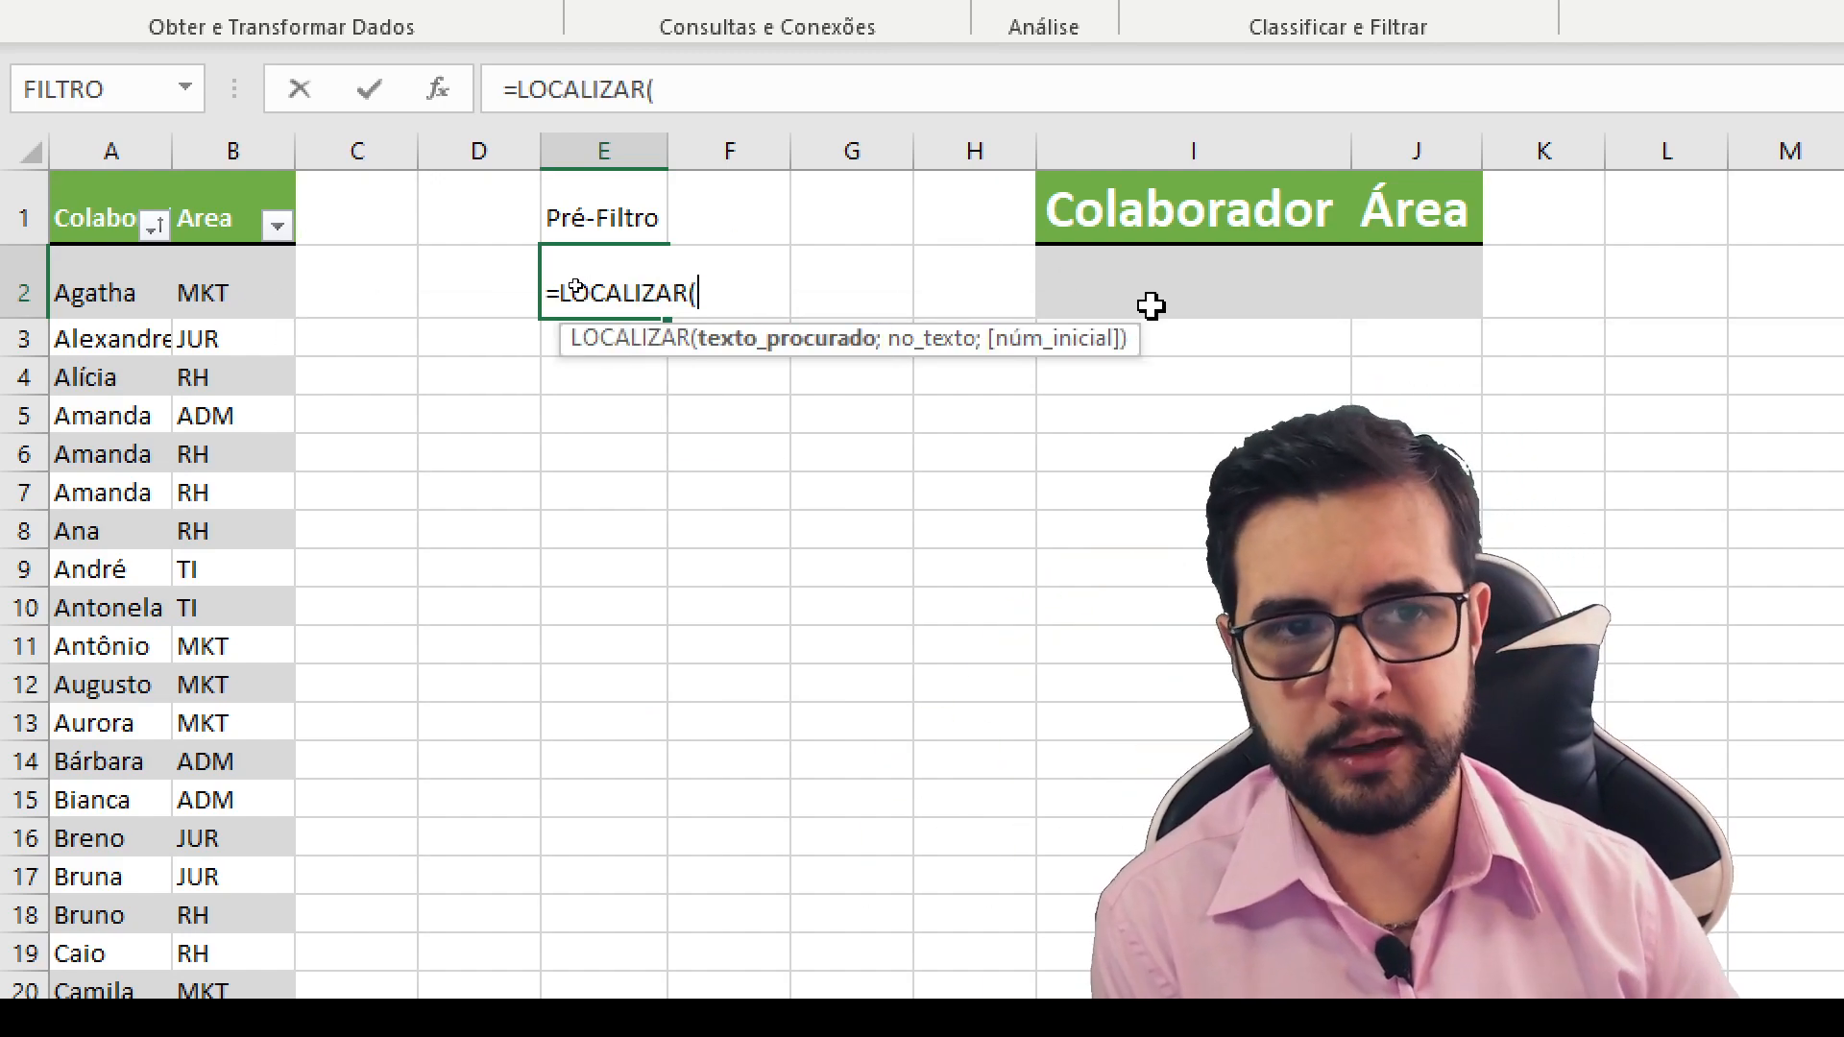
left_click(1150, 305)
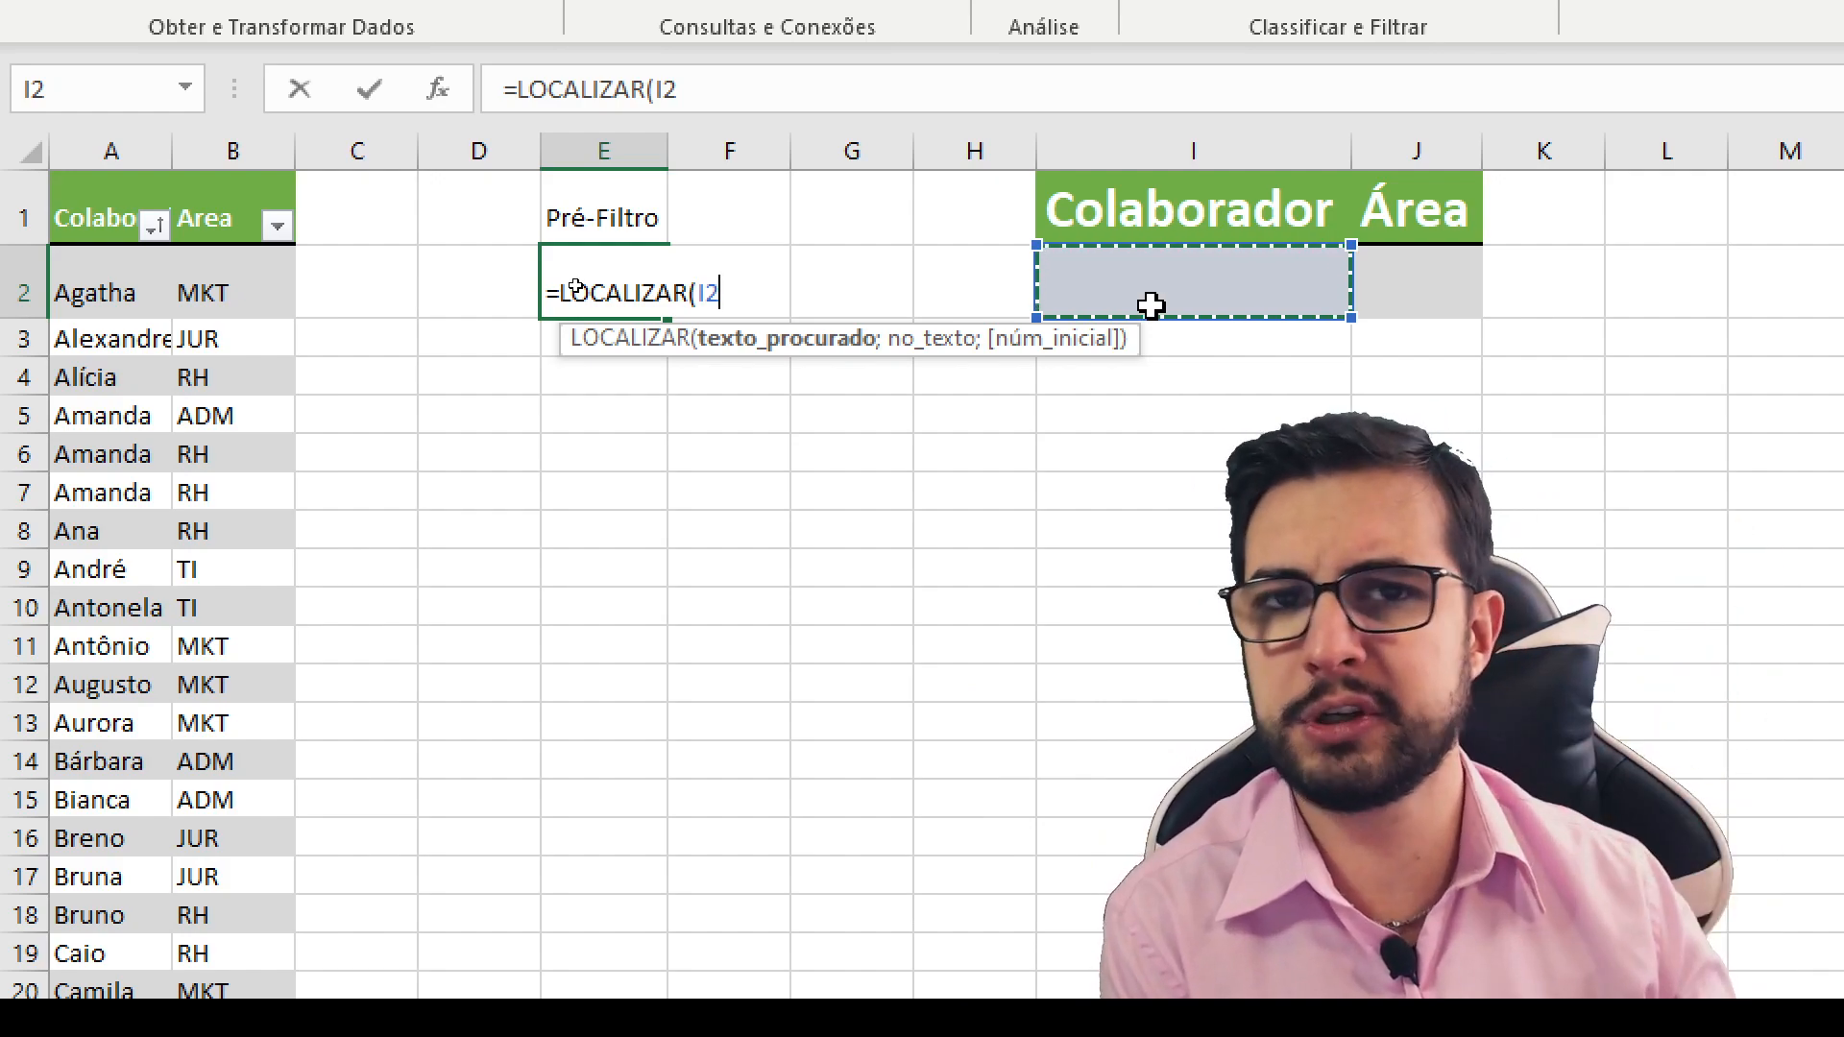
key("F4")
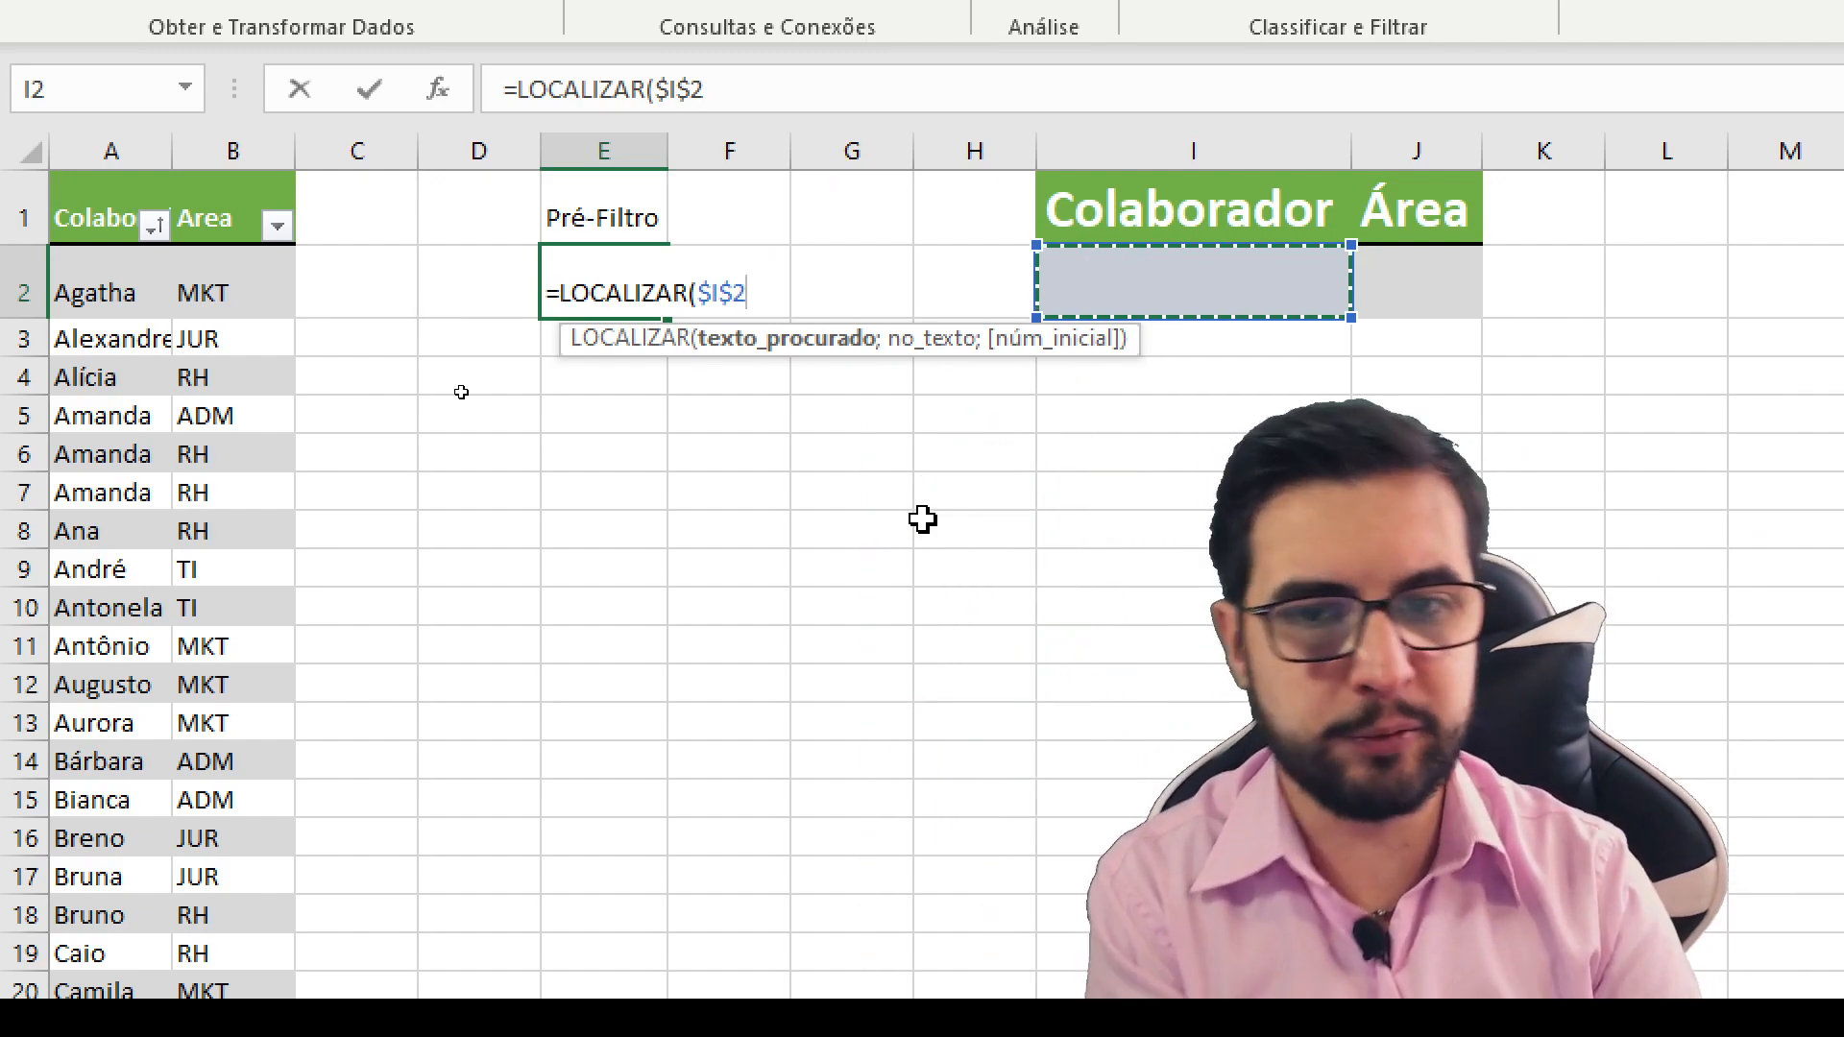
type(";")
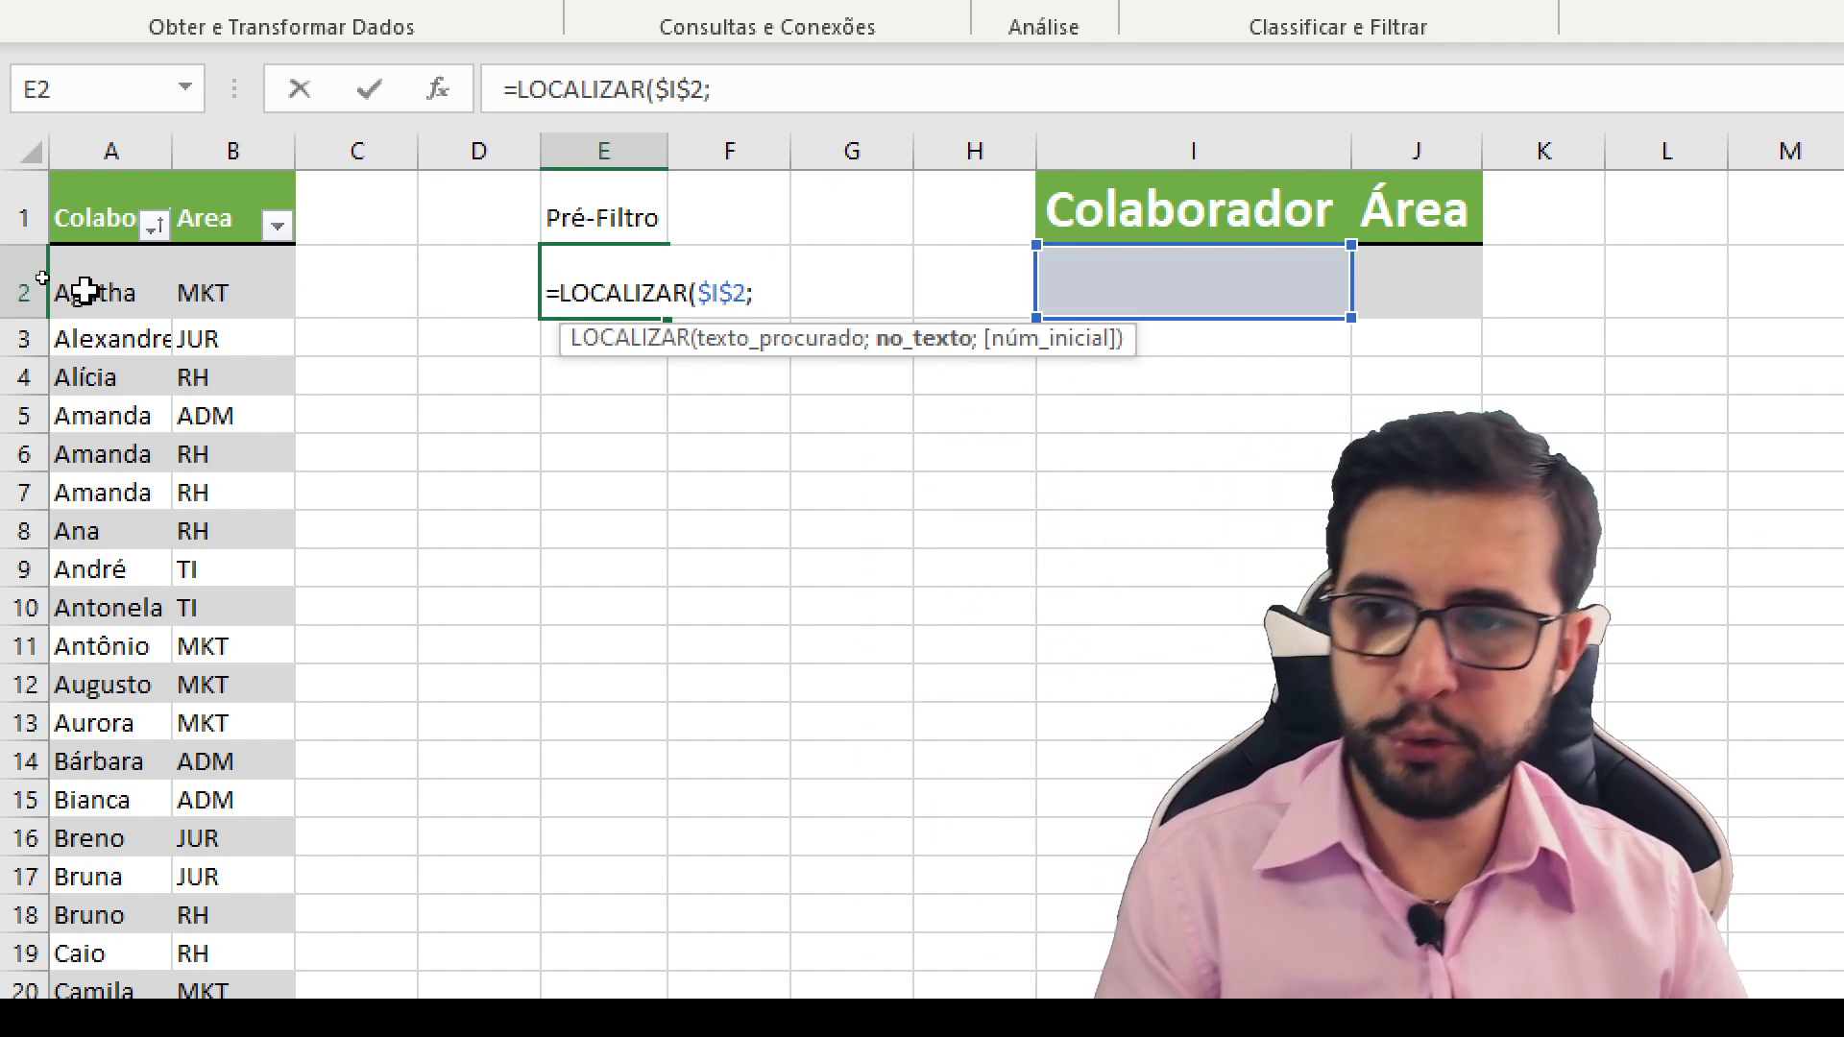
left_click(82, 290)
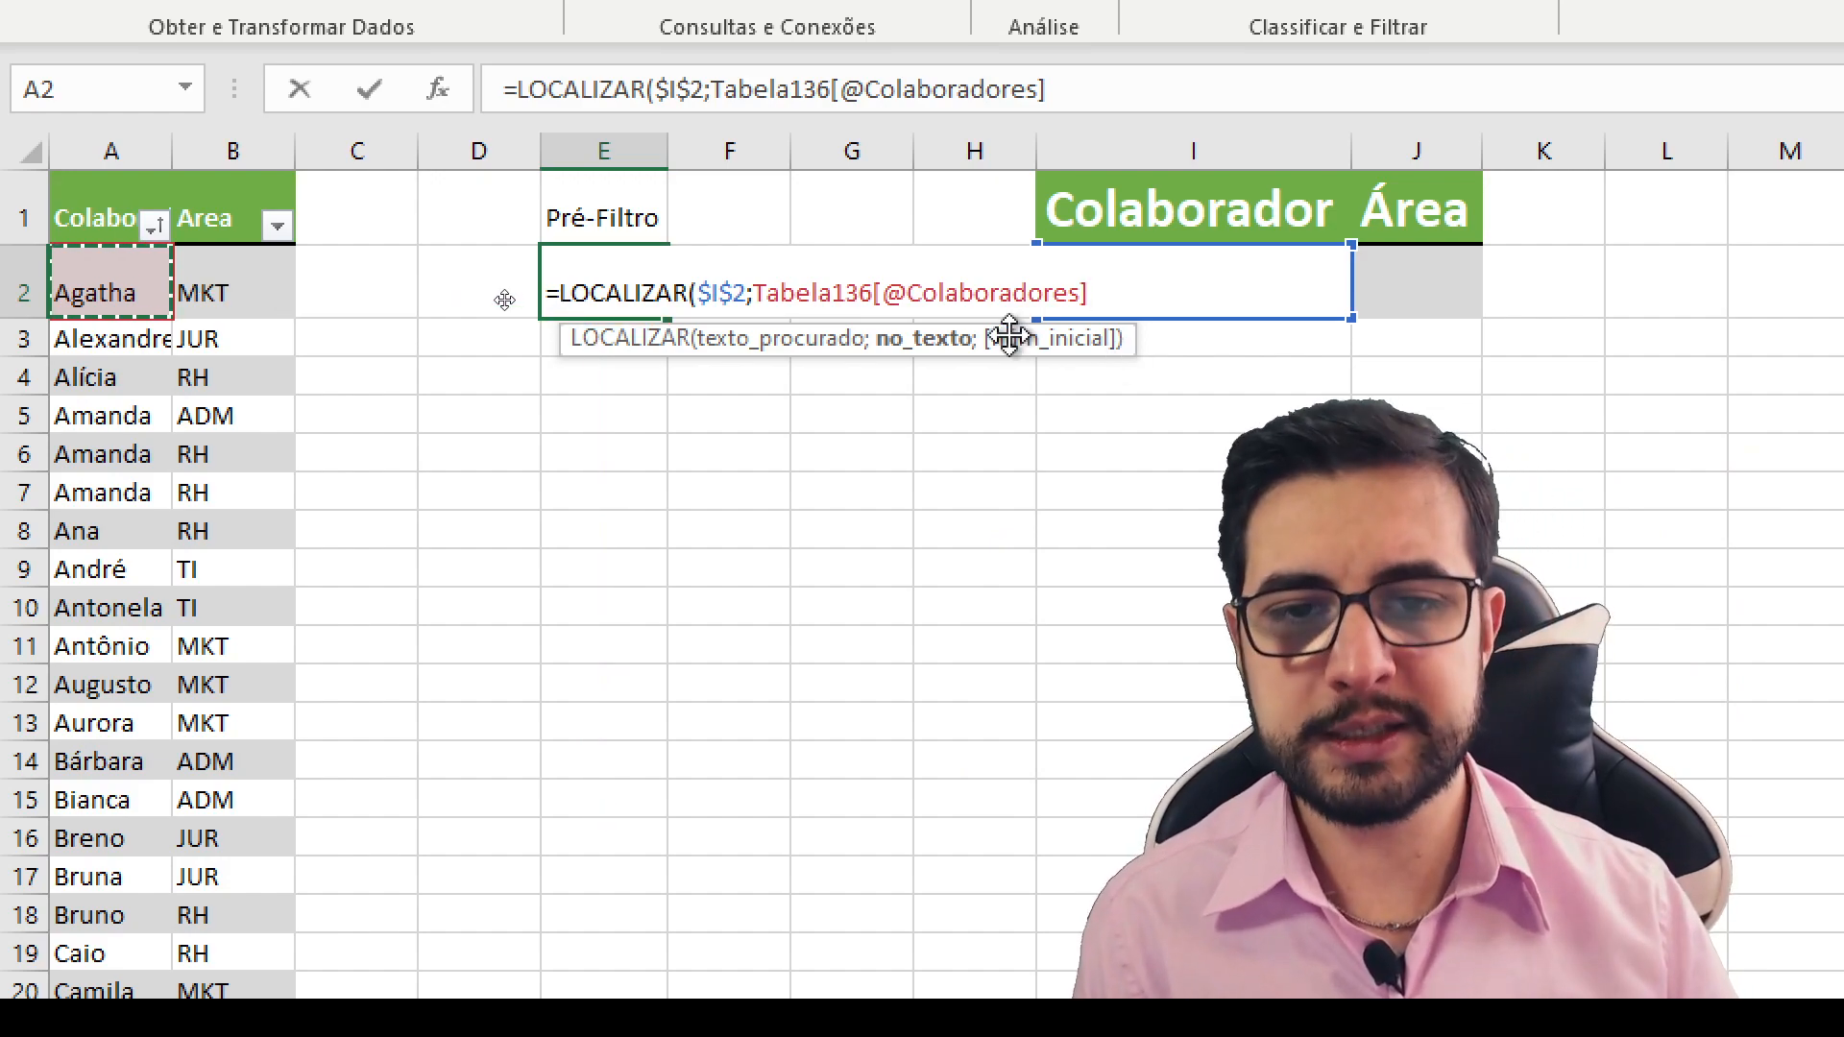
type(")")
key("Return")
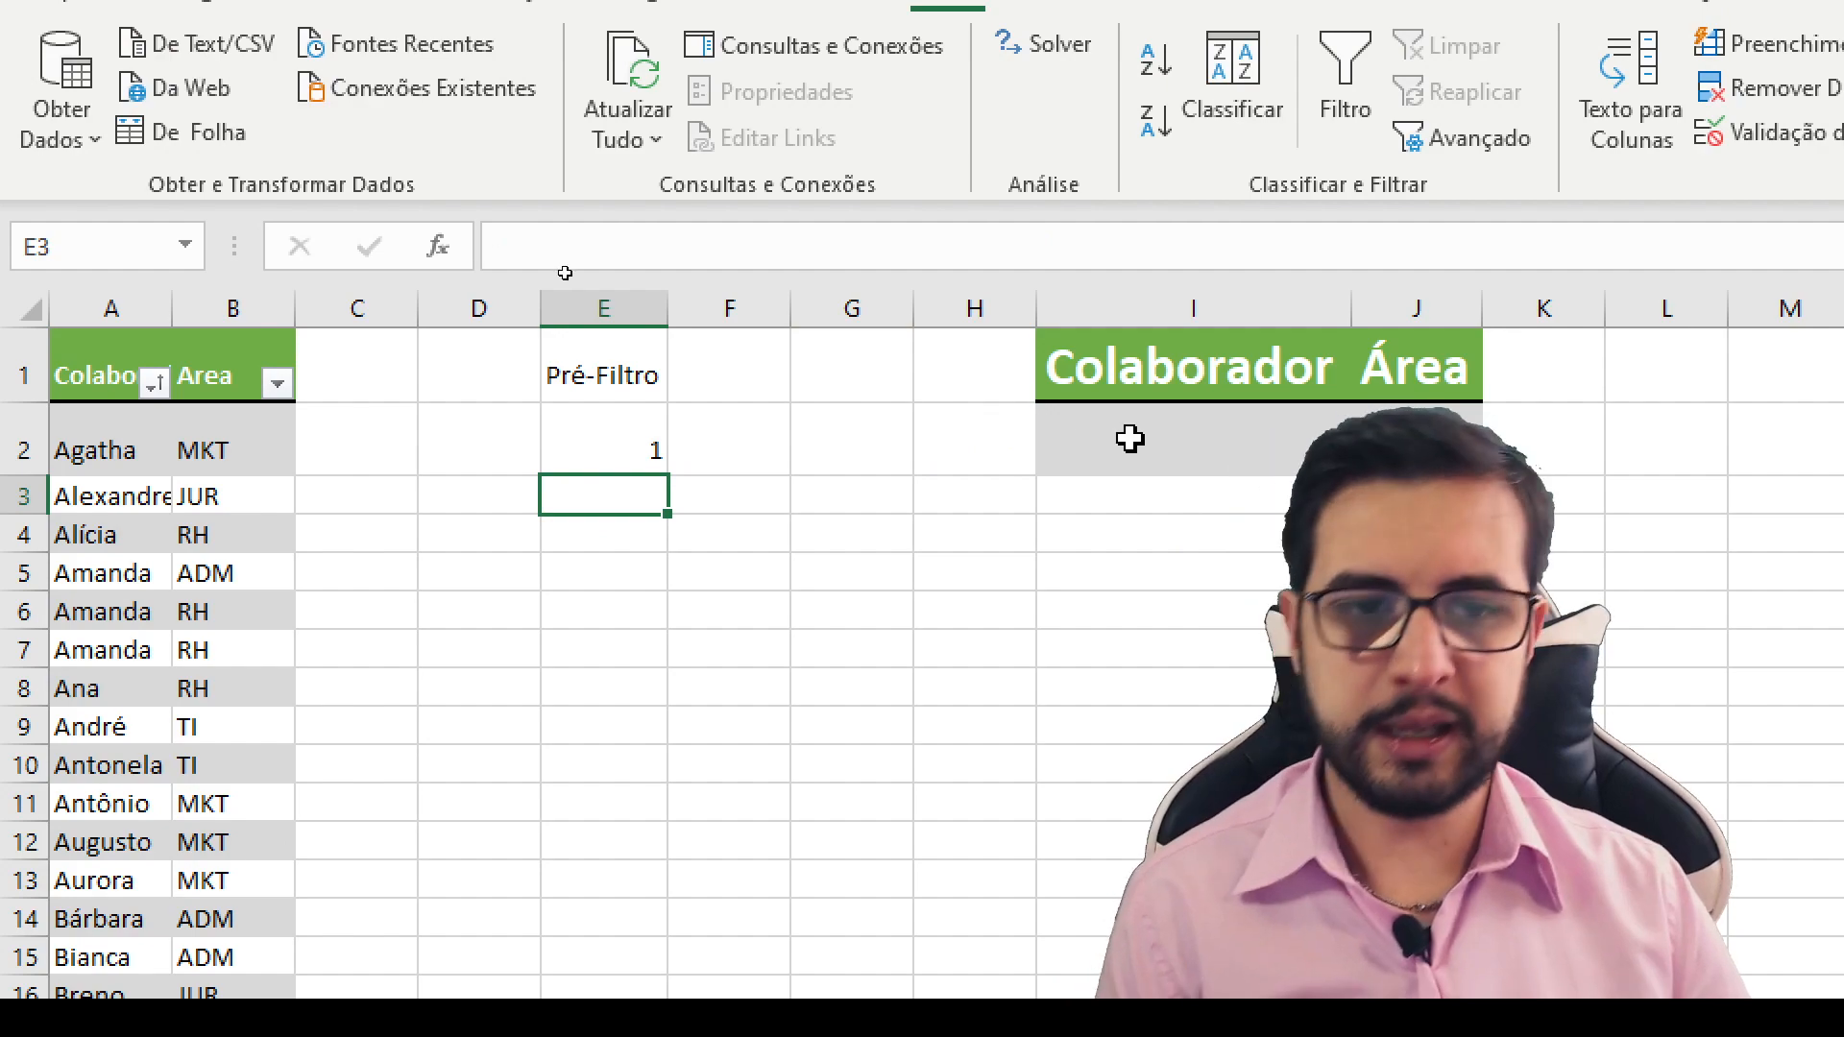
- Enter a as the search text in cell I2 to test the Pré-Filtro formula
left_click(1130, 281)
type("a")
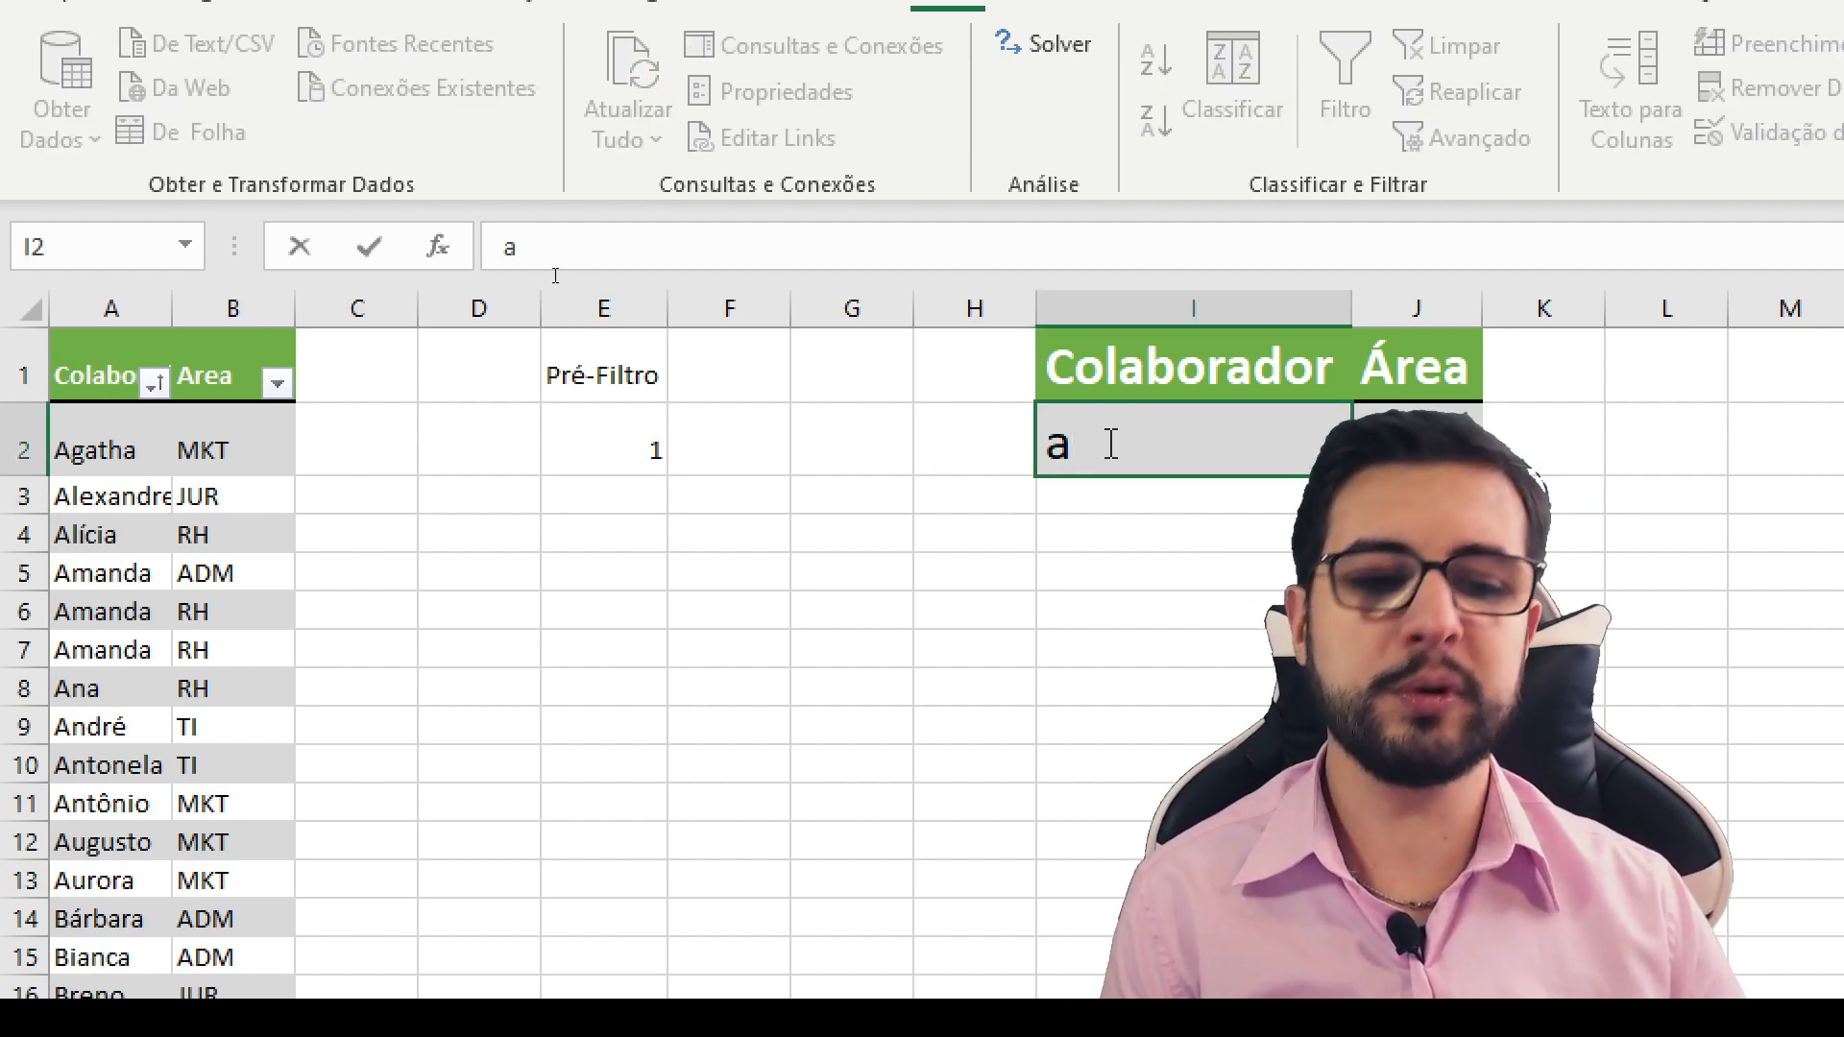
key("Return")
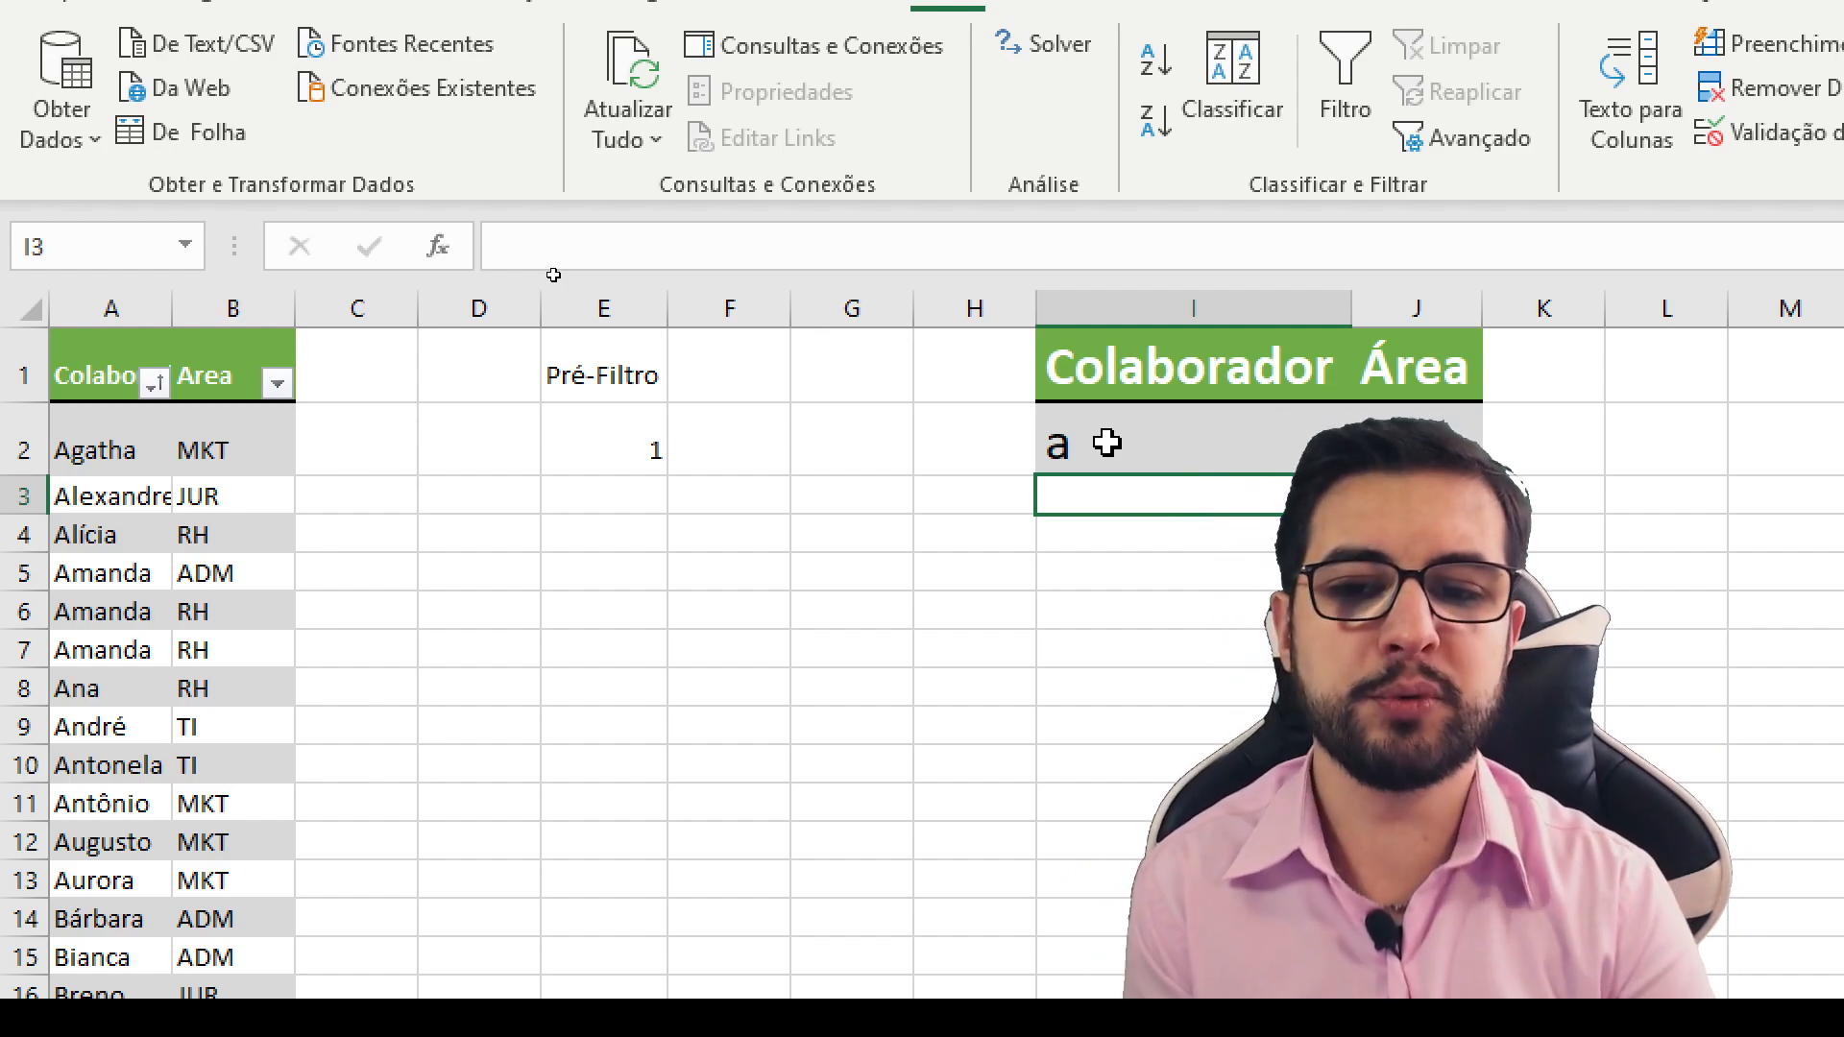
- Replace the search text in cell I2 with b to test the Pré-Filtro formula
left_click(1096, 452)
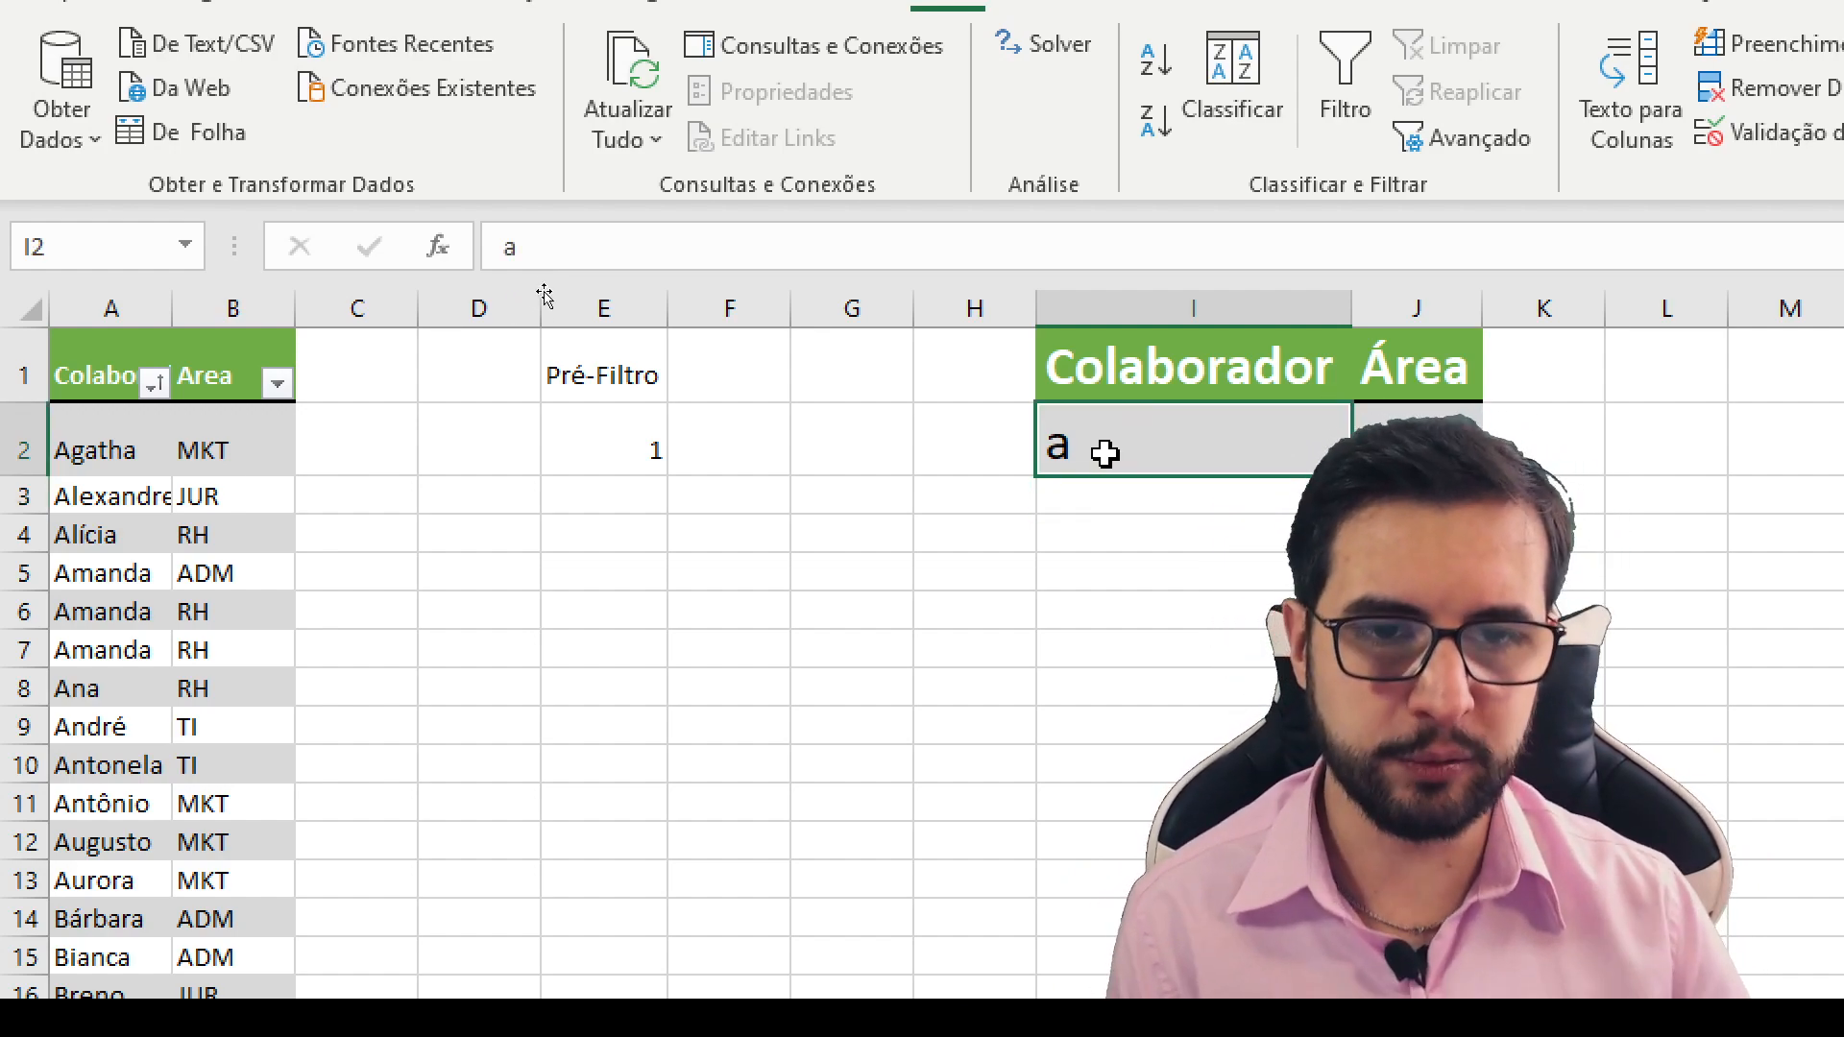
key("Delete")
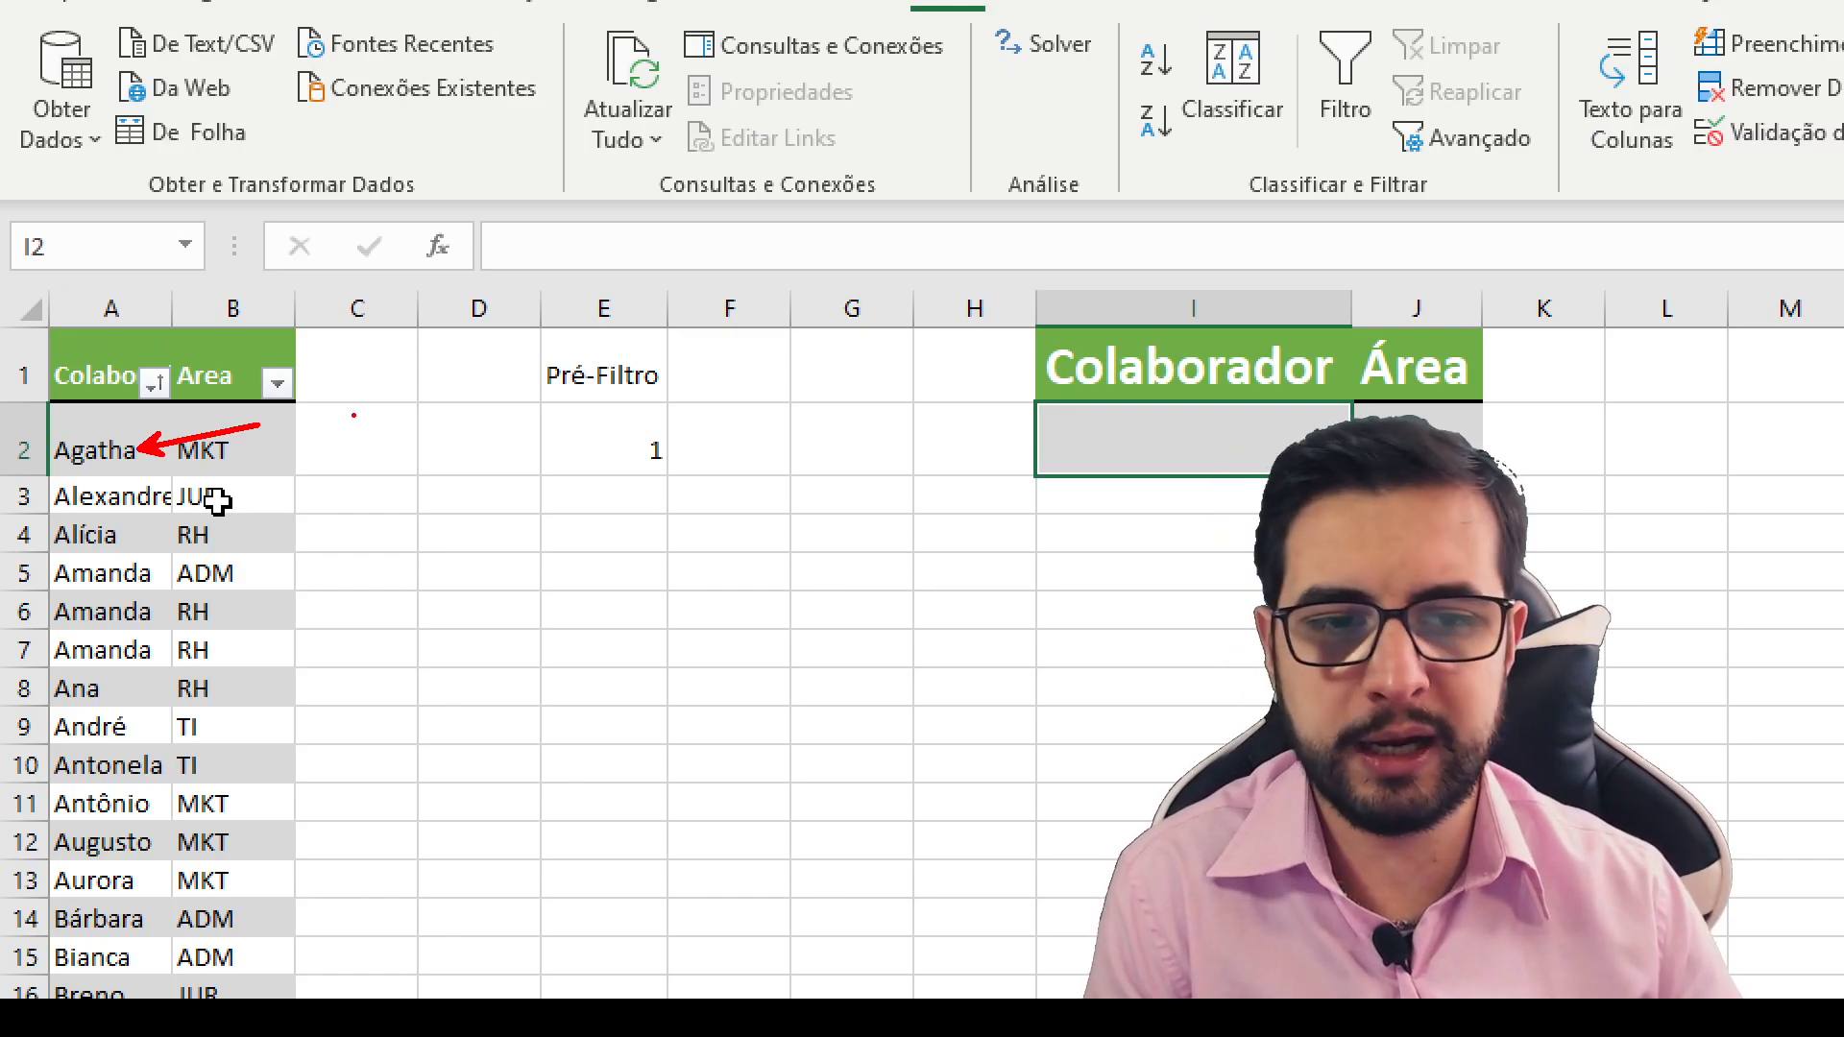
type("b")
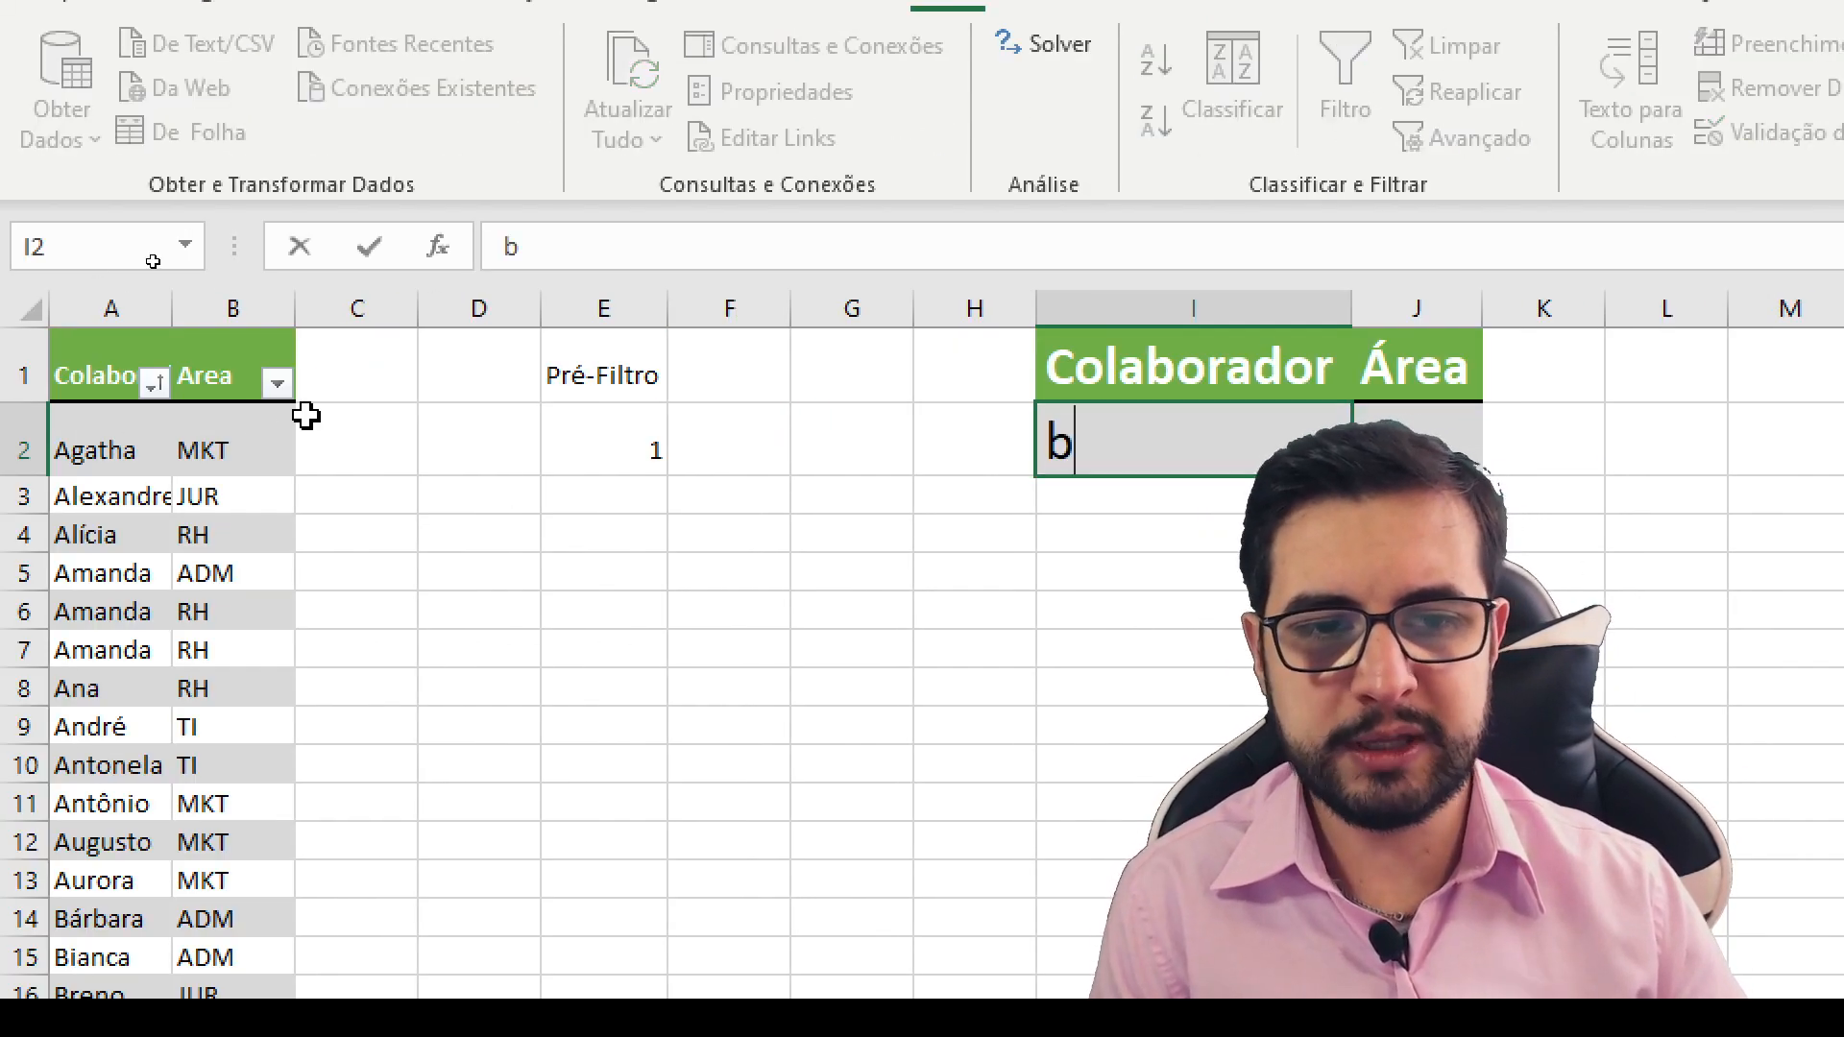
key("Return")
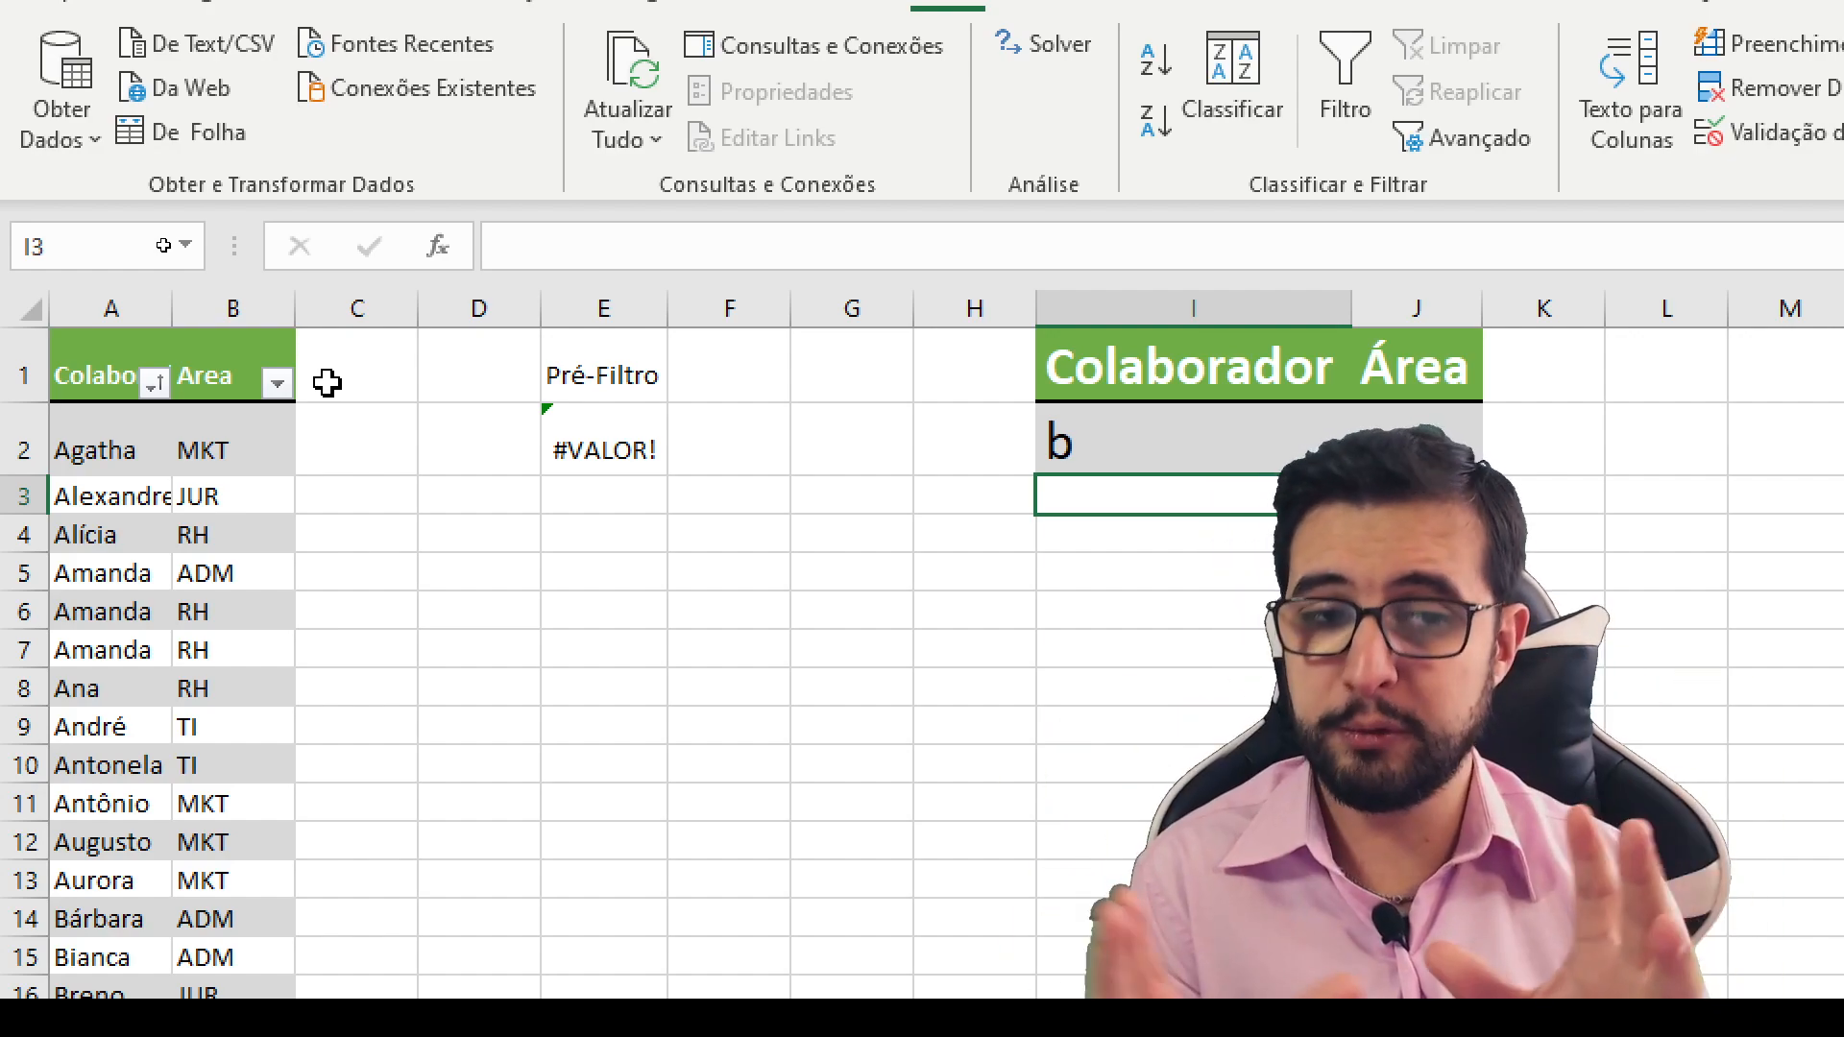
- Replace the search text in cell I2 with a lowercase t to test the Pré-Filtro formula
left_click(1107, 432)
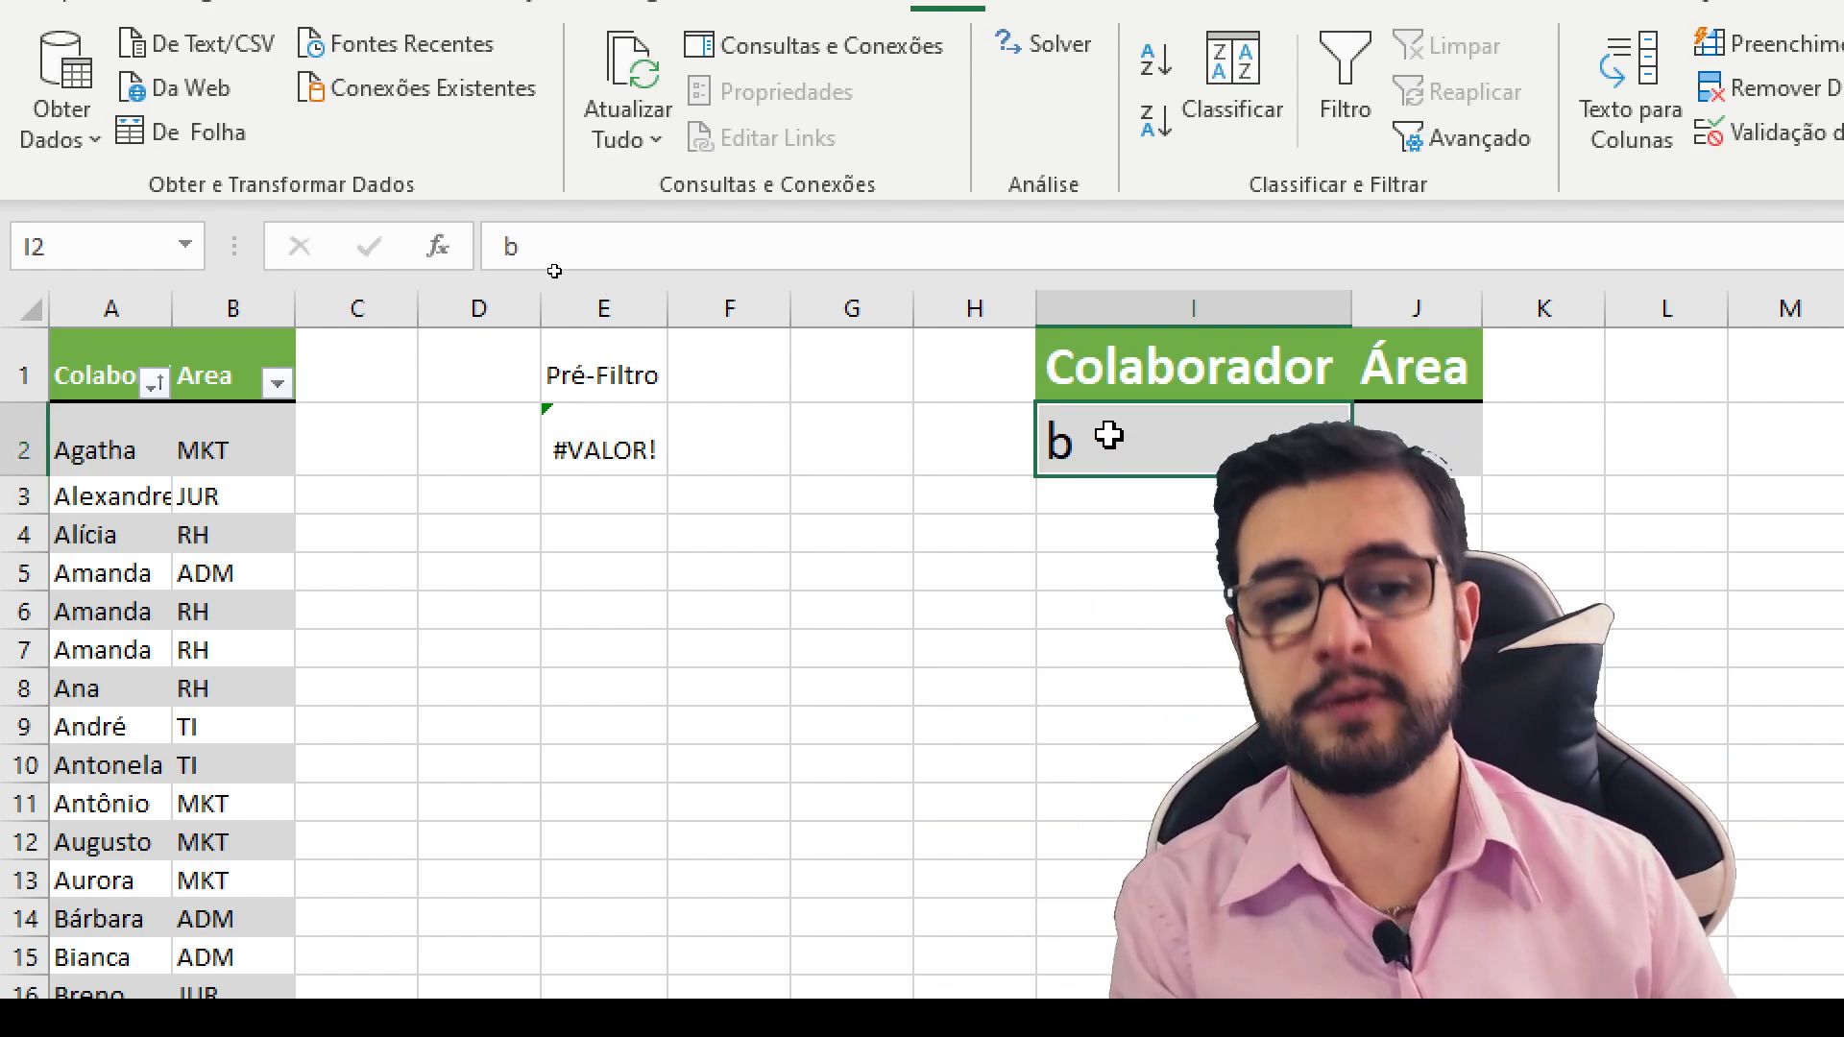
key("Delete")
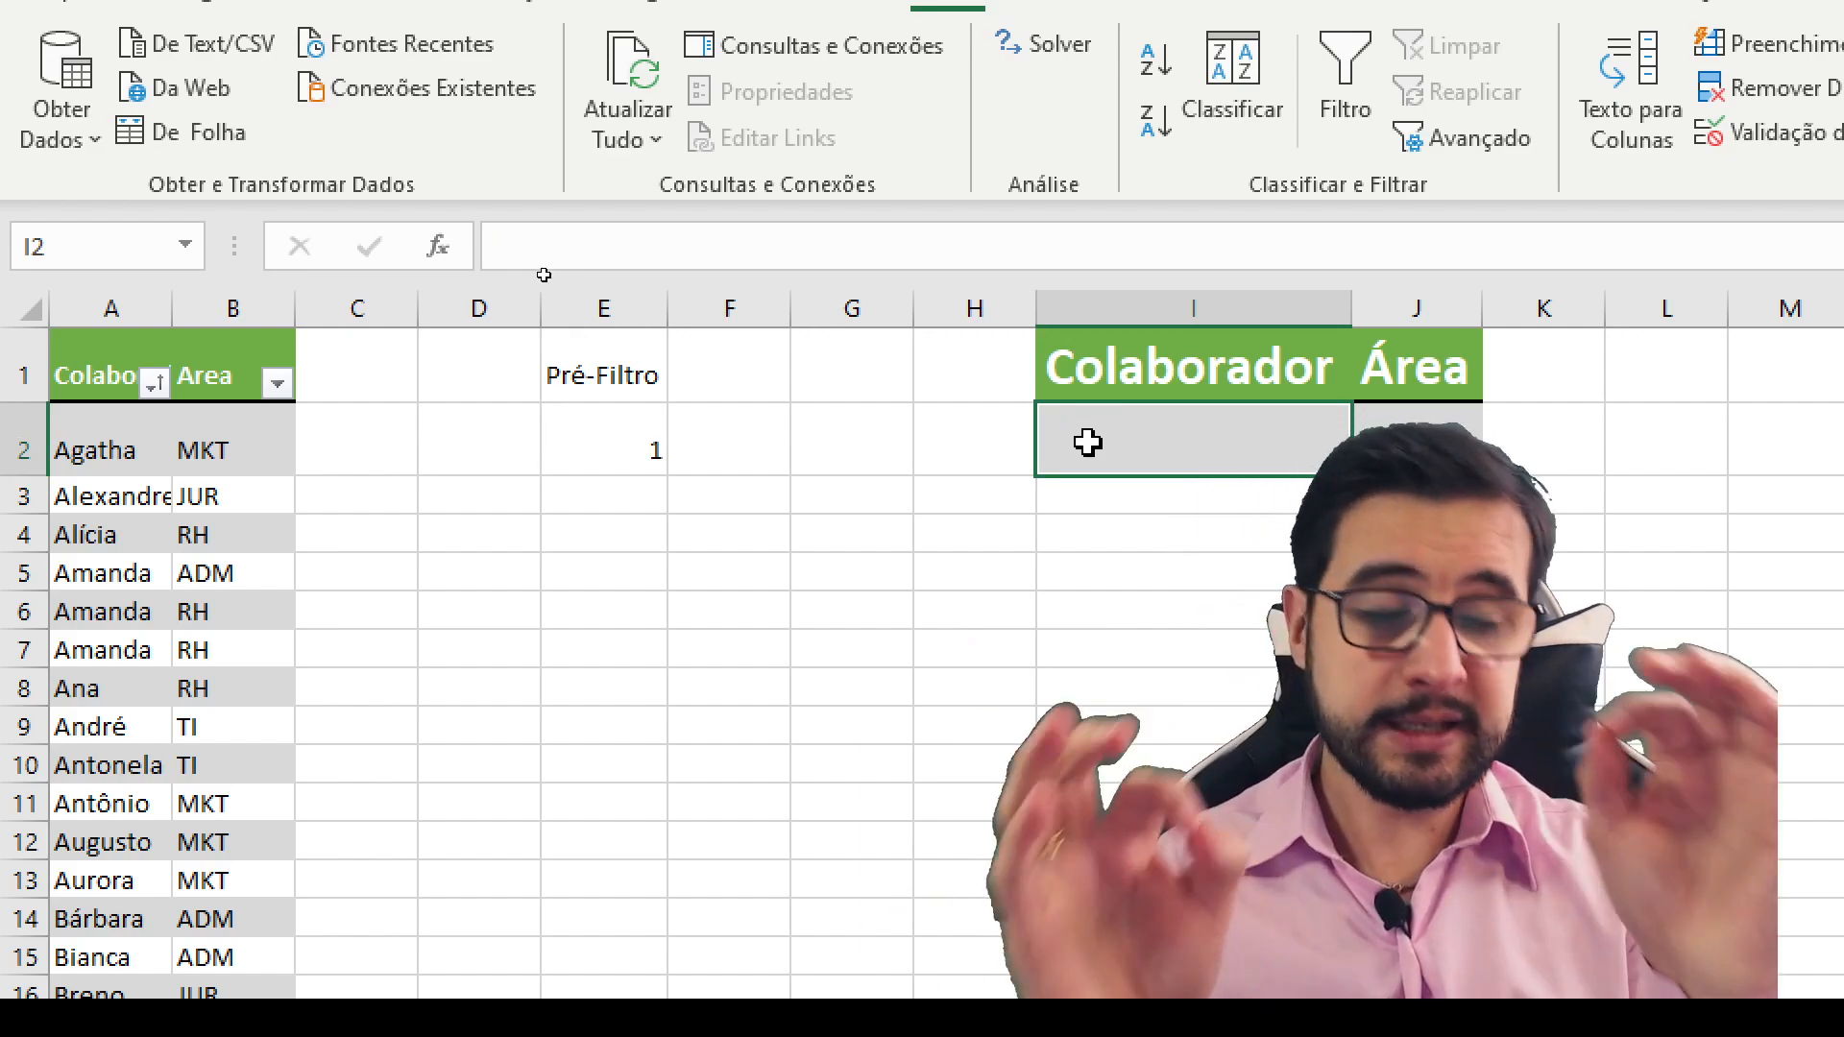
type("t")
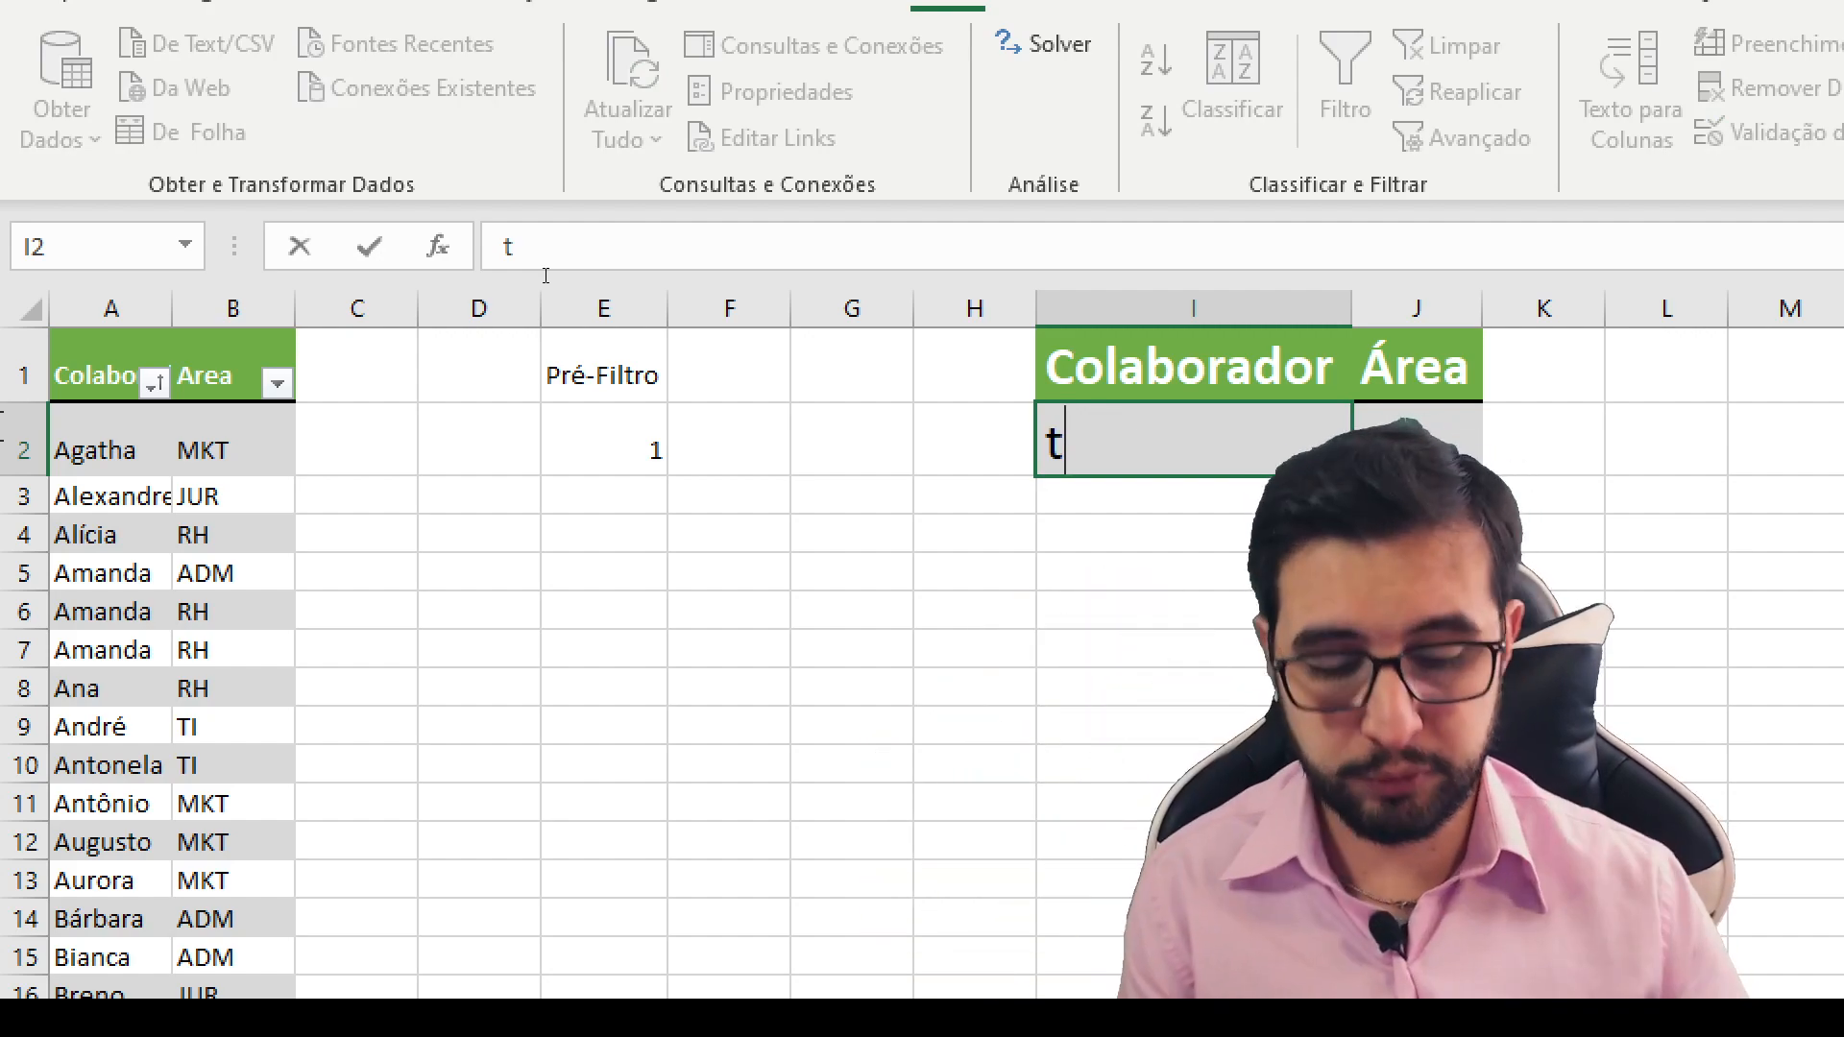
key("Return")
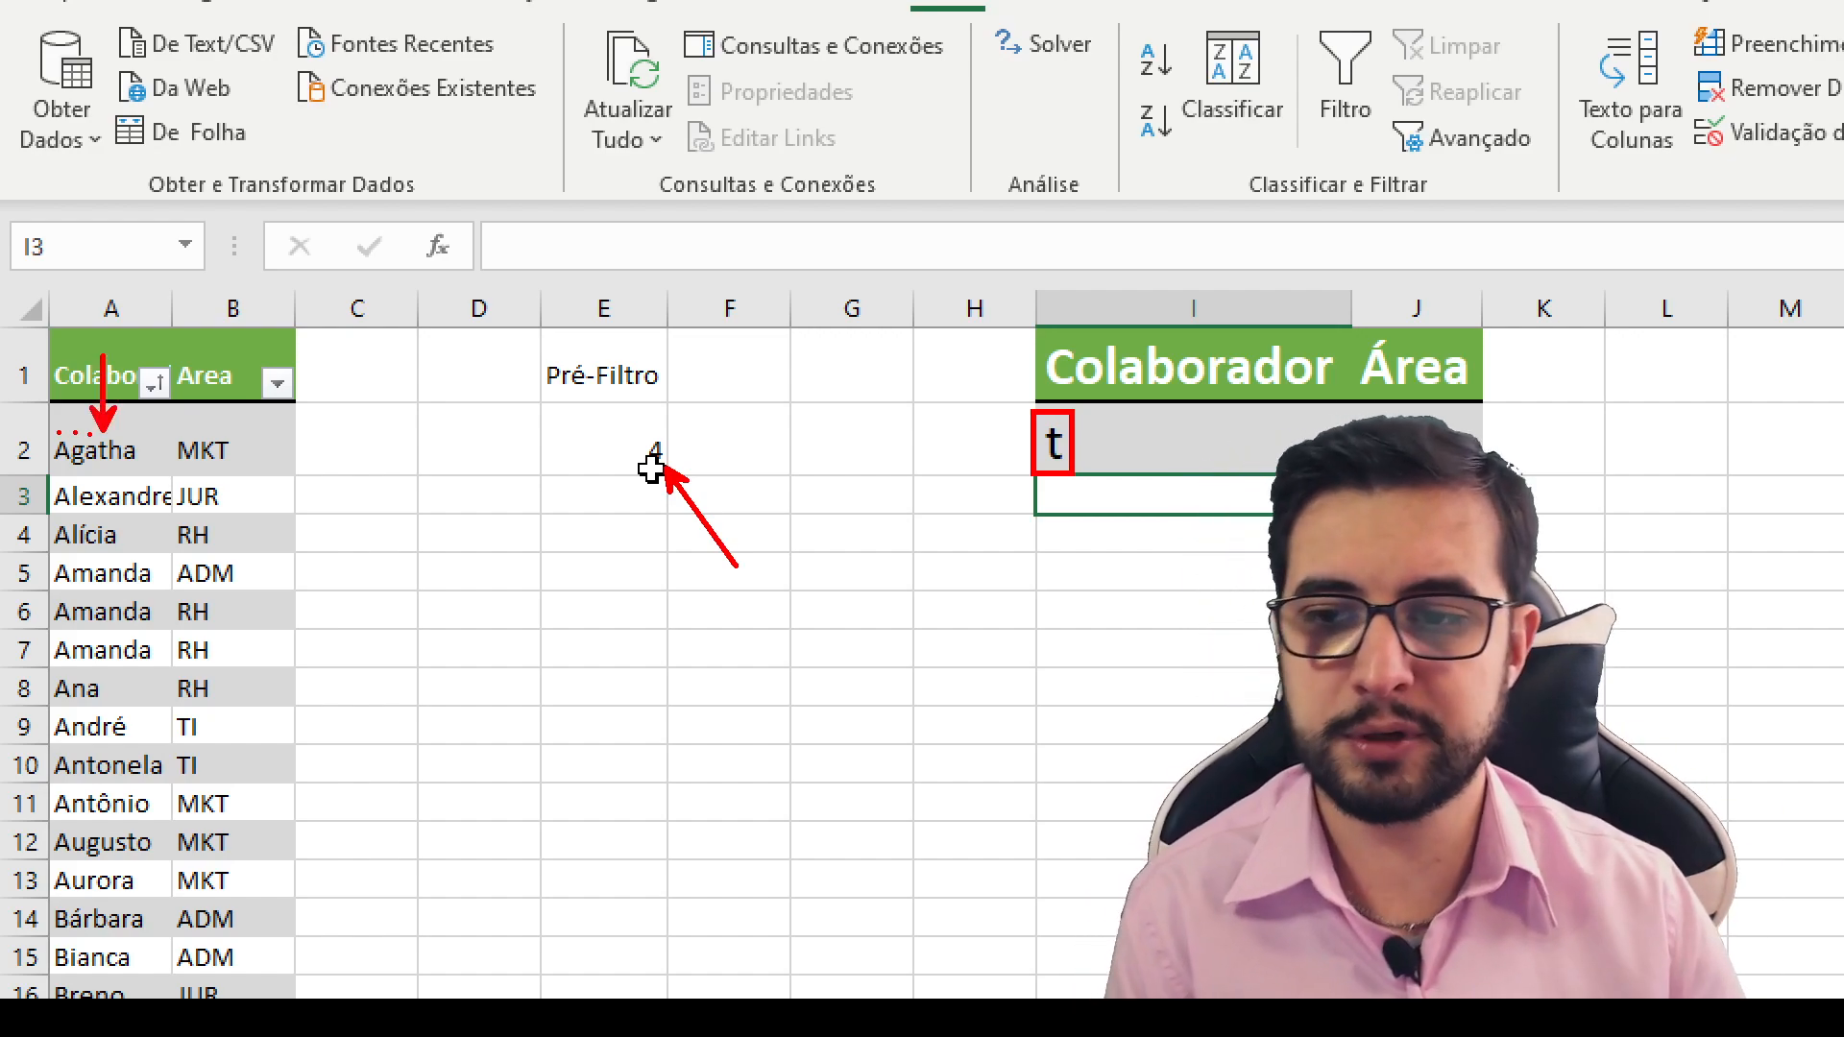
left_click(625, 440)
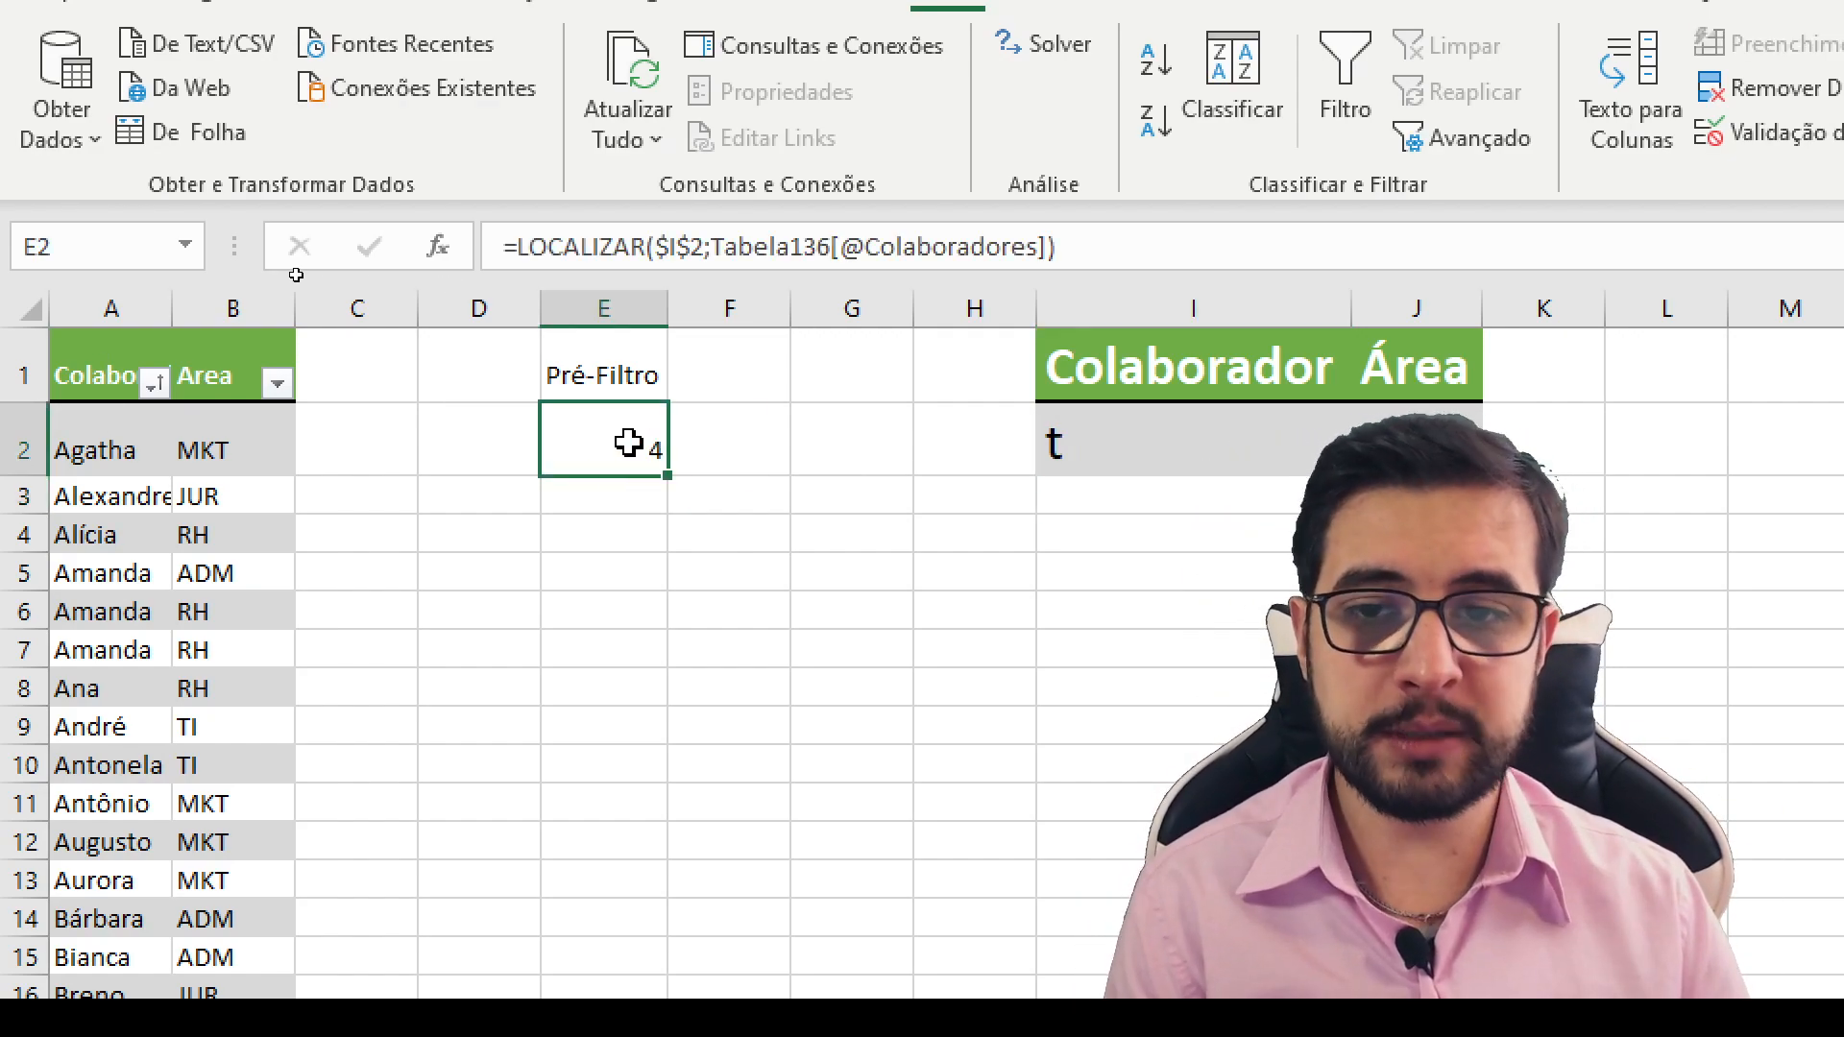
double_click(535, 247)
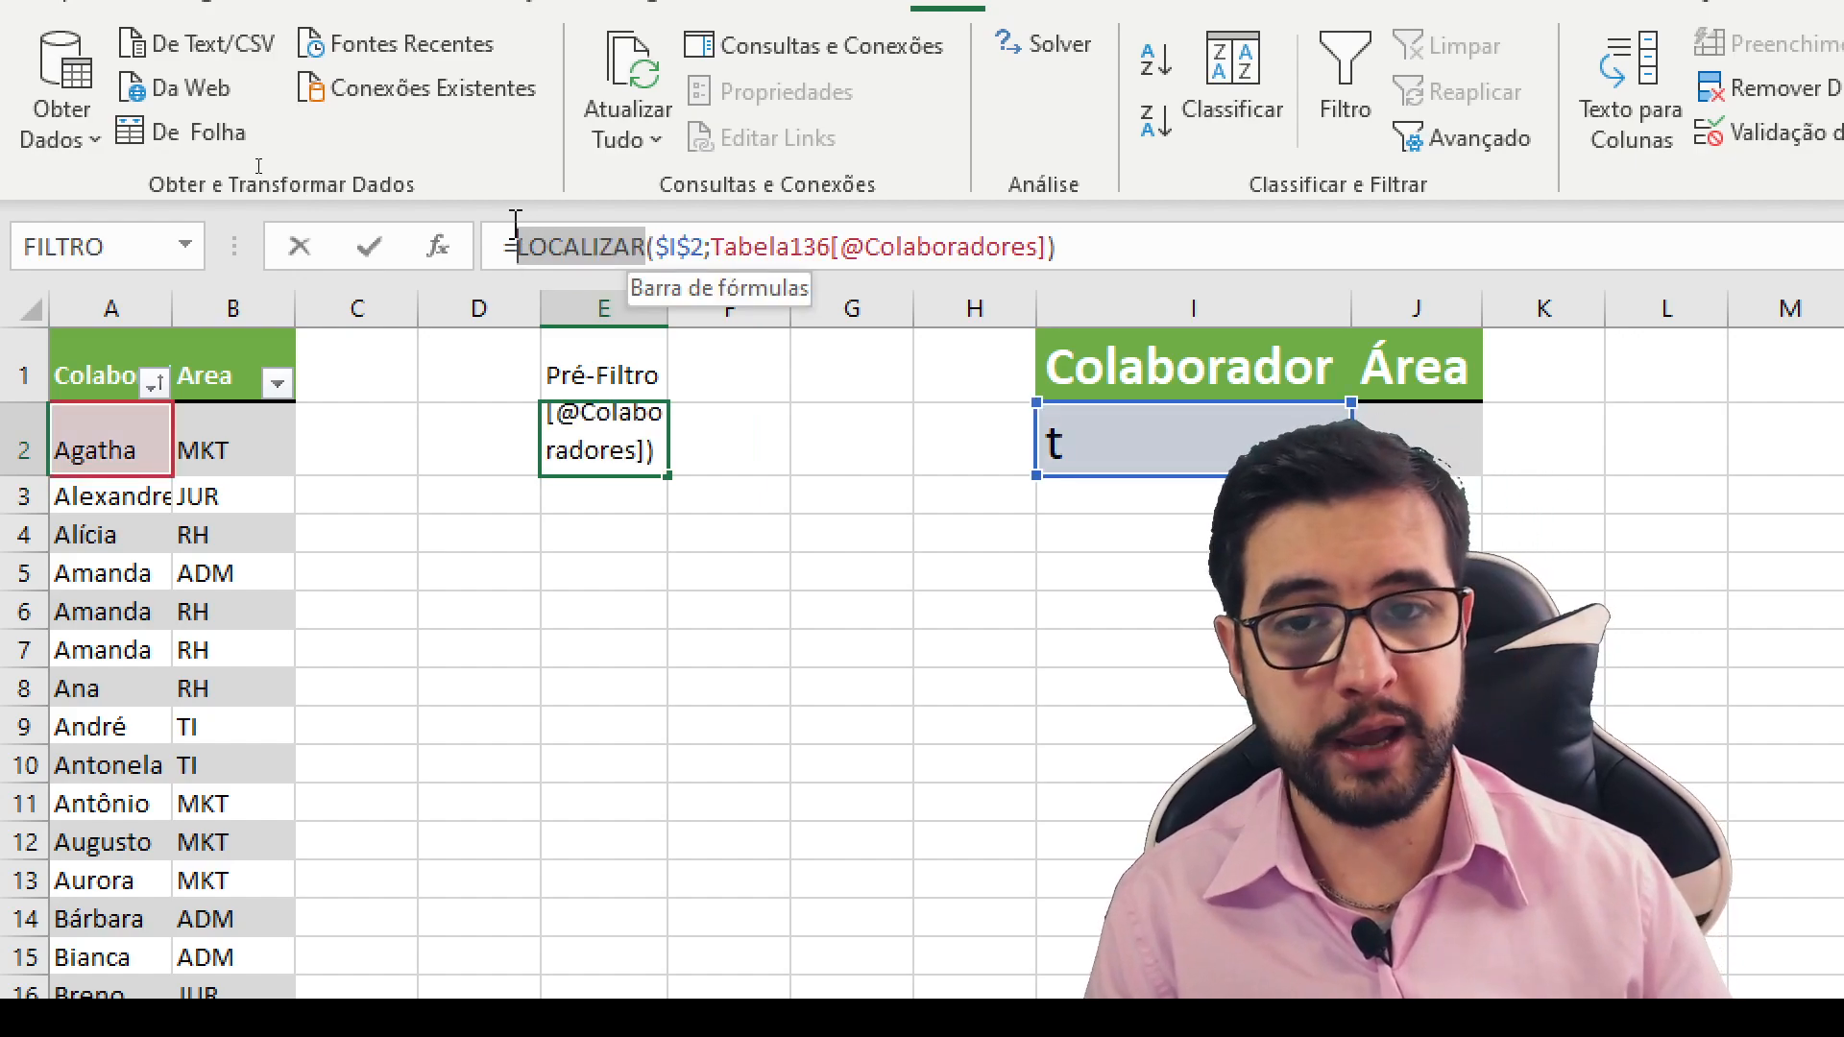
key("Escape")
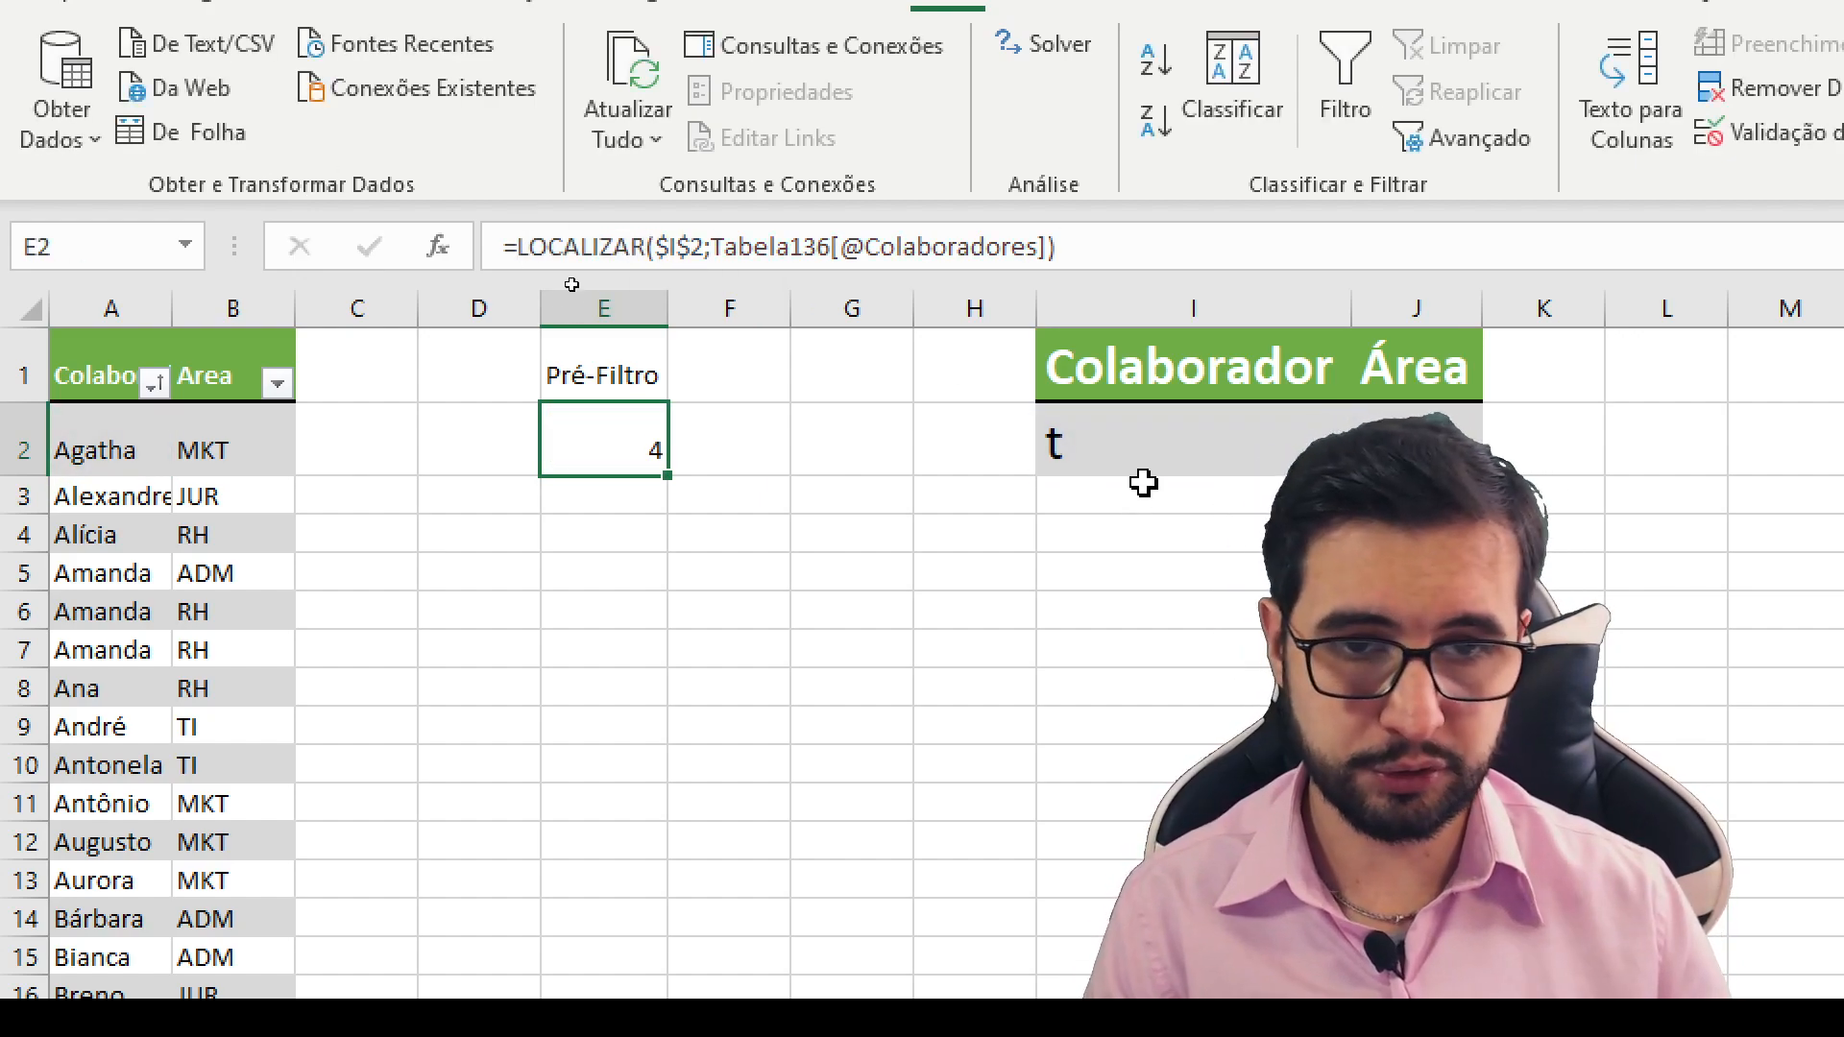
- Change the search text in cell I2 to an uppercase T to test case sensitivity
left_click(1135, 452)
type("T")
key("Return")
- Replace the LOCALIZAR function in the E2 formula with PROCURAR to compare its handling of letter case
left_click(625, 432)
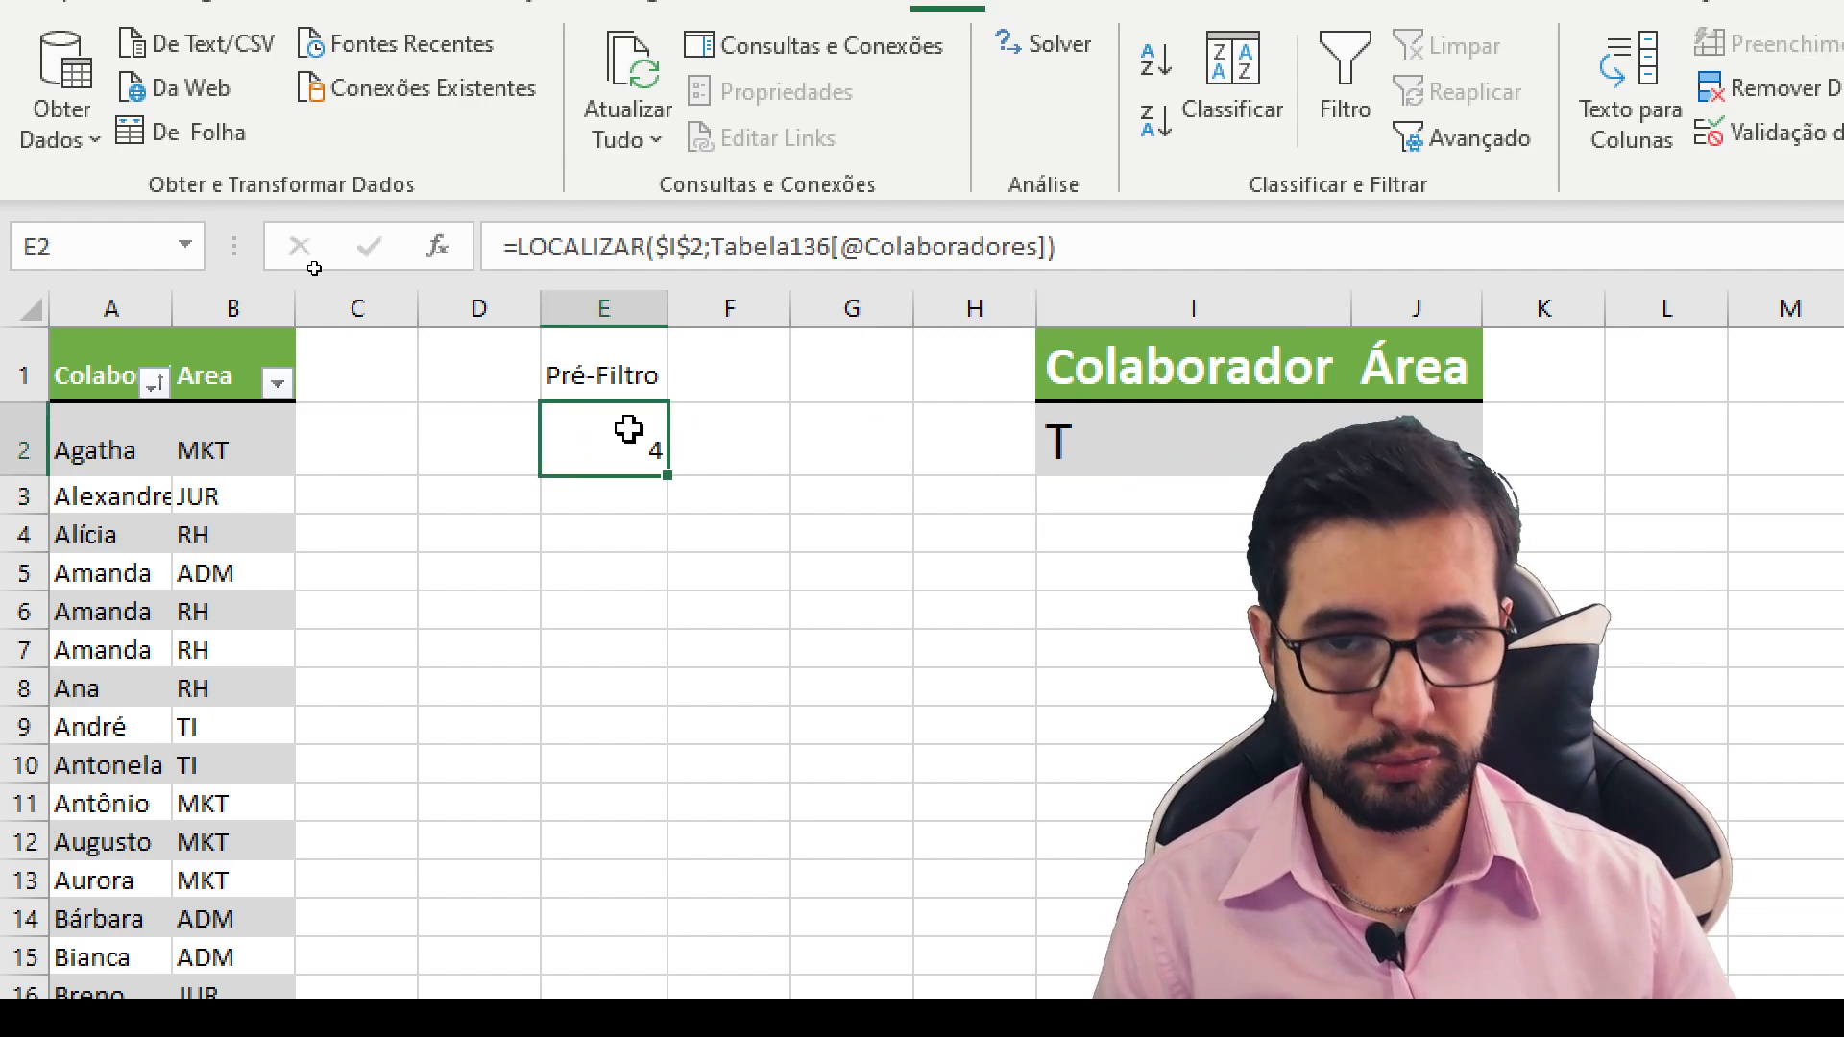
double_click(535, 247)
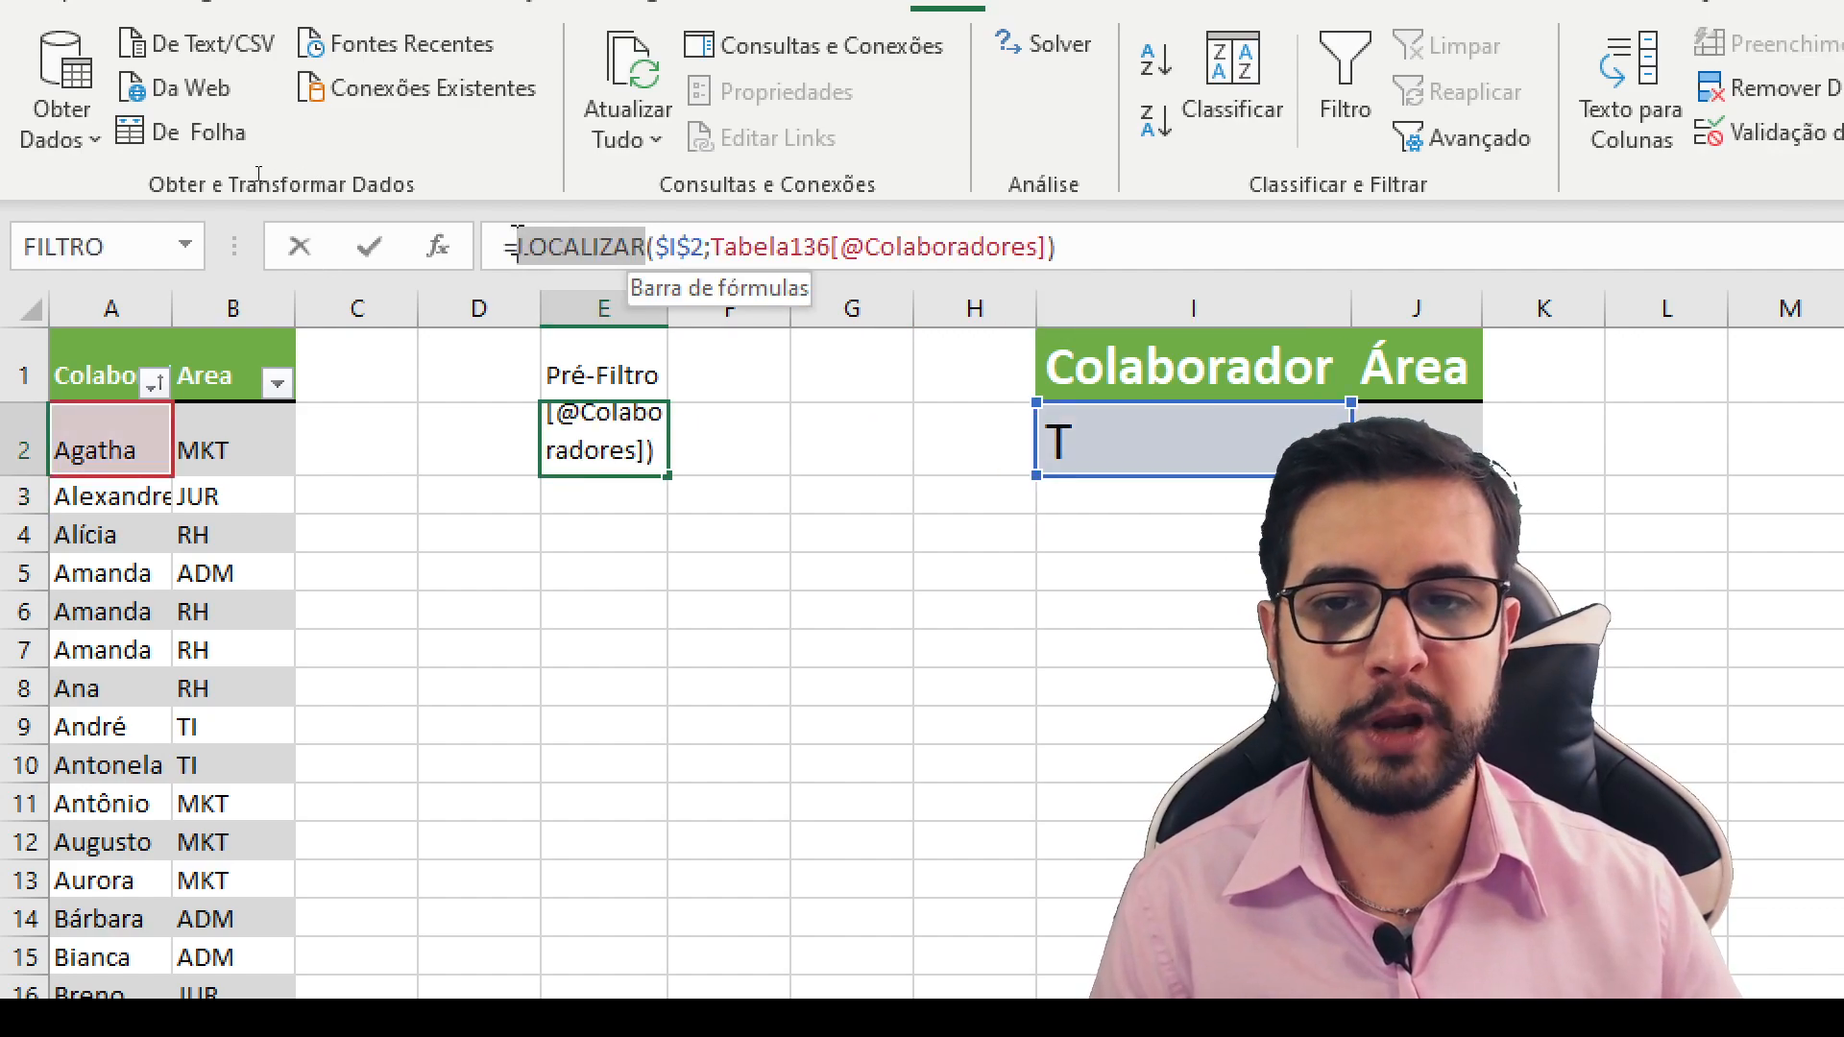
type("procurar")
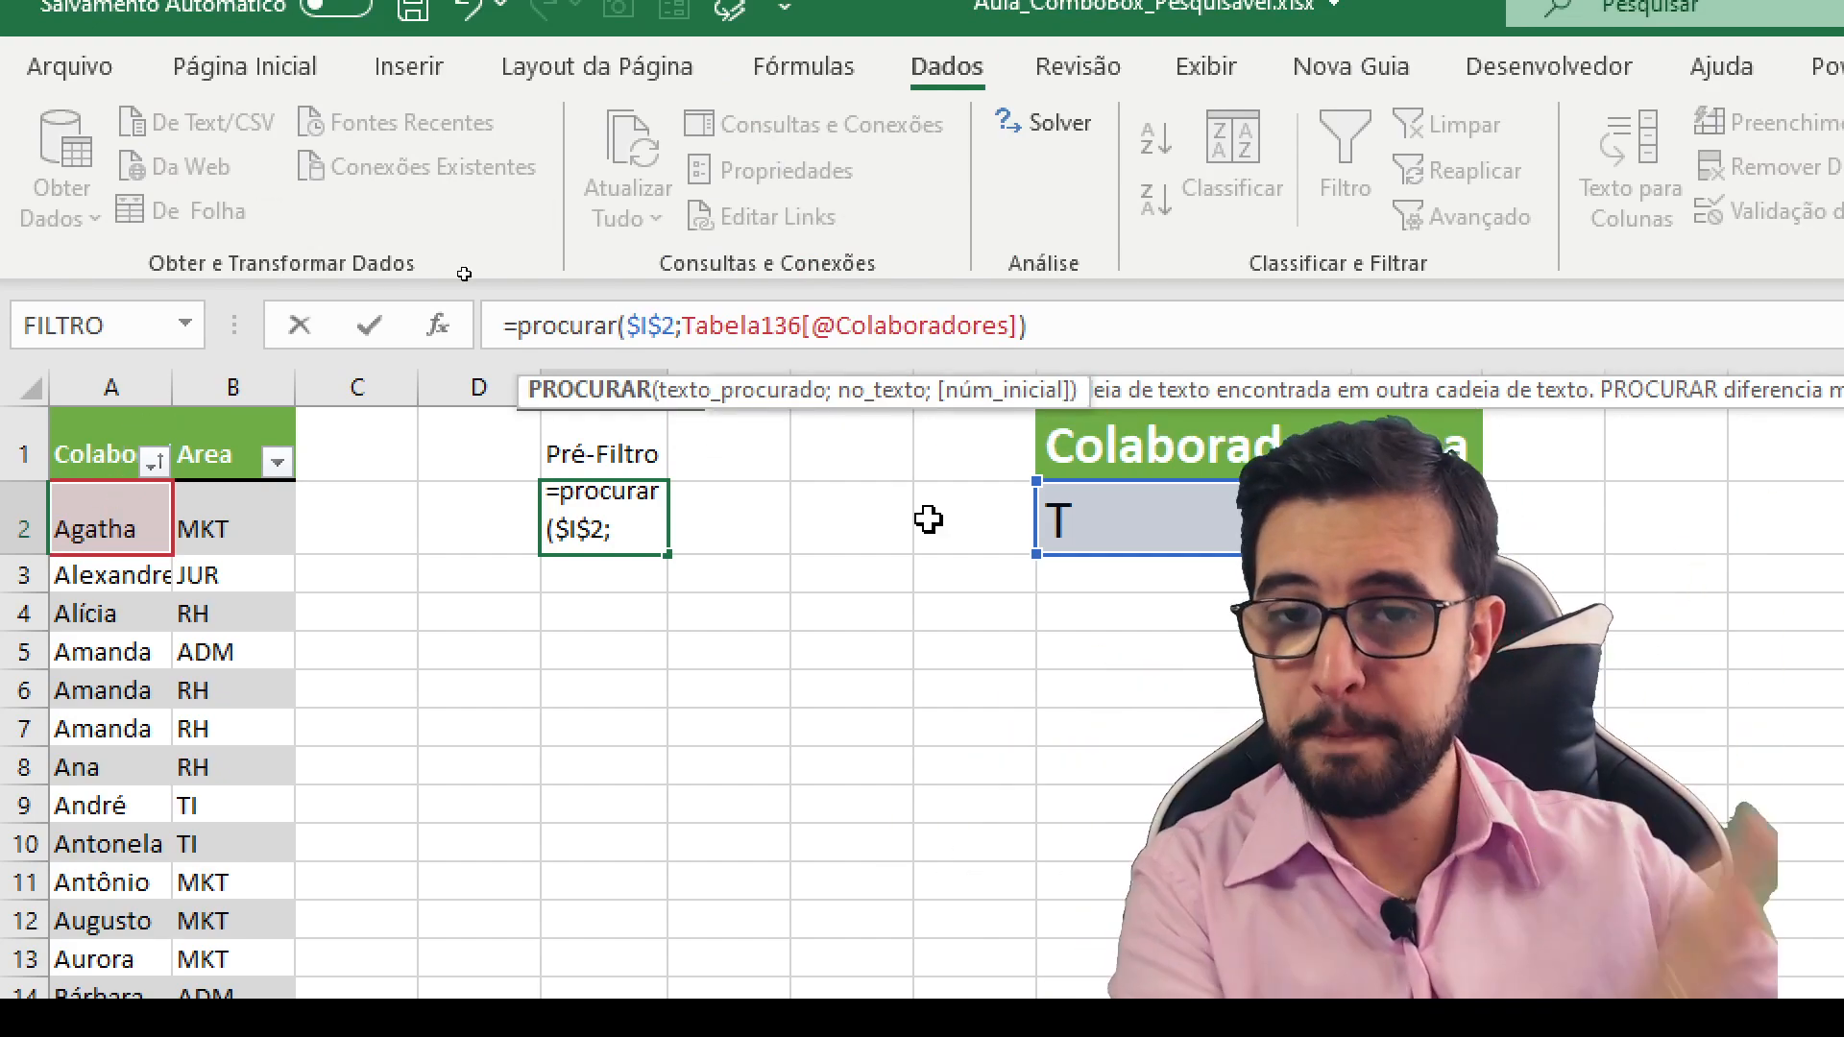
key("Return")
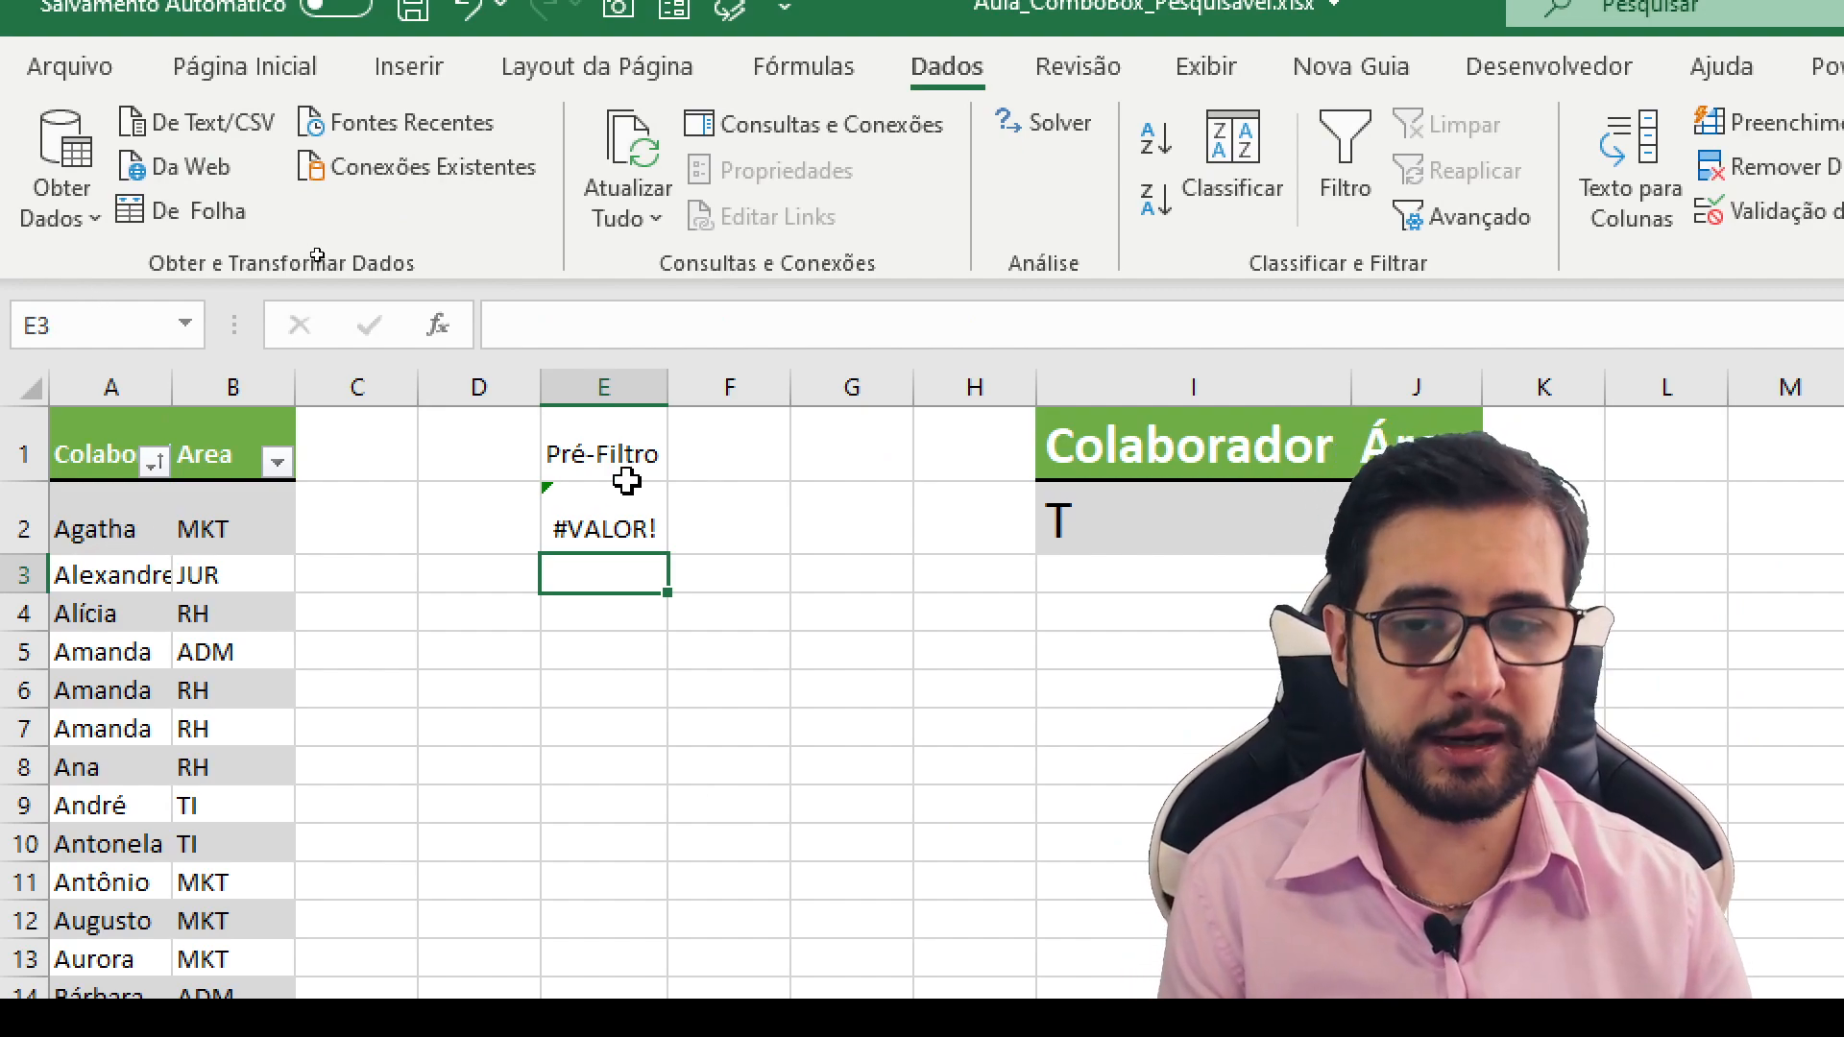
- Change the function in the E2 formula back from PROCURAR to LOCALIZAR
left_click(629, 521)
left_click_drag(637, 329, 528, 323)
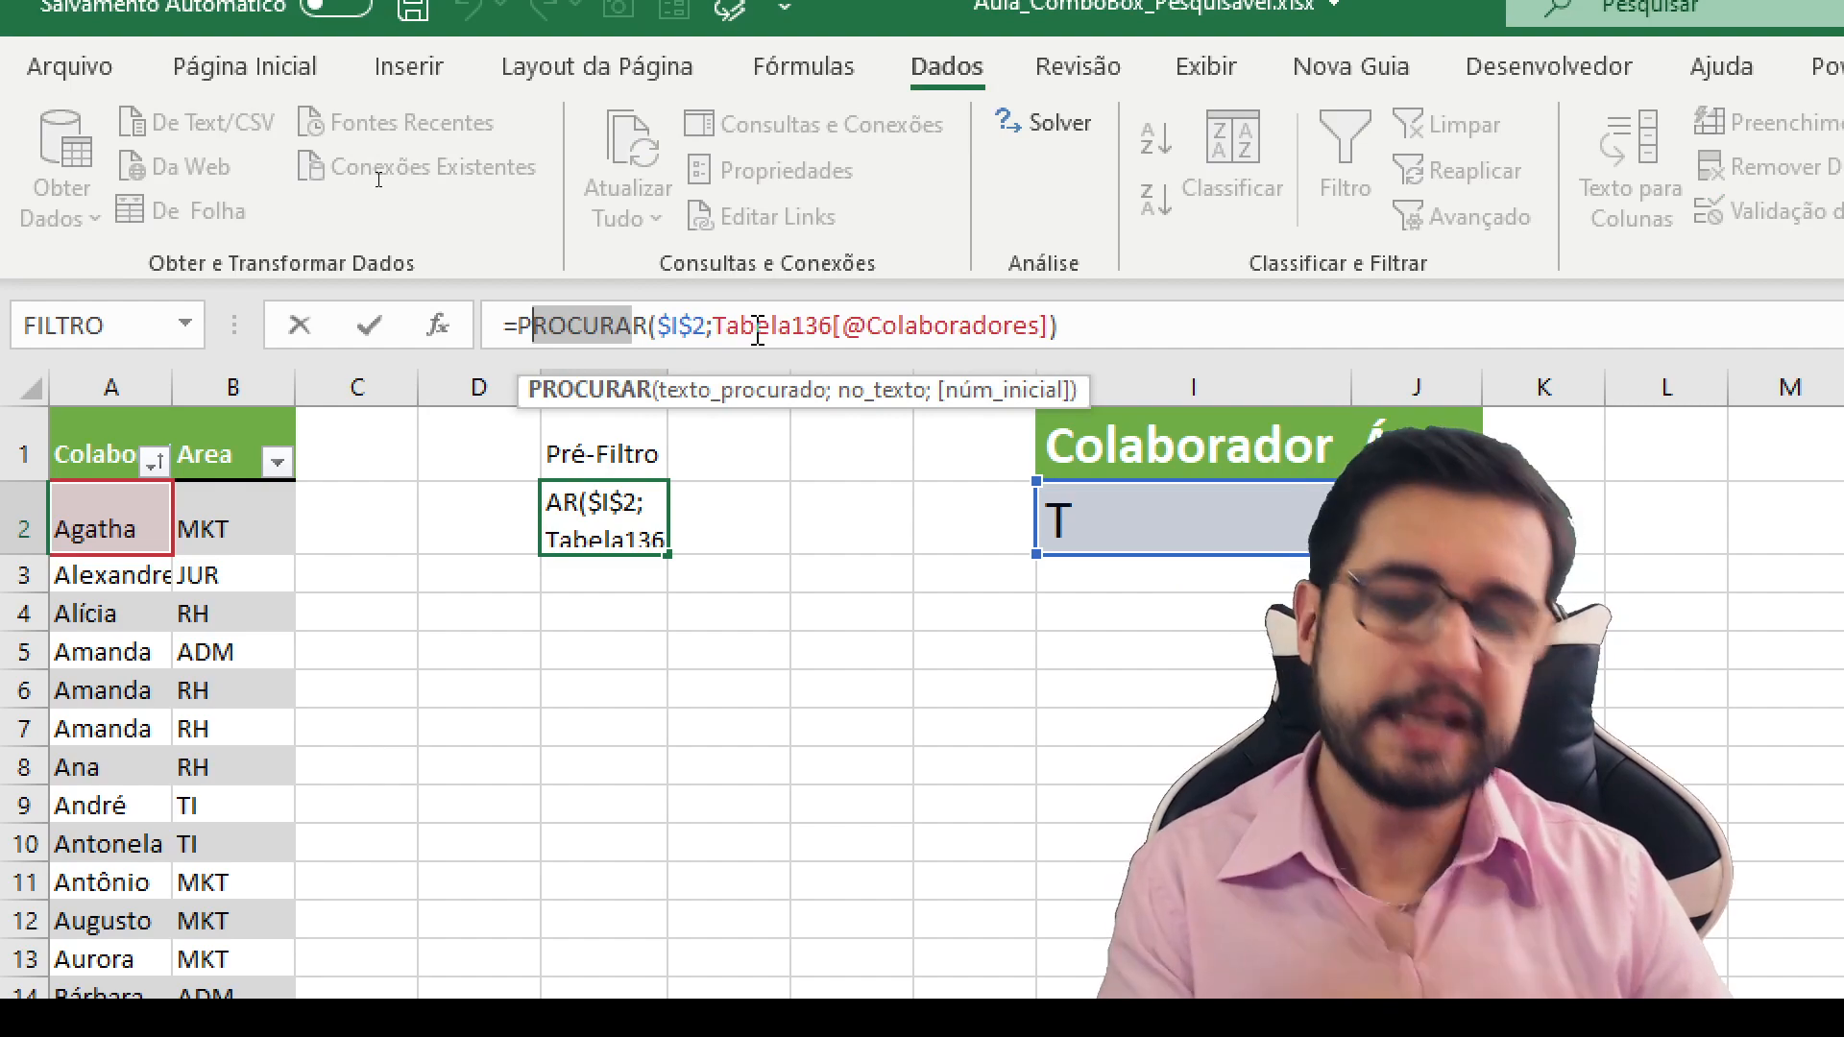
key("Delete")
key("Delete")
key("BackSpace")
type("localizar")
key("Return")
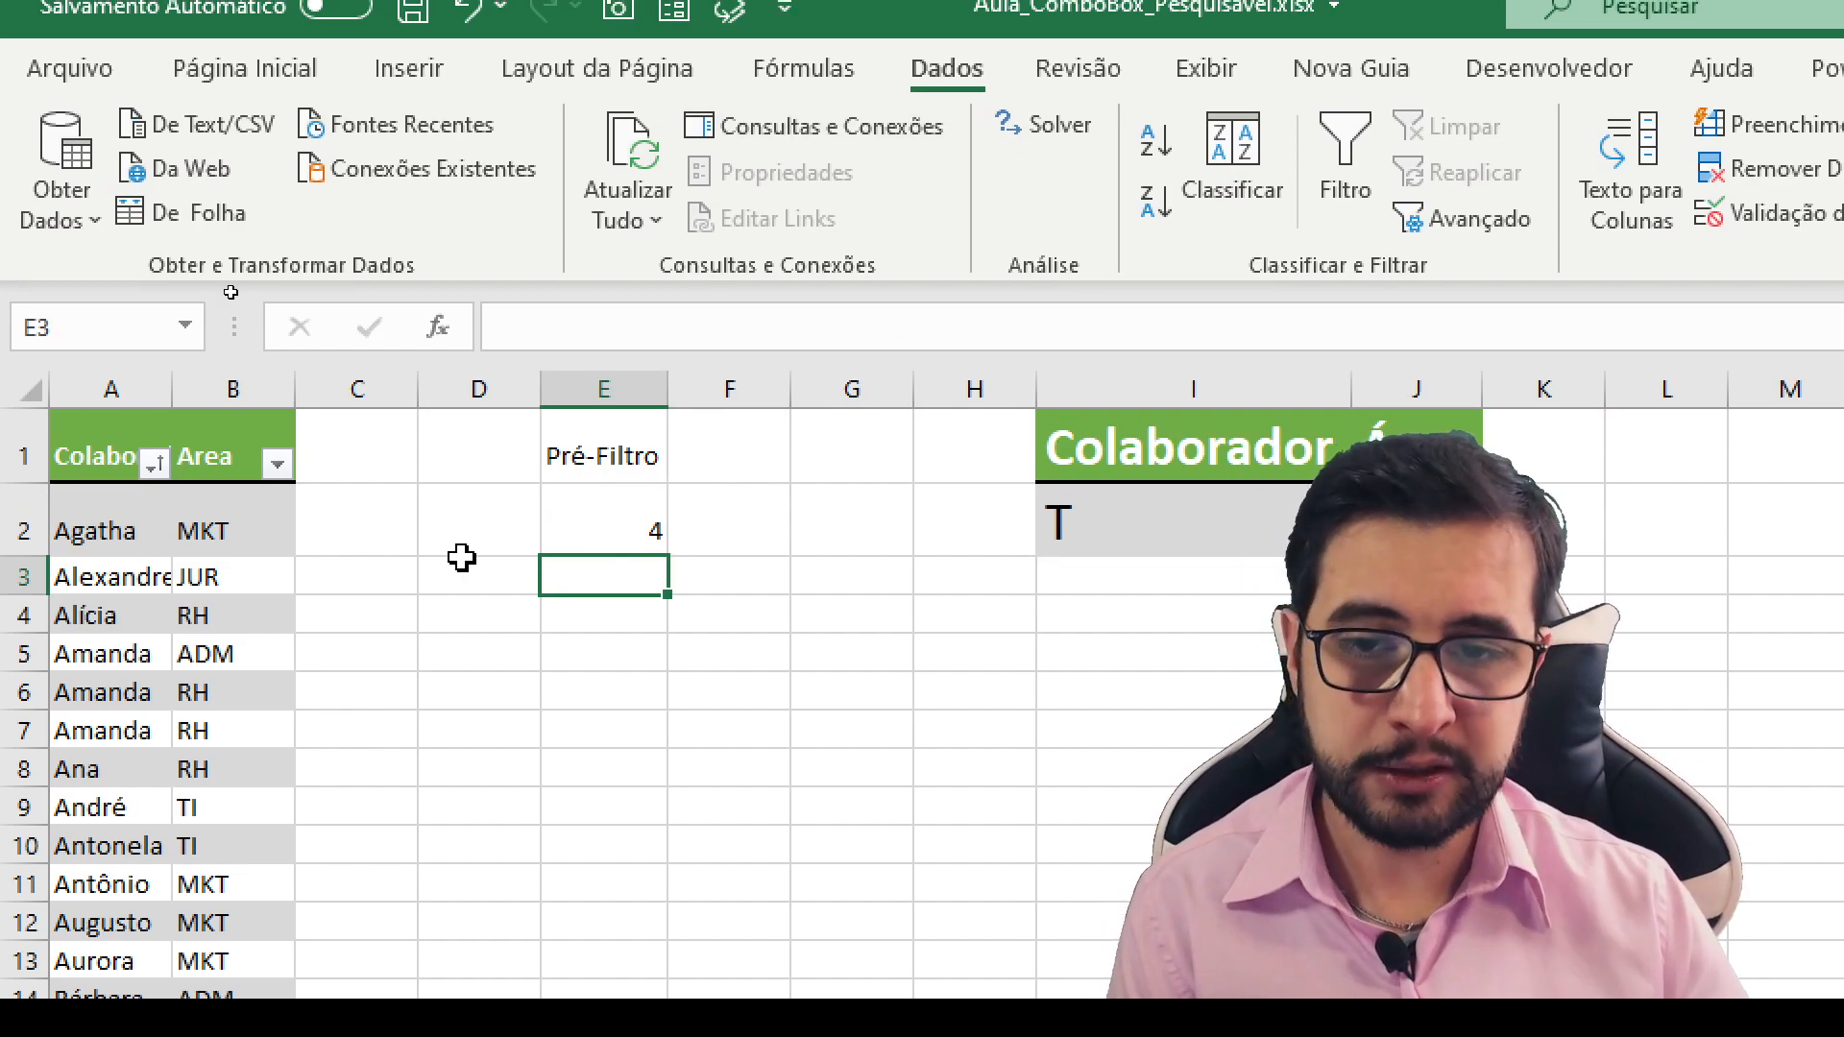
- Move the LOCALIZAR part of the E2 formula below a blank line after the equals sign and enlarge the formula bar to three lines
left_click(630, 531)
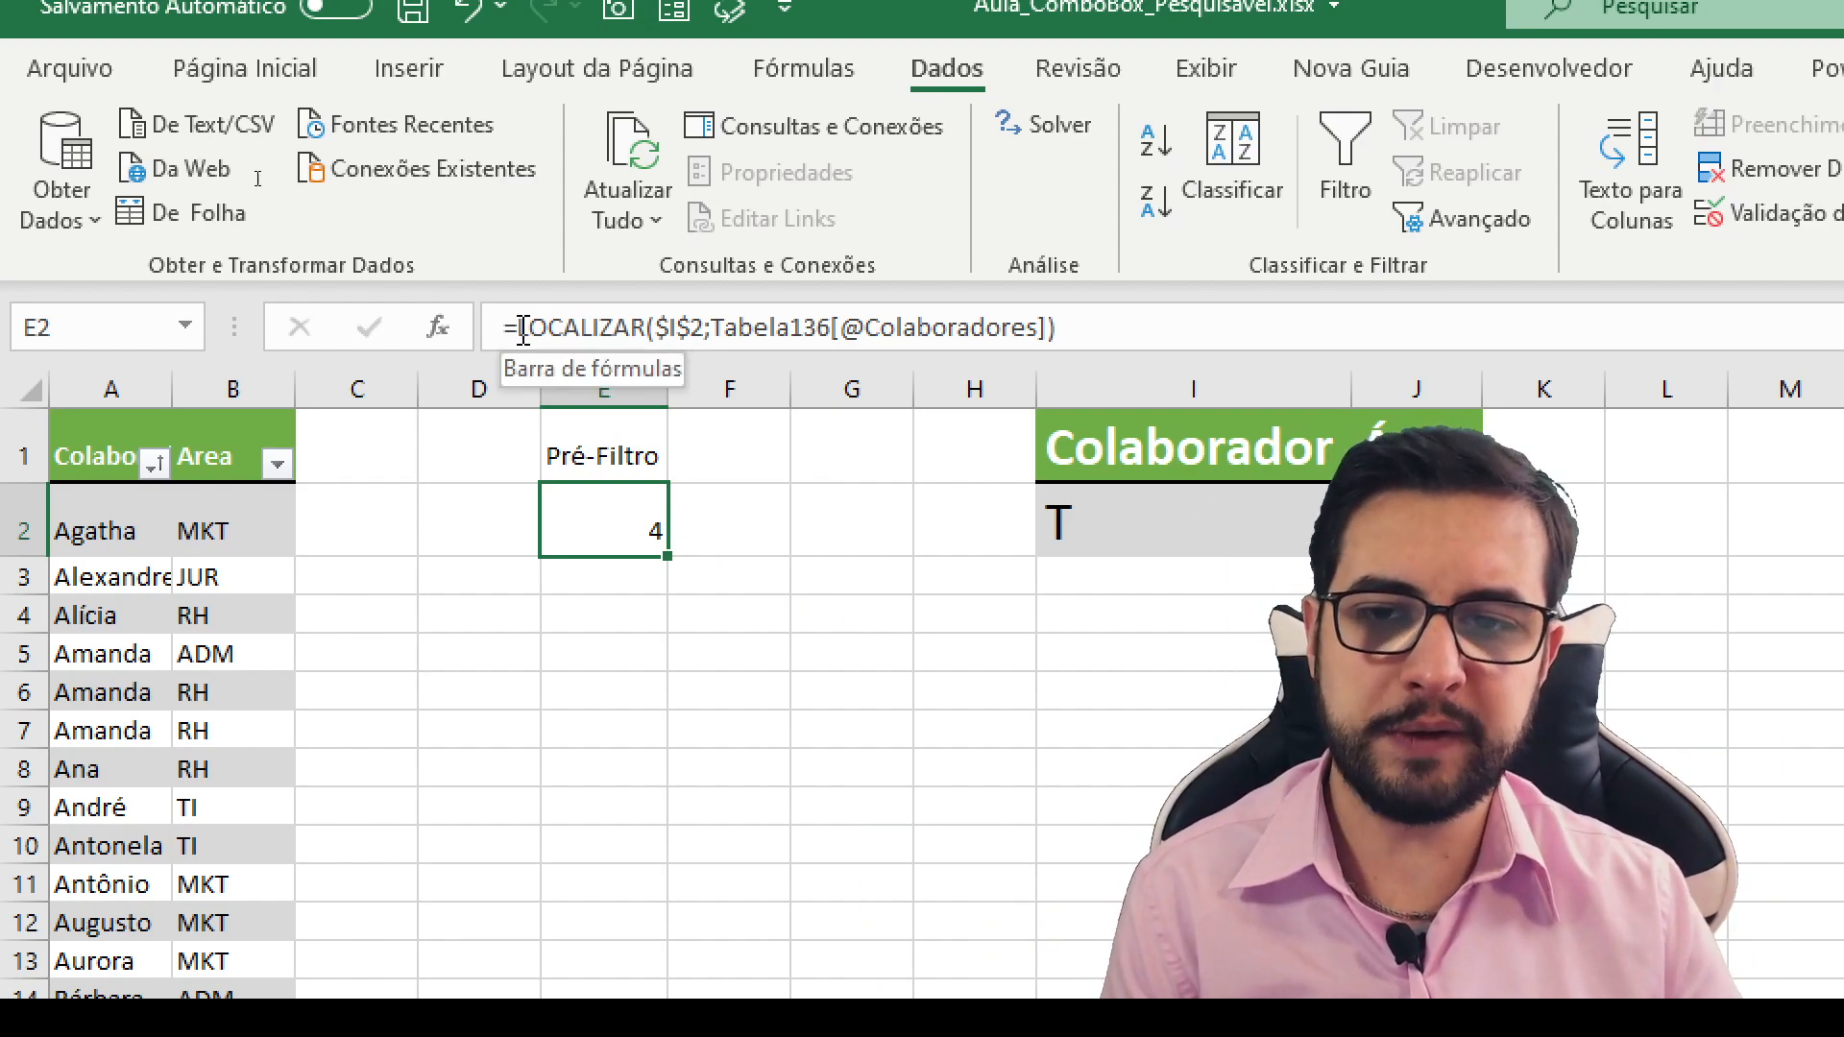
left_click(515, 328)
key("alt+Return")
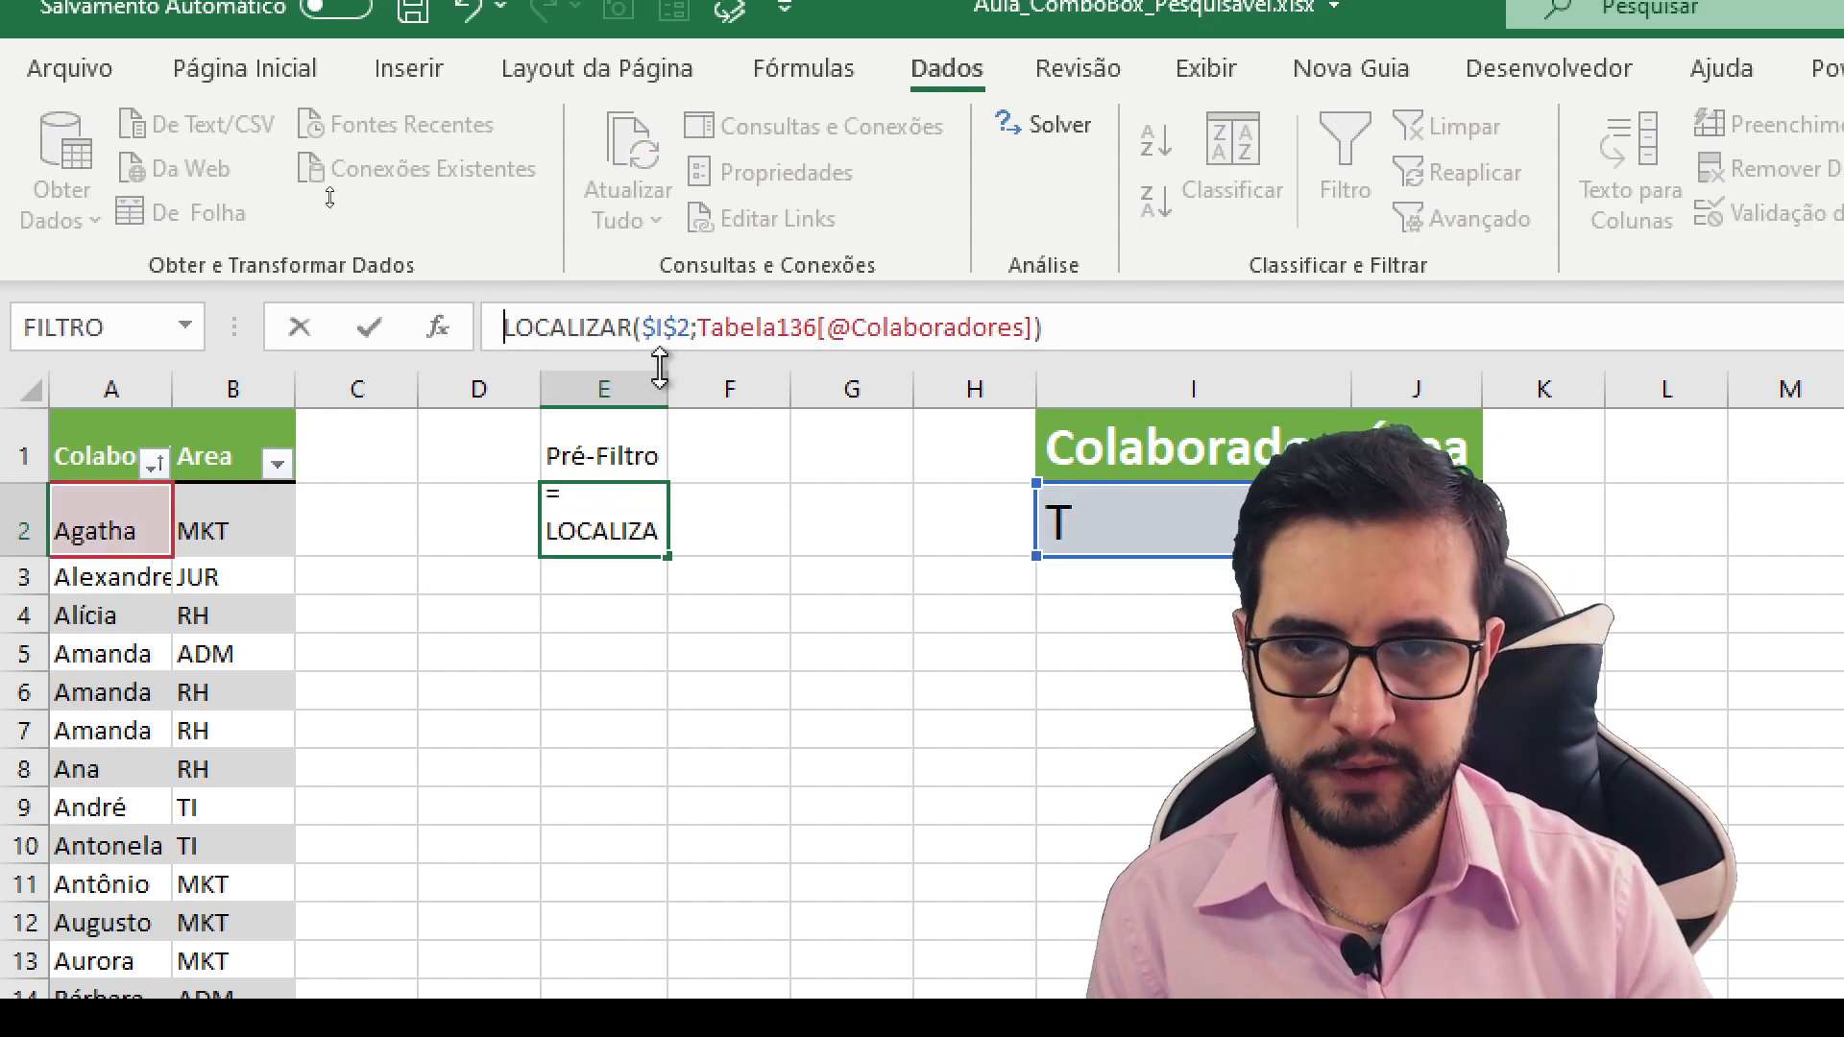
left_click_drag(683, 358, 693, 461)
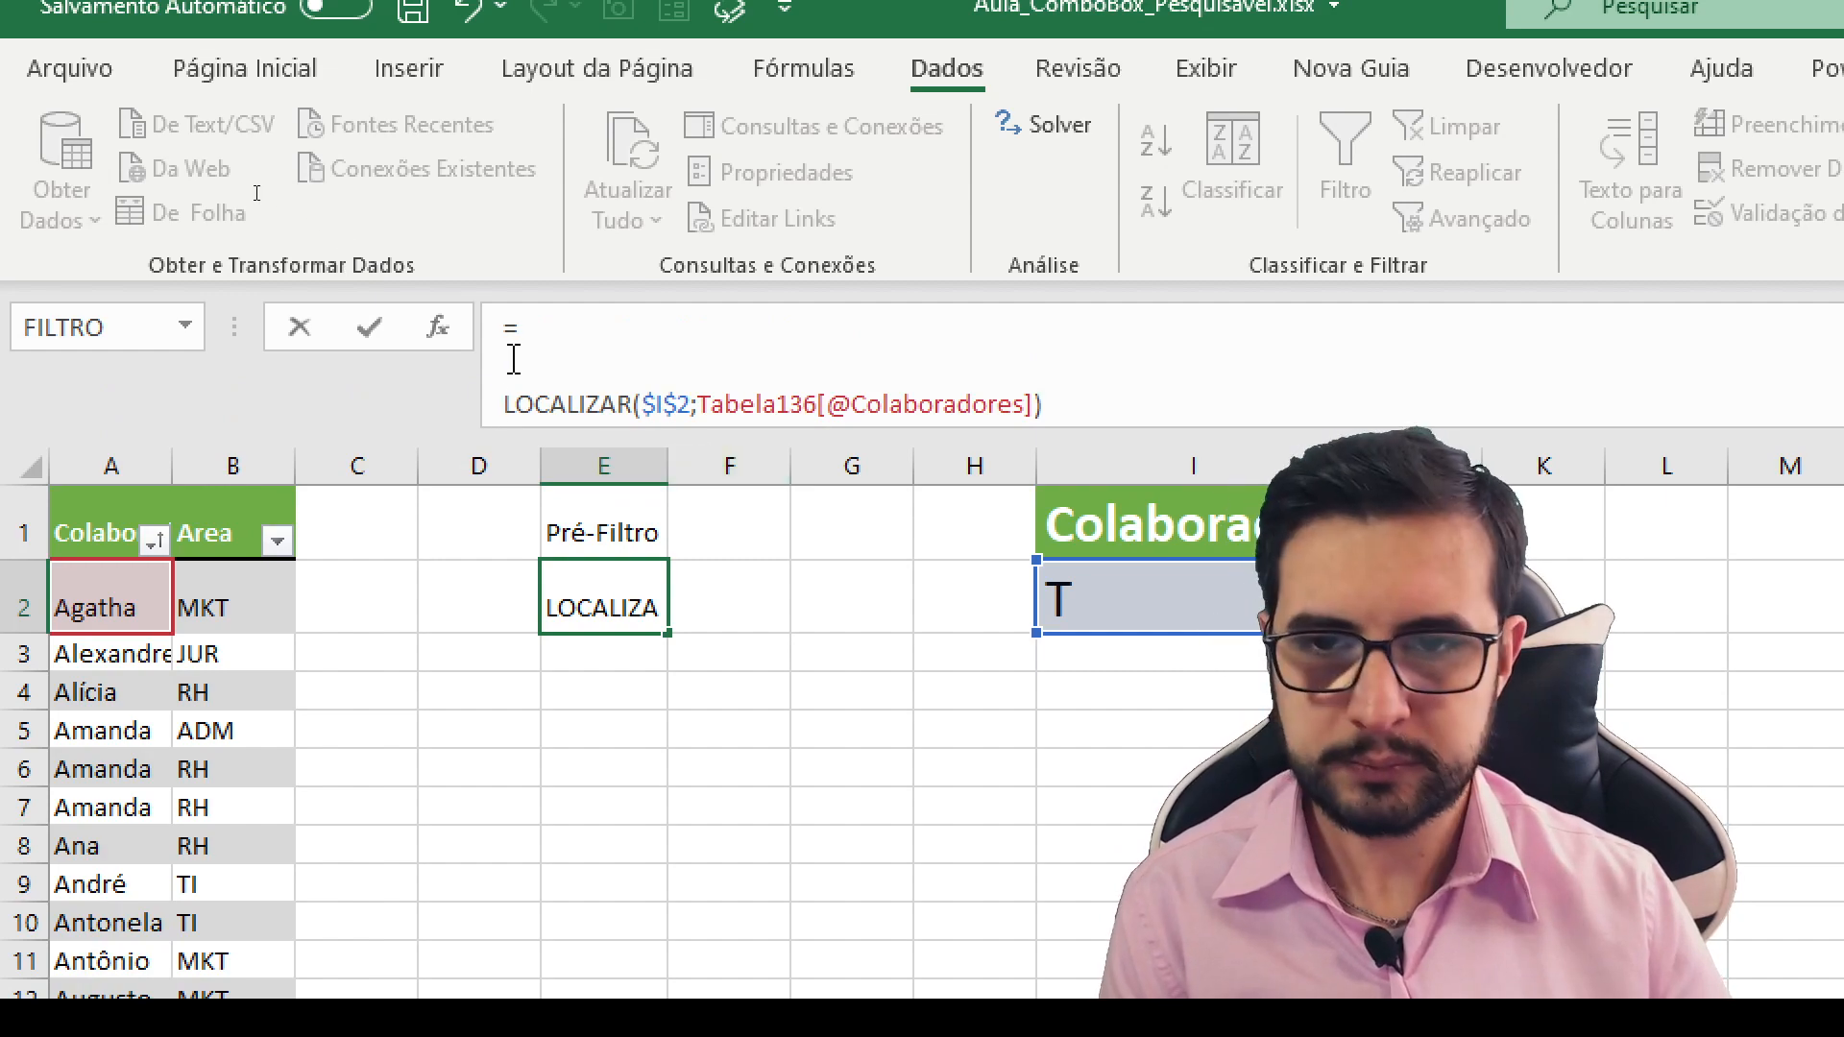
left_click(577, 371)
type("SE(")
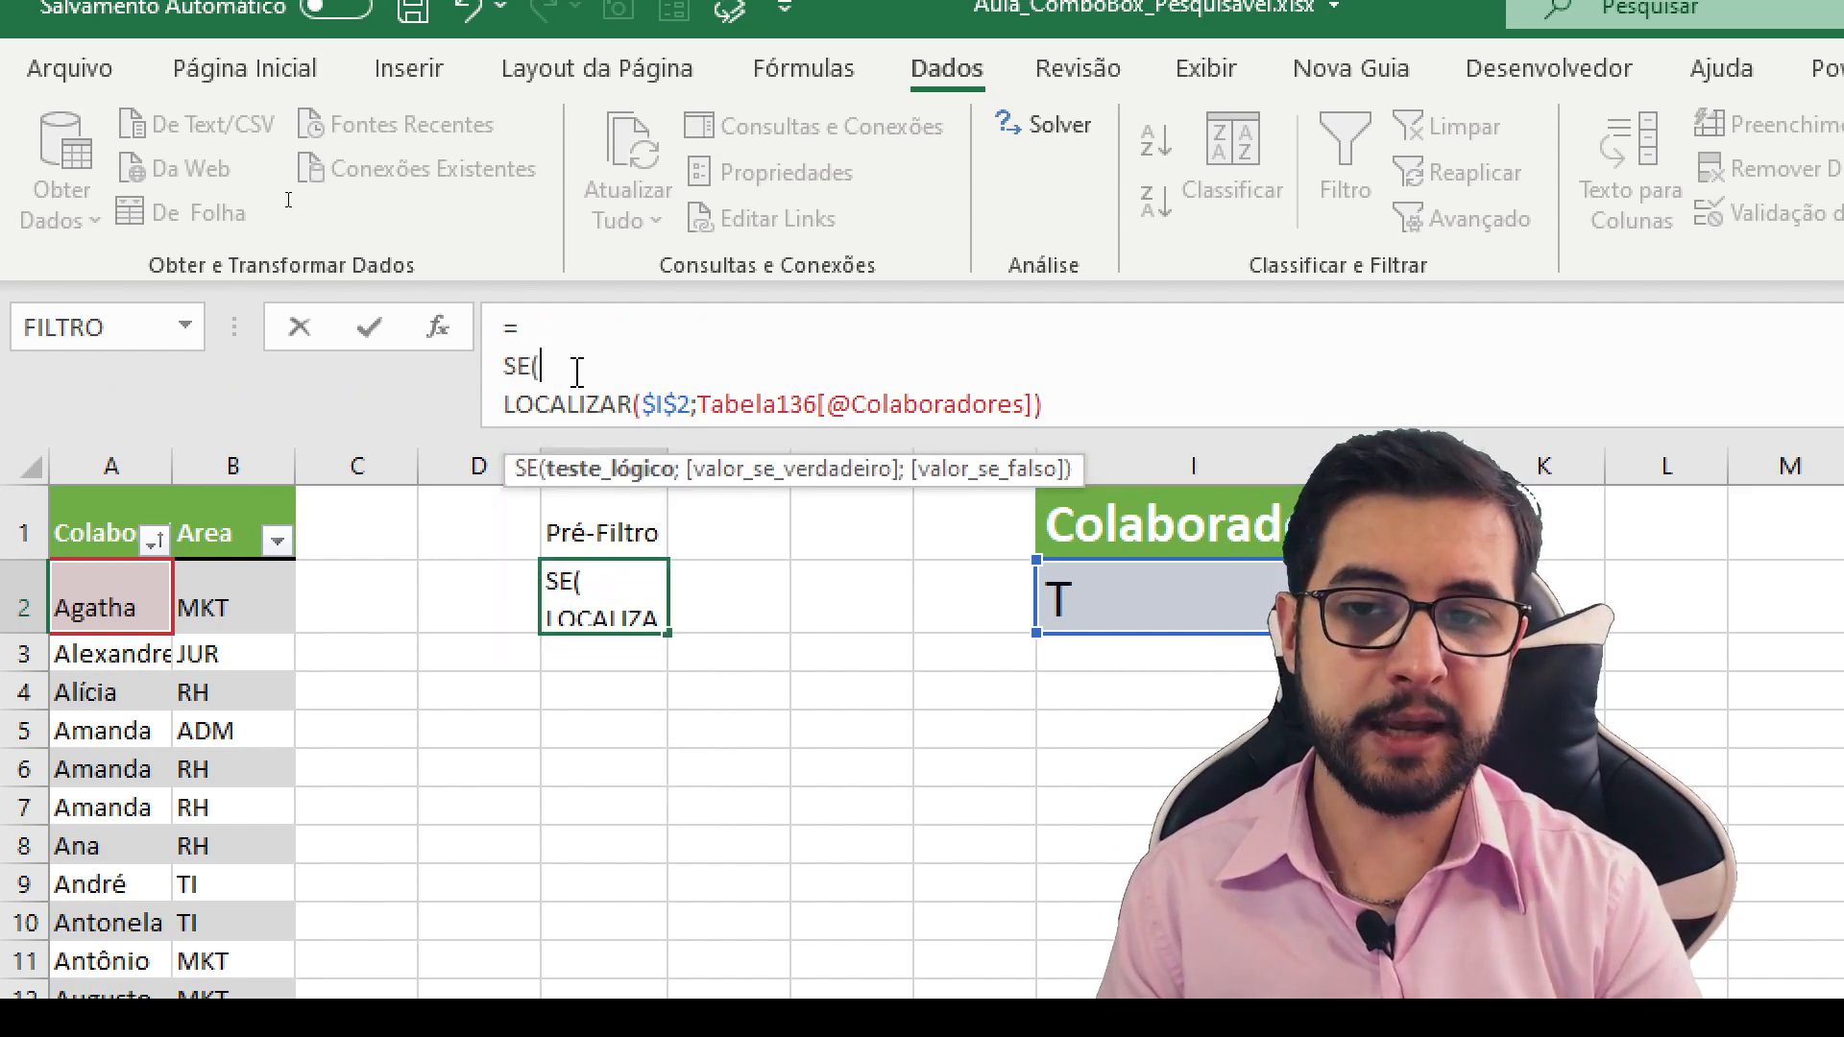
left_click_drag(538, 389, 1016, 405)
left_click(1064, 408)
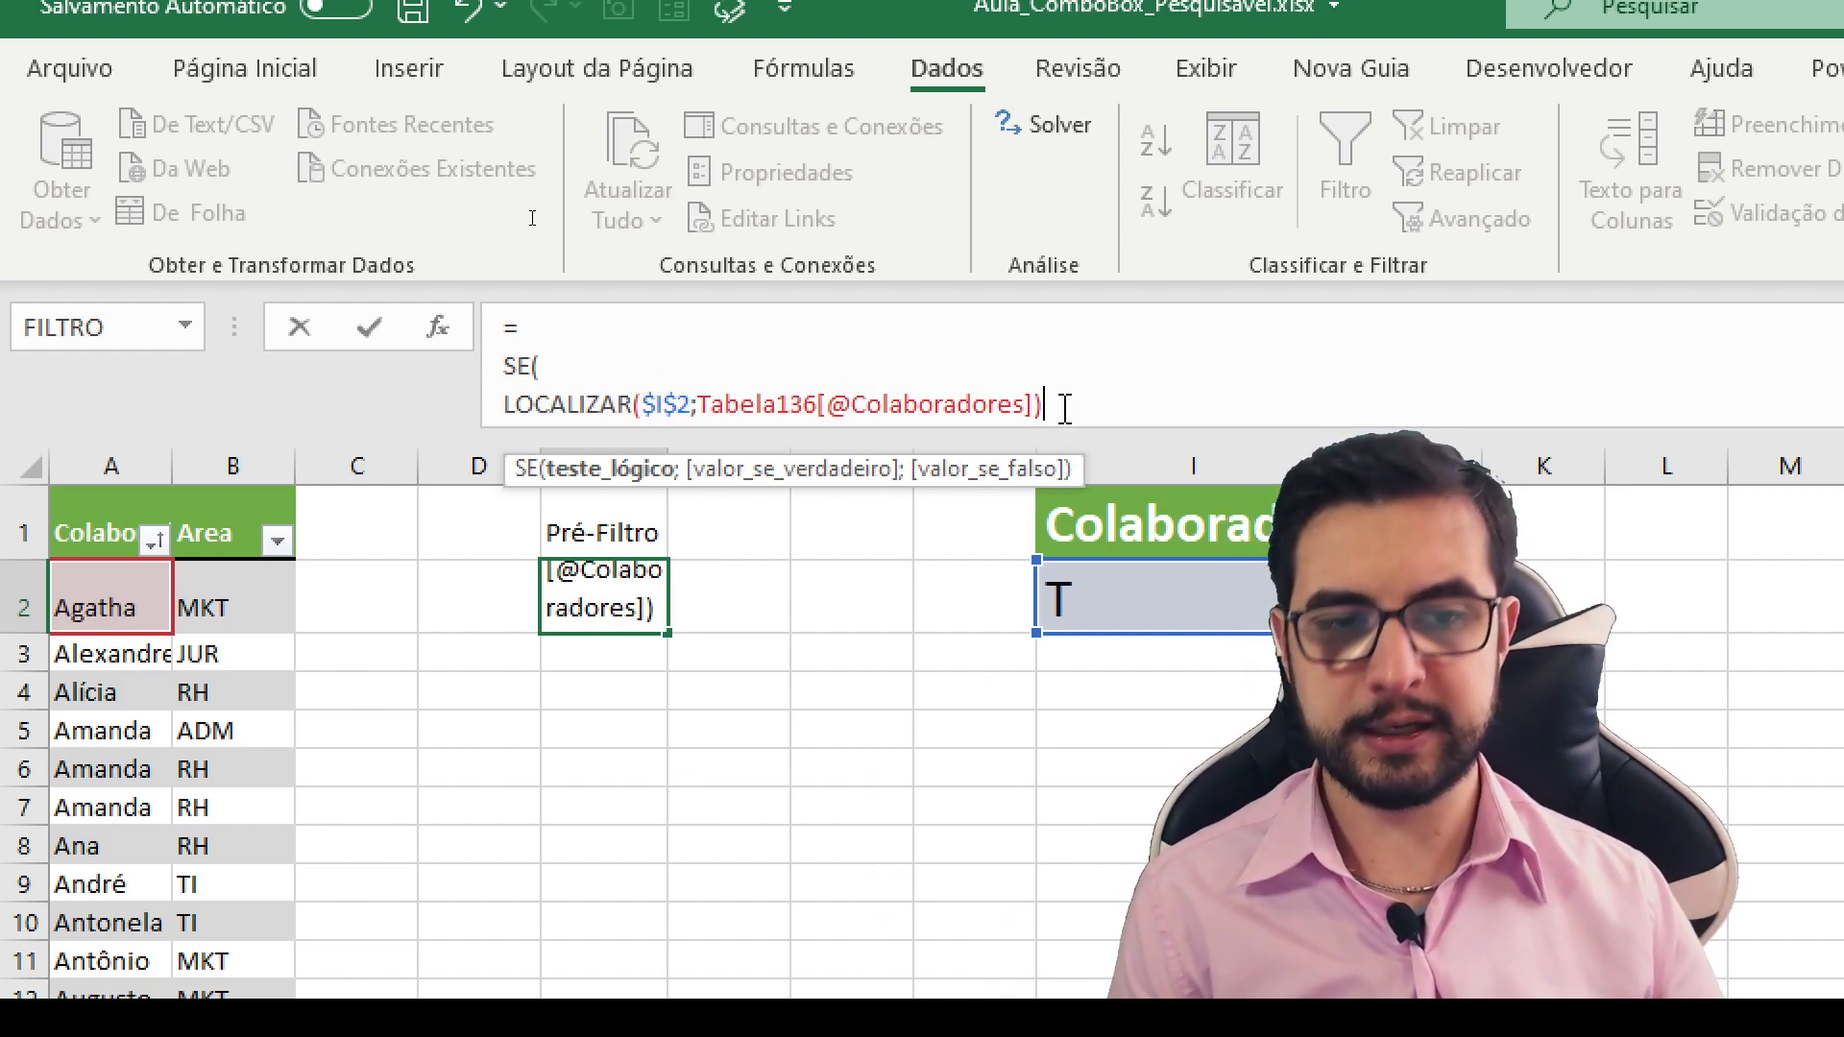
type(">=1")
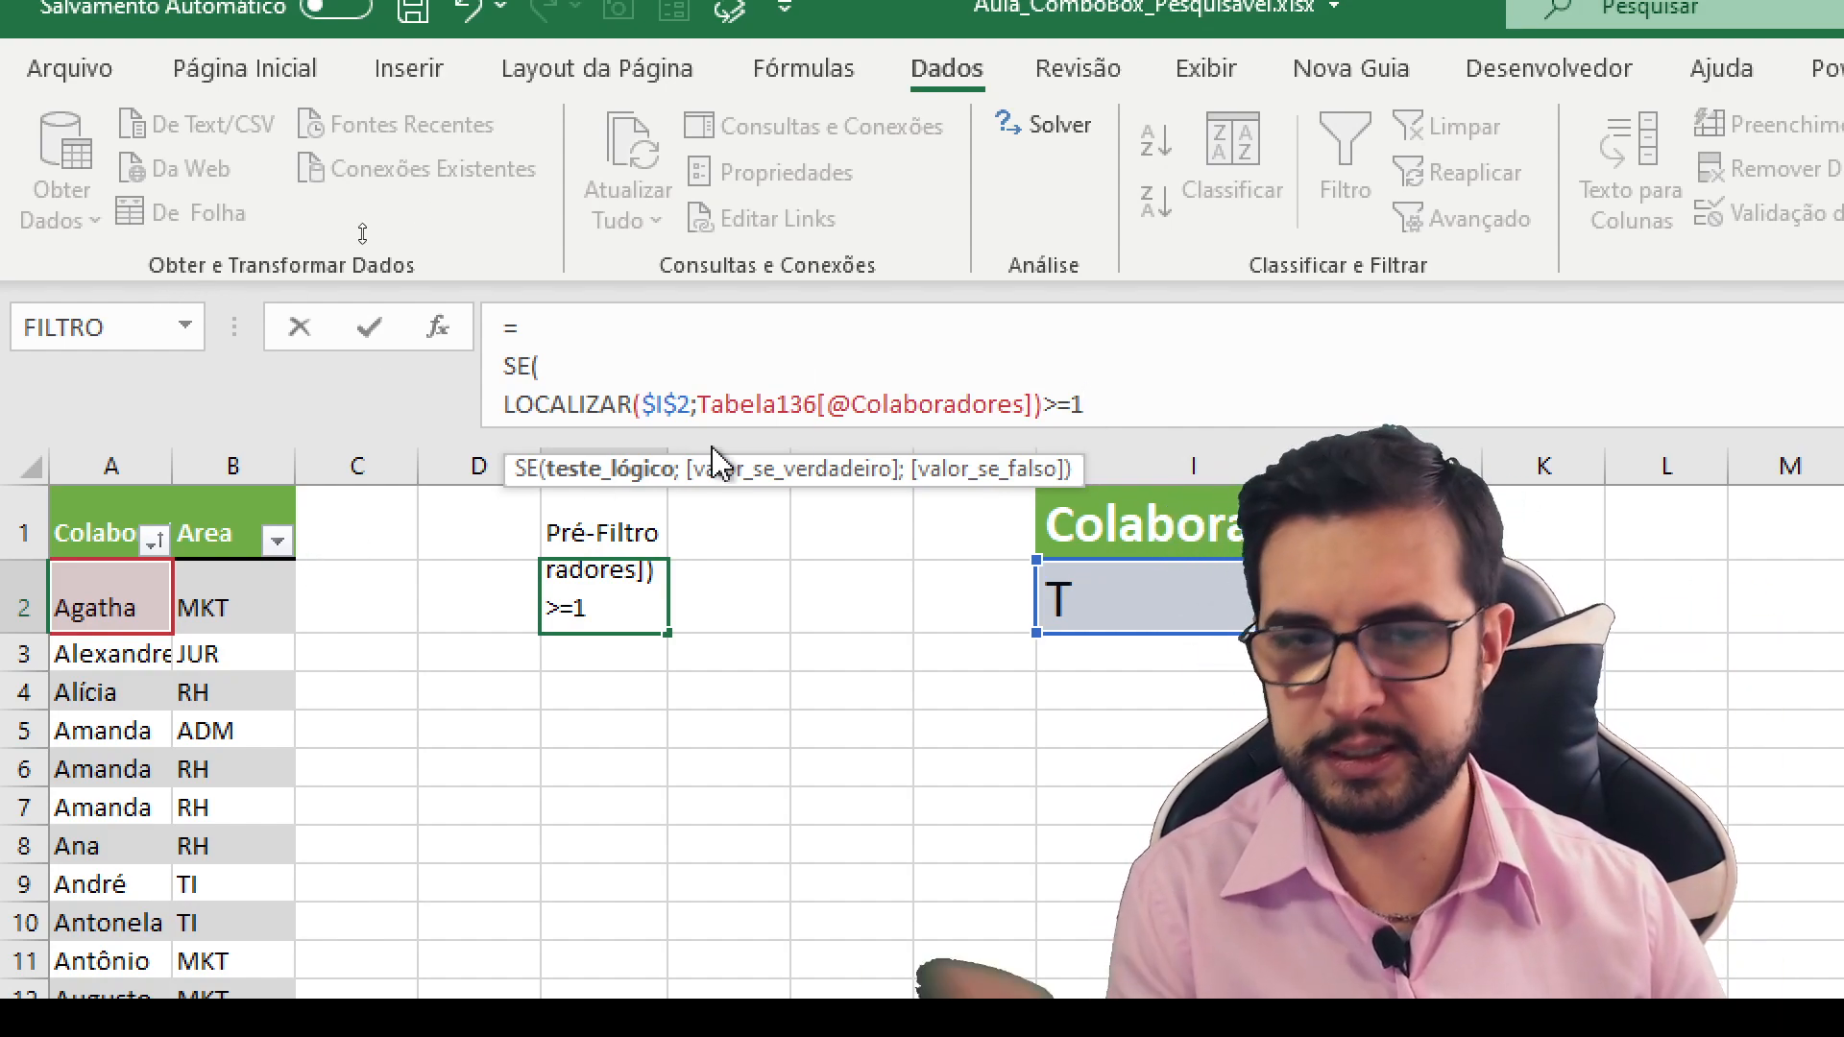
type(";")
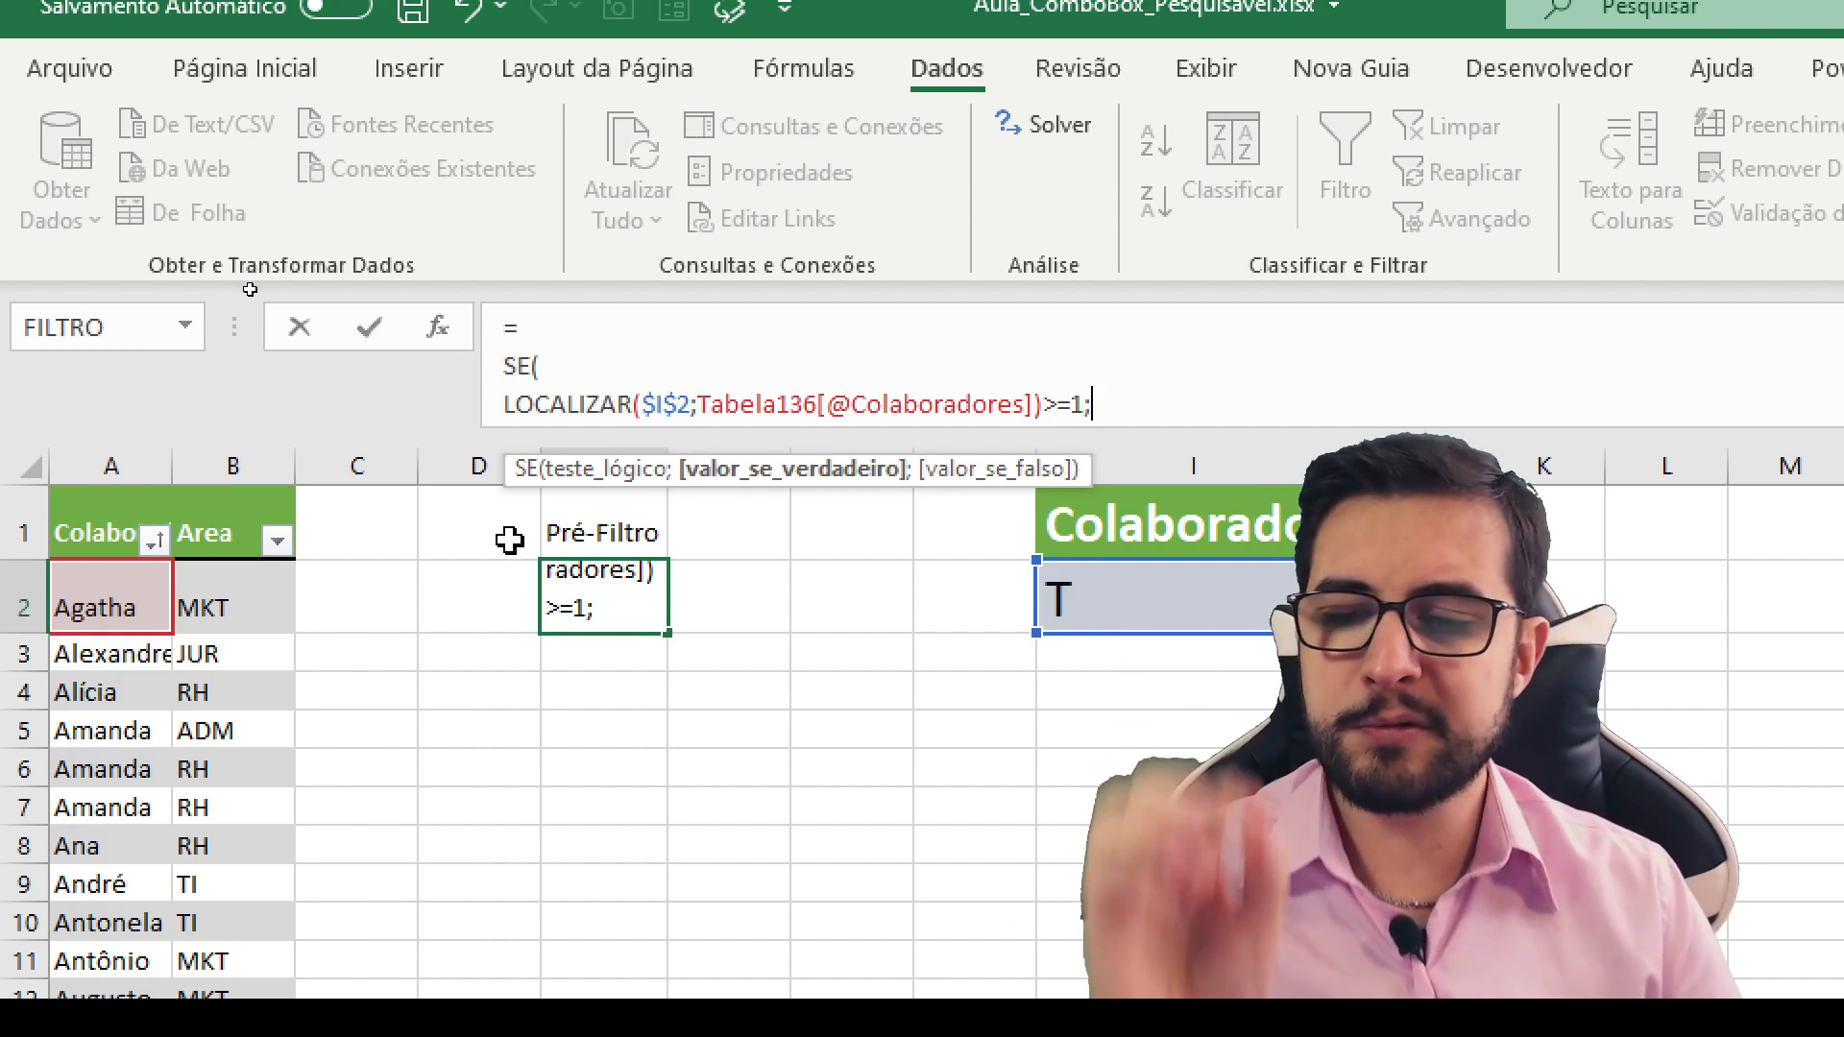
left_click(134, 604)
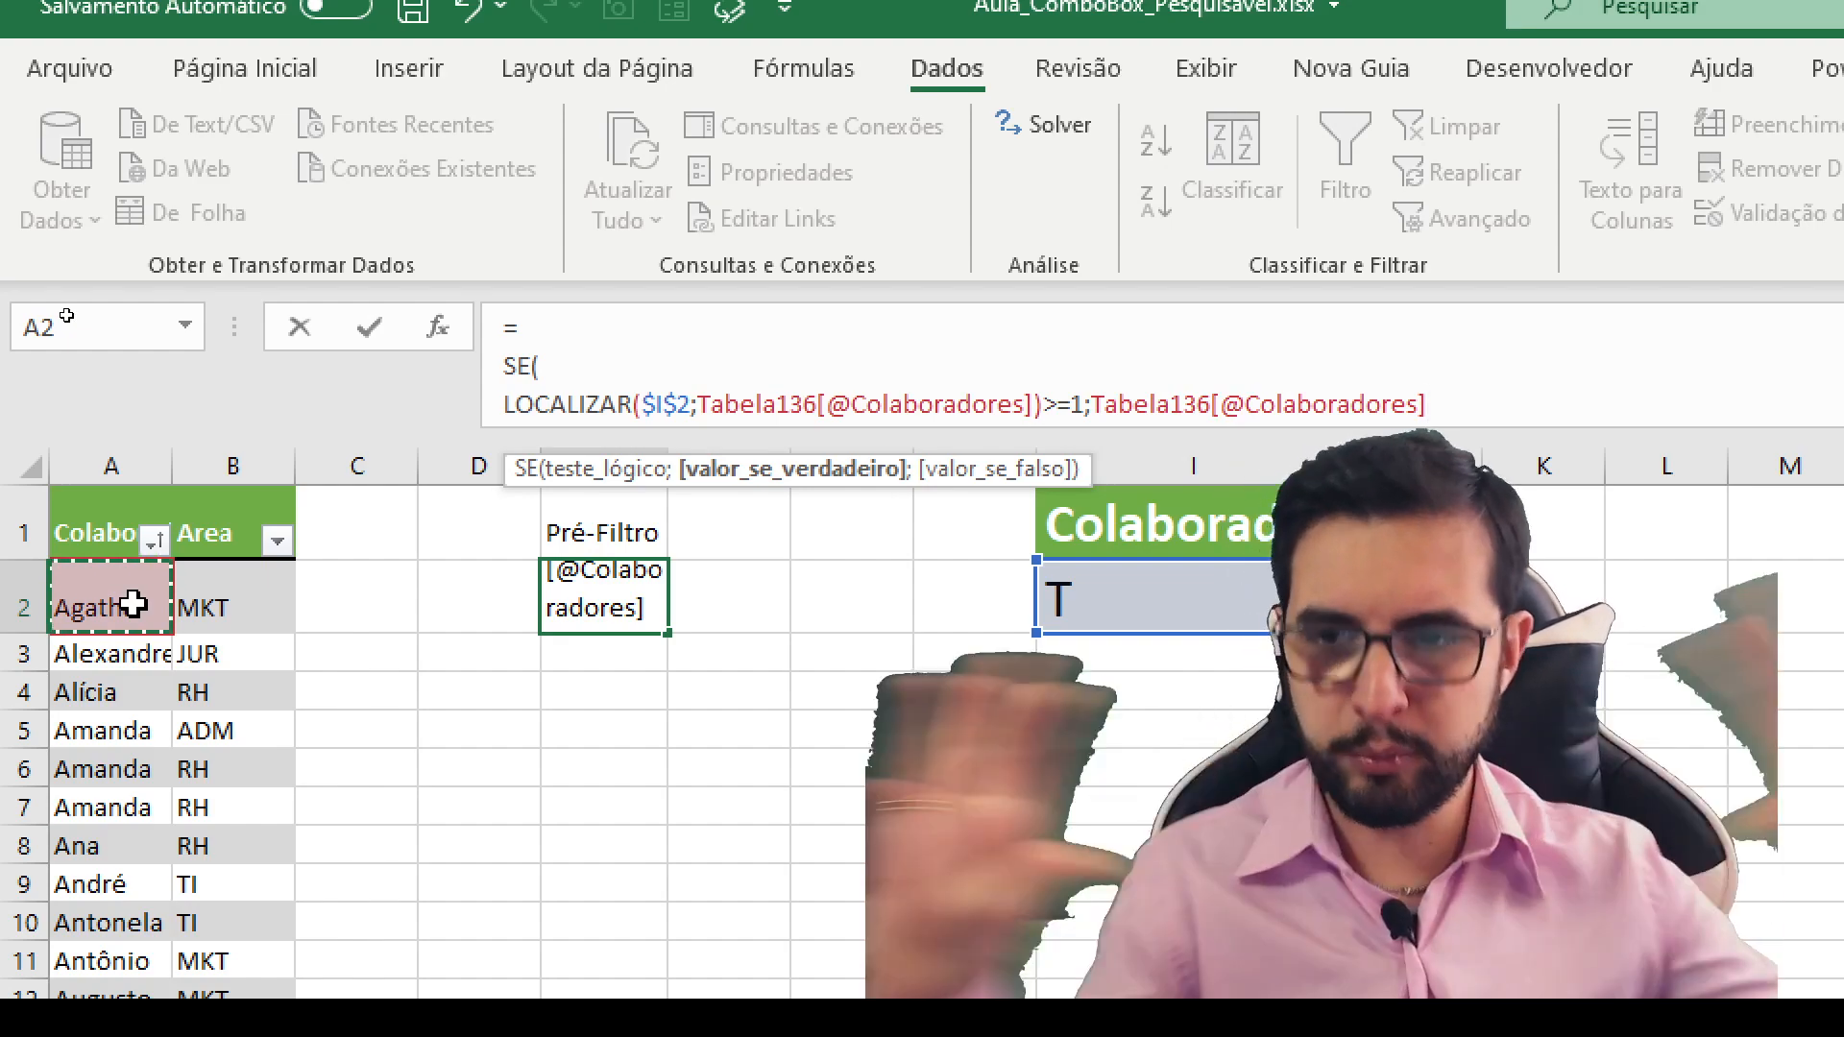
type(";")
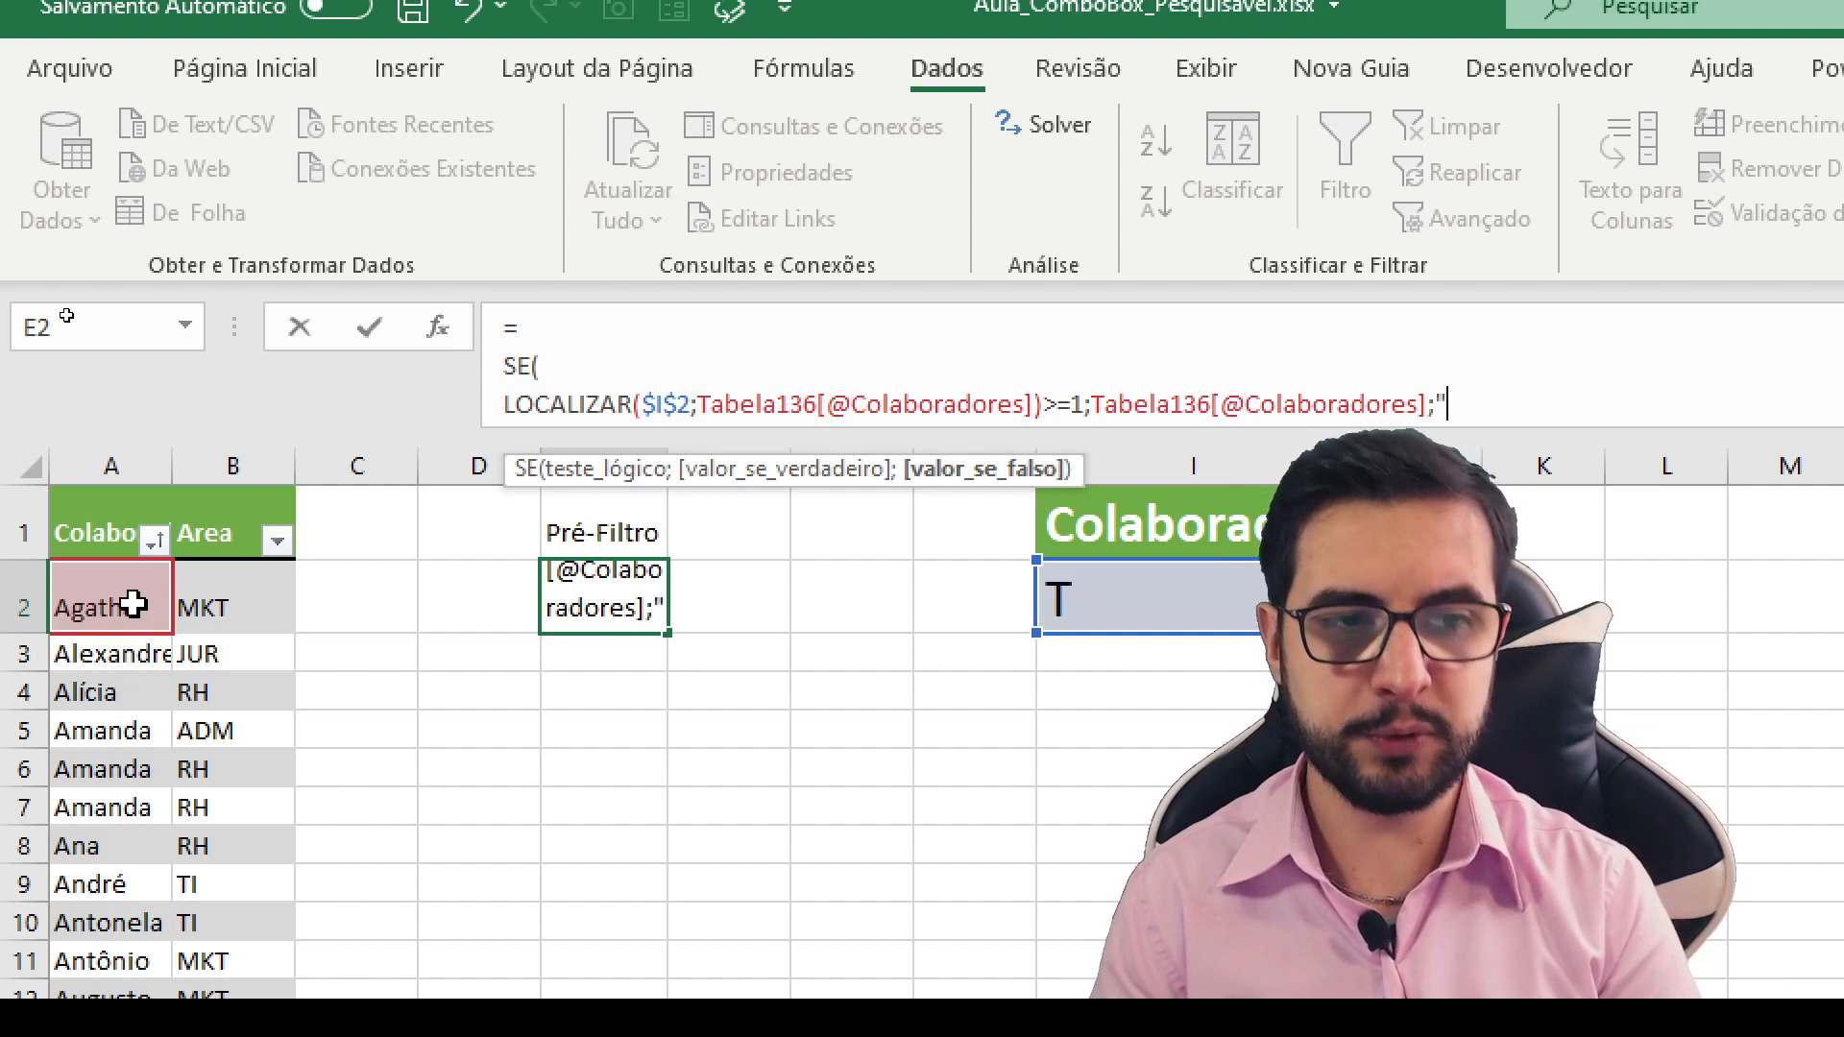
type("\"Sem dados\"")
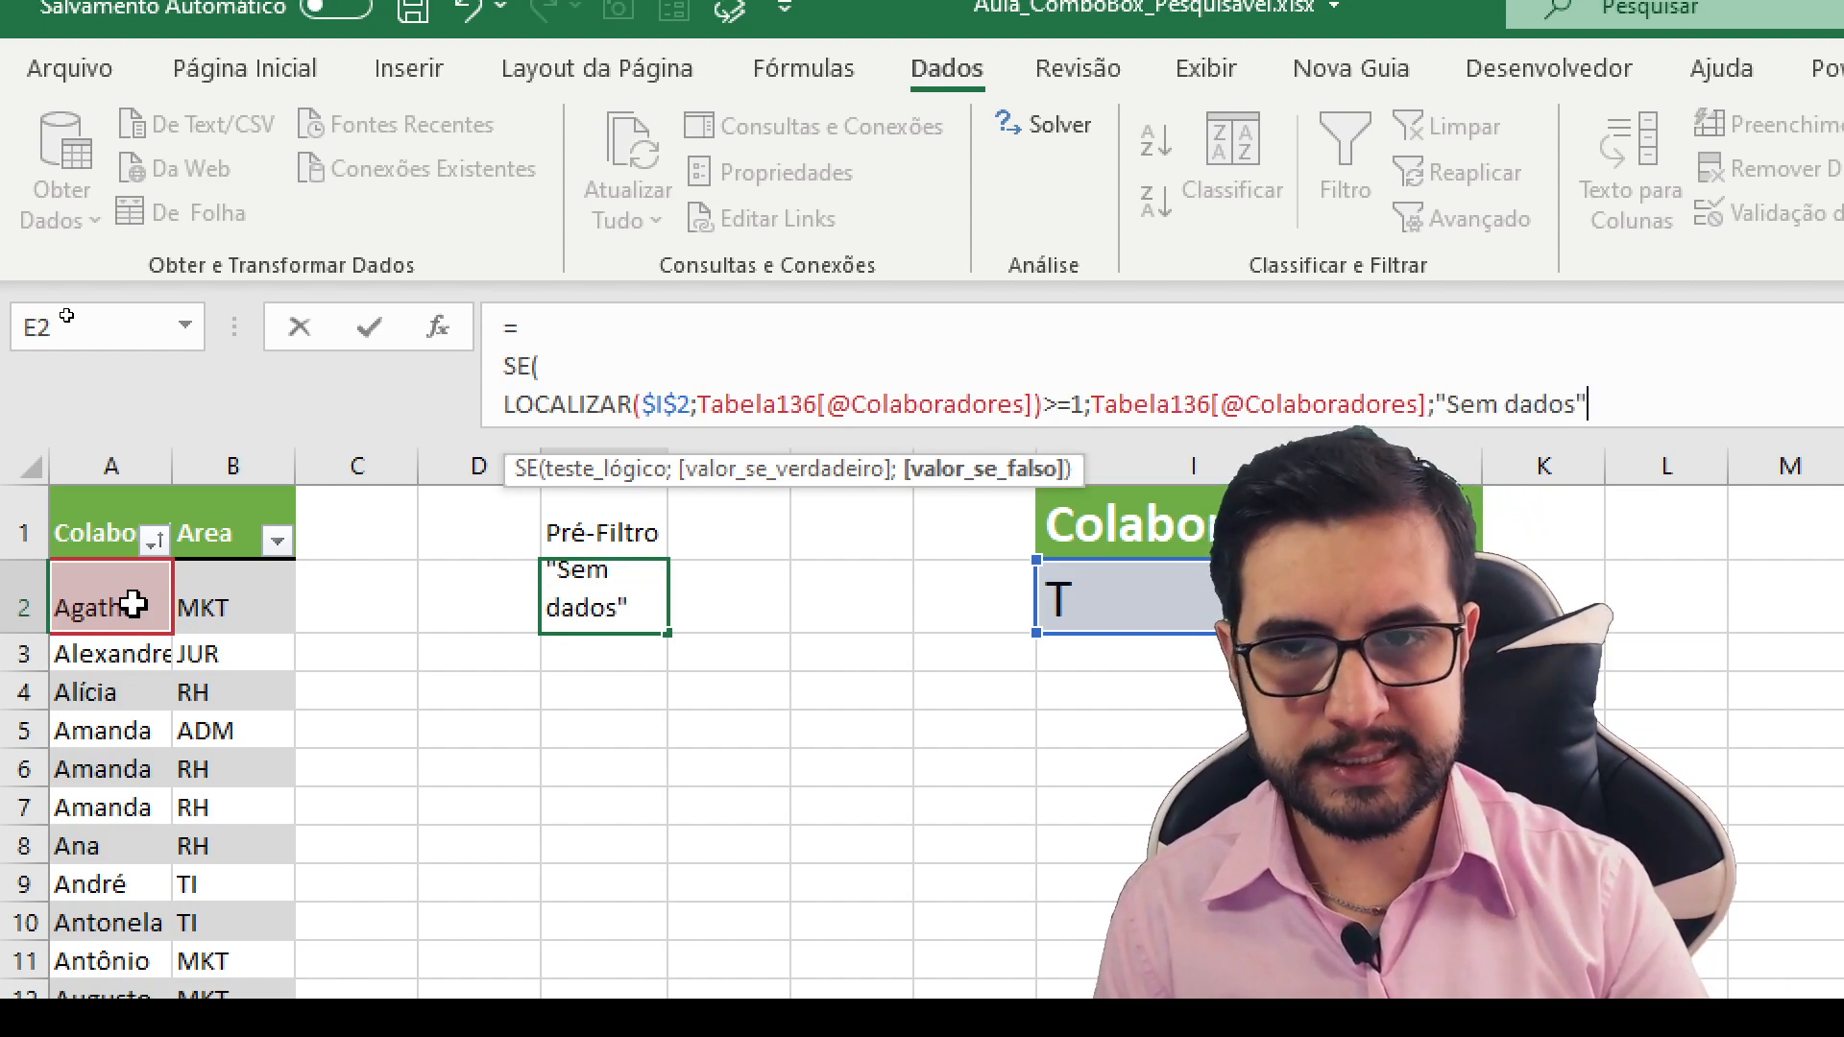
type(")")
key("Return")
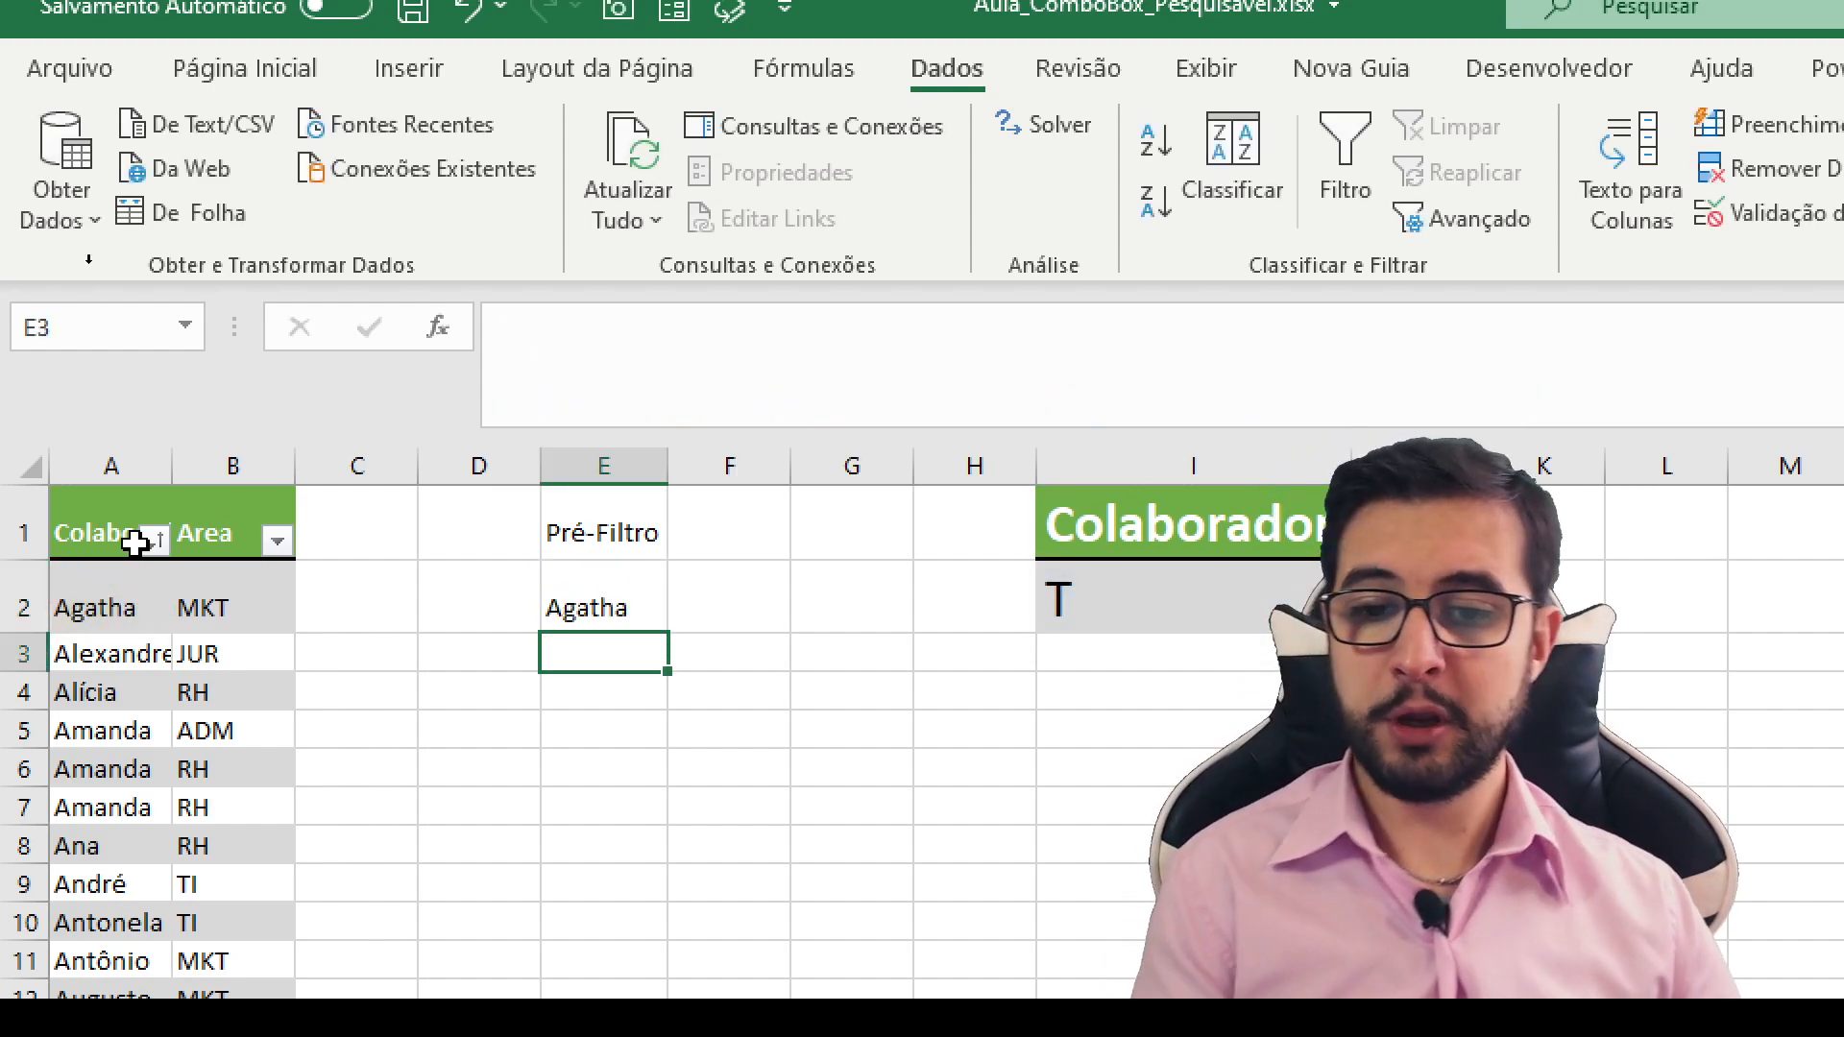
- Enter abc as the search text in cell I2 to test the SE formula with a non-matching term
left_click(630, 583)
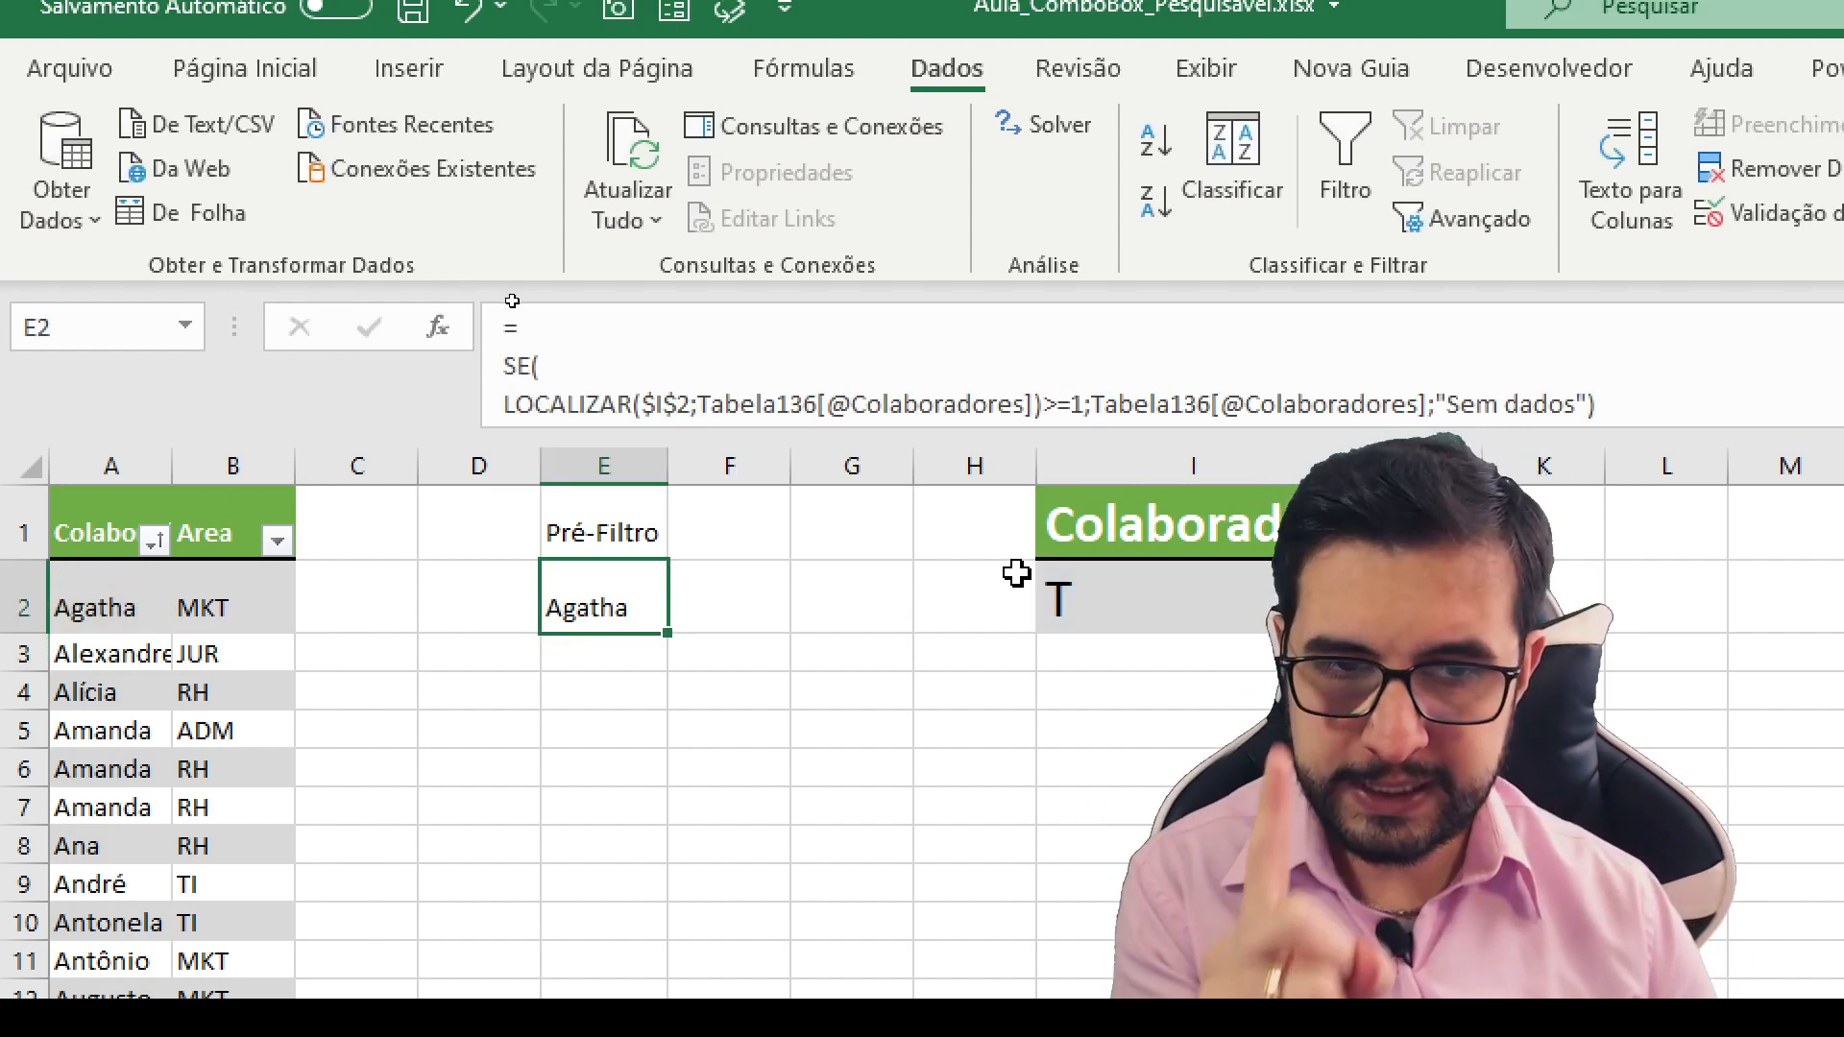
left_click(1058, 590)
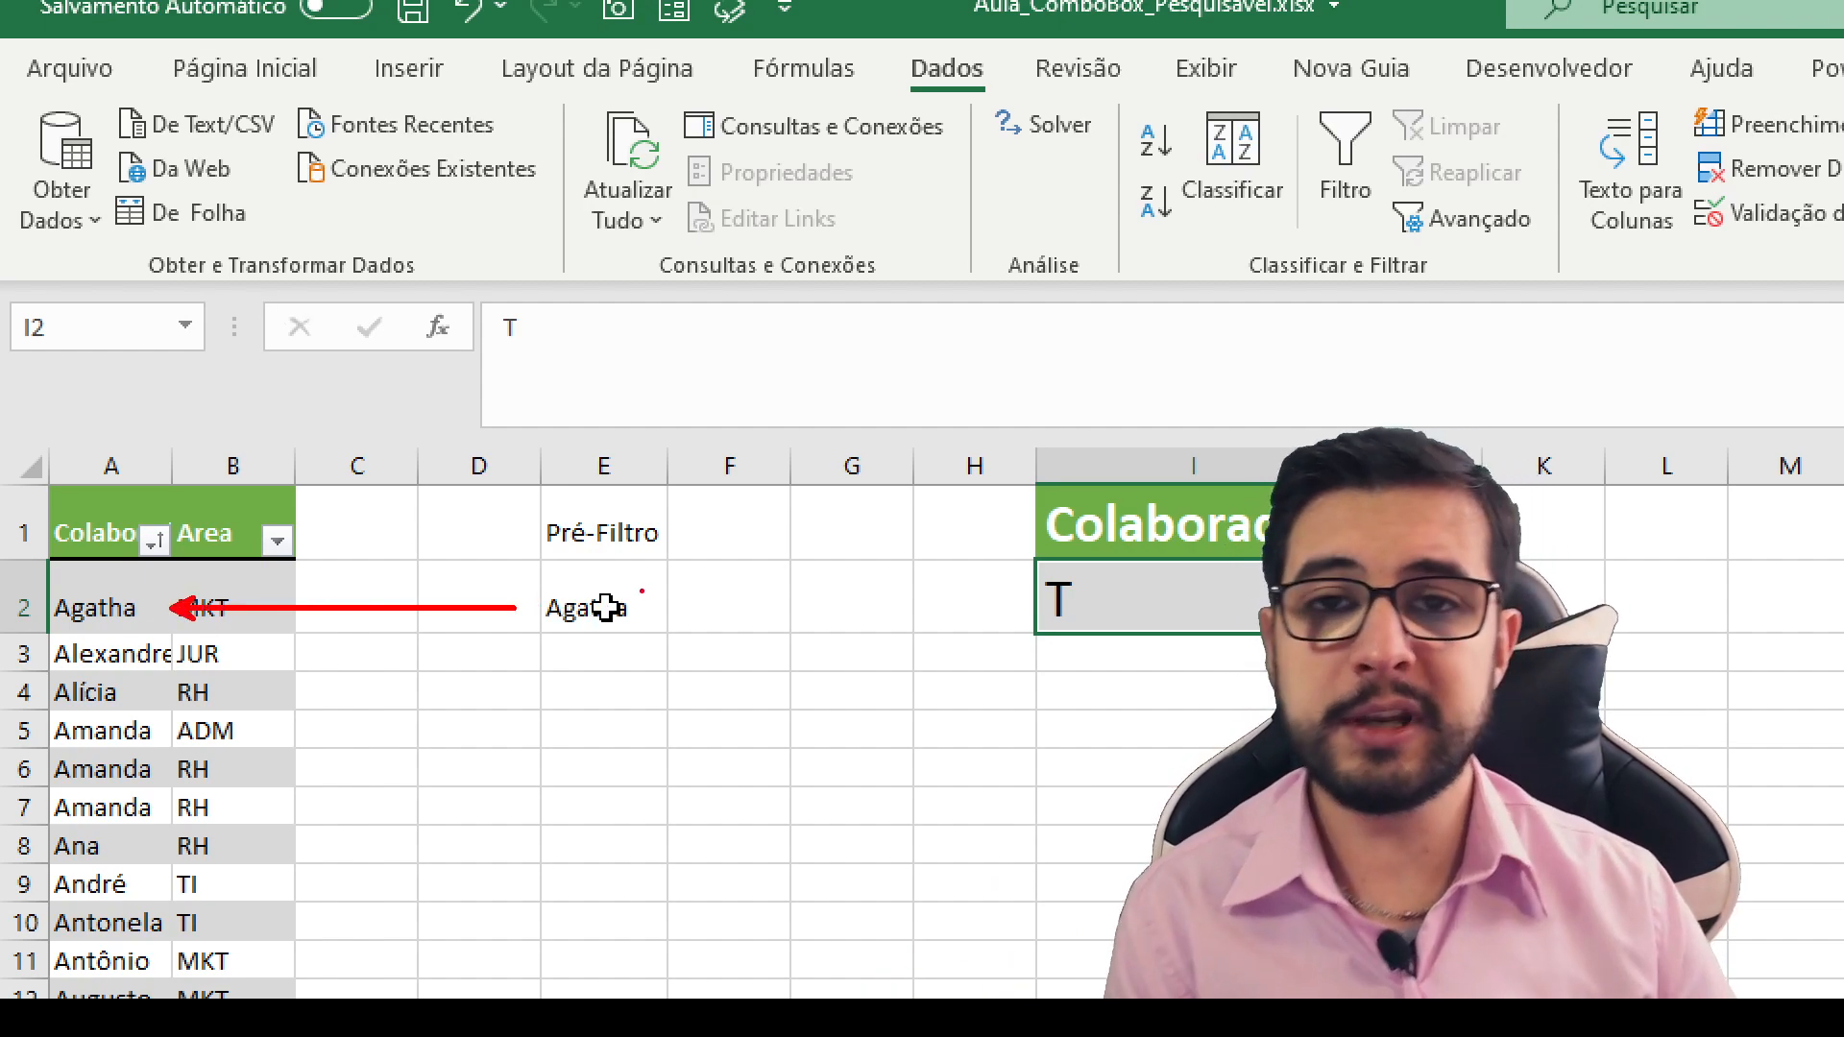
key("Escape")
double_click(1082, 599)
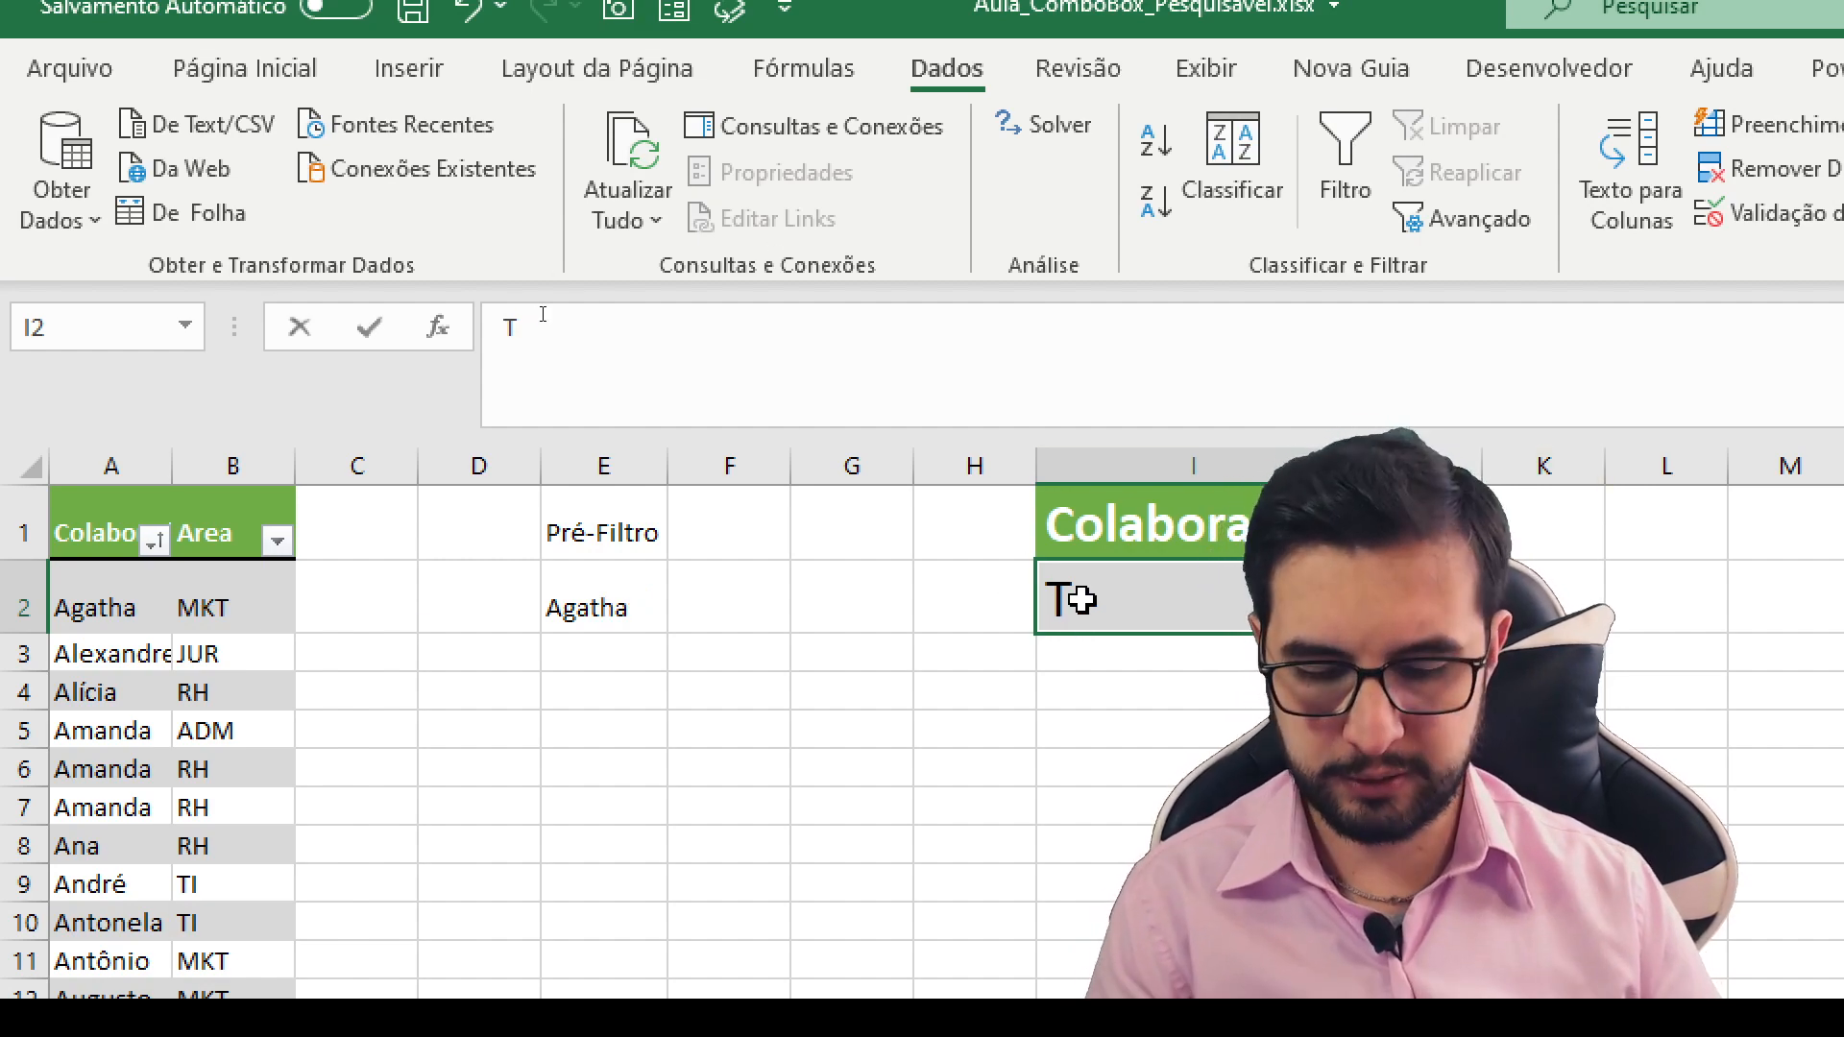
type("abc")
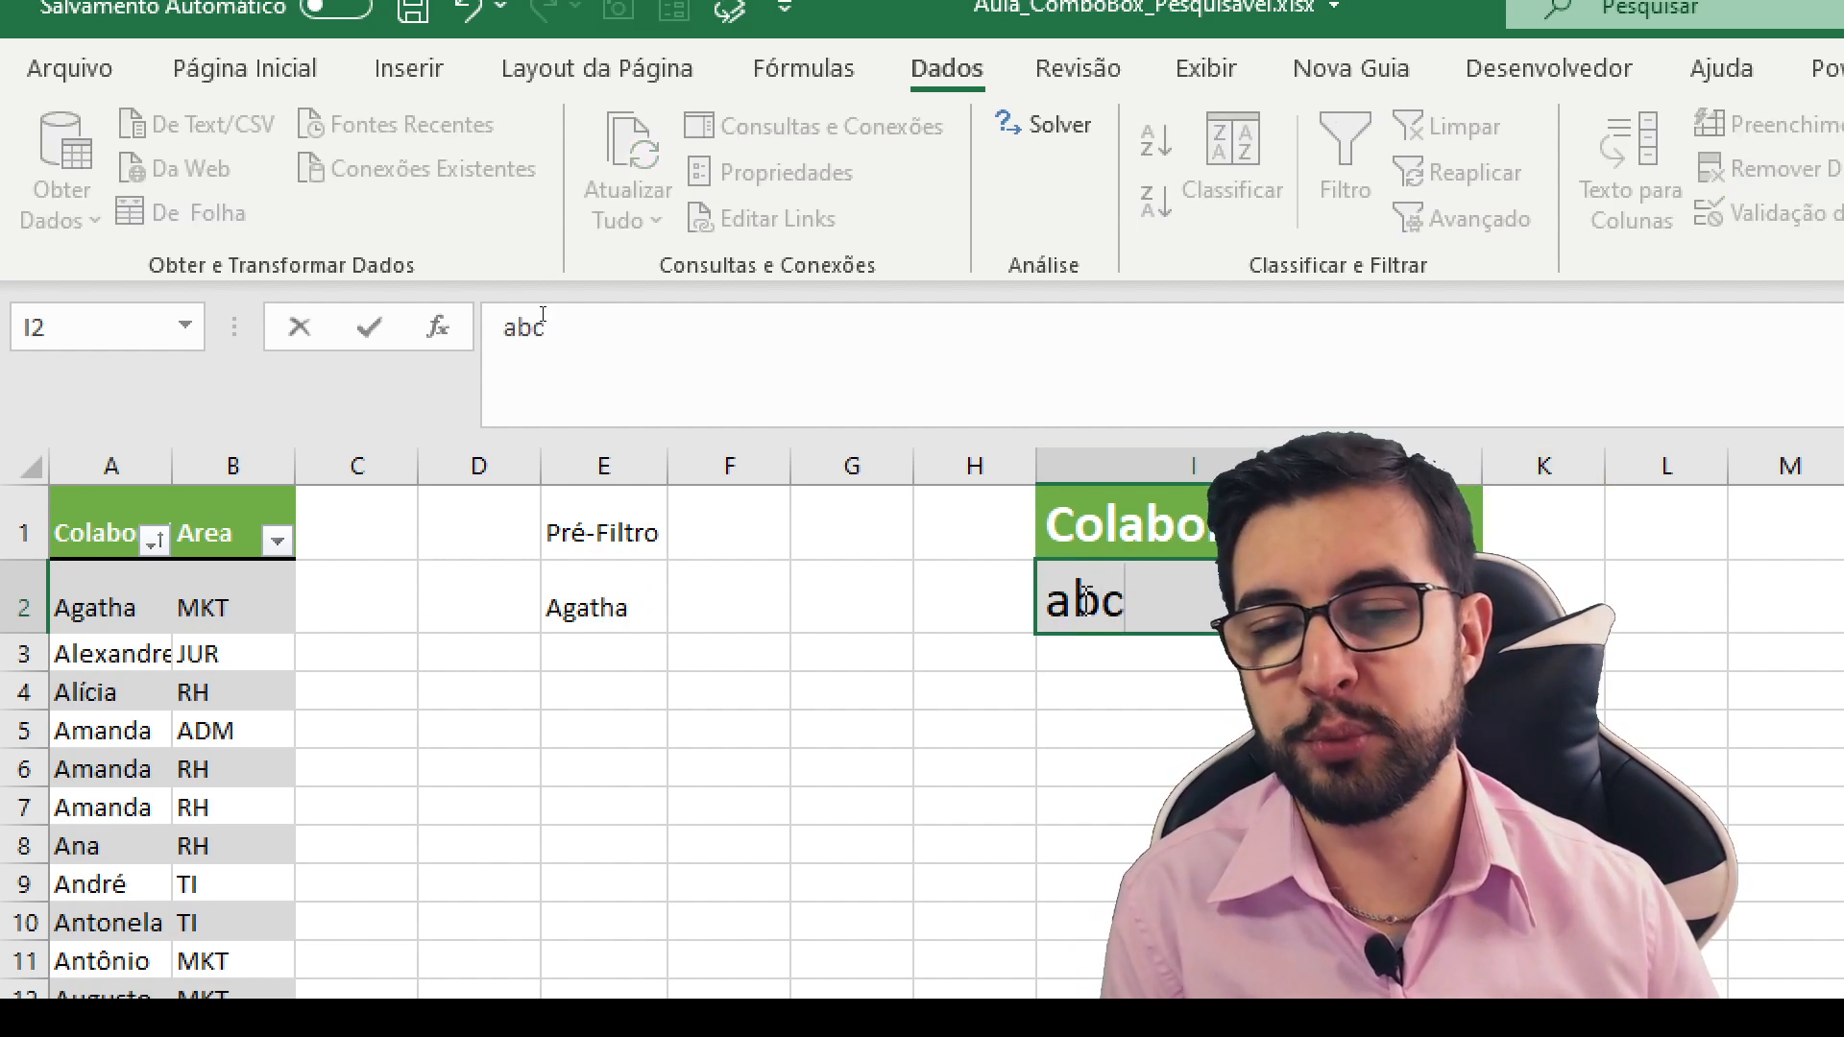
key("Return")
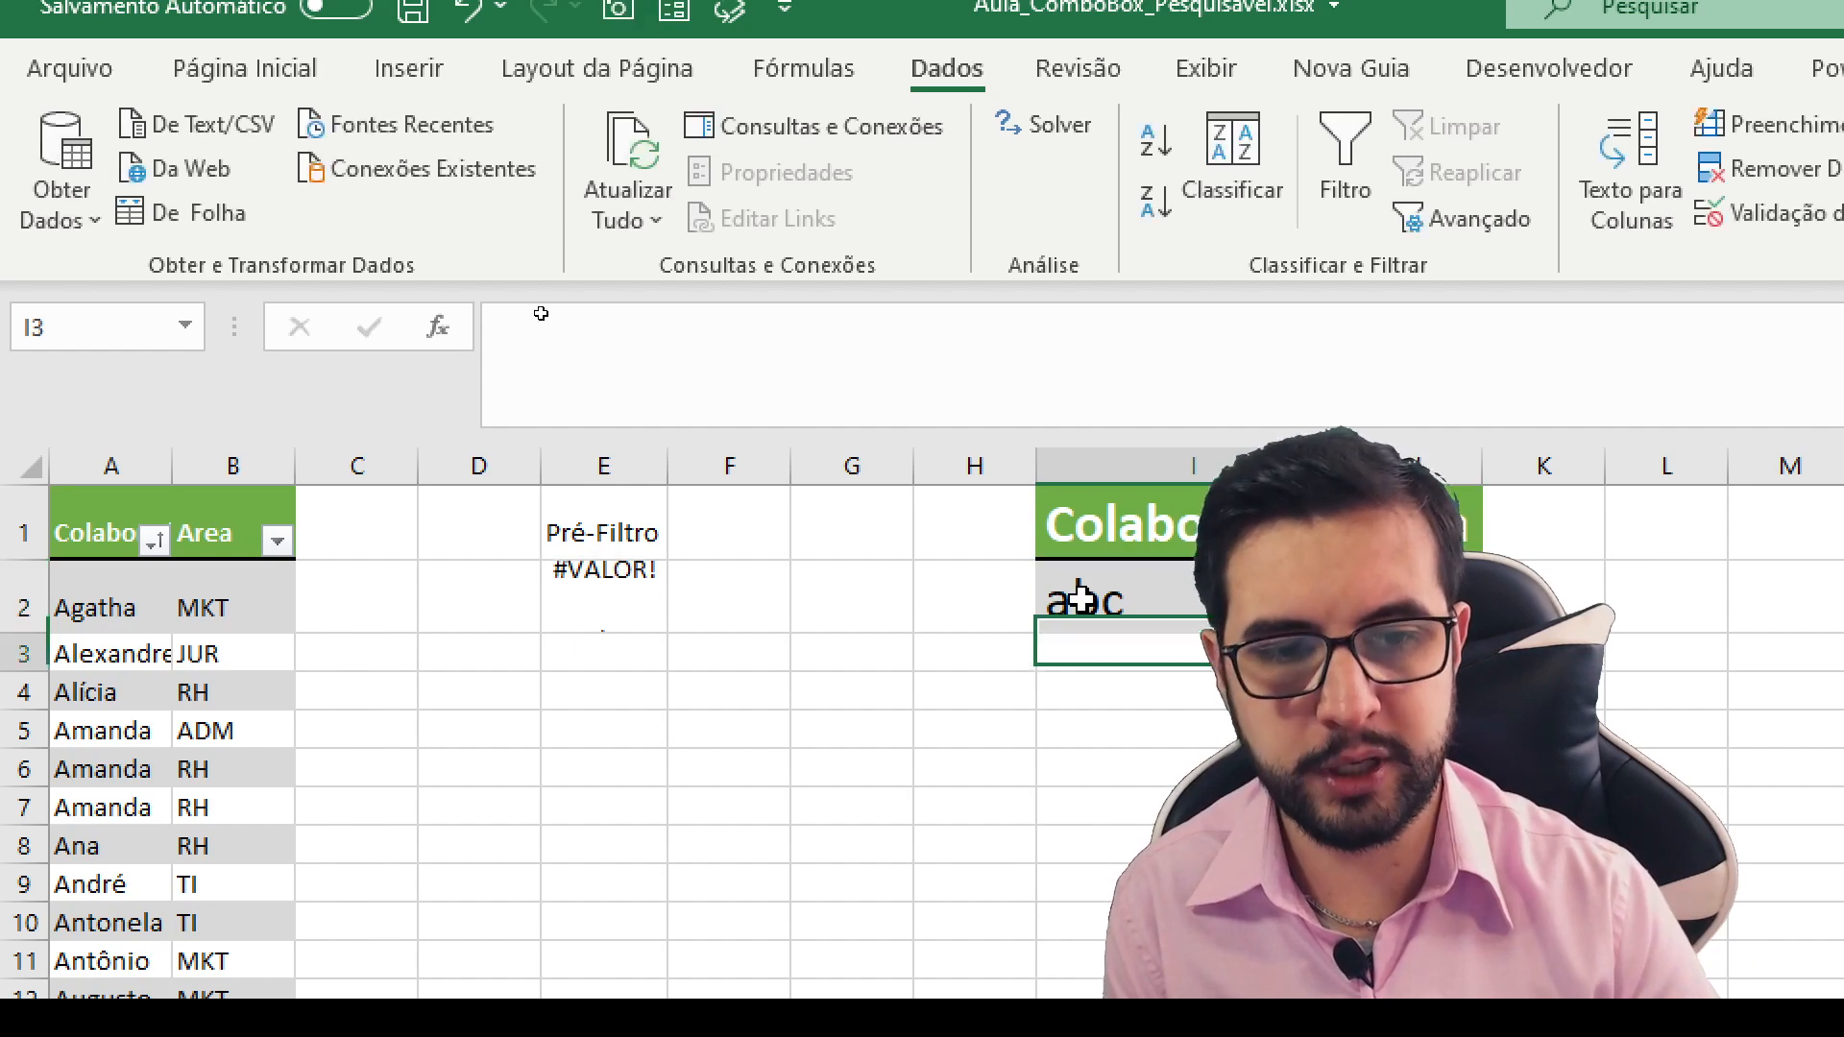
left_click(1082, 599)
- Open a SEERRO function before SE in the E2 formula, add a new line at its end and enlarge the formula bar to four lines
left_click(571, 594)
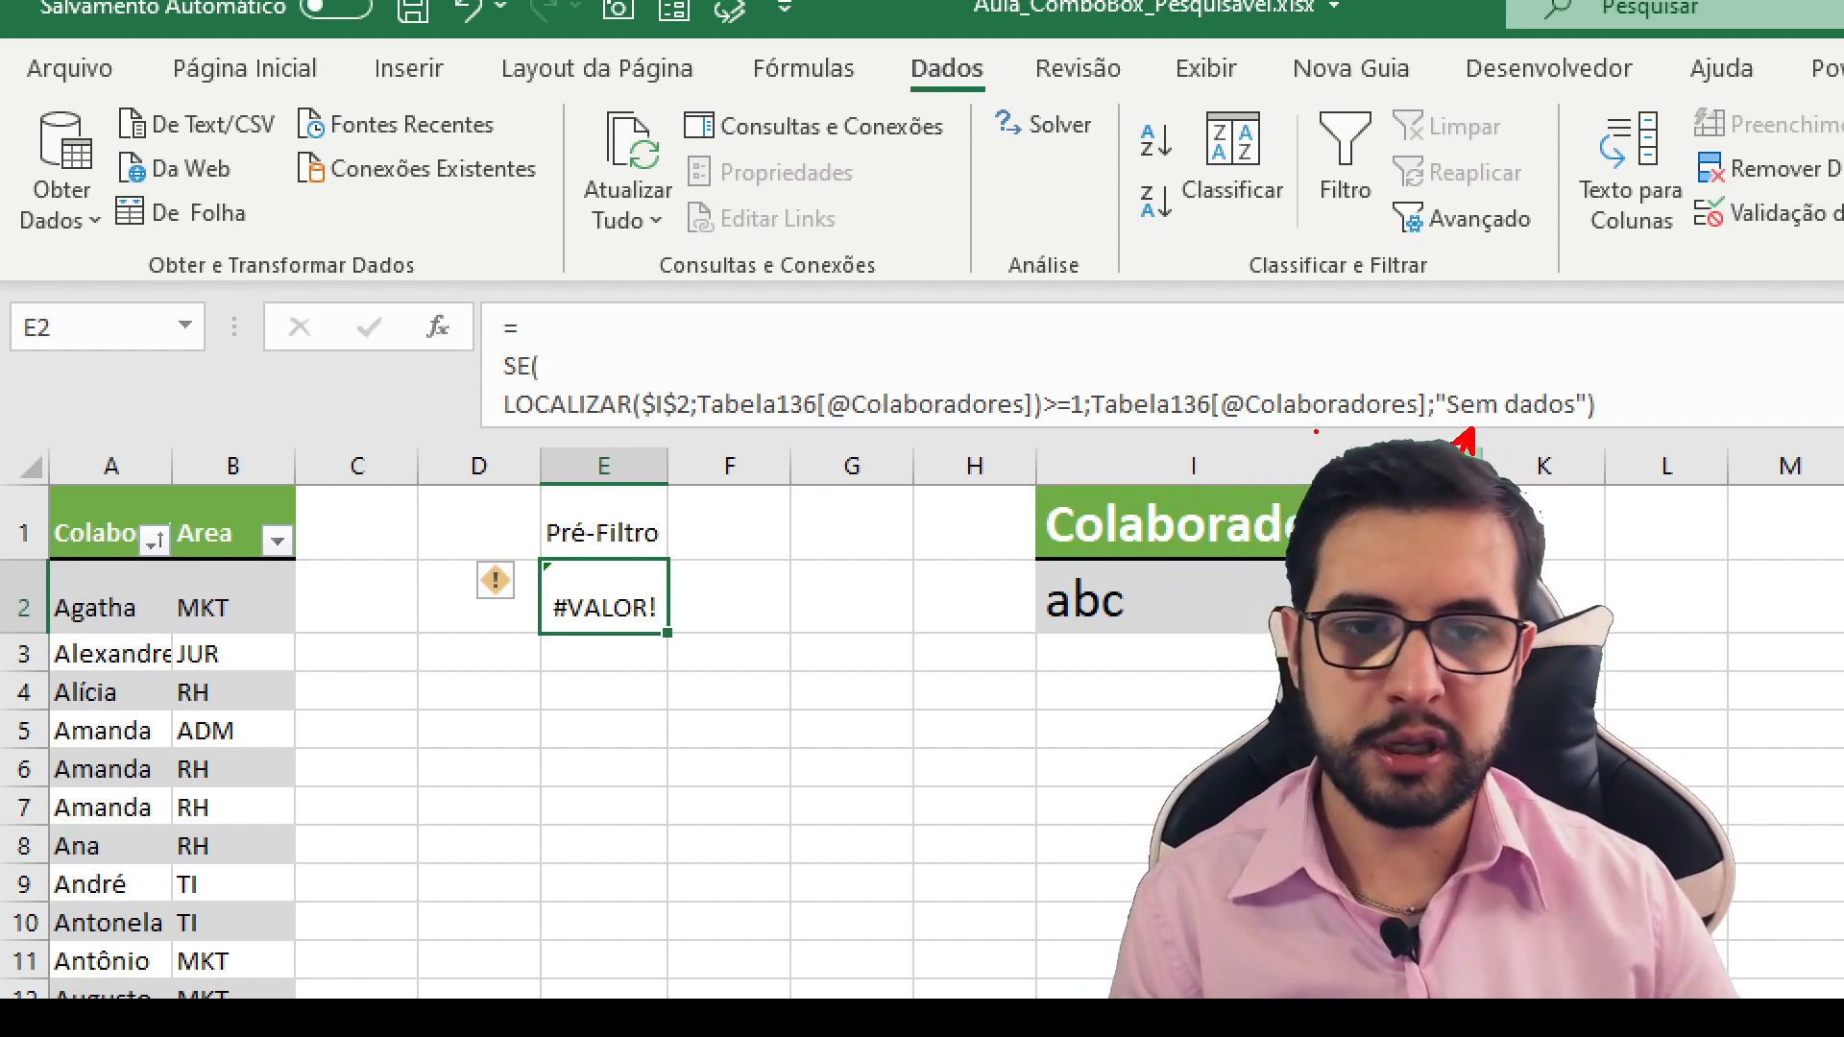
left_click(543, 331)
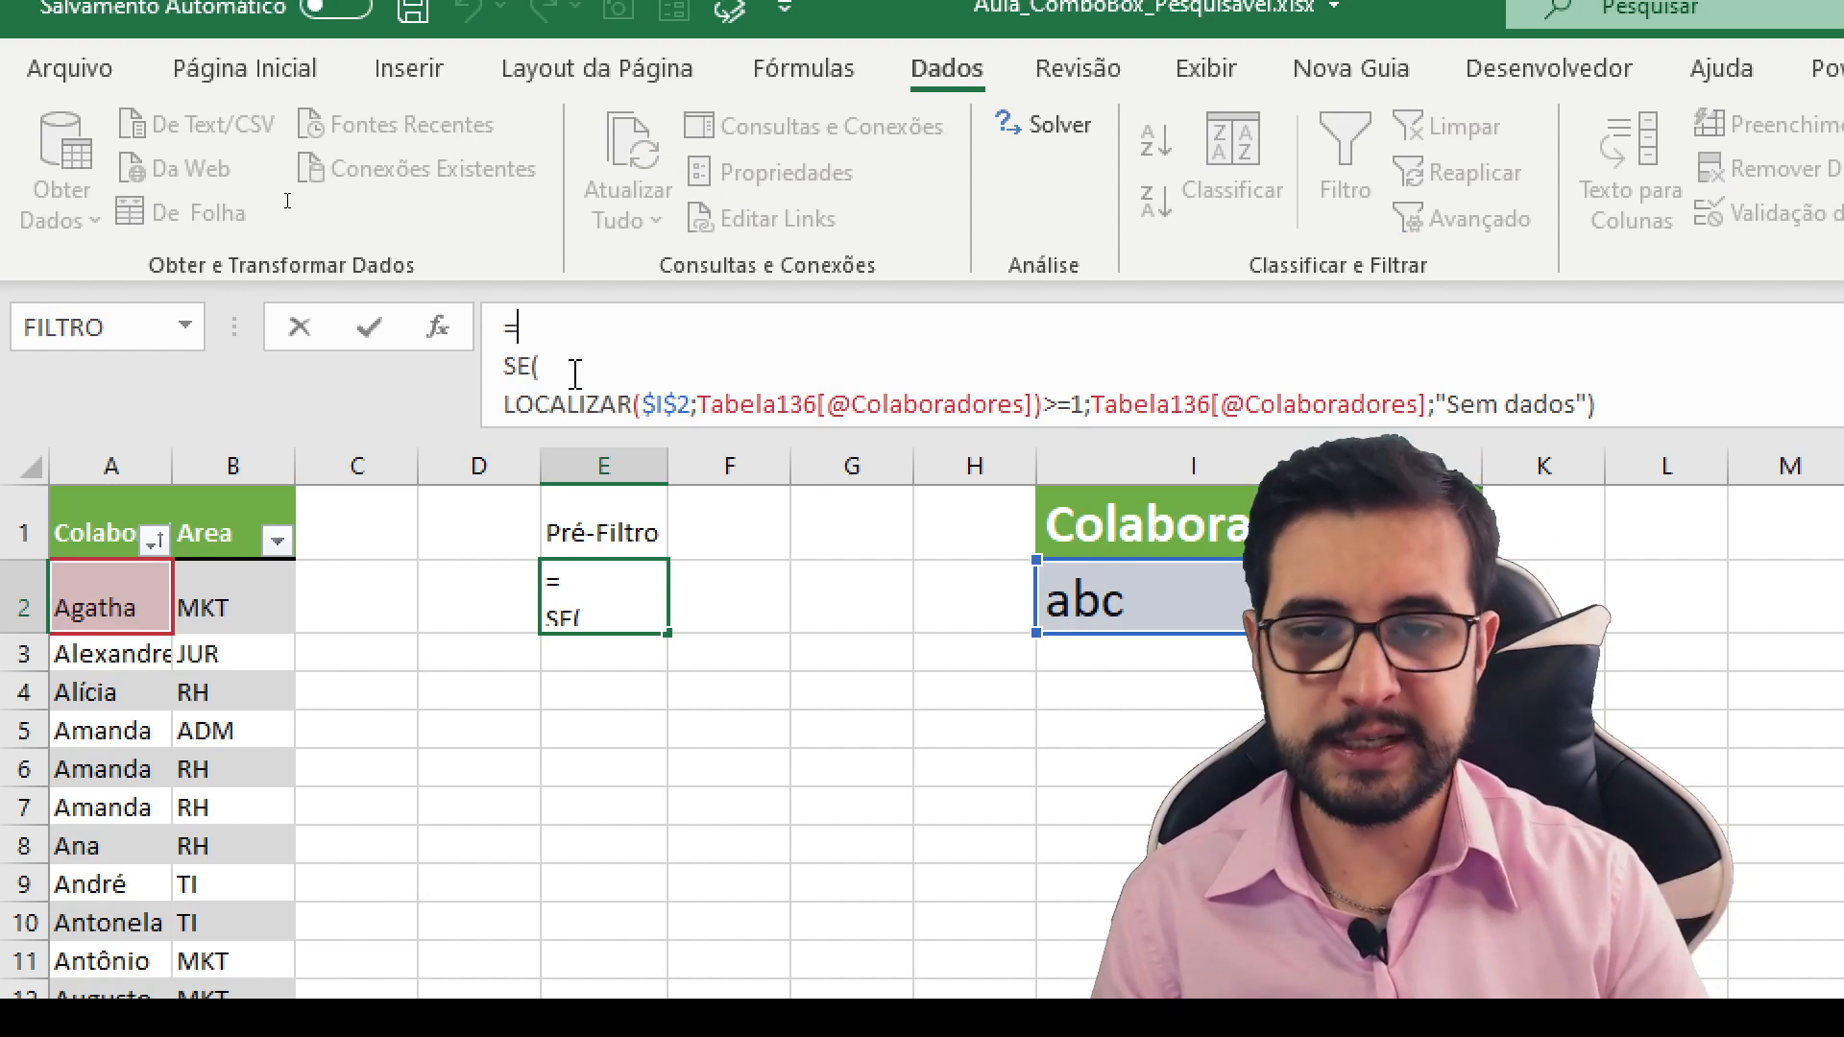
type("SEERRO(")
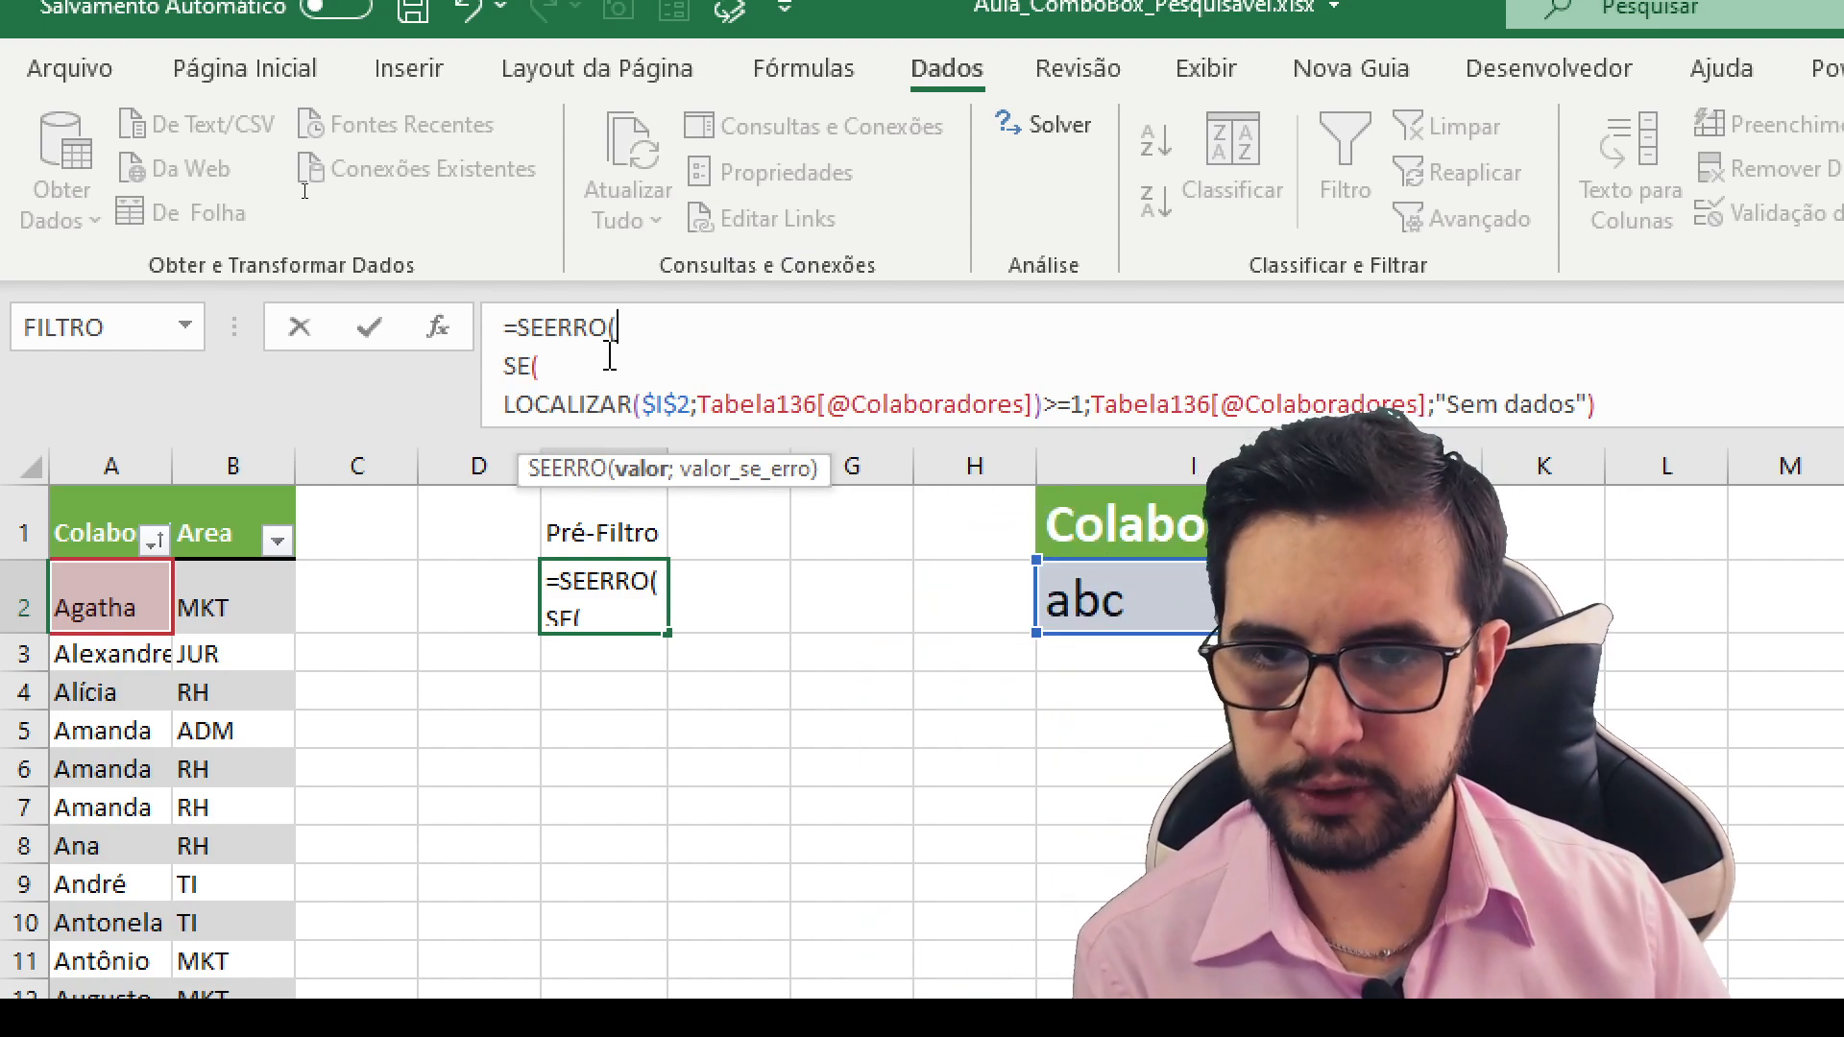
left_click(1590, 402)
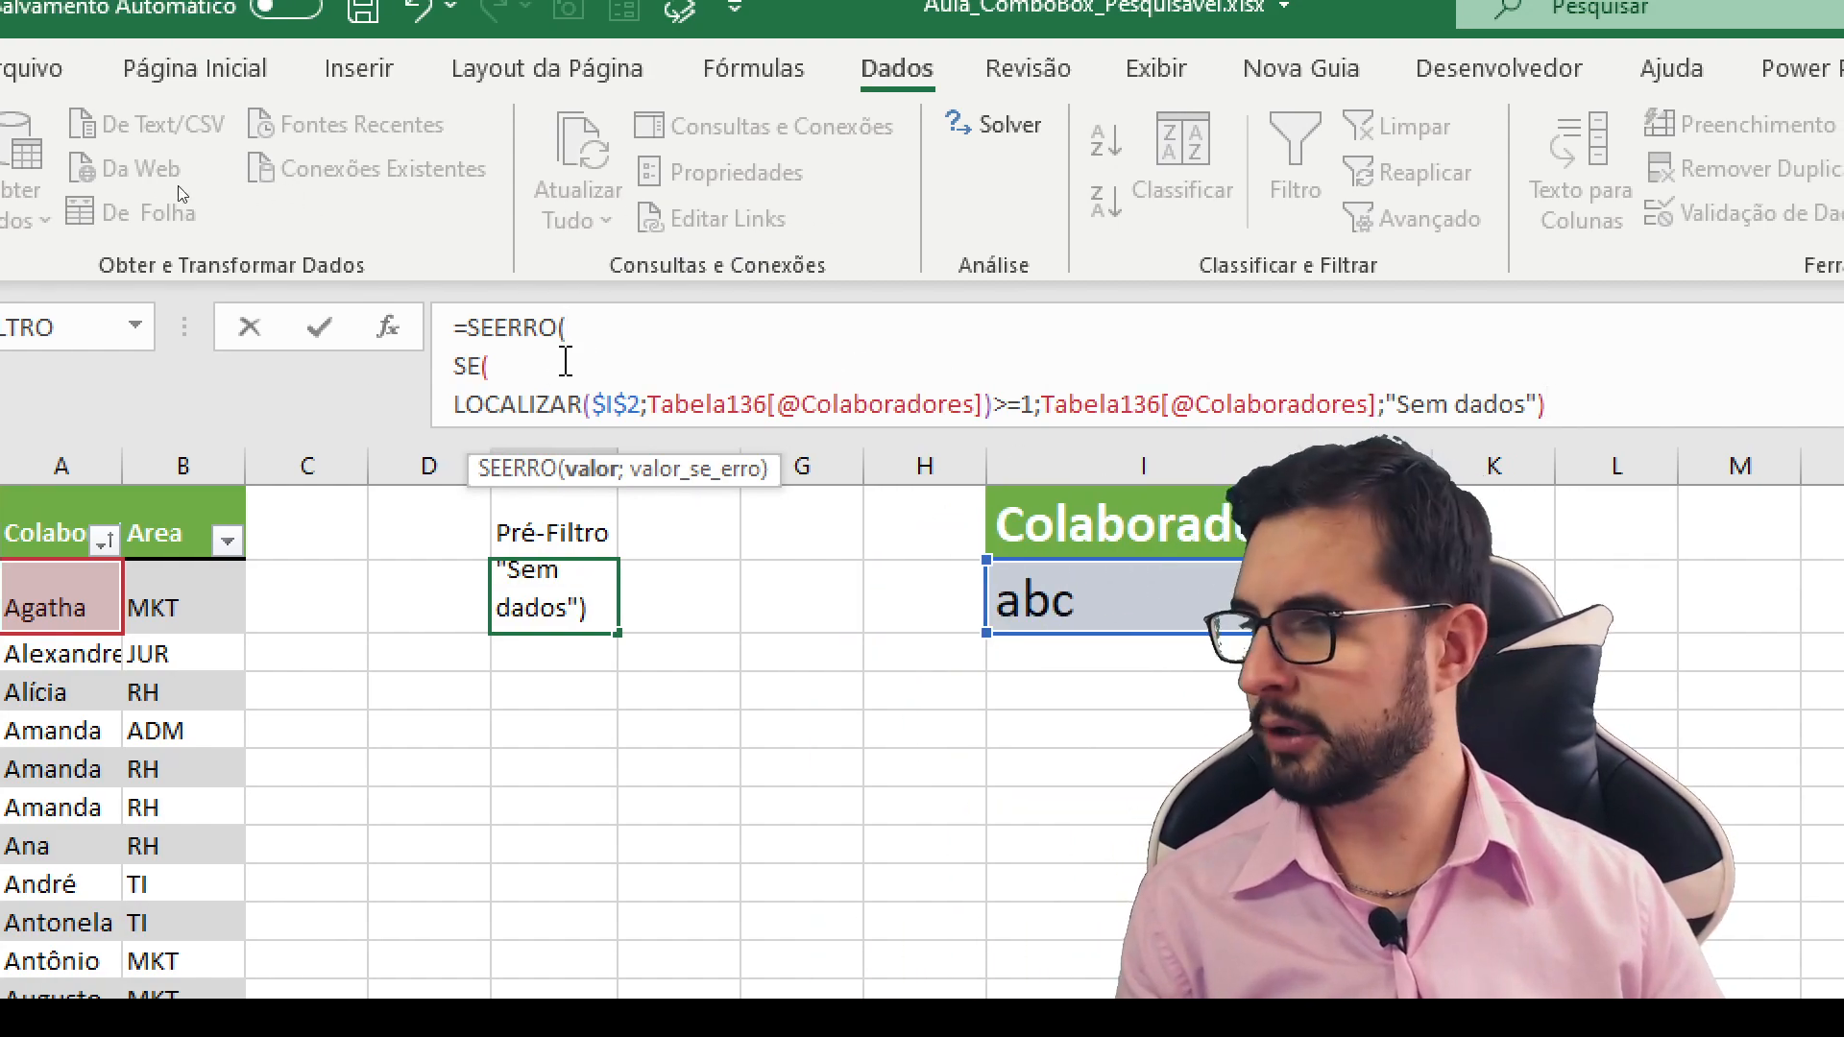
key("alt+Return")
left_click_drag(545, 428, 542, 494)
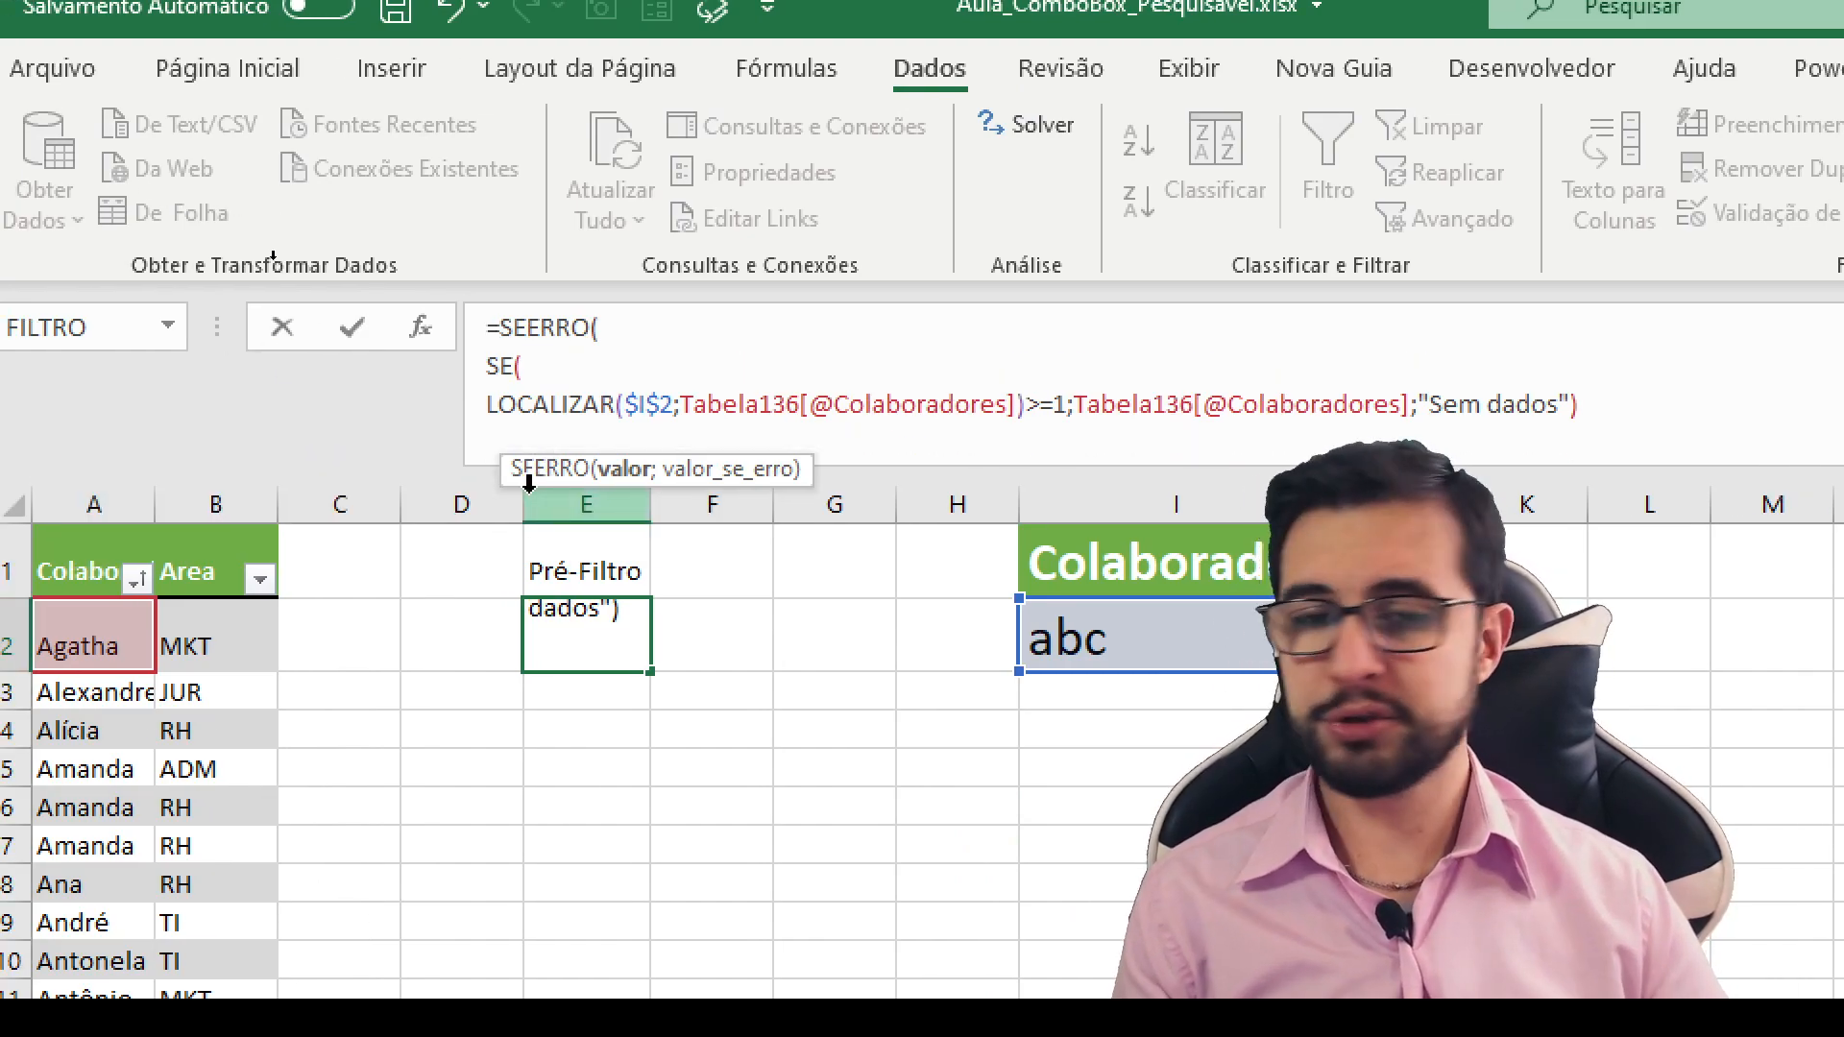
- Complete the SEERRO function in E2 with "Sem dados" as the error value and autofit column E
type(";")
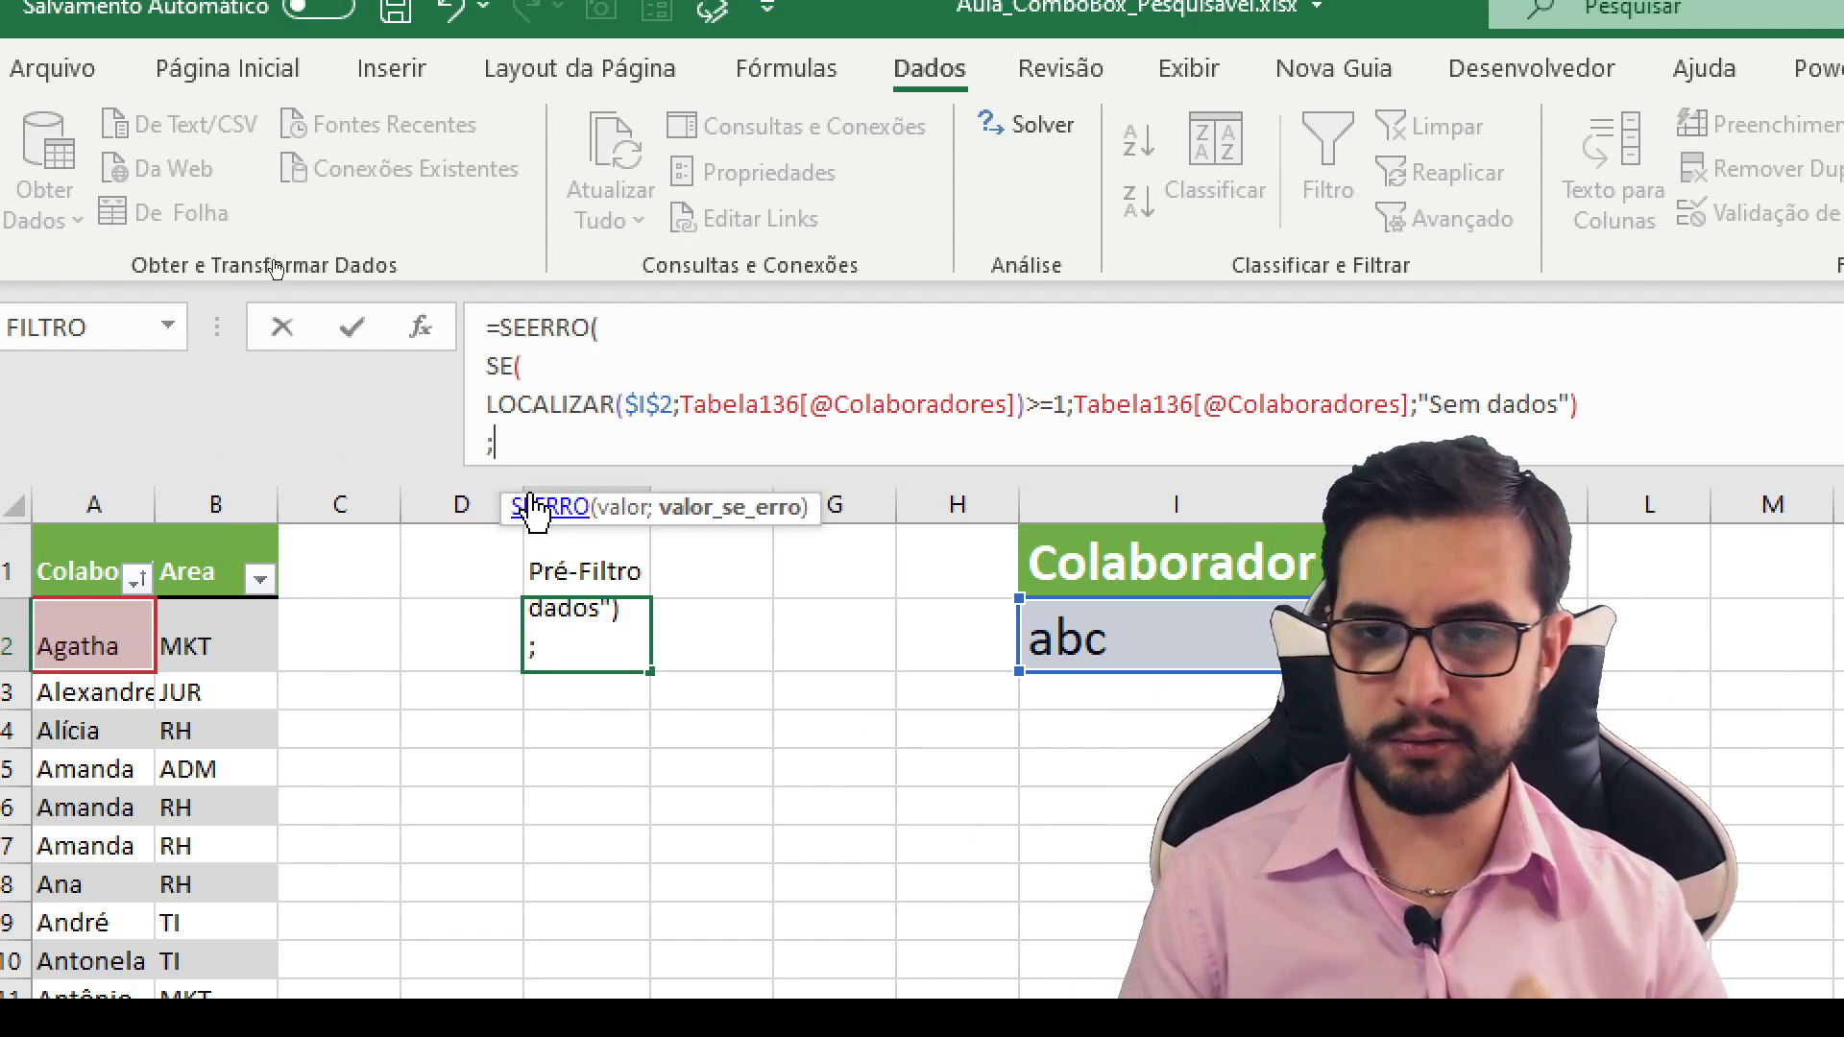
type("\"Sem dados\")")
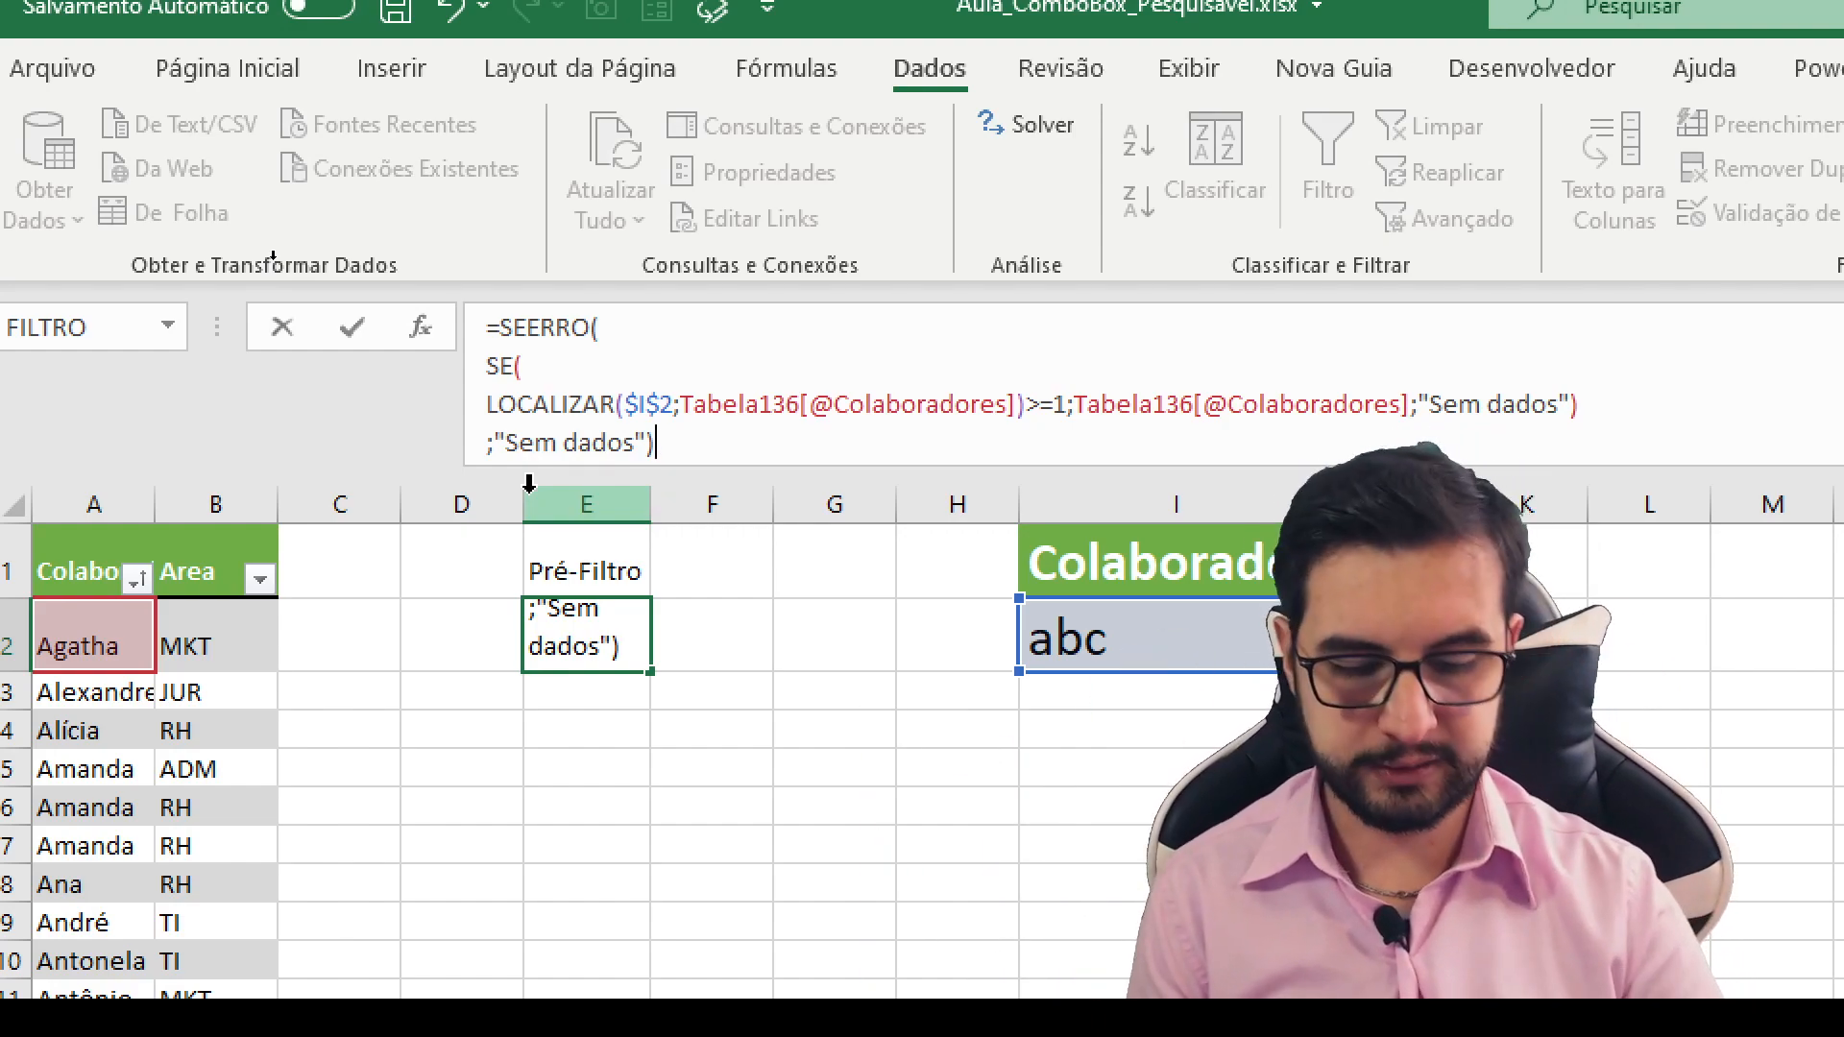
key("Return")
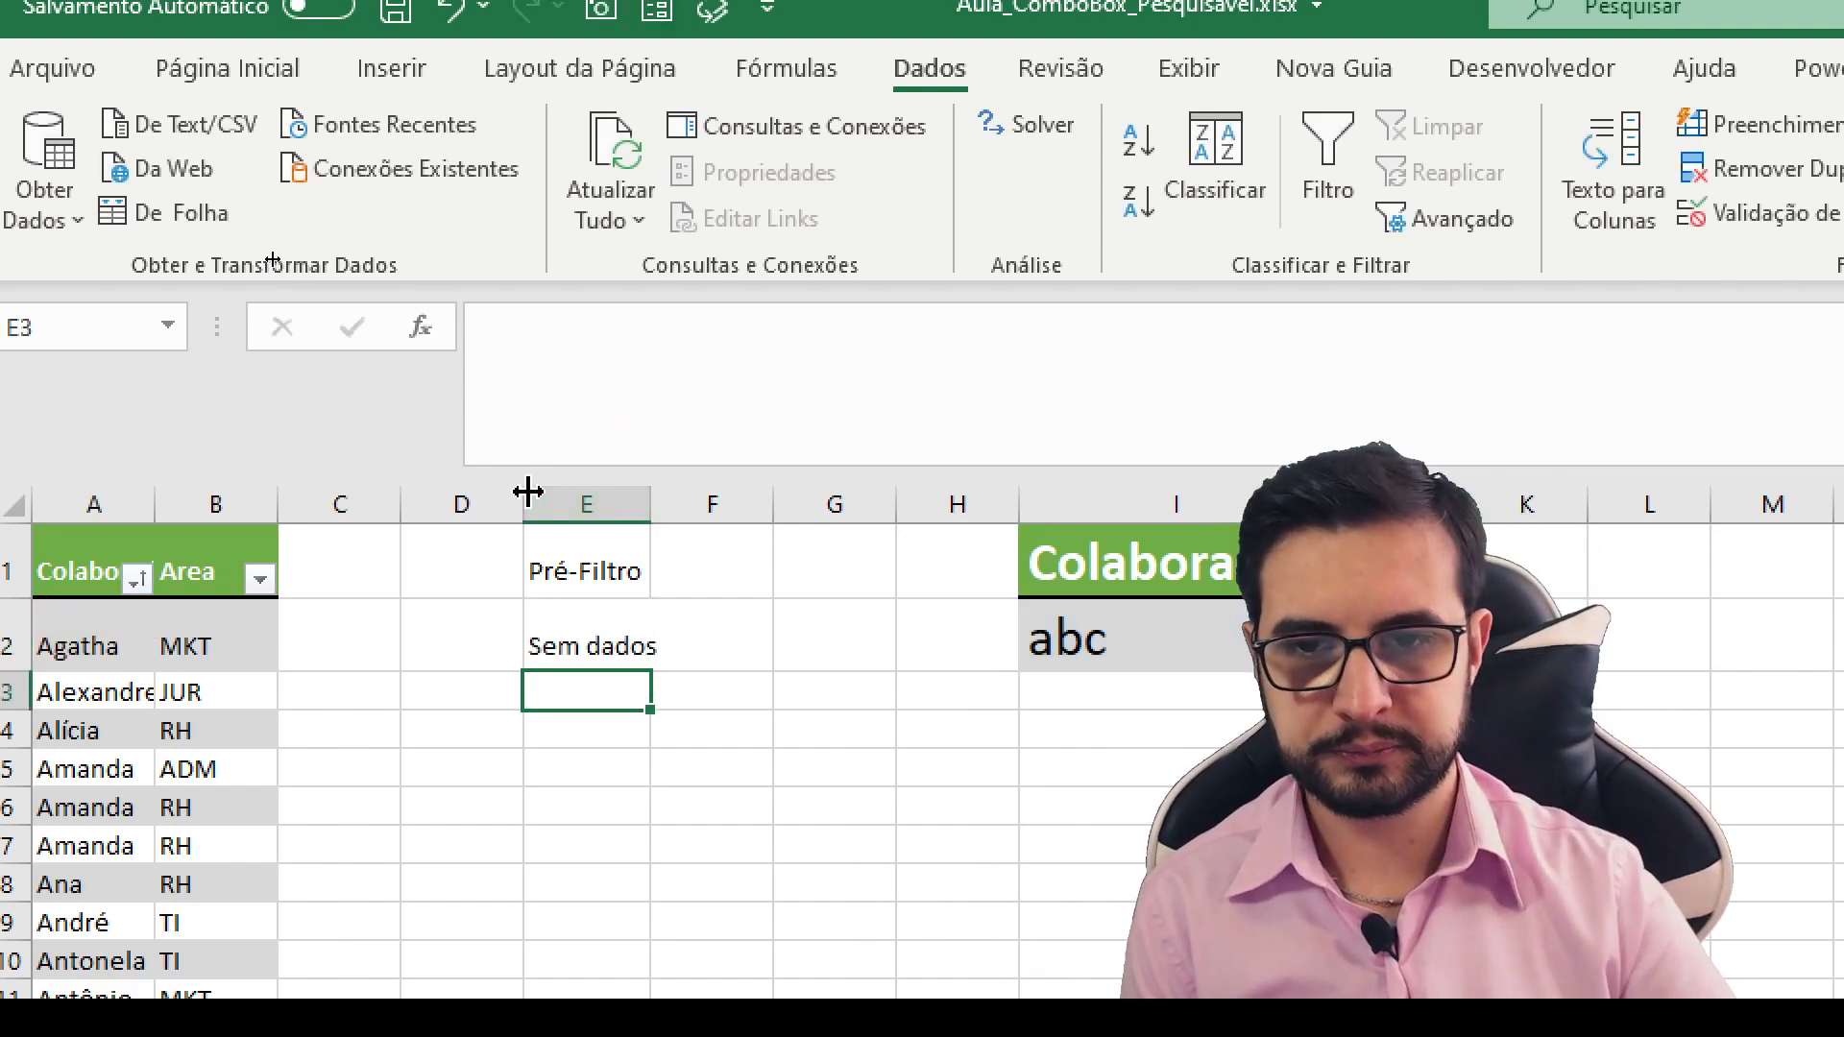
double_click(650, 492)
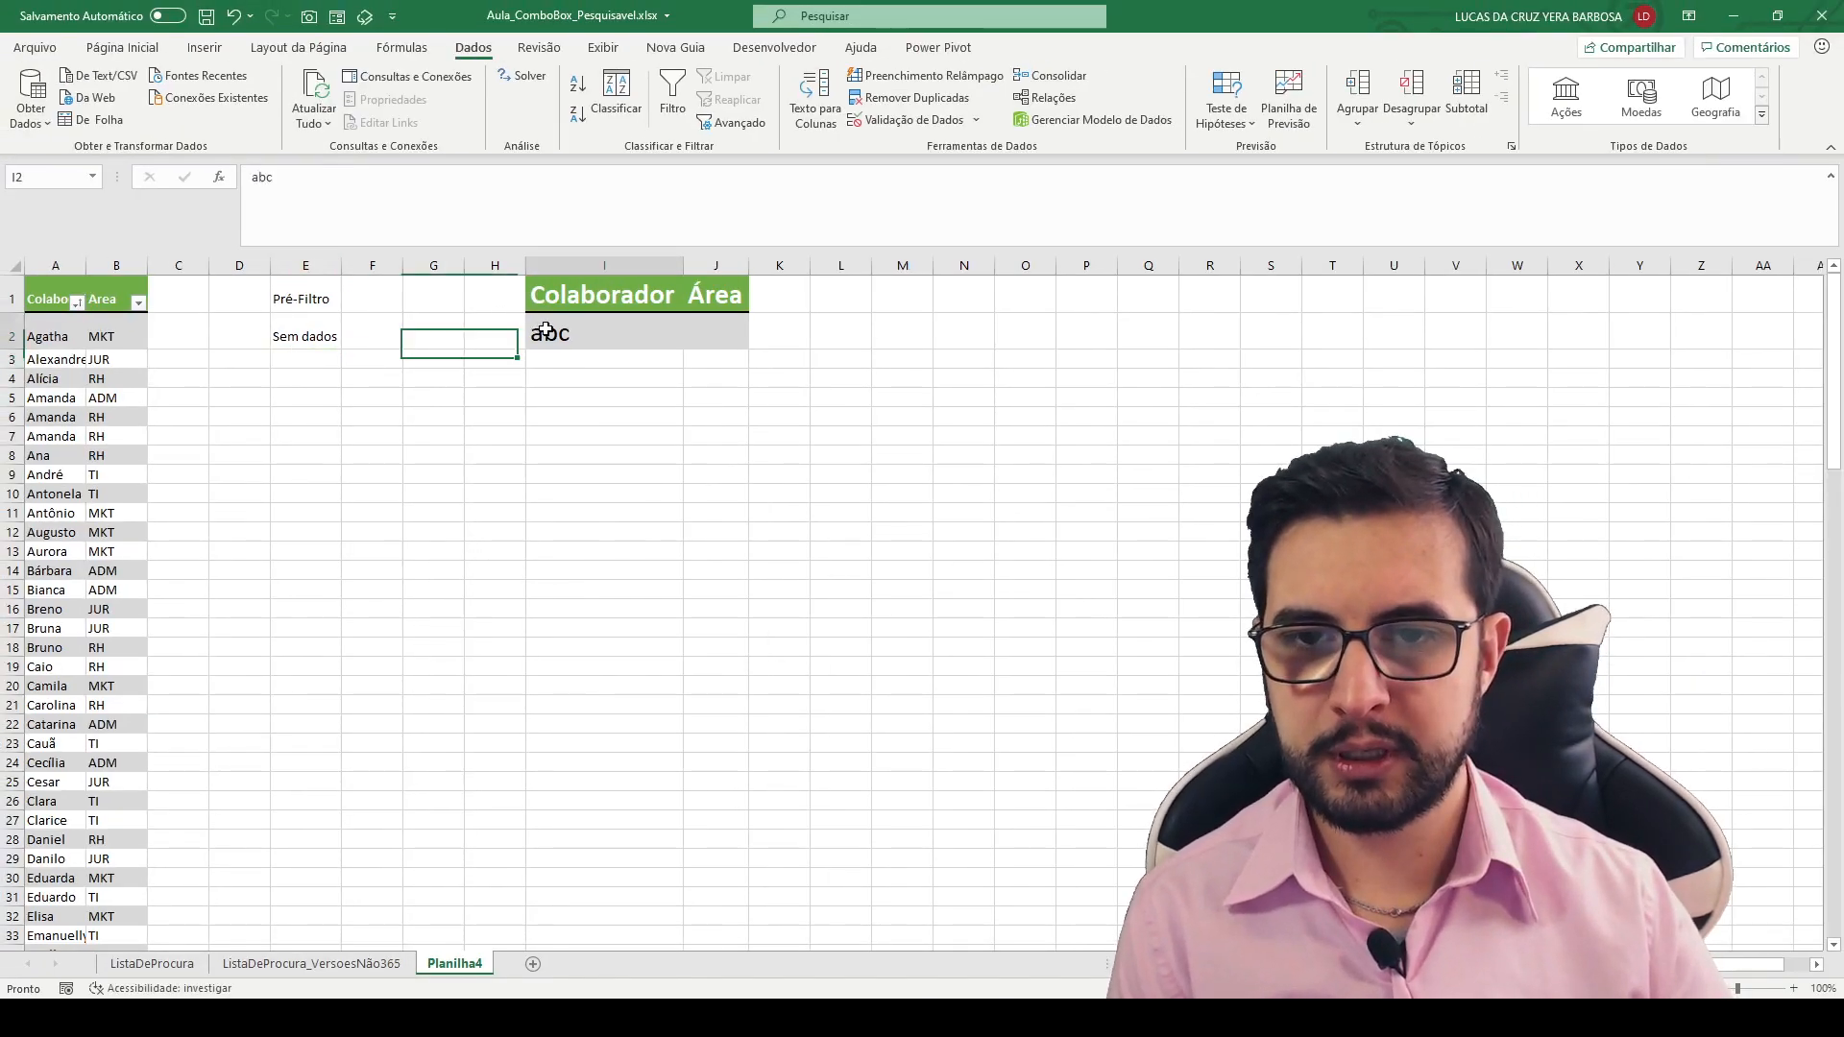
- Test the E2 formula by entering t as the search text in I2, and restore abc
left_click(1252, 655)
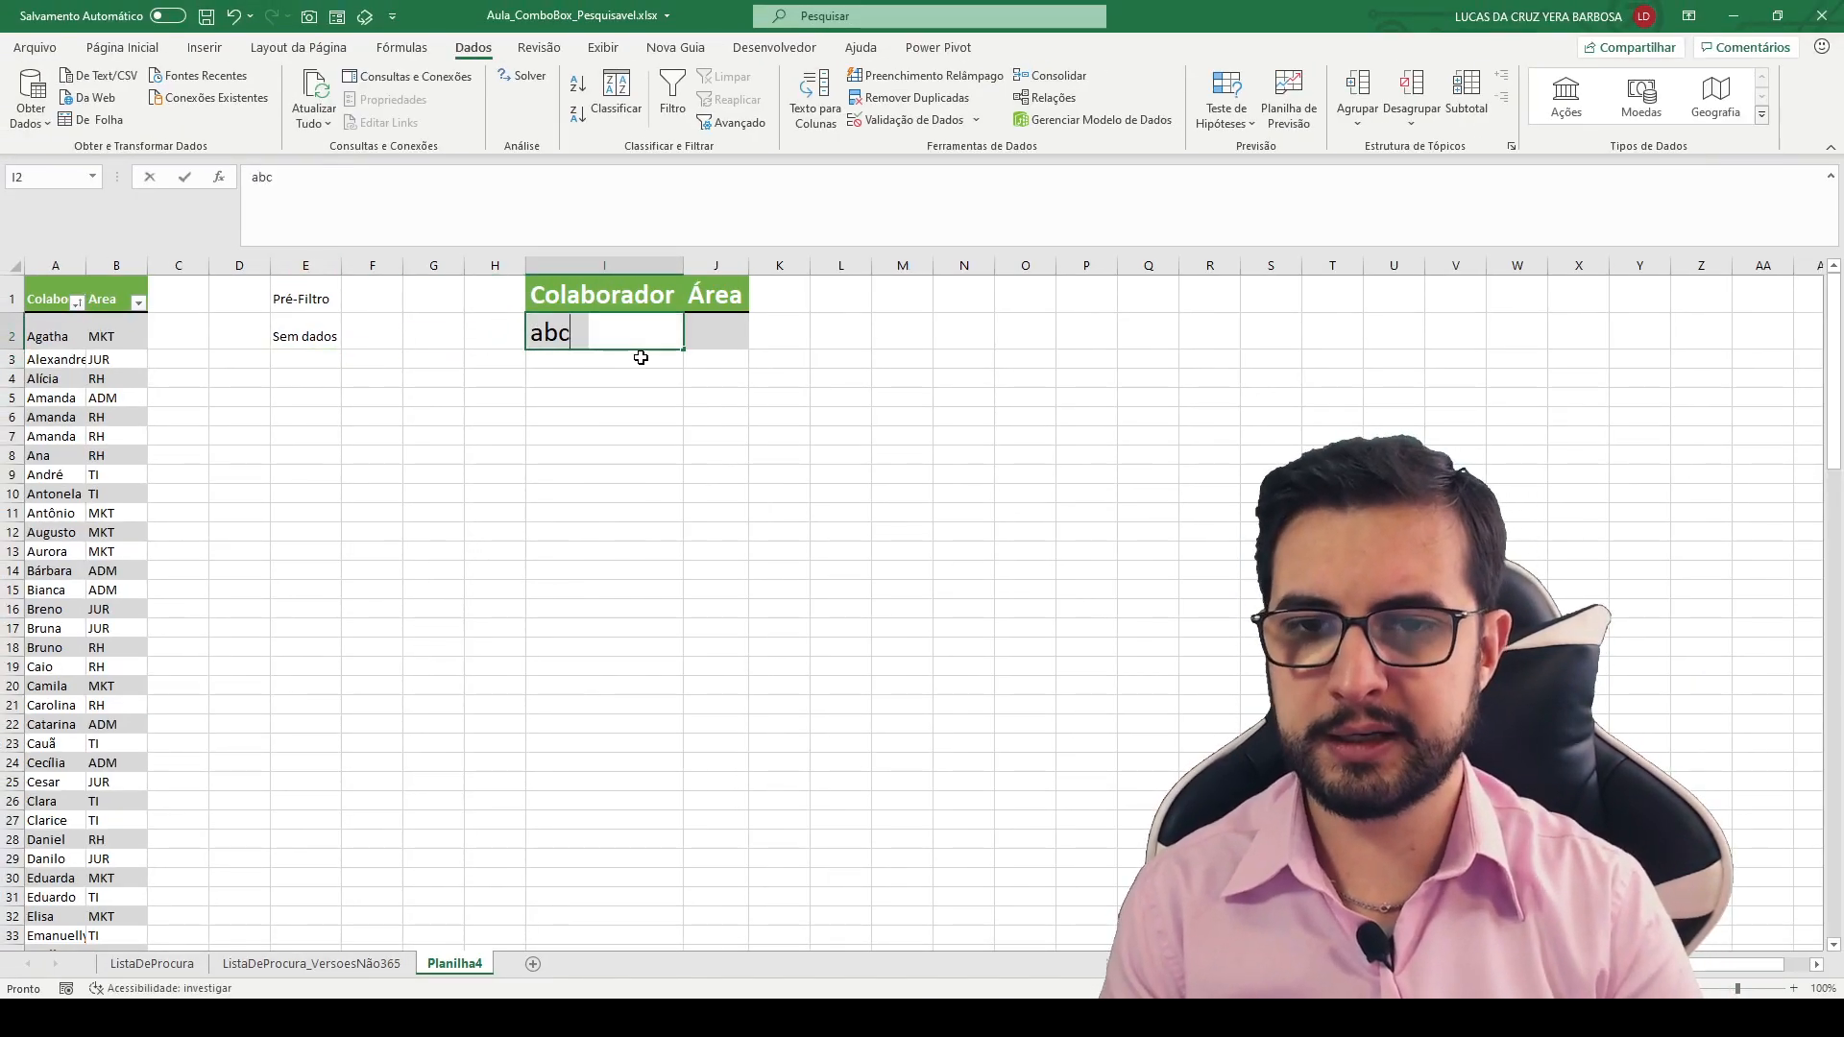
type("t")
key("Return")
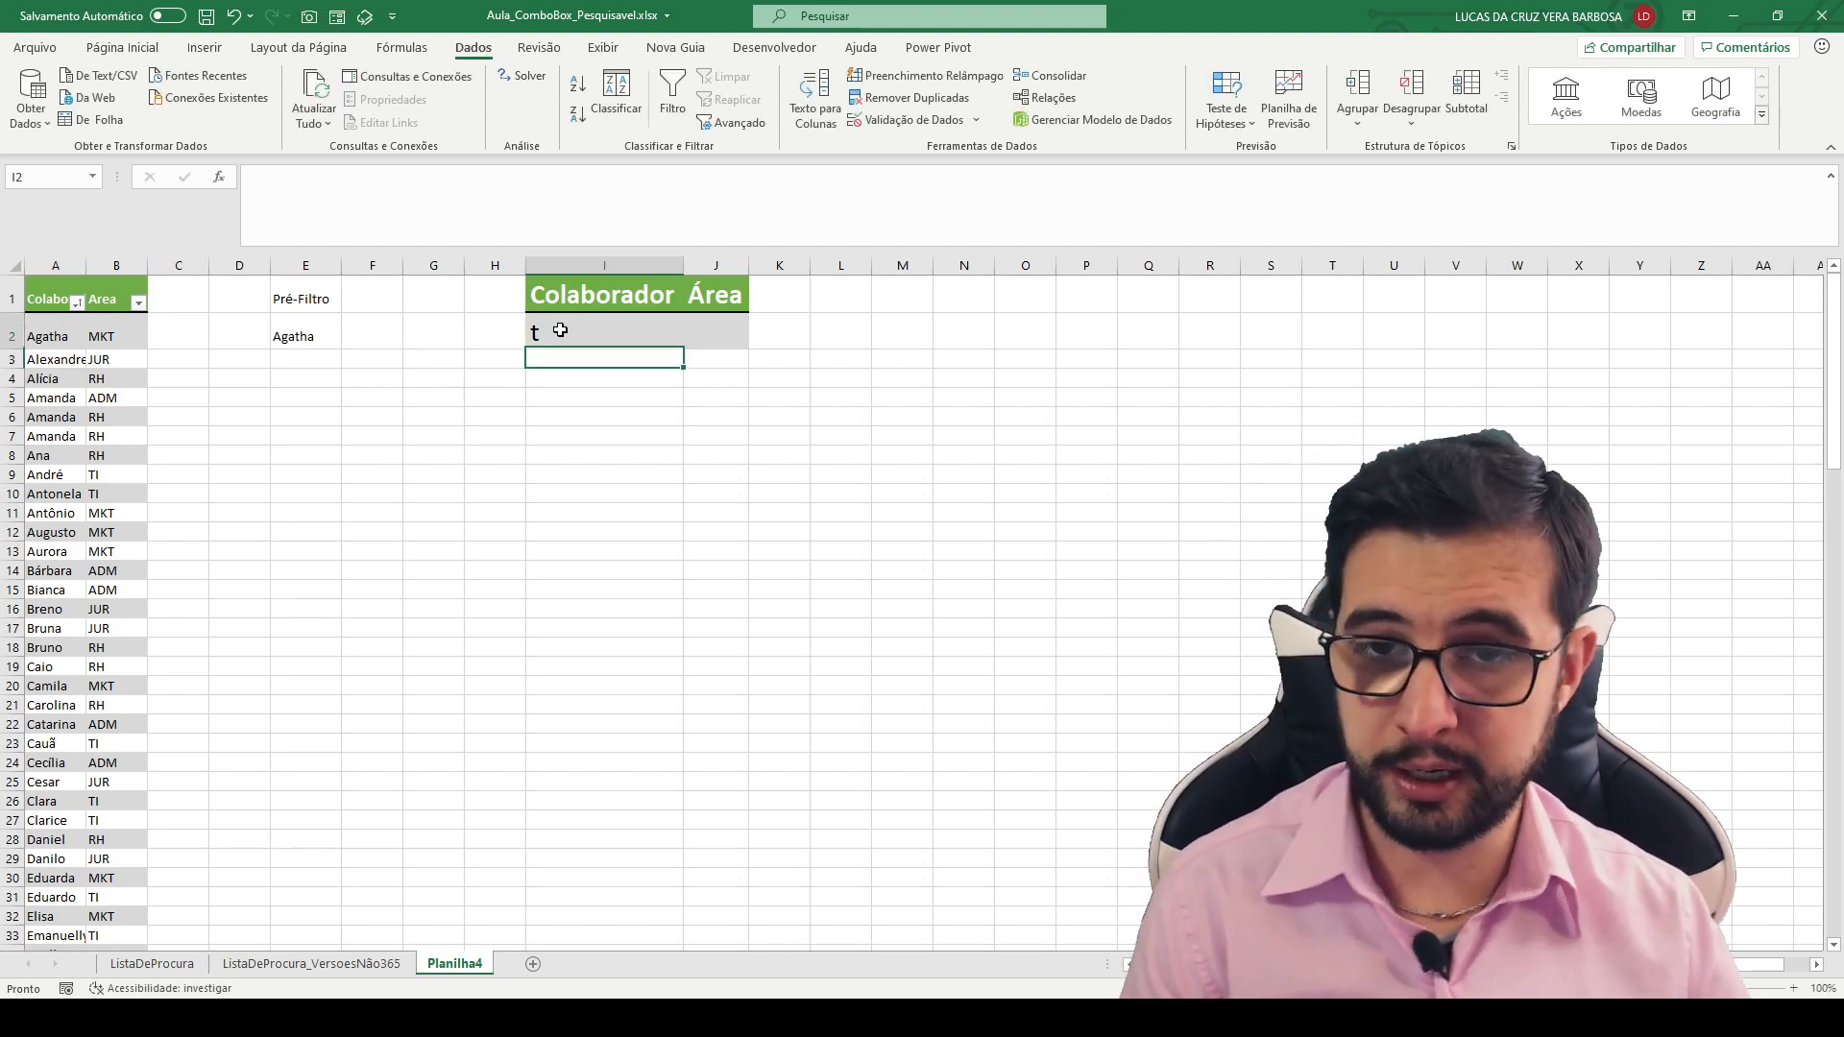
left_click(560, 332)
type("abc")
key("Return")
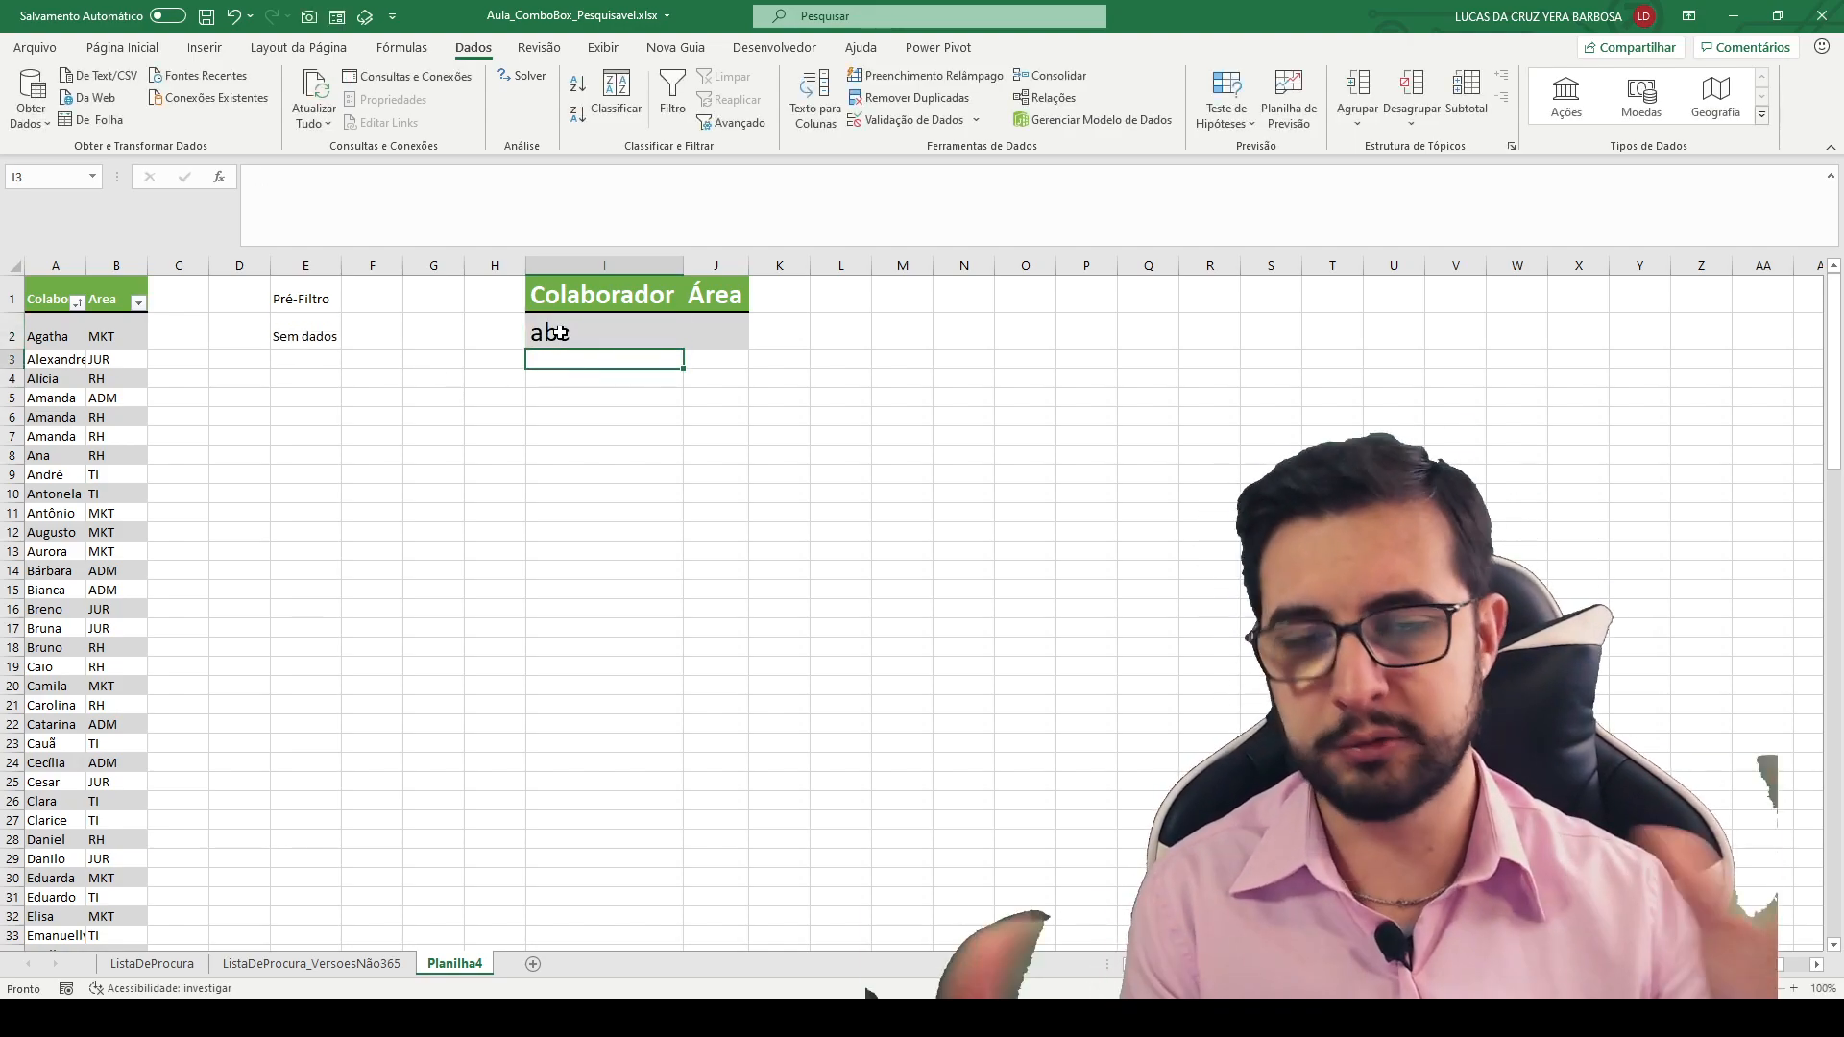
- Fill the Pré-Filtro formula from E2 down to E118, the last row of the collaborator table, and check the copied formula
left_click(326, 333)
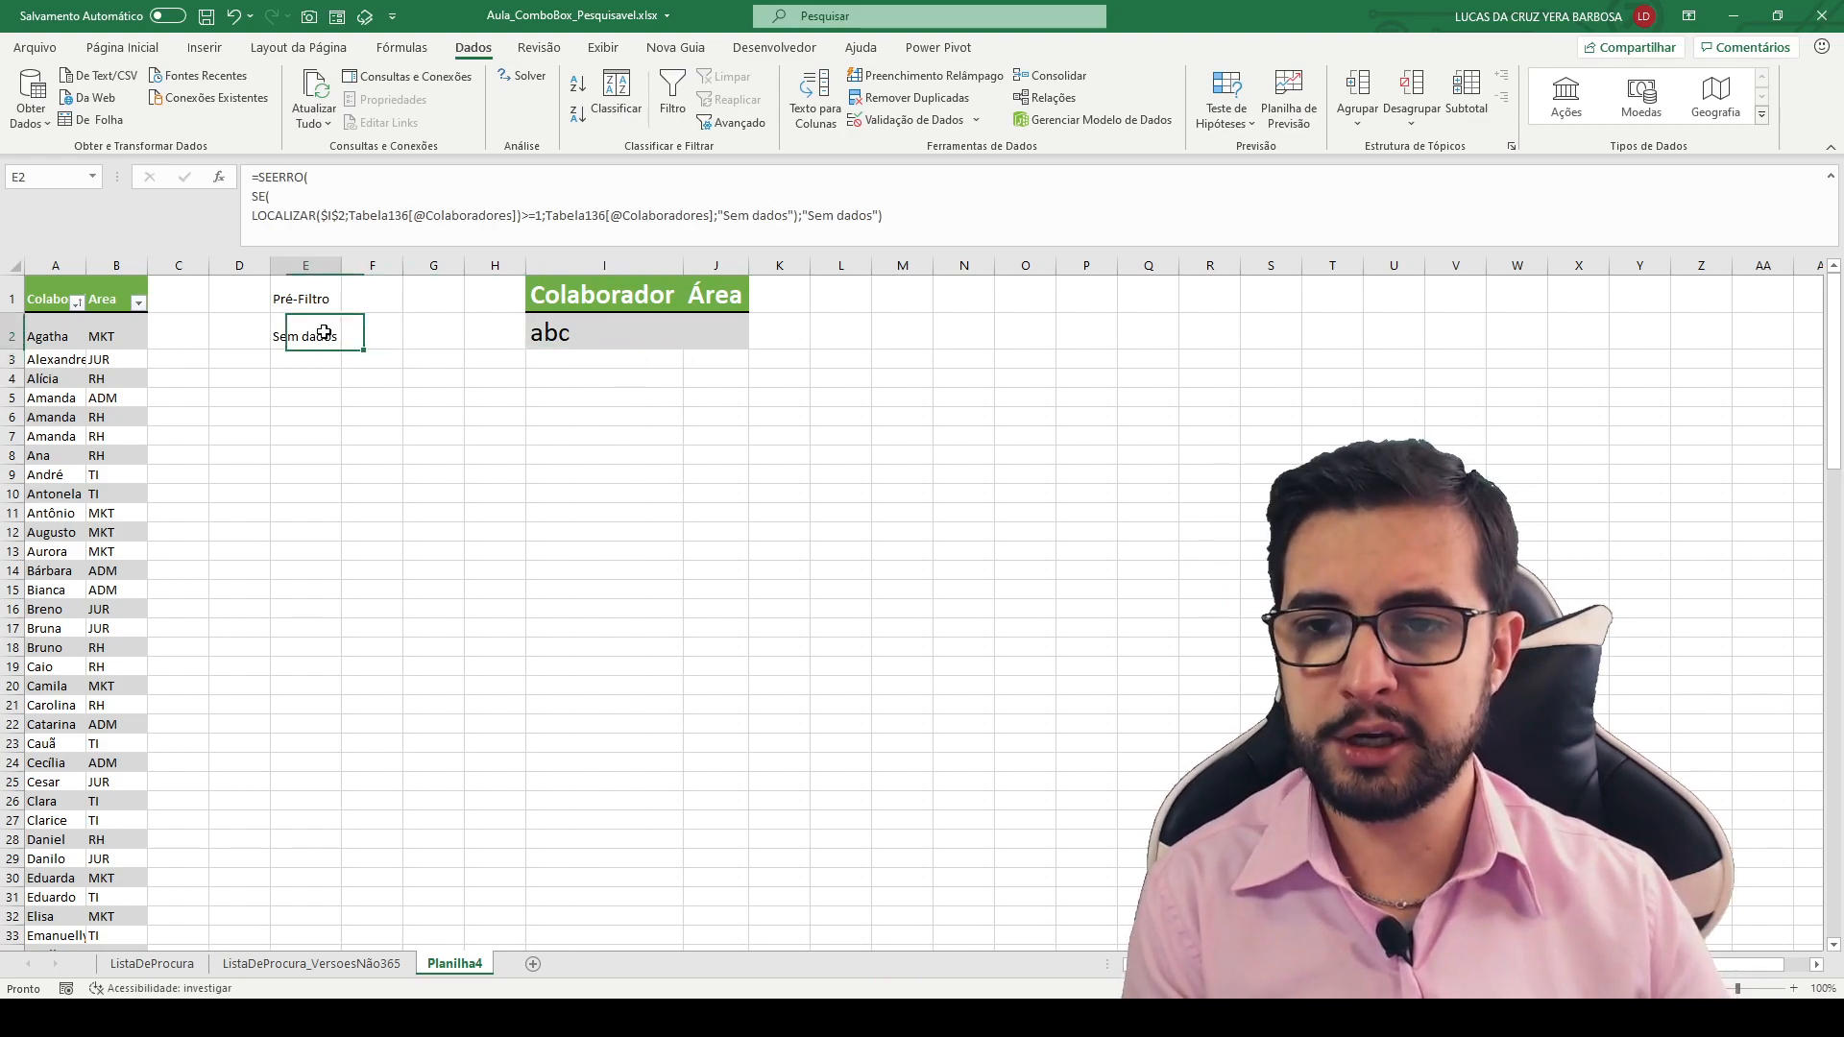
left_click_drag(343, 351, 325, 466)
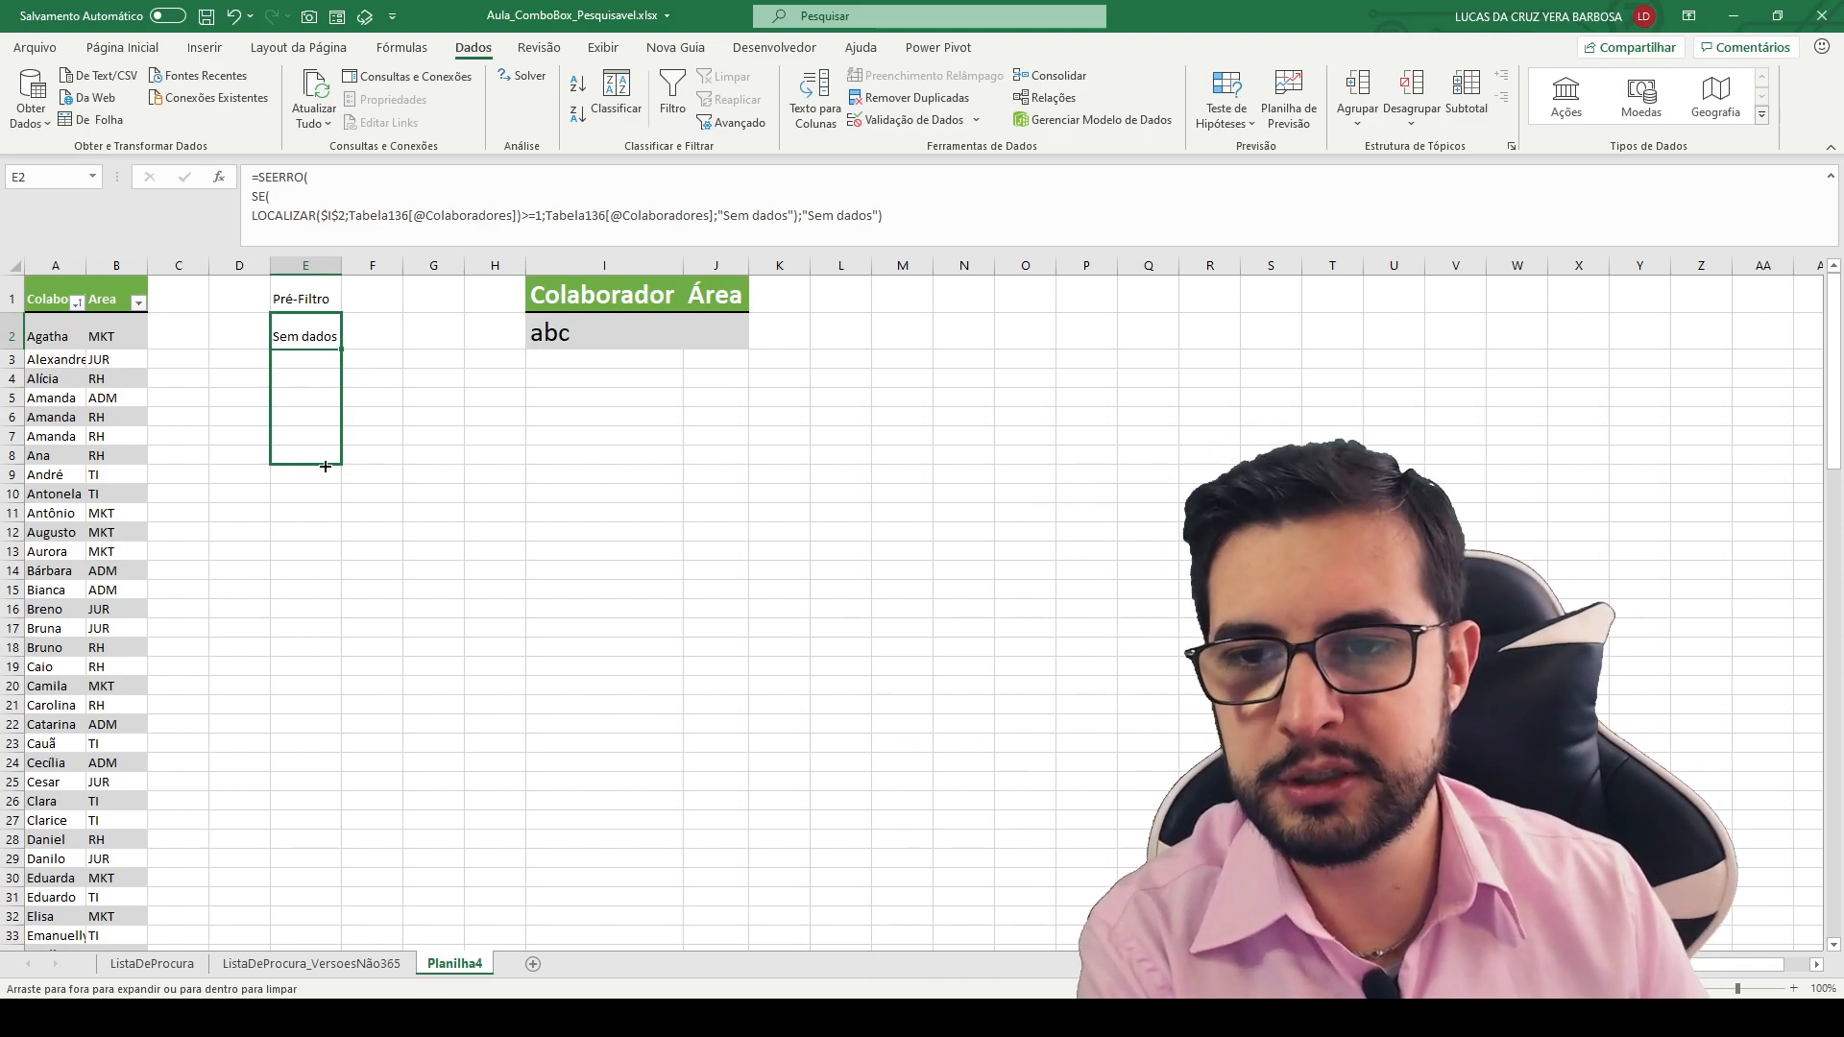
left_click_drag(335, 467, 346, 884)
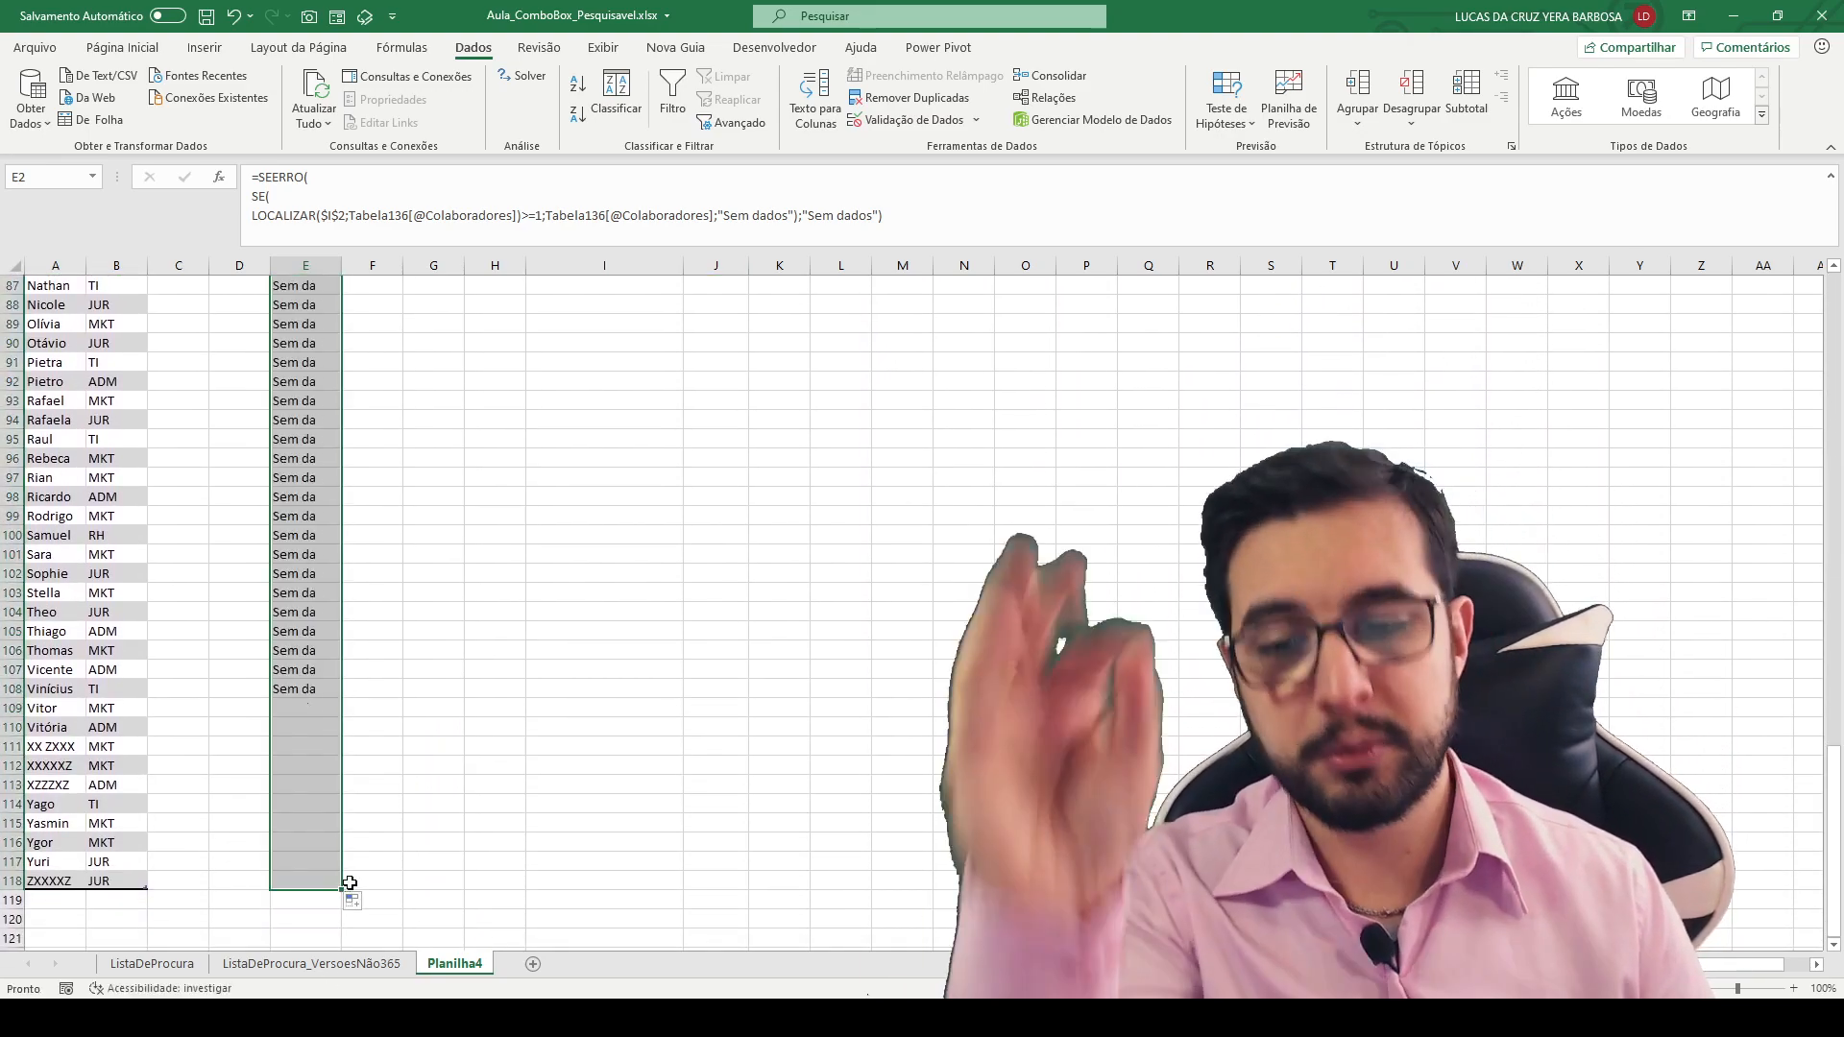
left_click(310, 725)
scroll(333, 761, "up", 14)
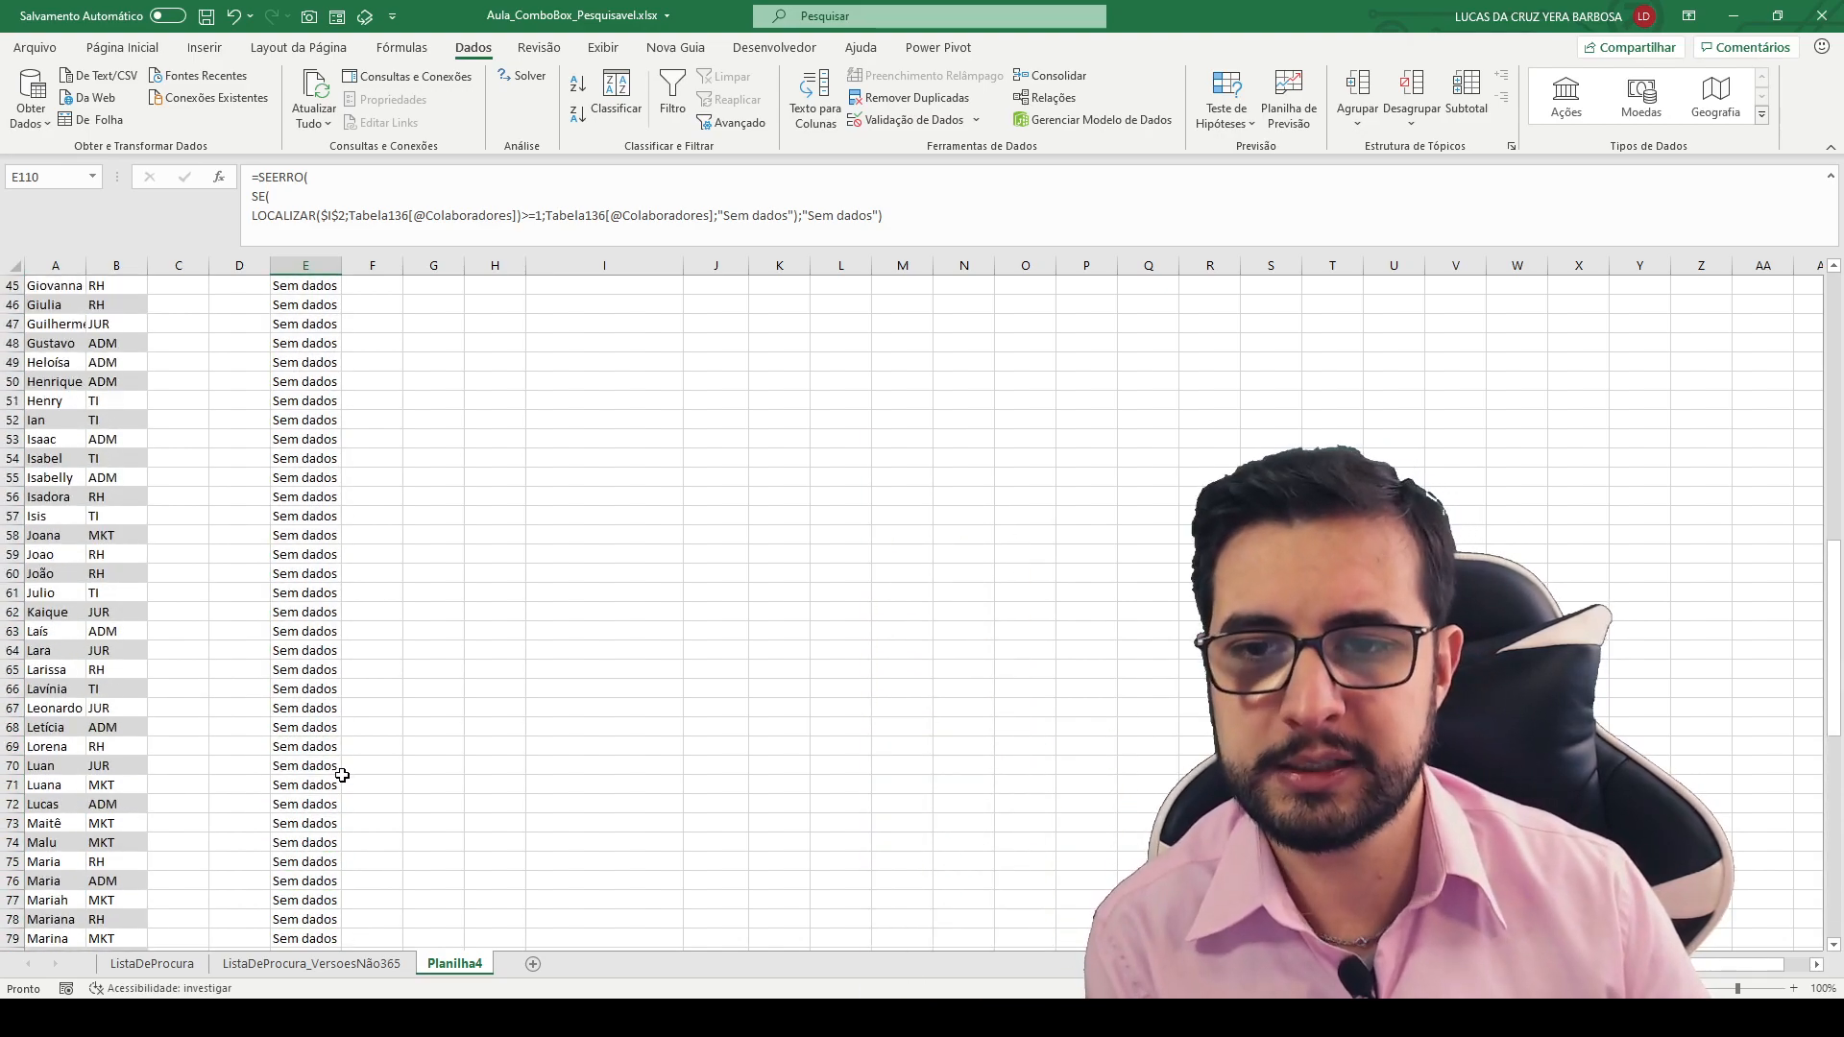
scroll(342, 775, "up", 15)
left_click(306, 336)
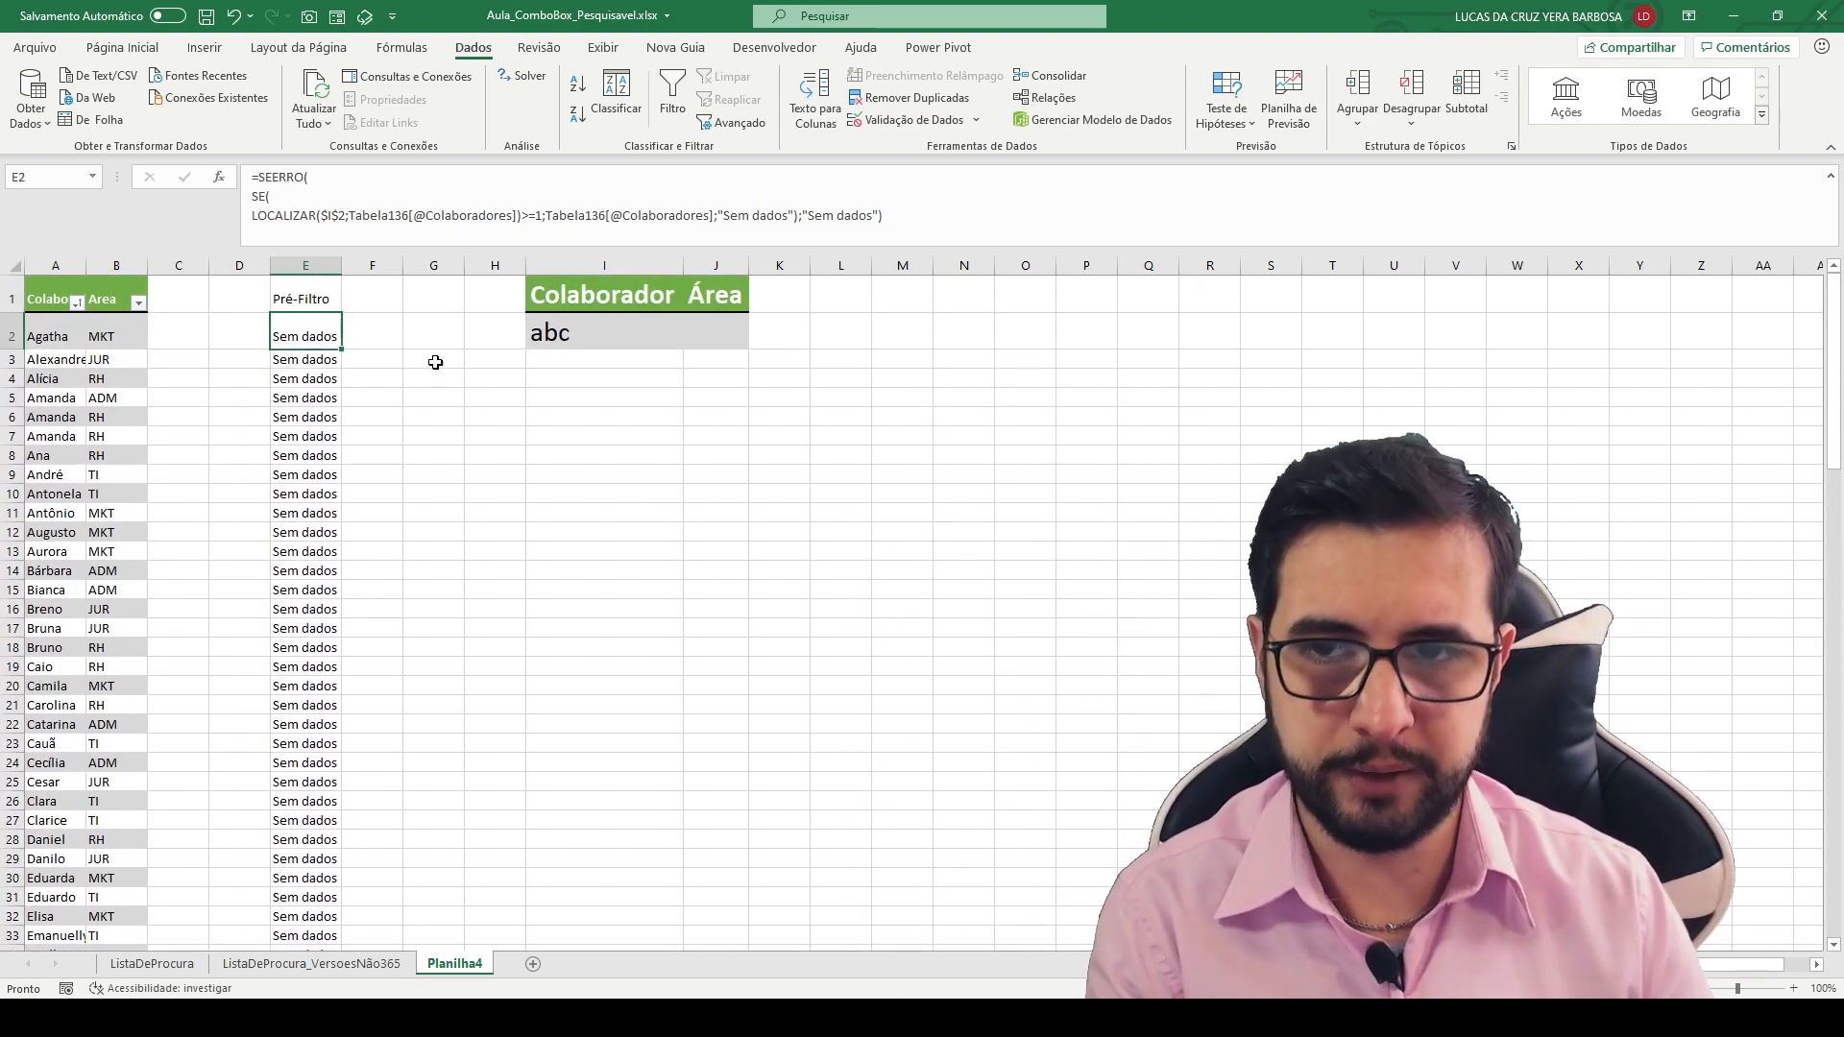
- Enter T as the search text in cell I2 to test the filled Pré-Filtro column
left_click(588, 330)
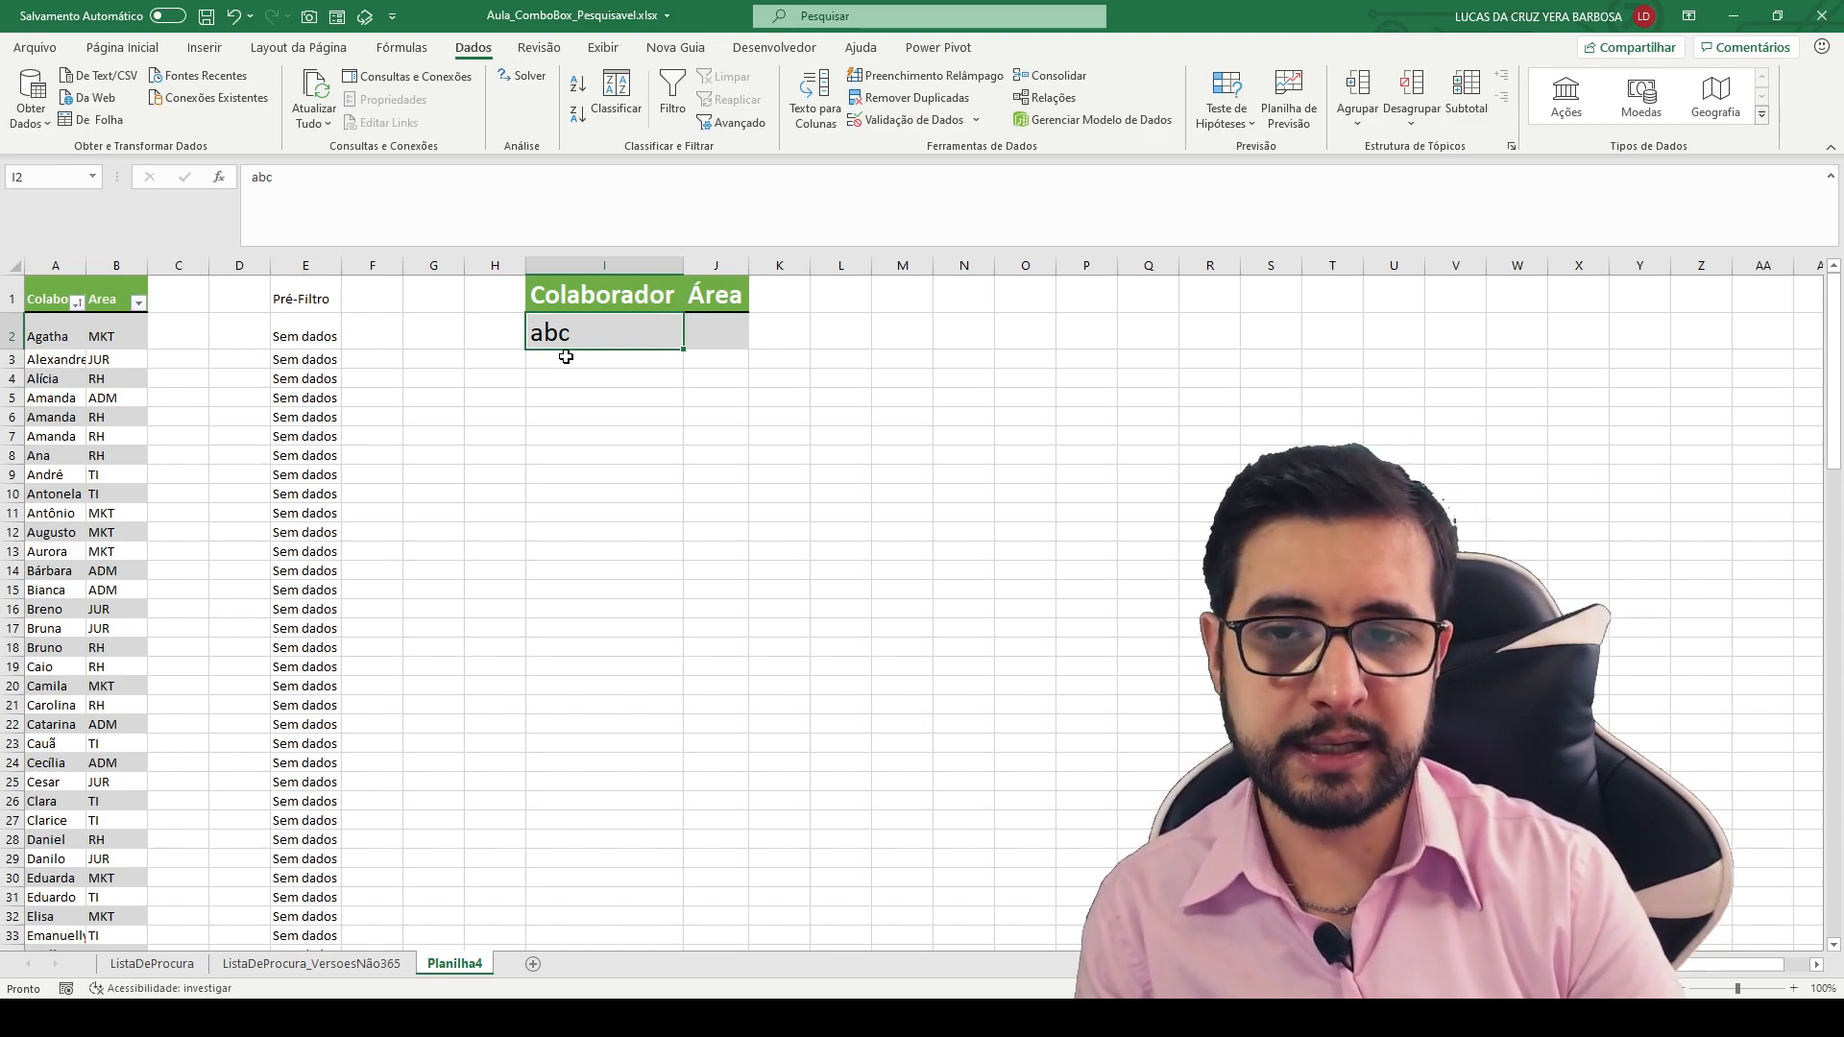
type("T")
key("Return")
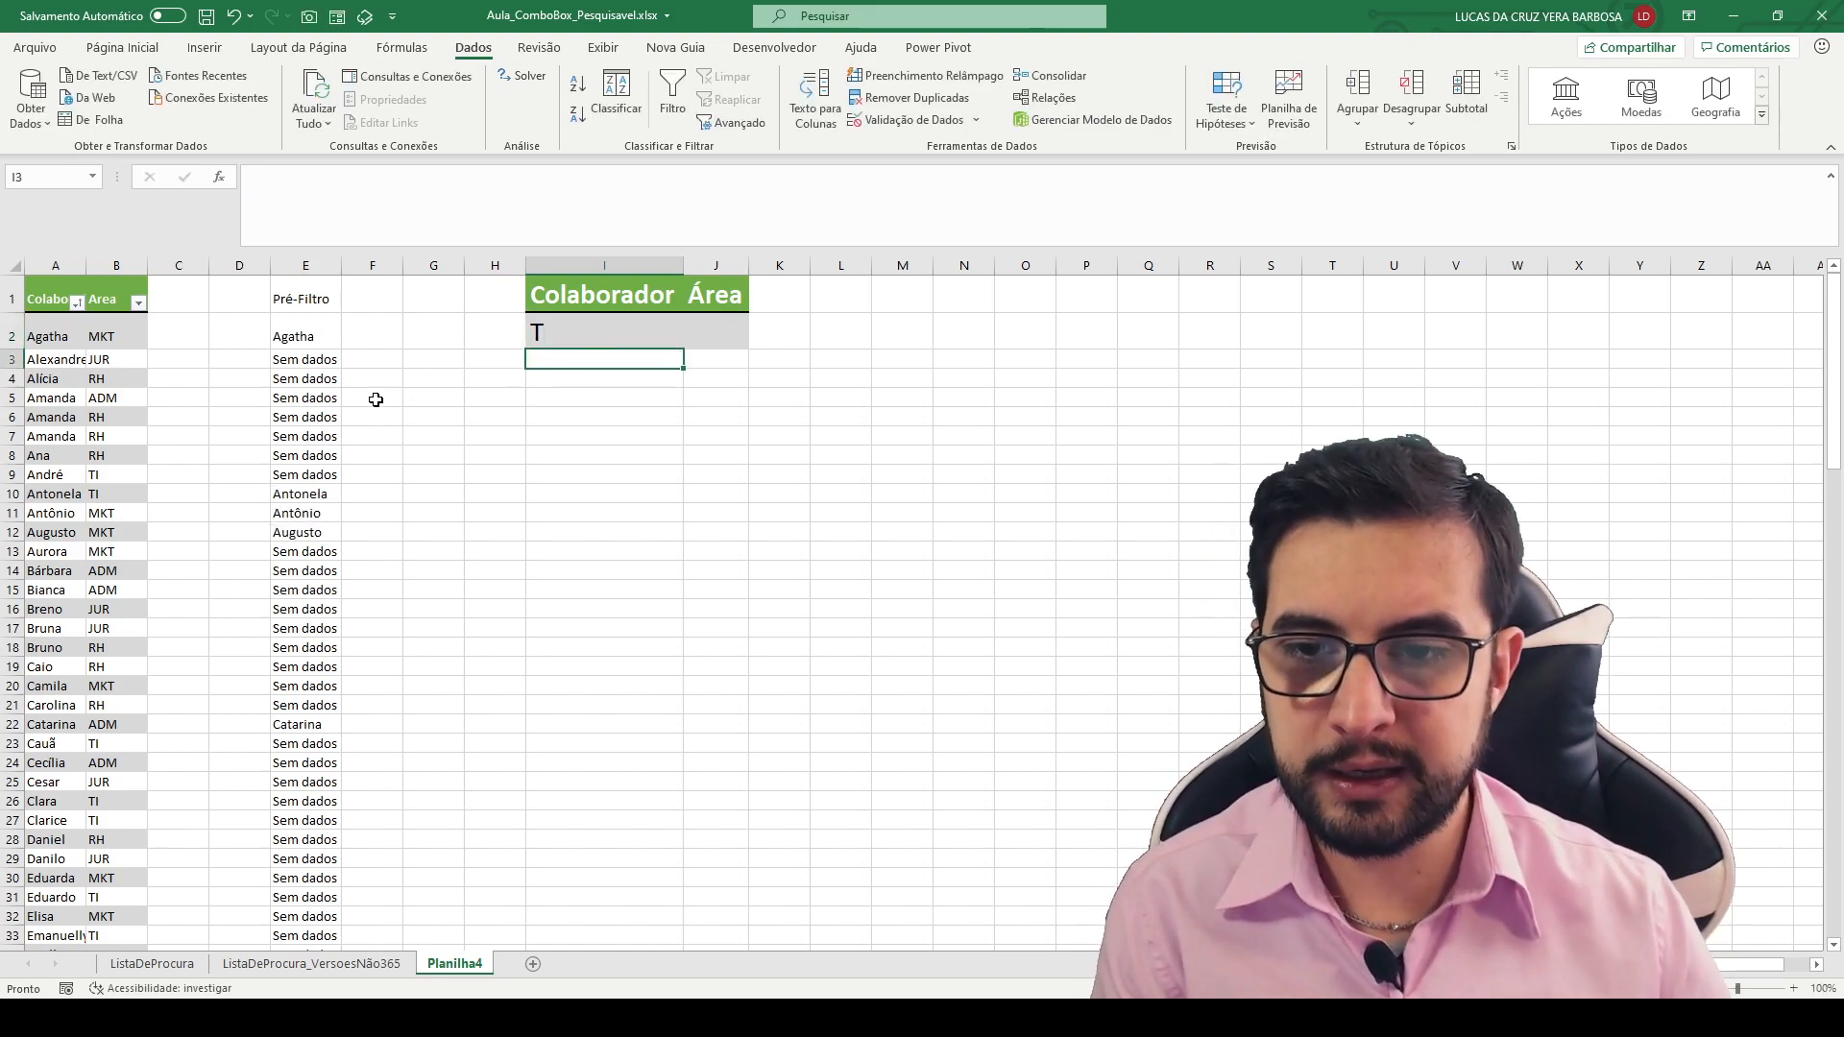
left_click_drag(331, 333, 487, 305)
mouse_move(337, 489)
left_mouse_down()
mouse_move(437, 488)
mouse_move(434, 538)
left_mouse_up()
left_click_drag(342, 727, 558, 727)
key("Escape")
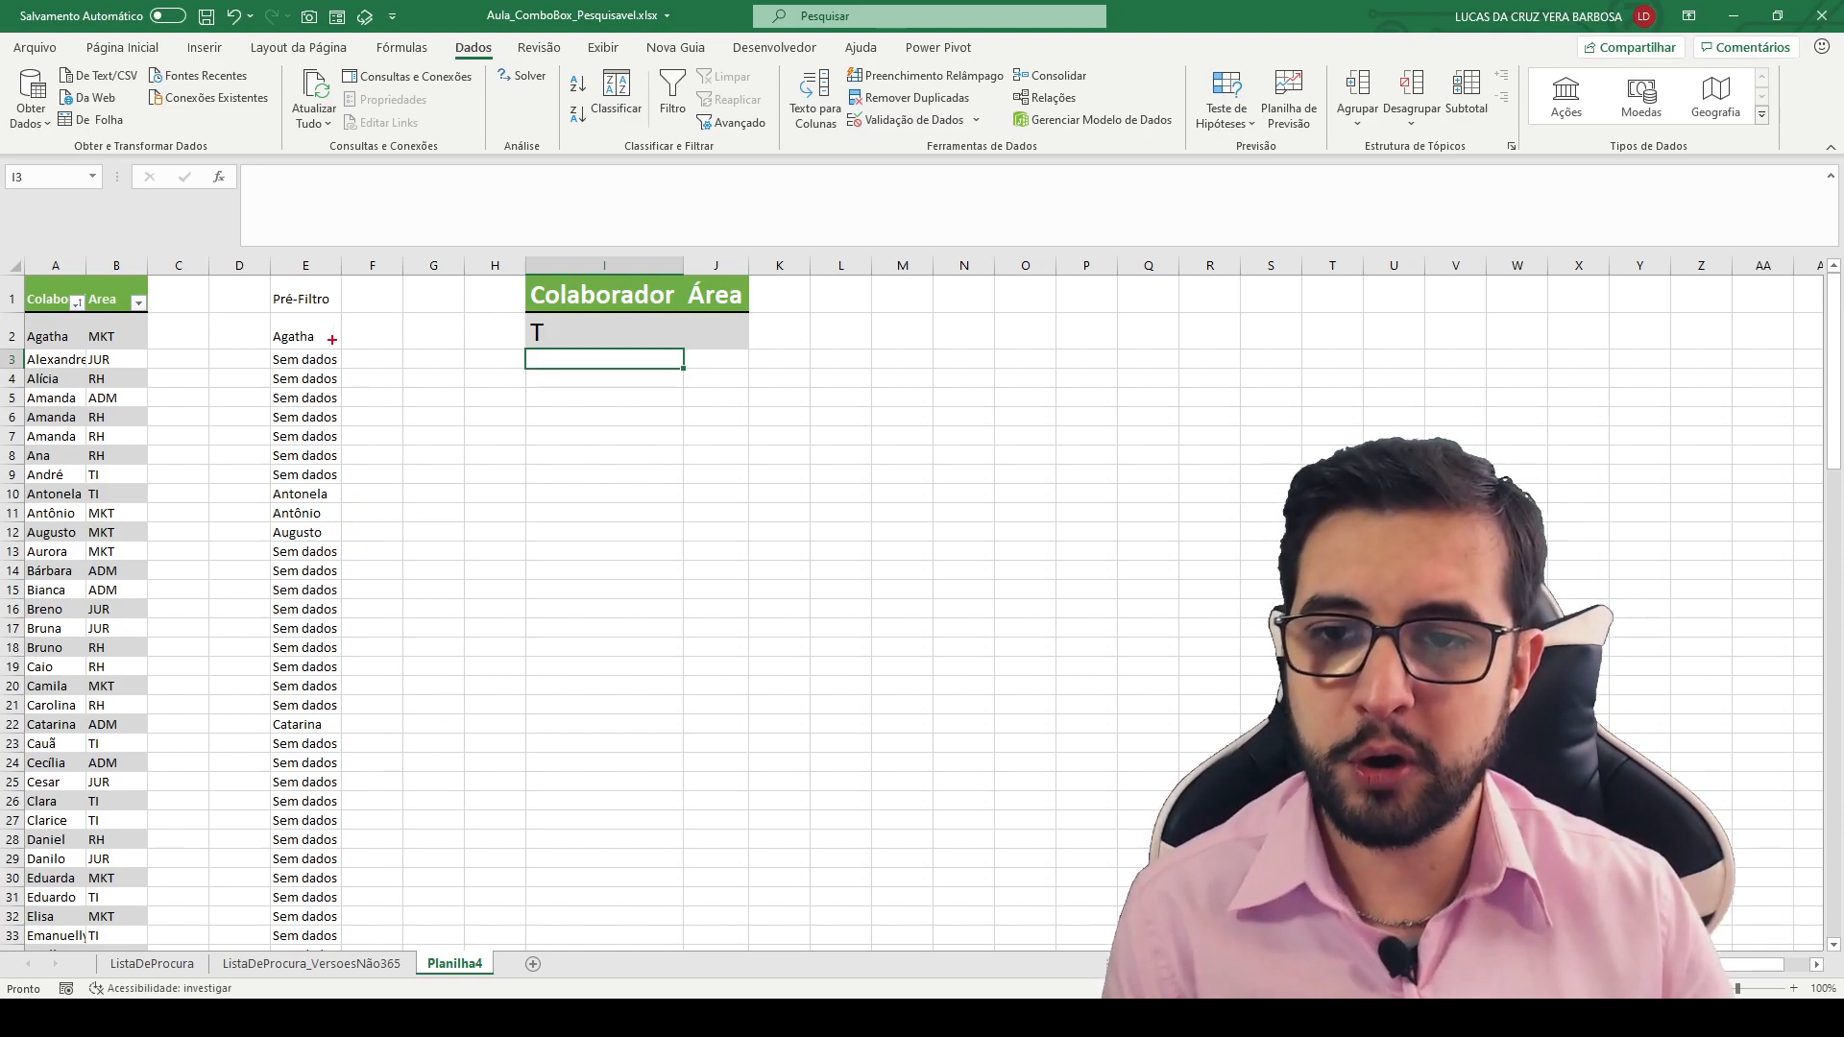
left_click_drag(269, 315, 341, 347)
mouse_move(267, 492)
left_mouse_down()
mouse_move(360, 506)
mouse_move(370, 536)
left_mouse_up()
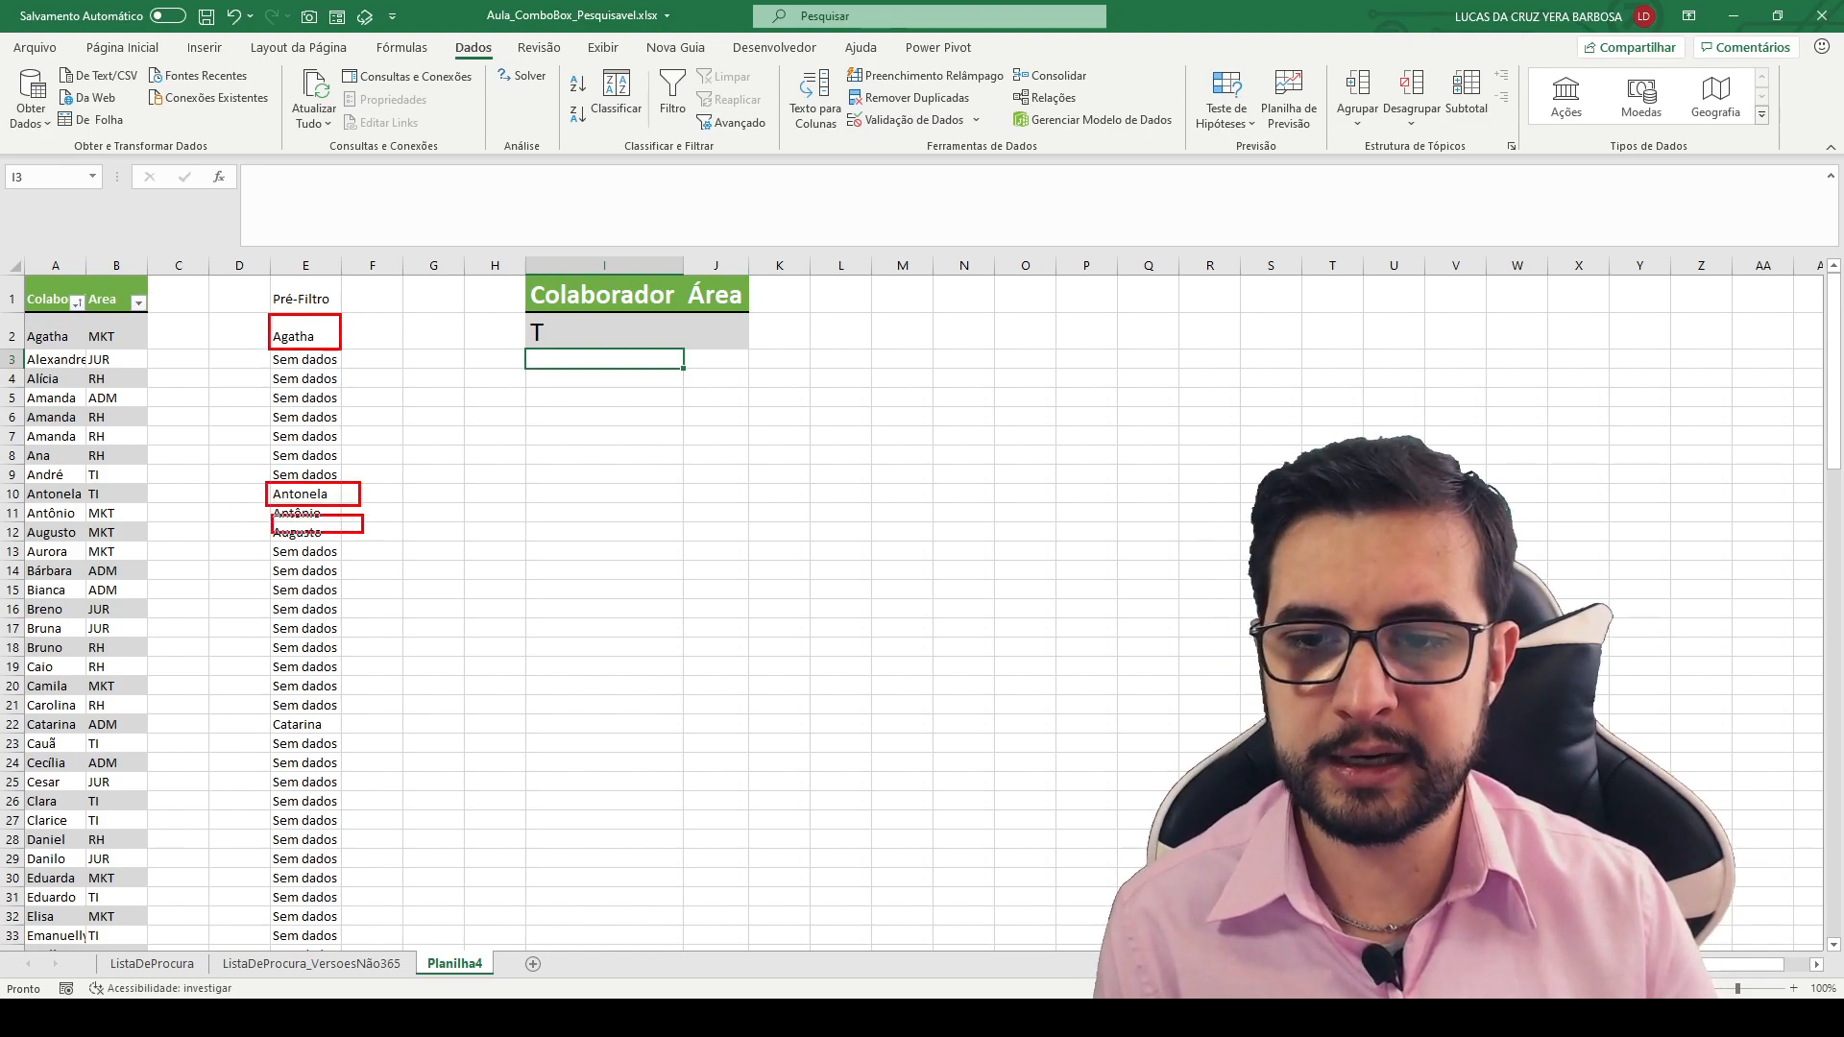
mouse_move(149, 350)
left_mouse_down()
mouse_move(266, 394)
mouse_move(267, 440)
mouse_move(241, 472)
left_mouse_up()
left_click_drag(272, 365, 345, 500)
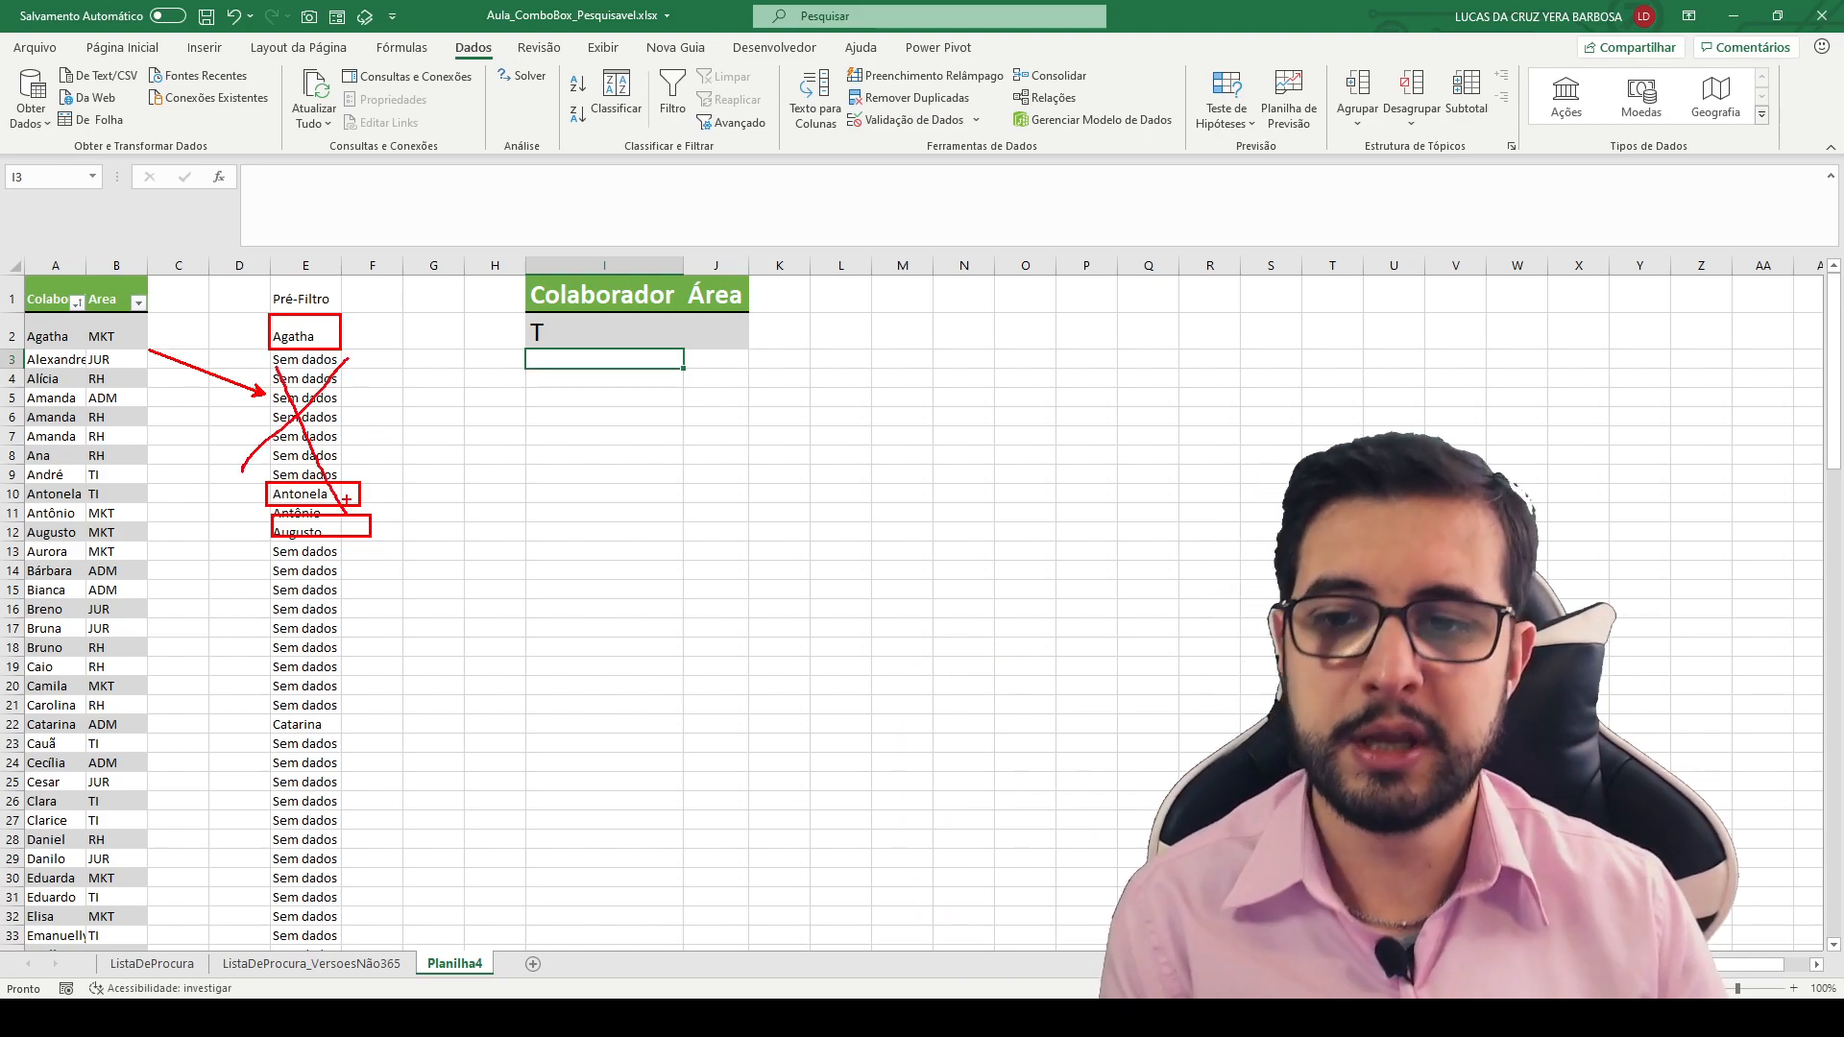
key("Escape")
left_click(246, 307)
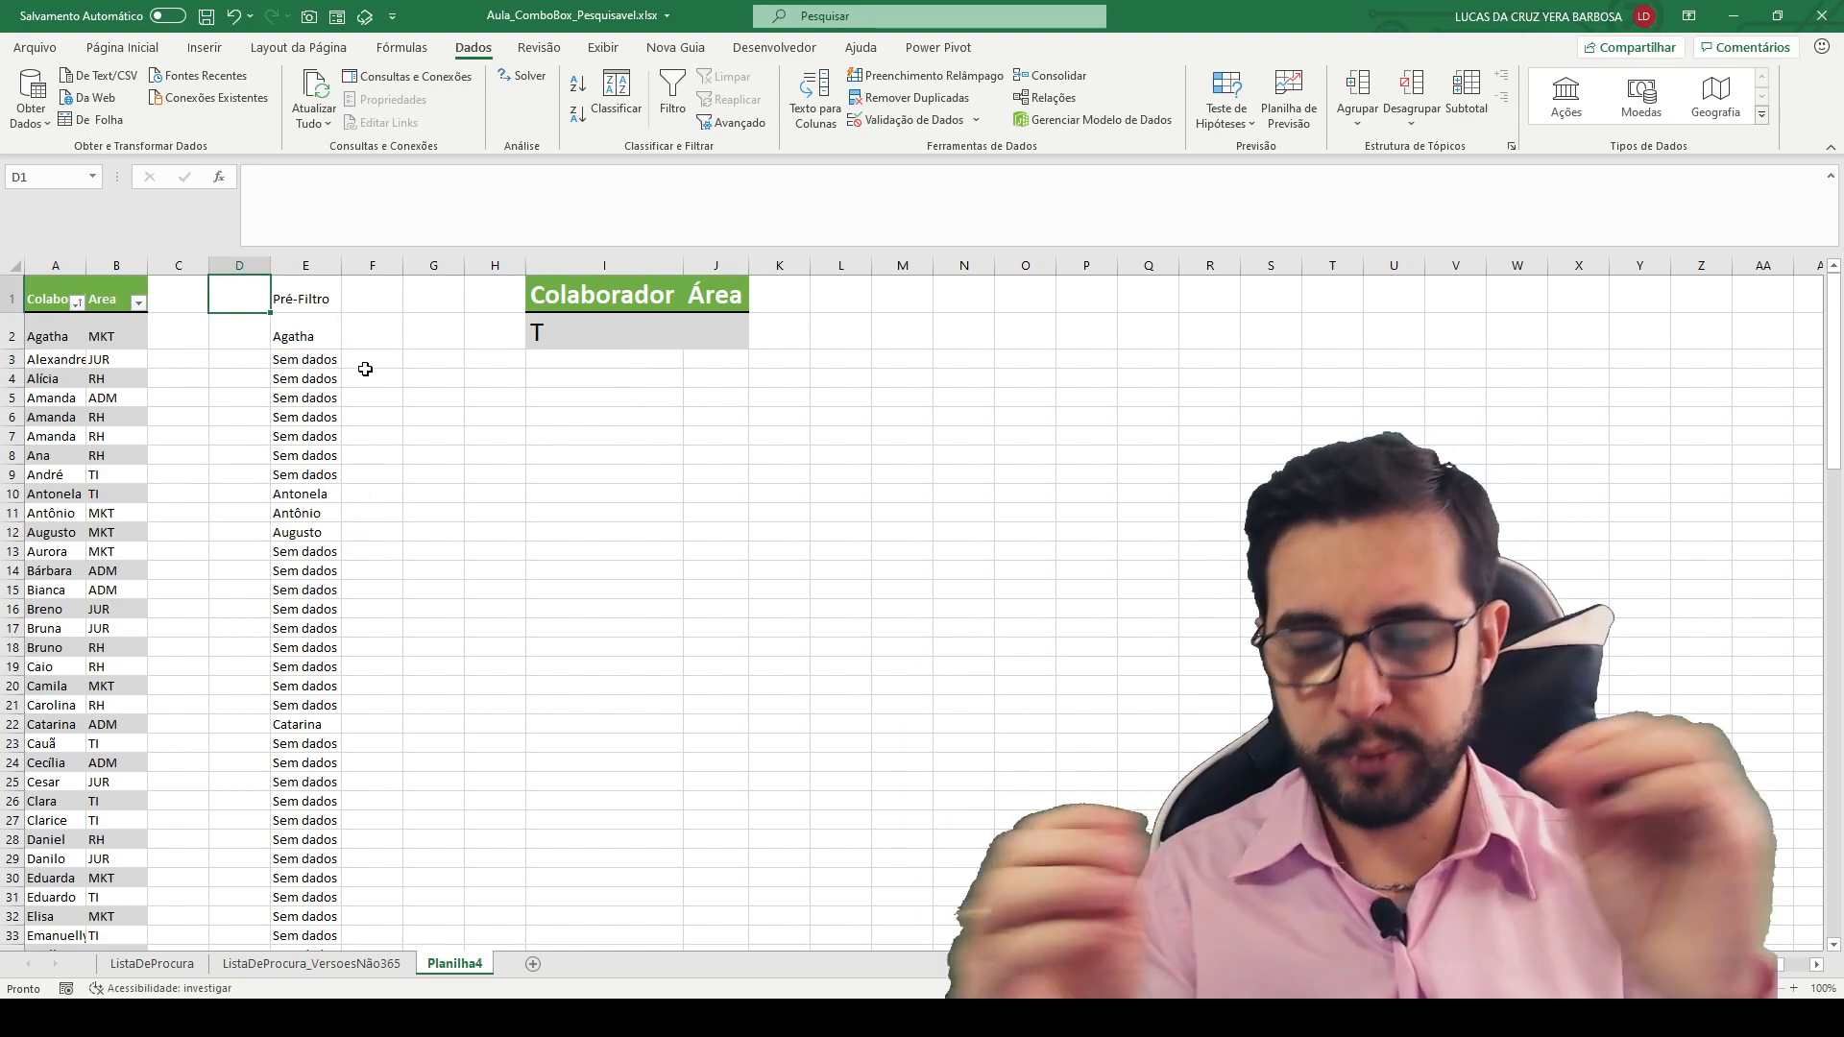
type("Pos")
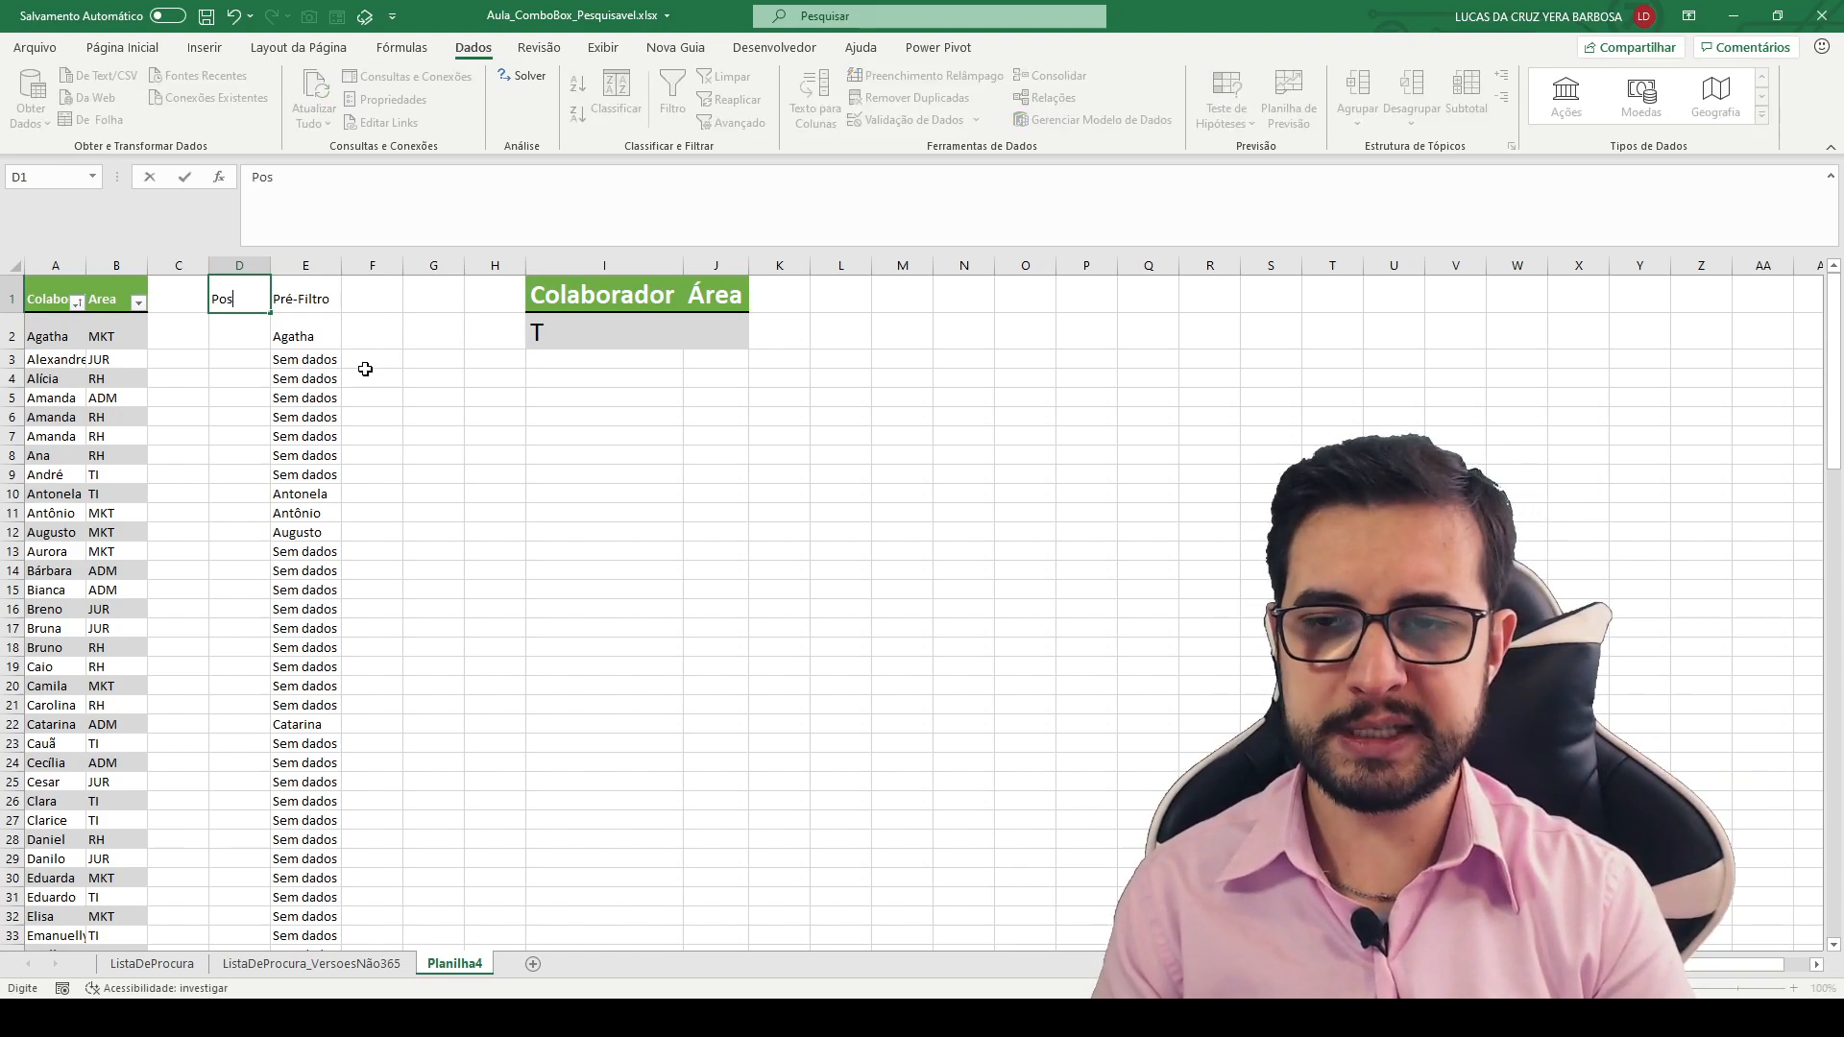
key("Escape")
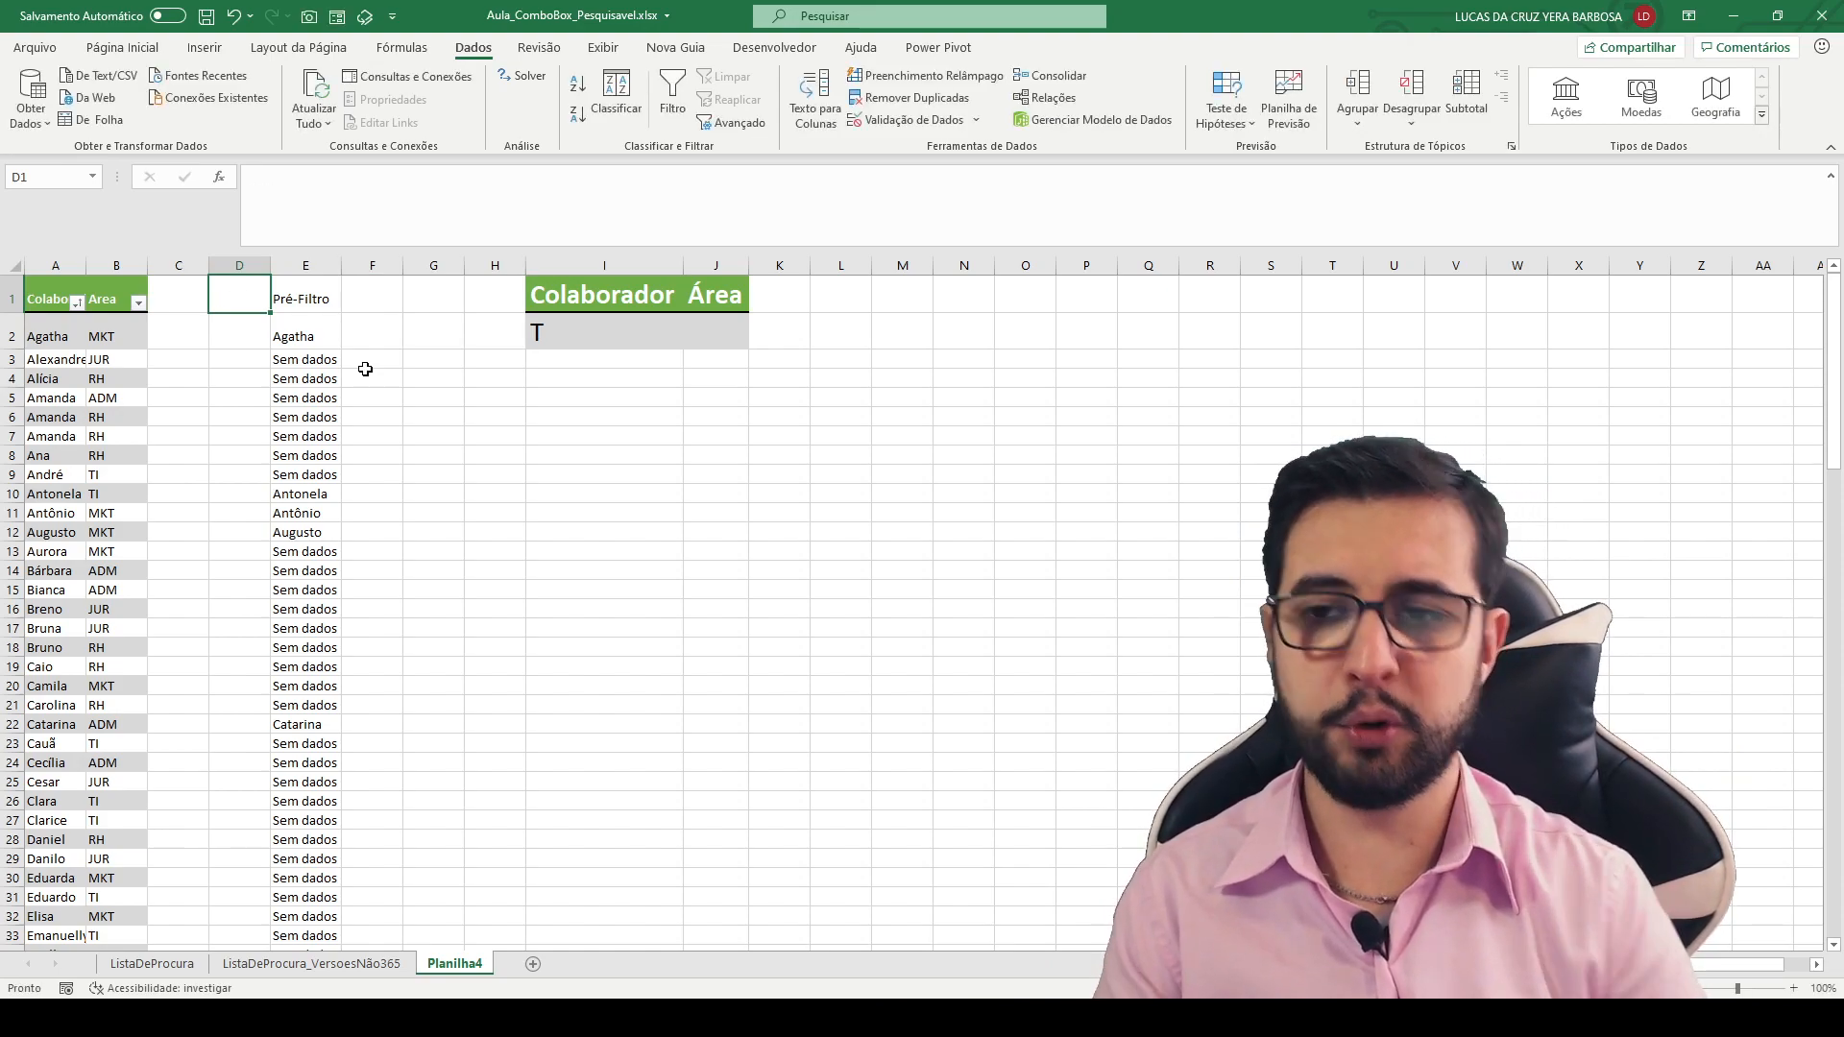
- Insert a blank column at H, enter PosiçãoDaValidaçãoDeDados as the header in G1 and autofit column G
right_click(480, 262)
left_click(540, 427)
left_click(445, 299)
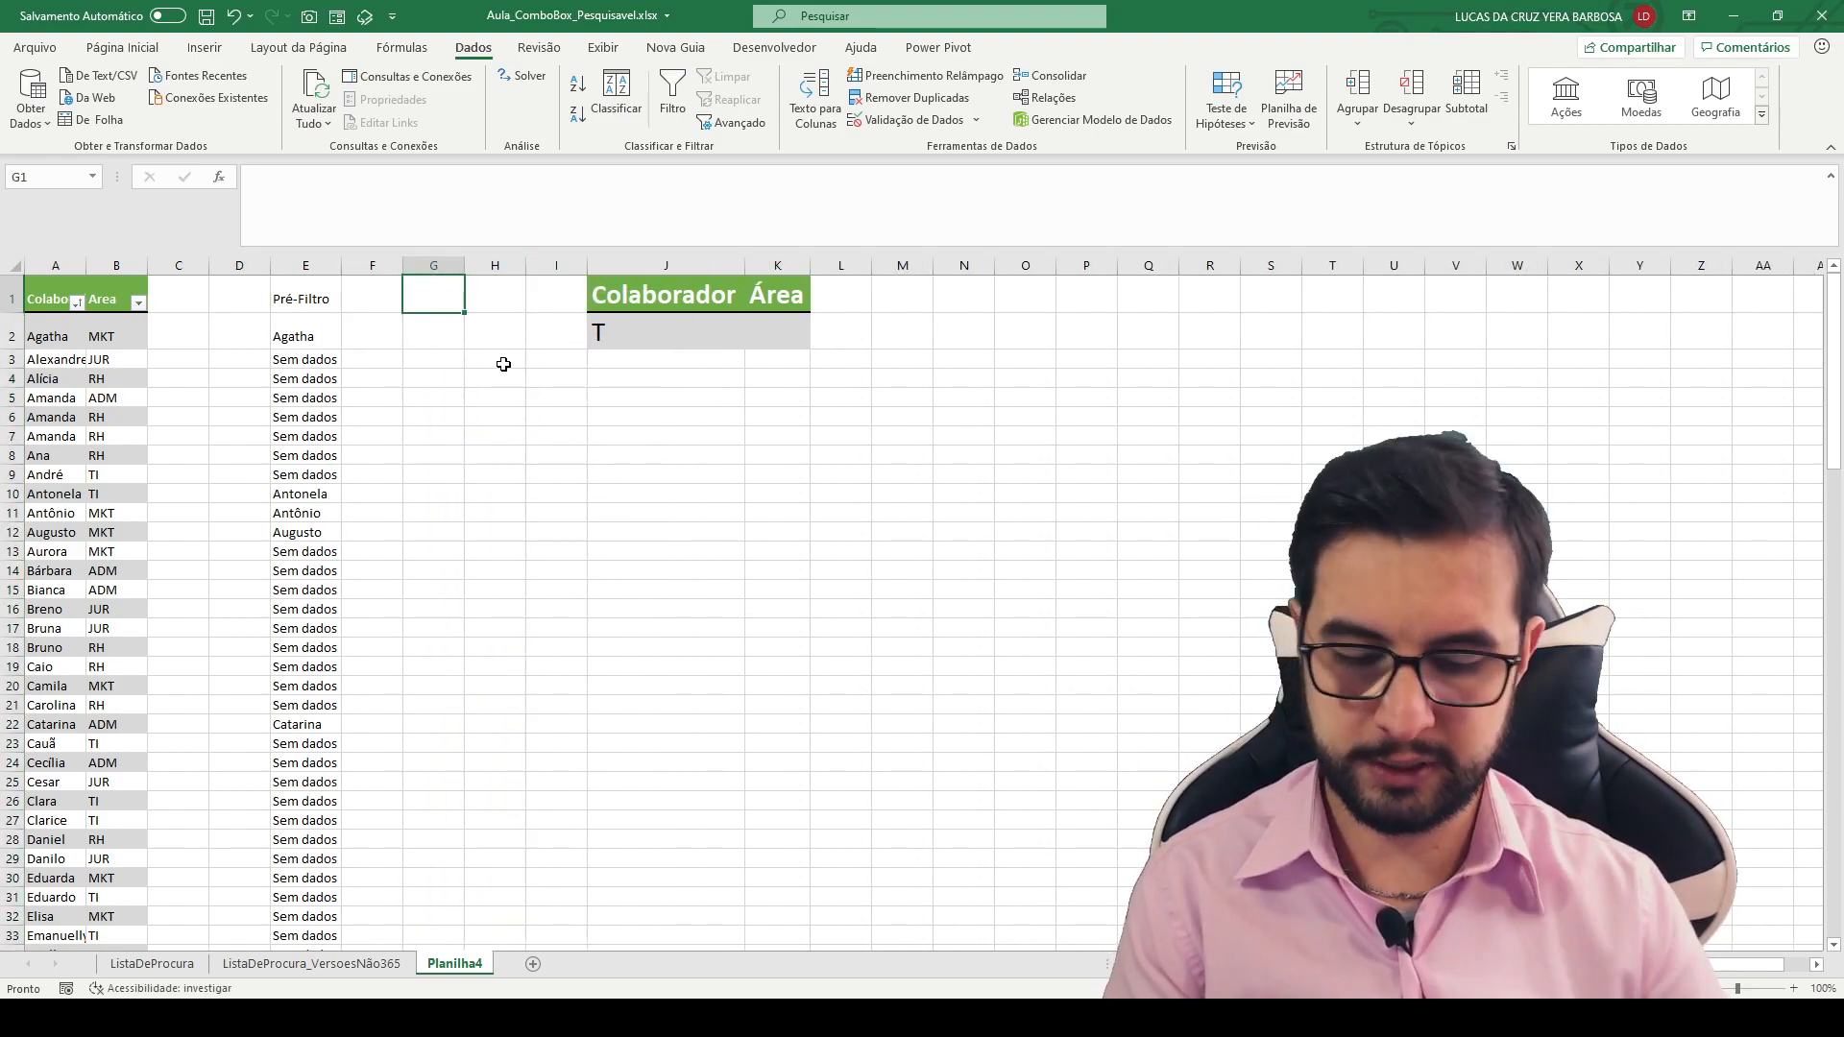
type("Posição")
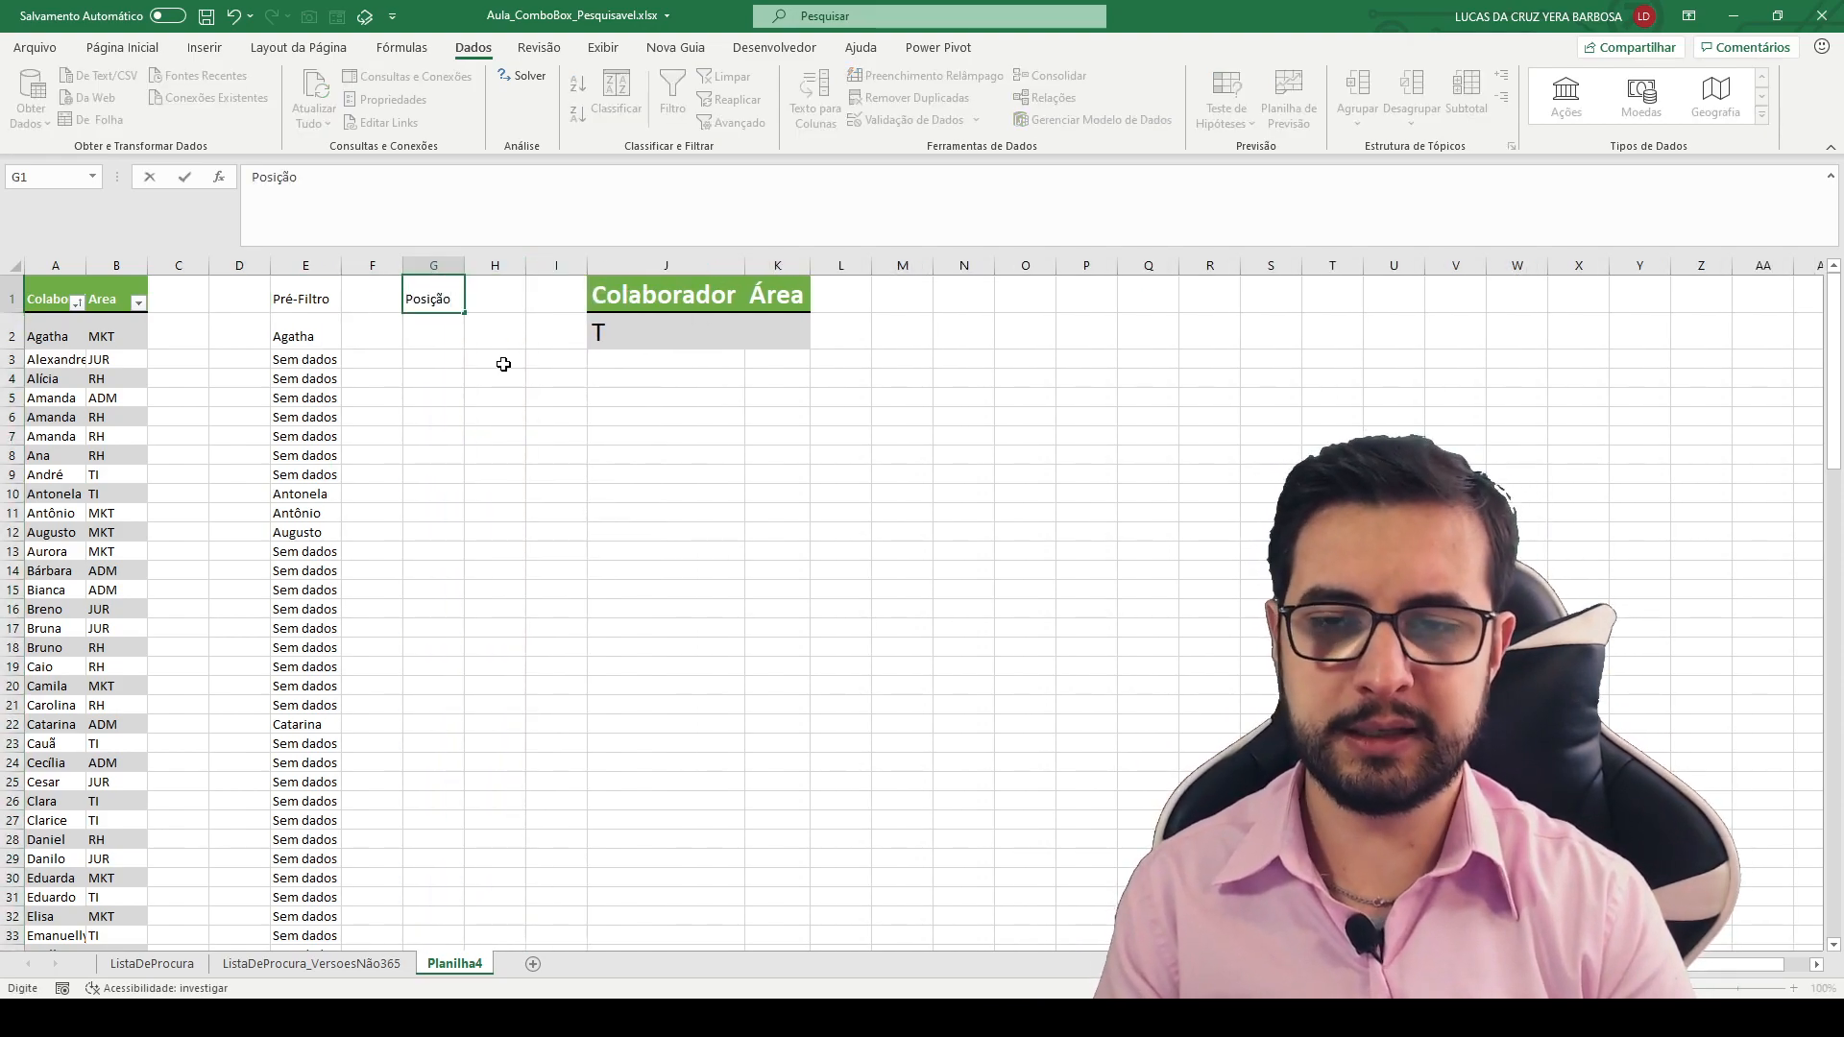
type("Da")
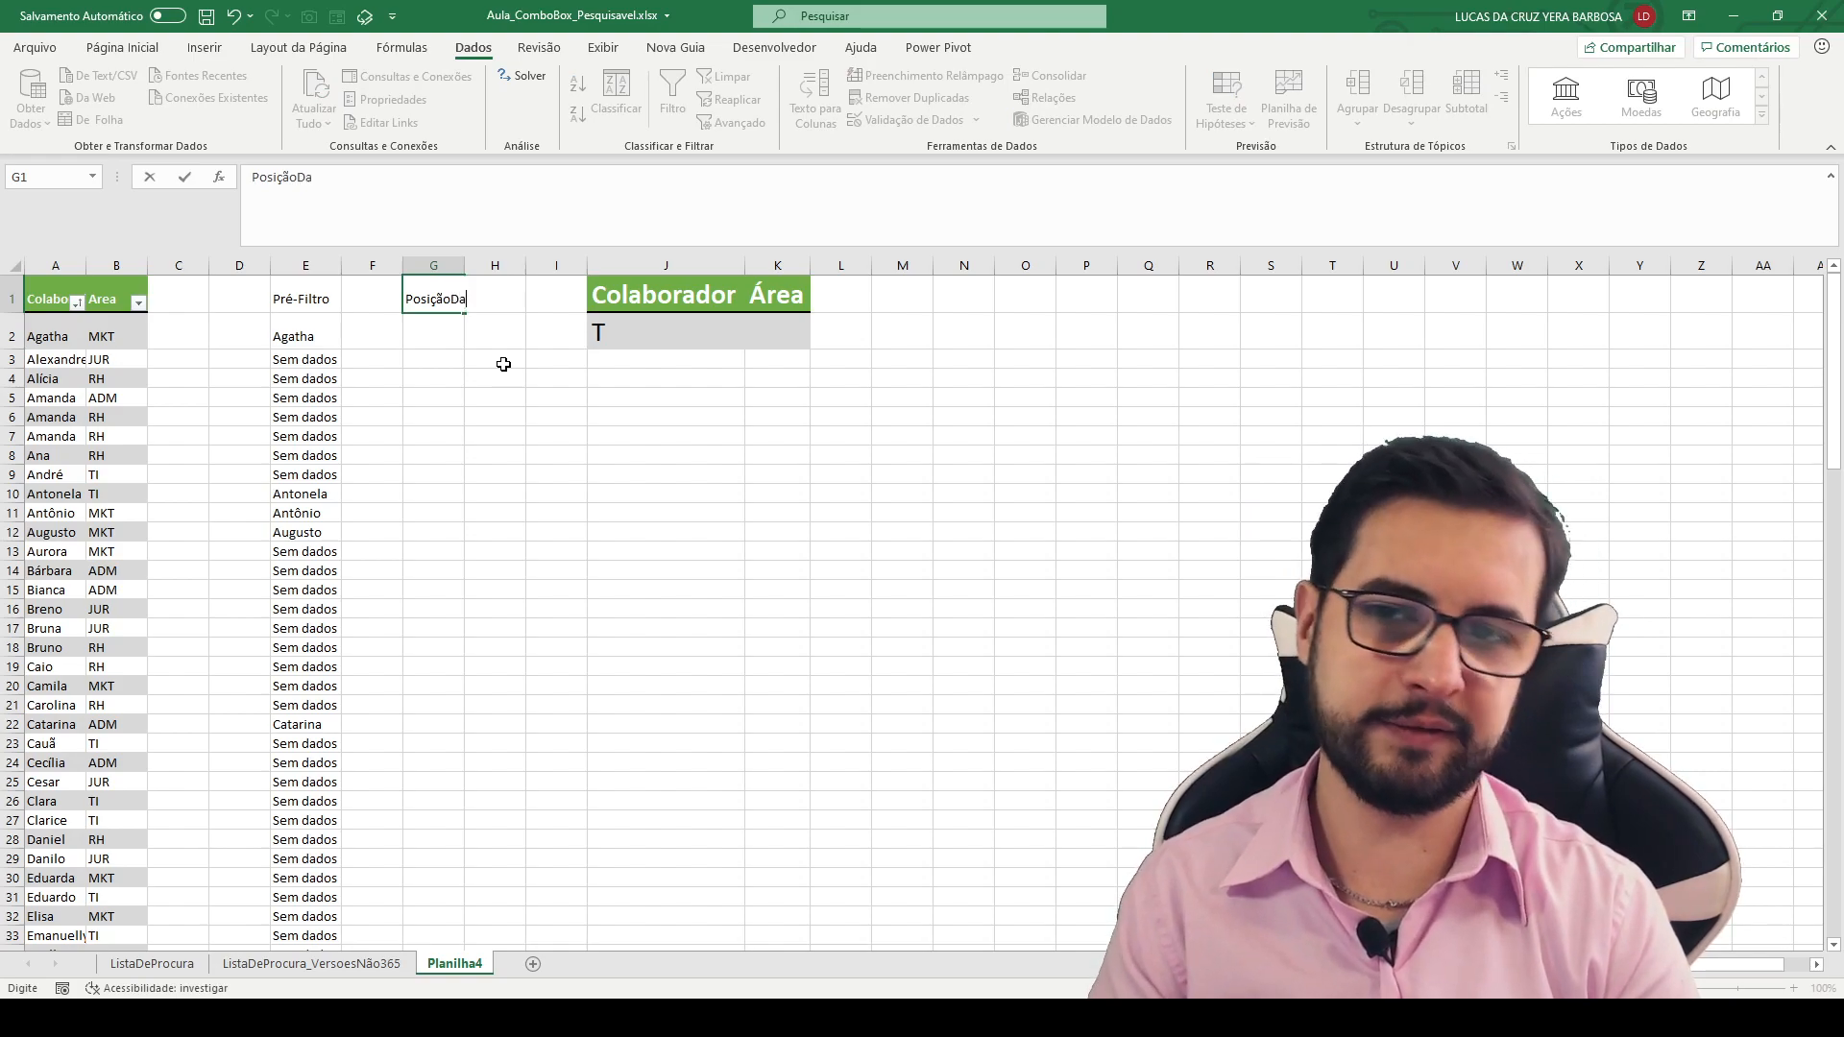
type("ValidaçãoDeDa")
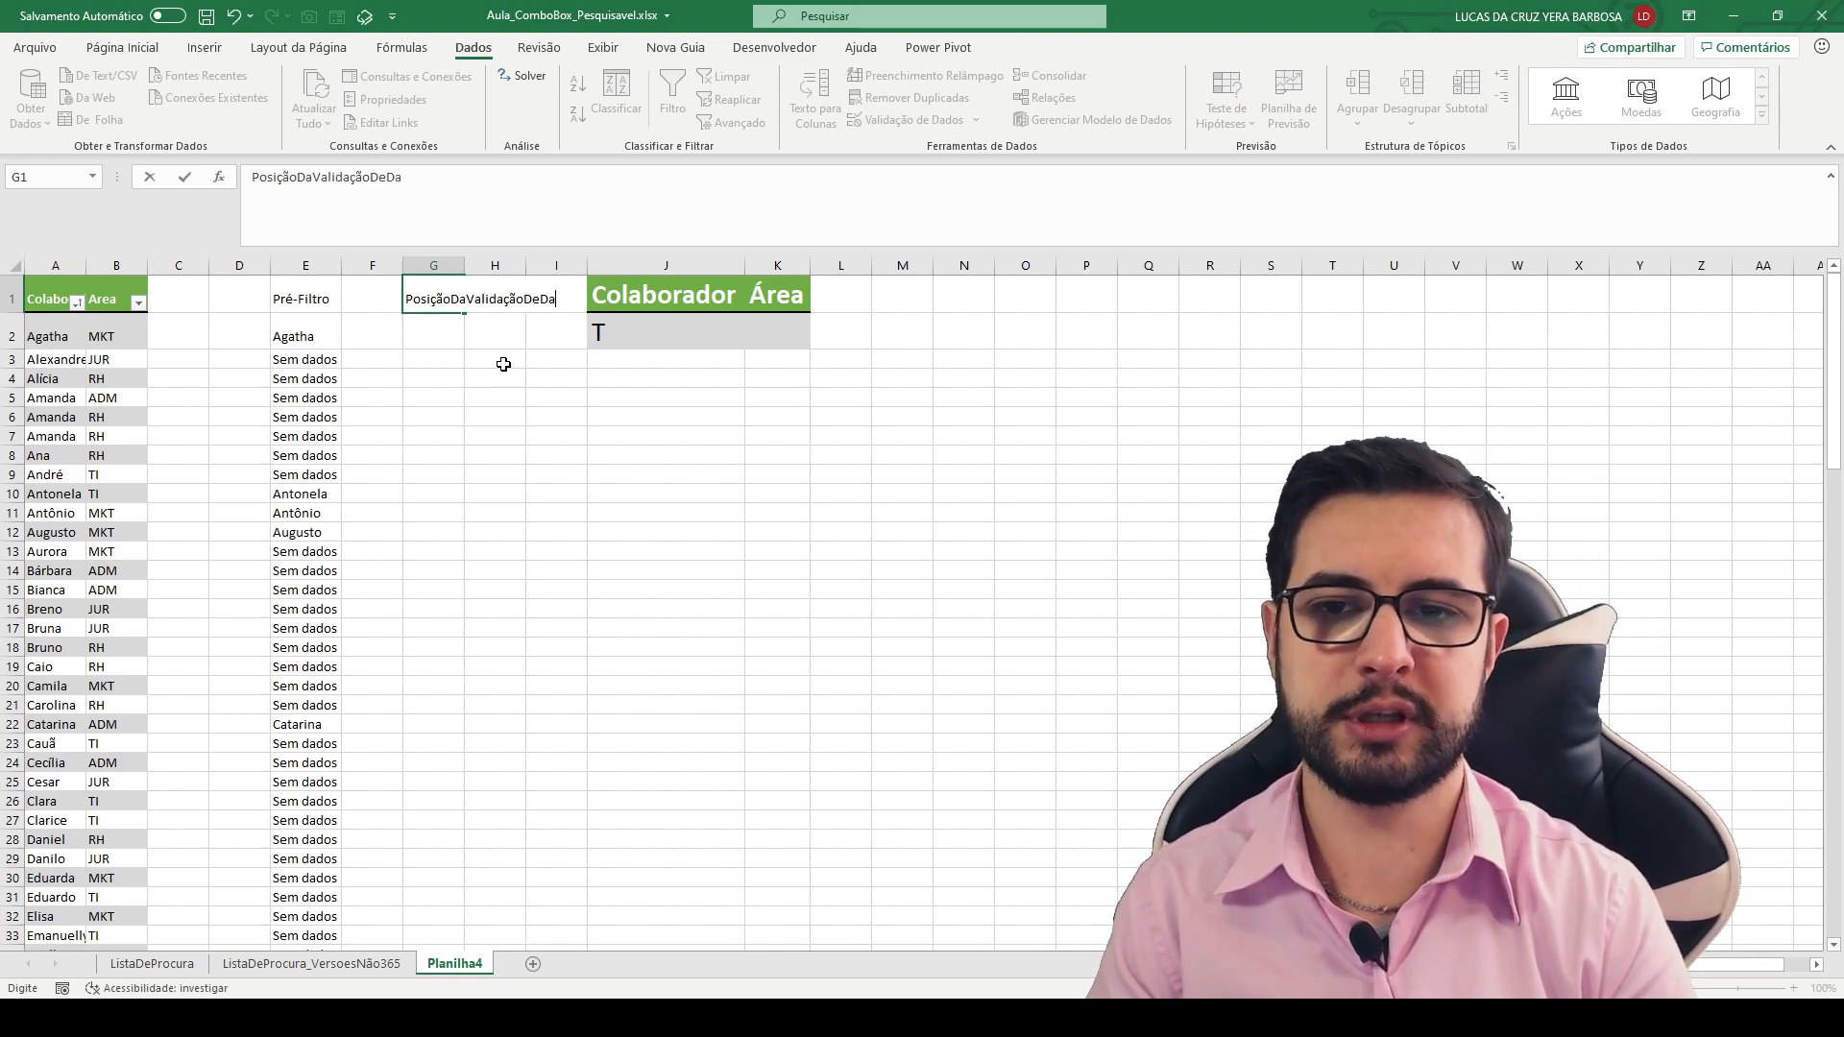
type("dos")
key("Return")
double_click(464, 266)
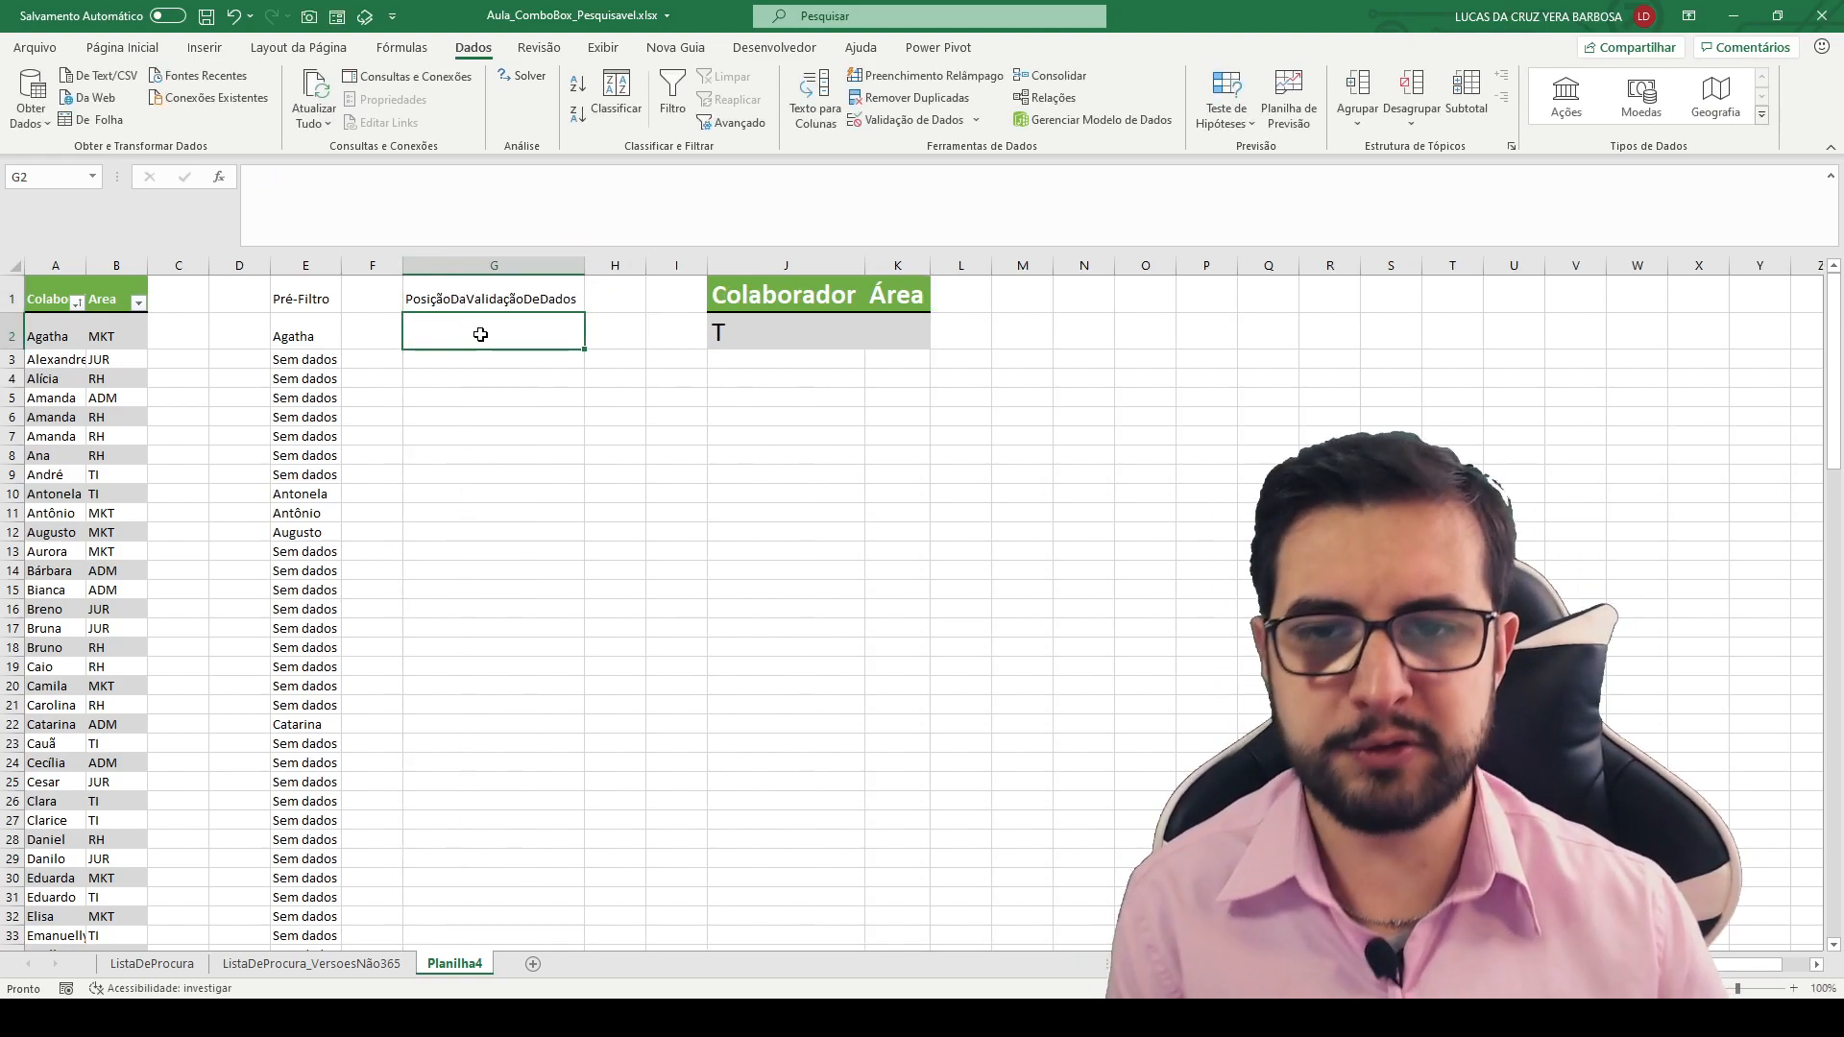
- Number the positions 1 to 15 in cells G2 to G16 by extending a series from 1 and 2
type("1")
key("Return")
type("2")
key("Return")
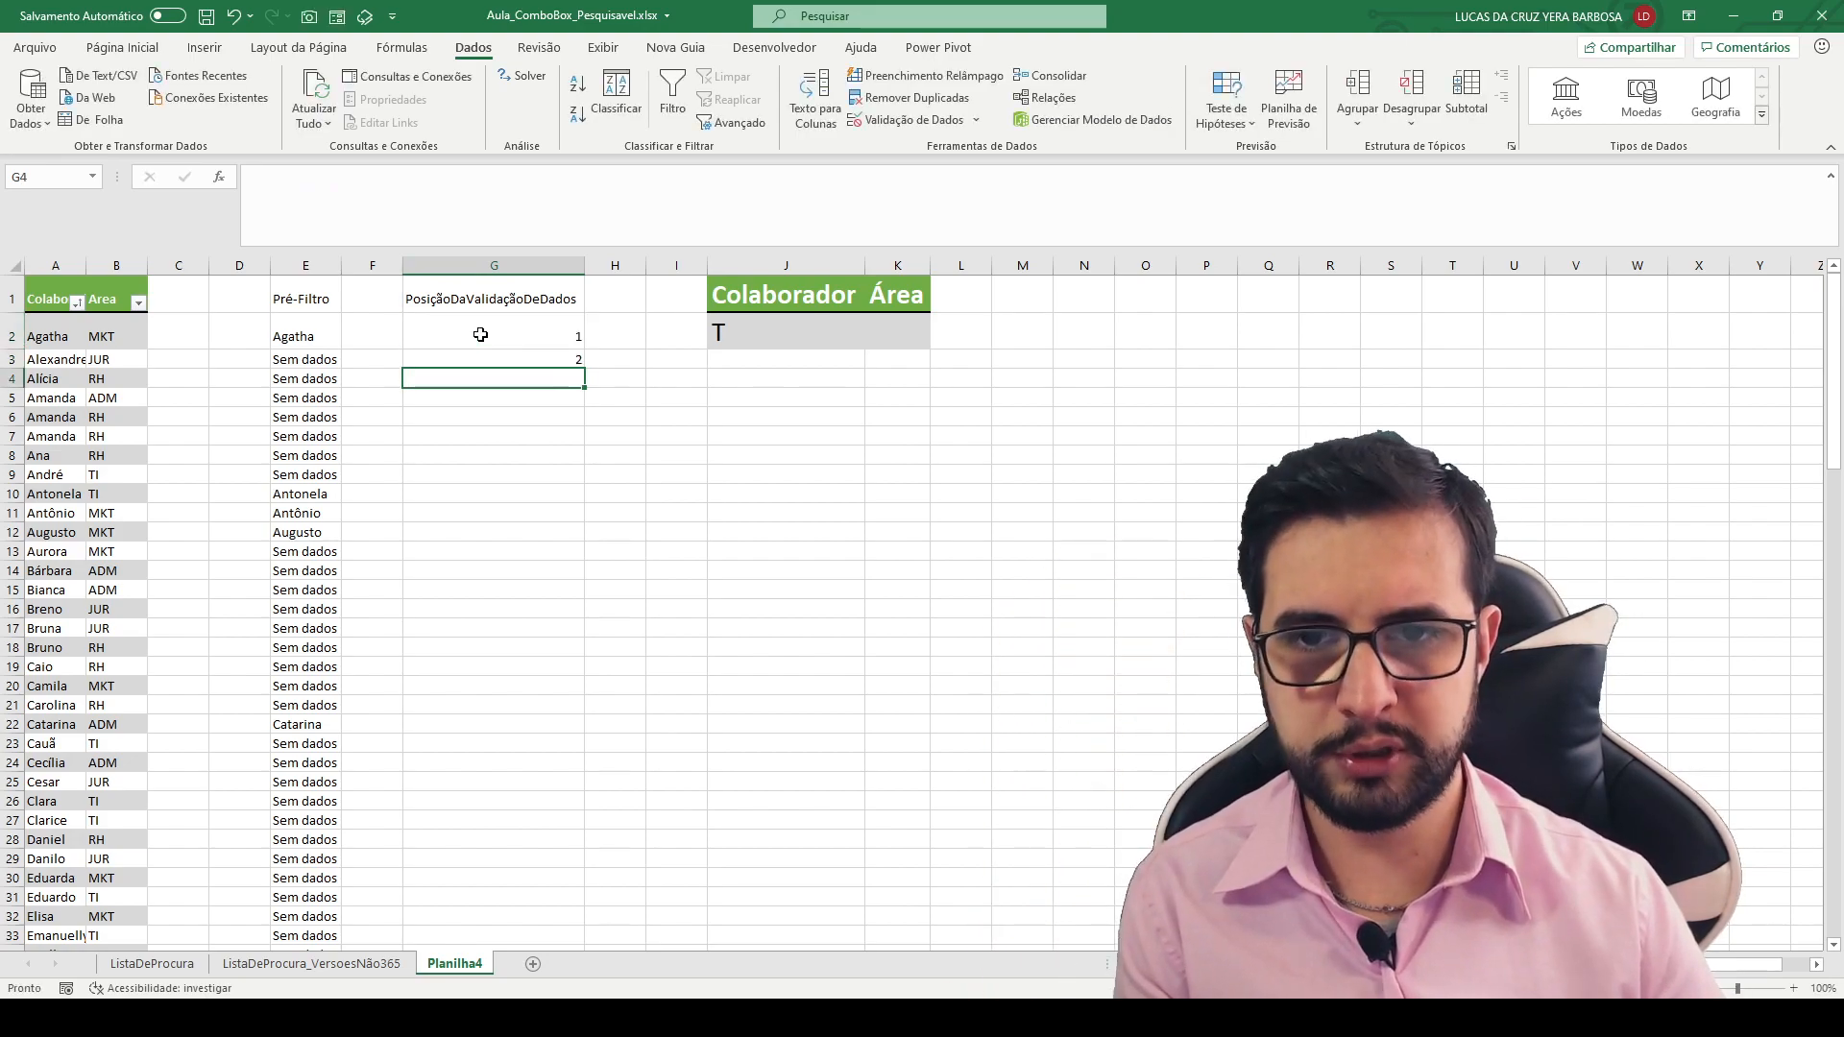
left_click_drag(515, 336, 593, 611)
- Enter Valor as the header in cell H1 beside the position column
left_click(589, 303)
type("Valor")
key("Return")
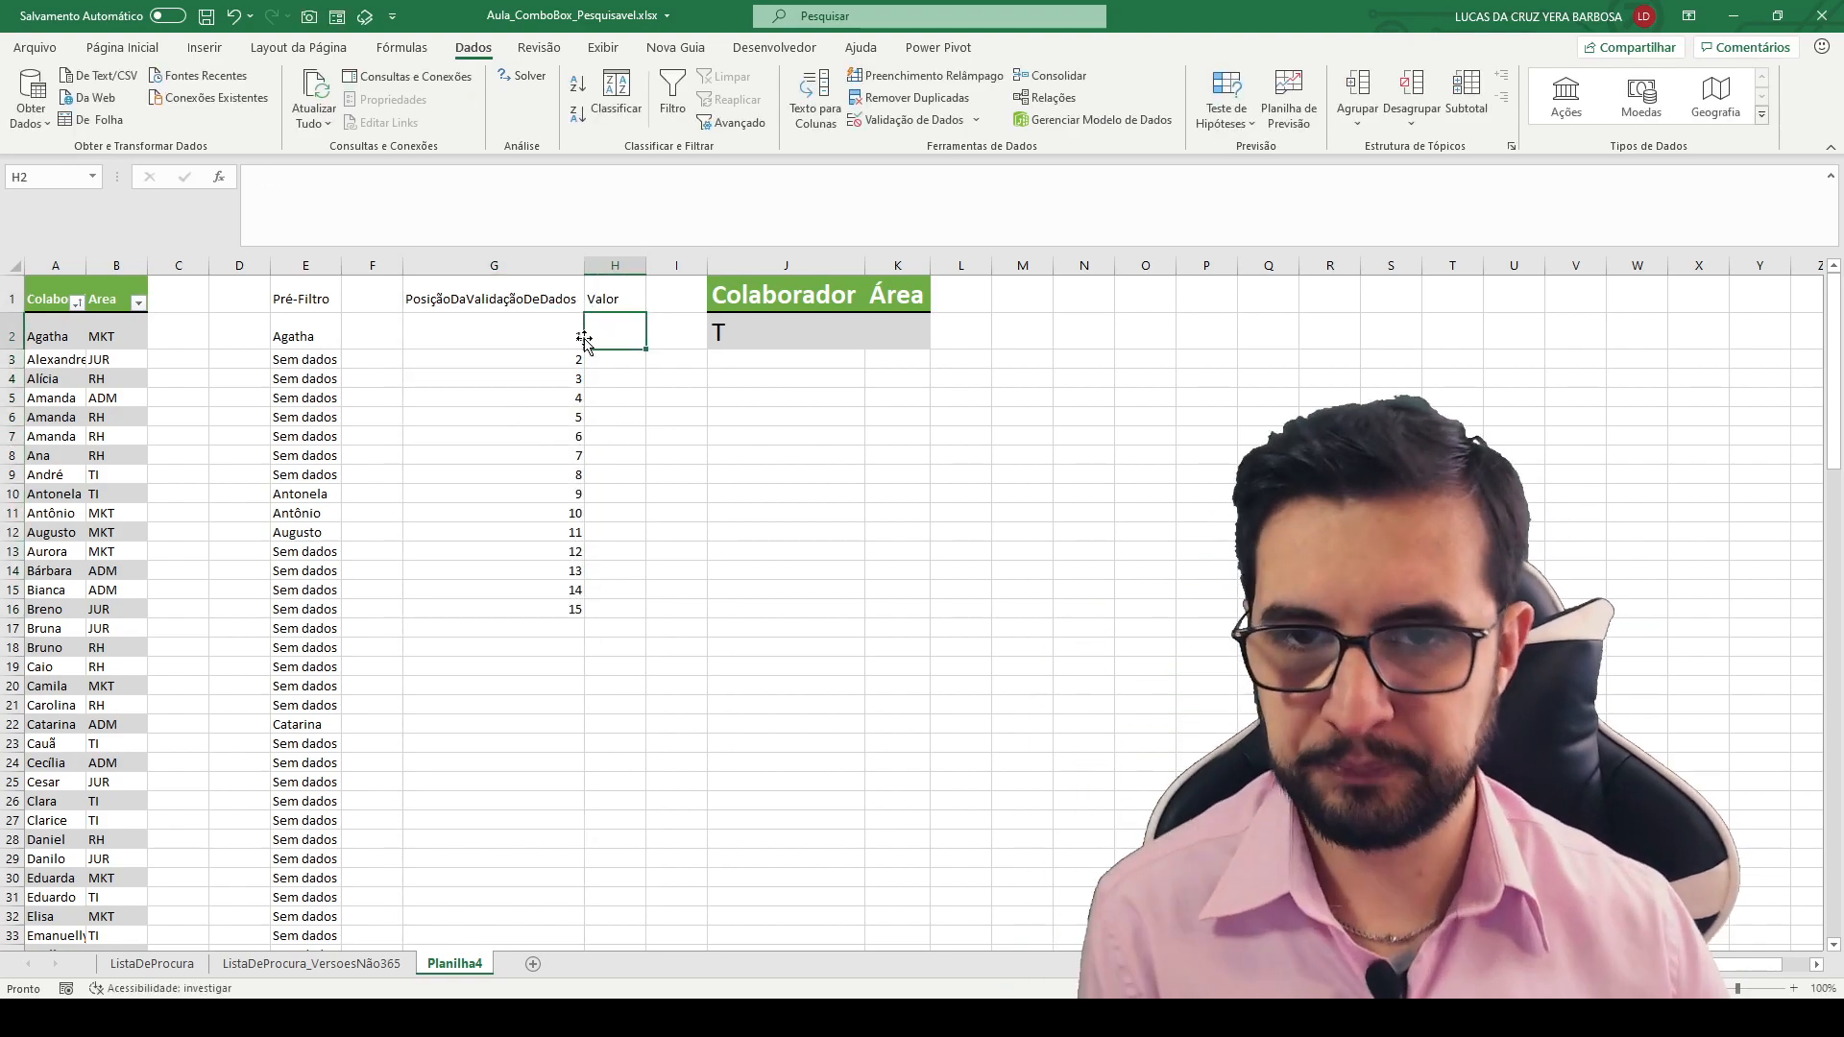
left_click_drag(646, 311, 583, 616)
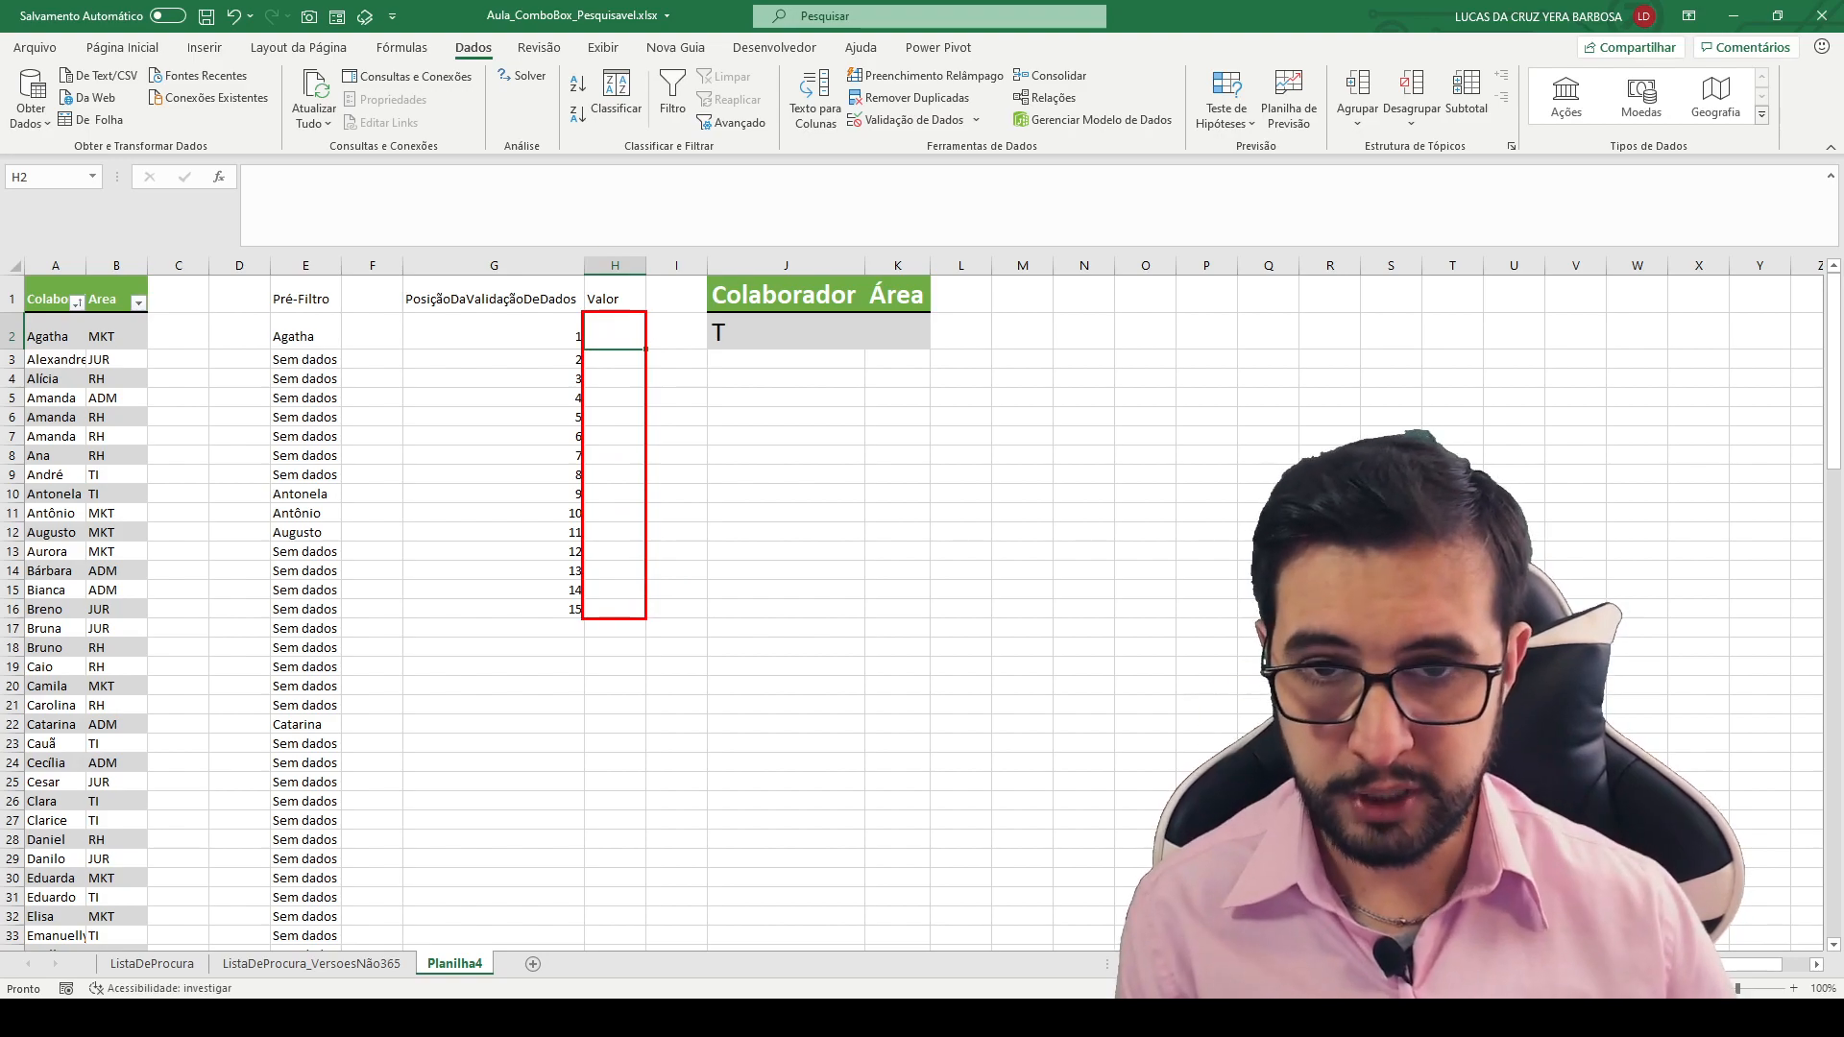
left_click_drag(566, 327, 584, 349)
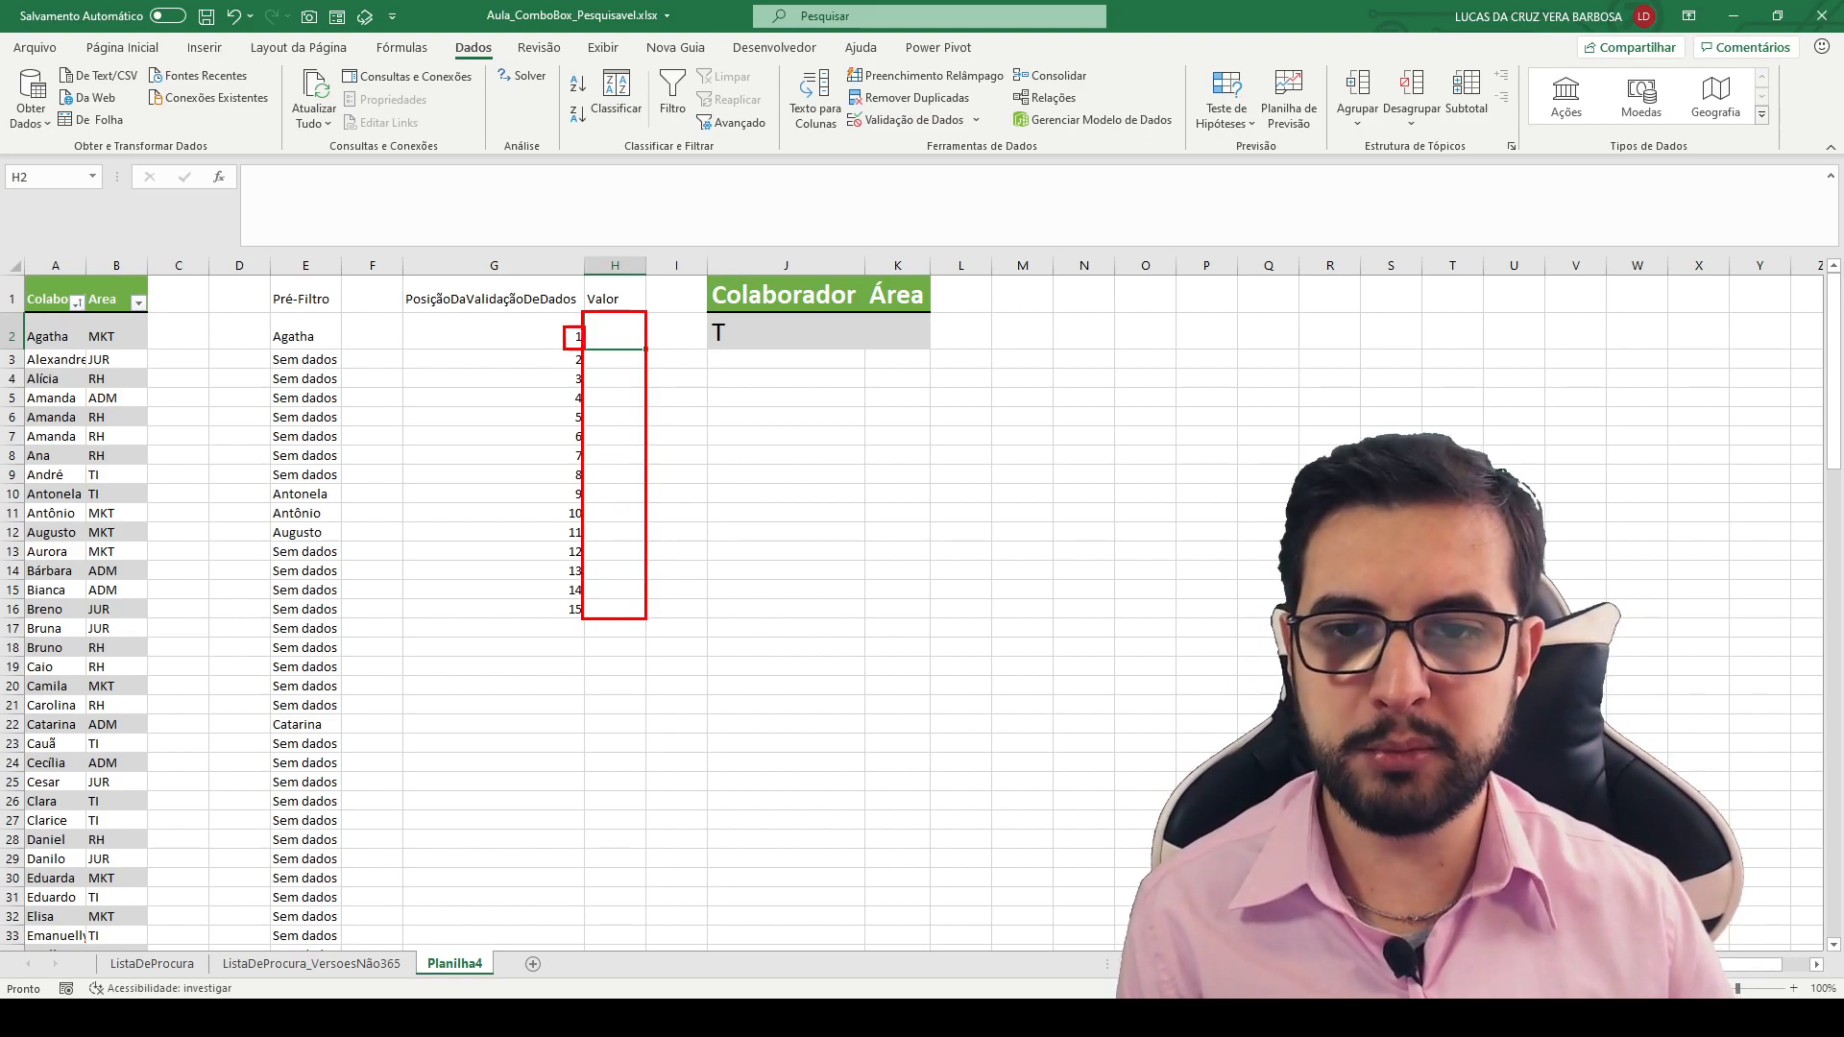
left_click_drag(227, 309, 267, 324)
left_click_drag(562, 349, 588, 367)
left_click_drag(183, 468, 251, 497)
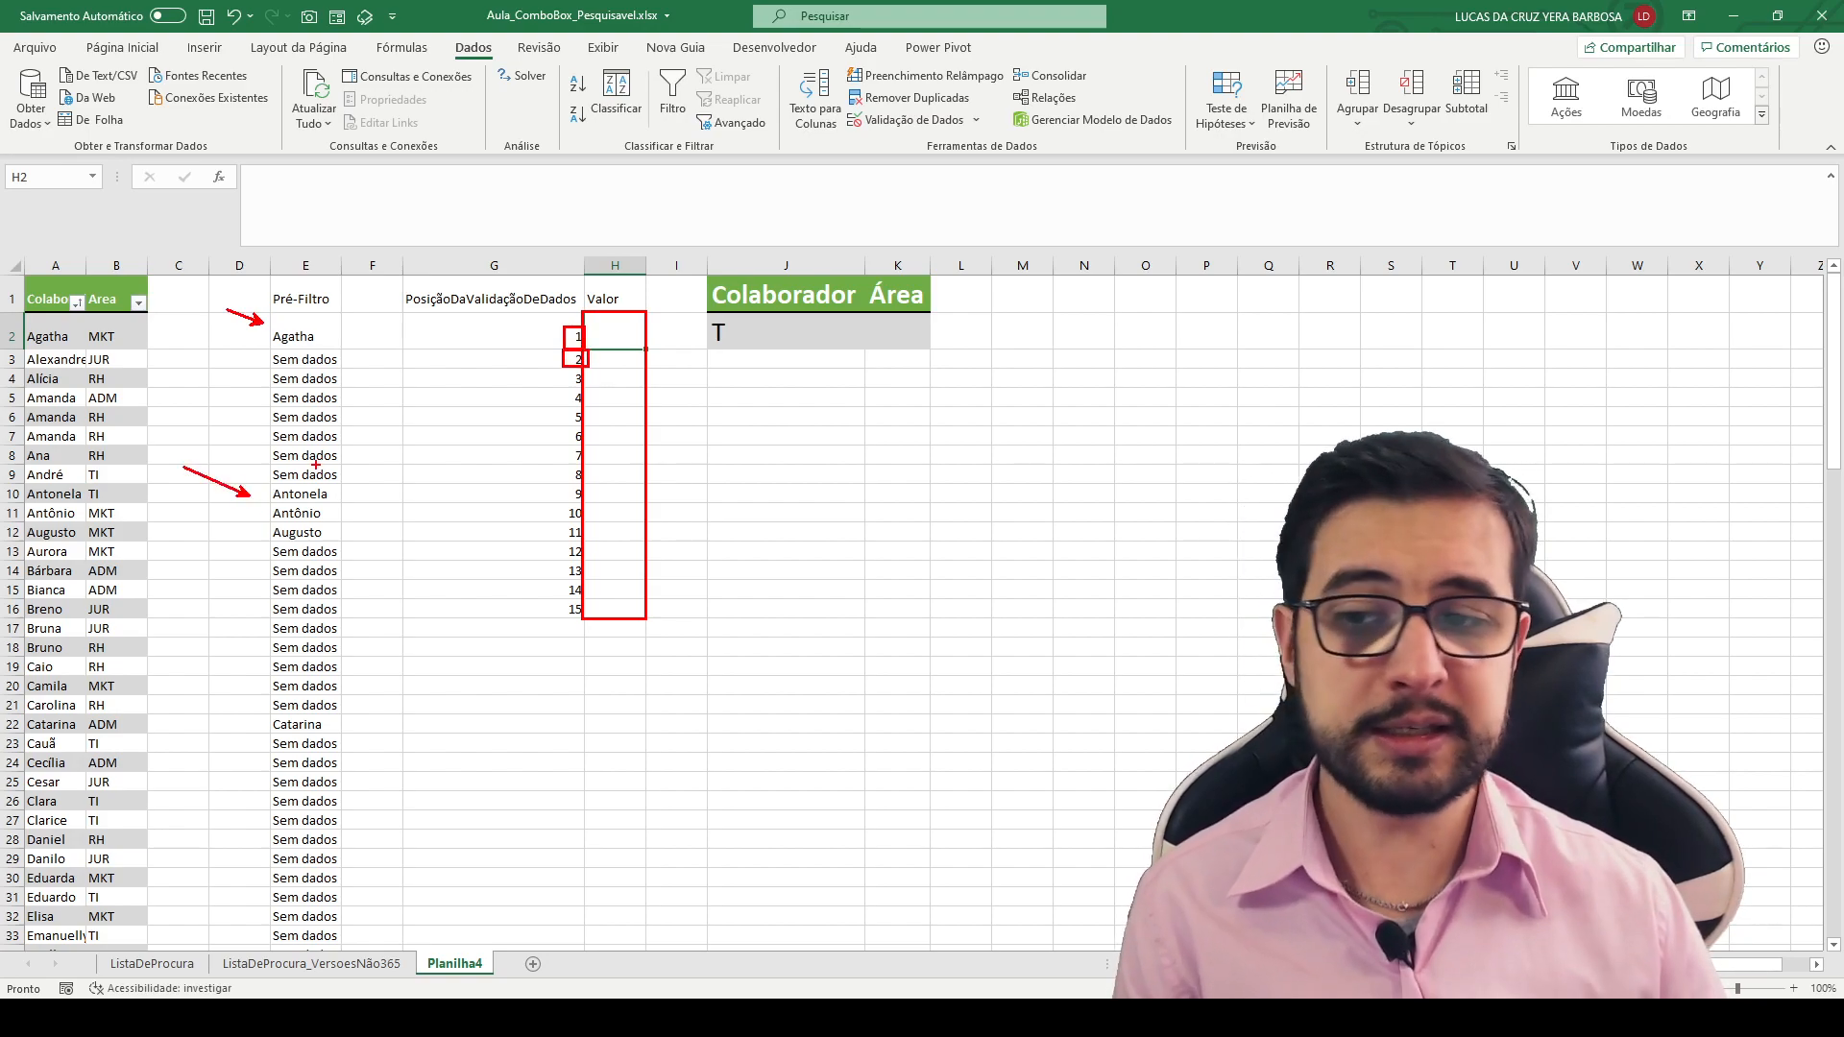
- Enter Pré-Posição as the header in cell D1 and autofit column D to the text
key("Escape")
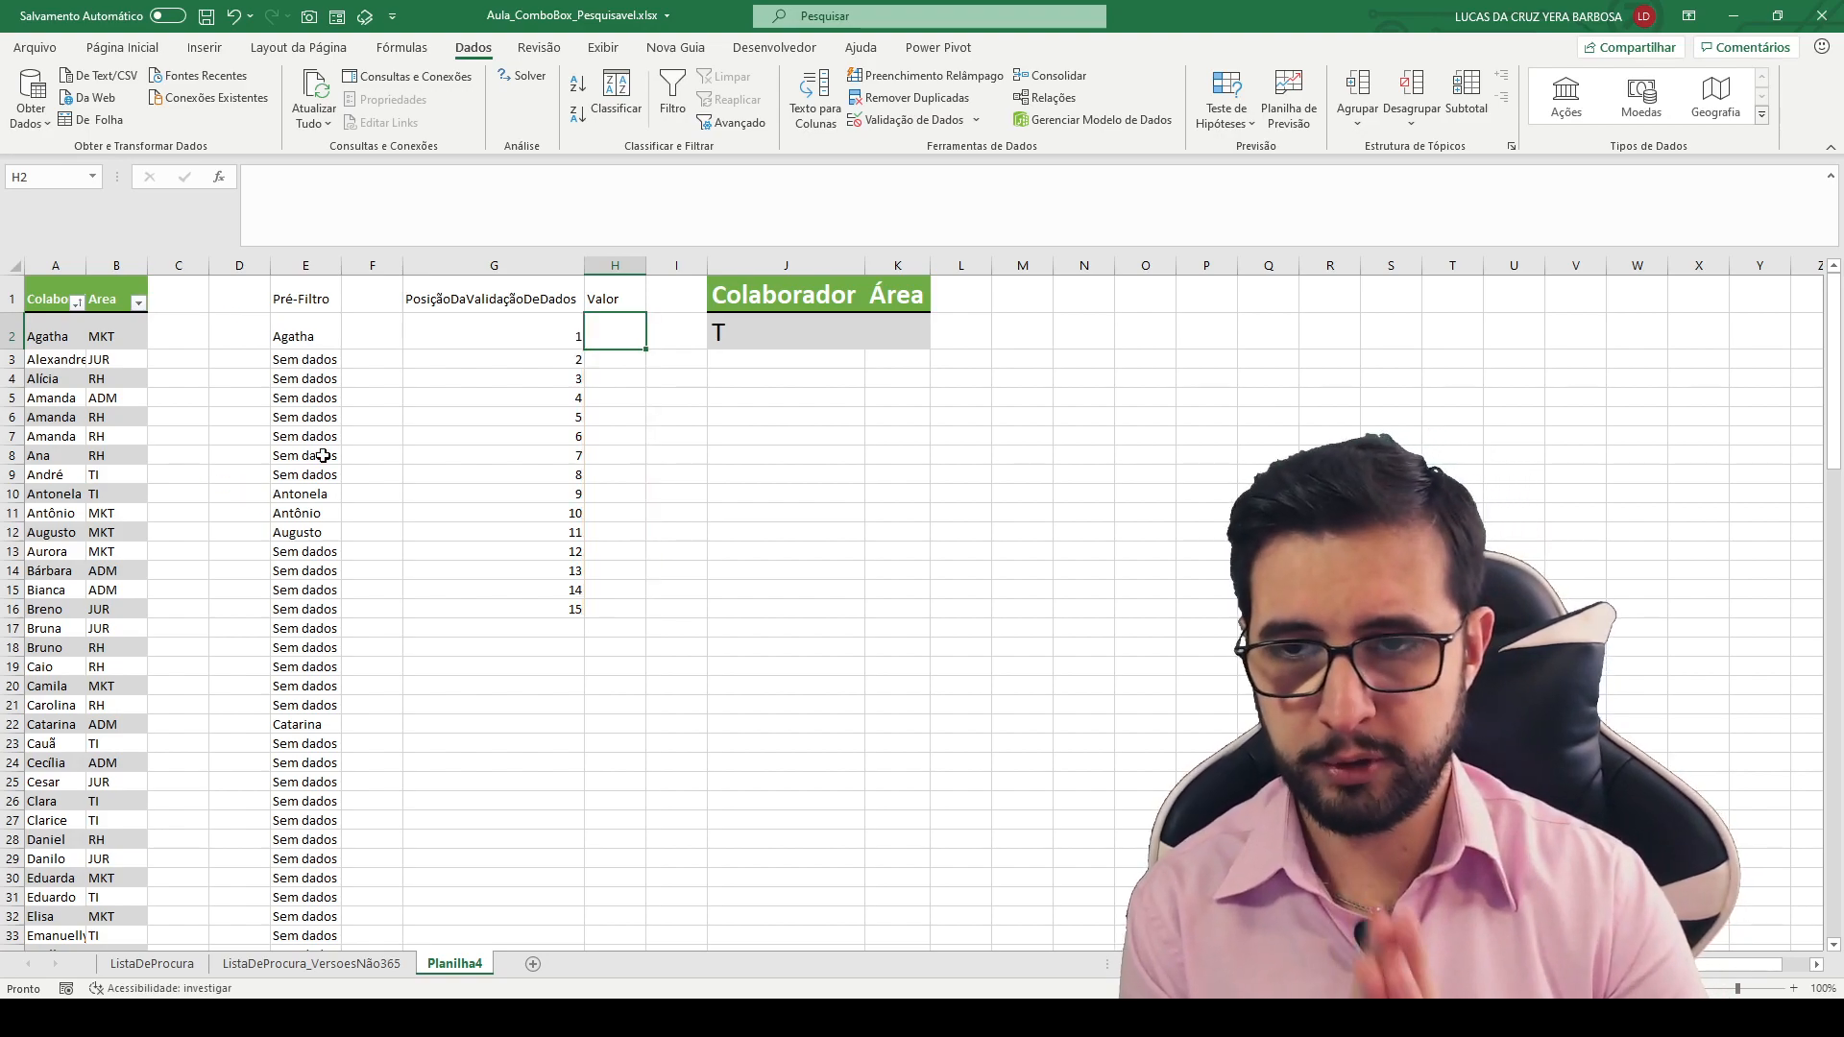
double_click(247, 308)
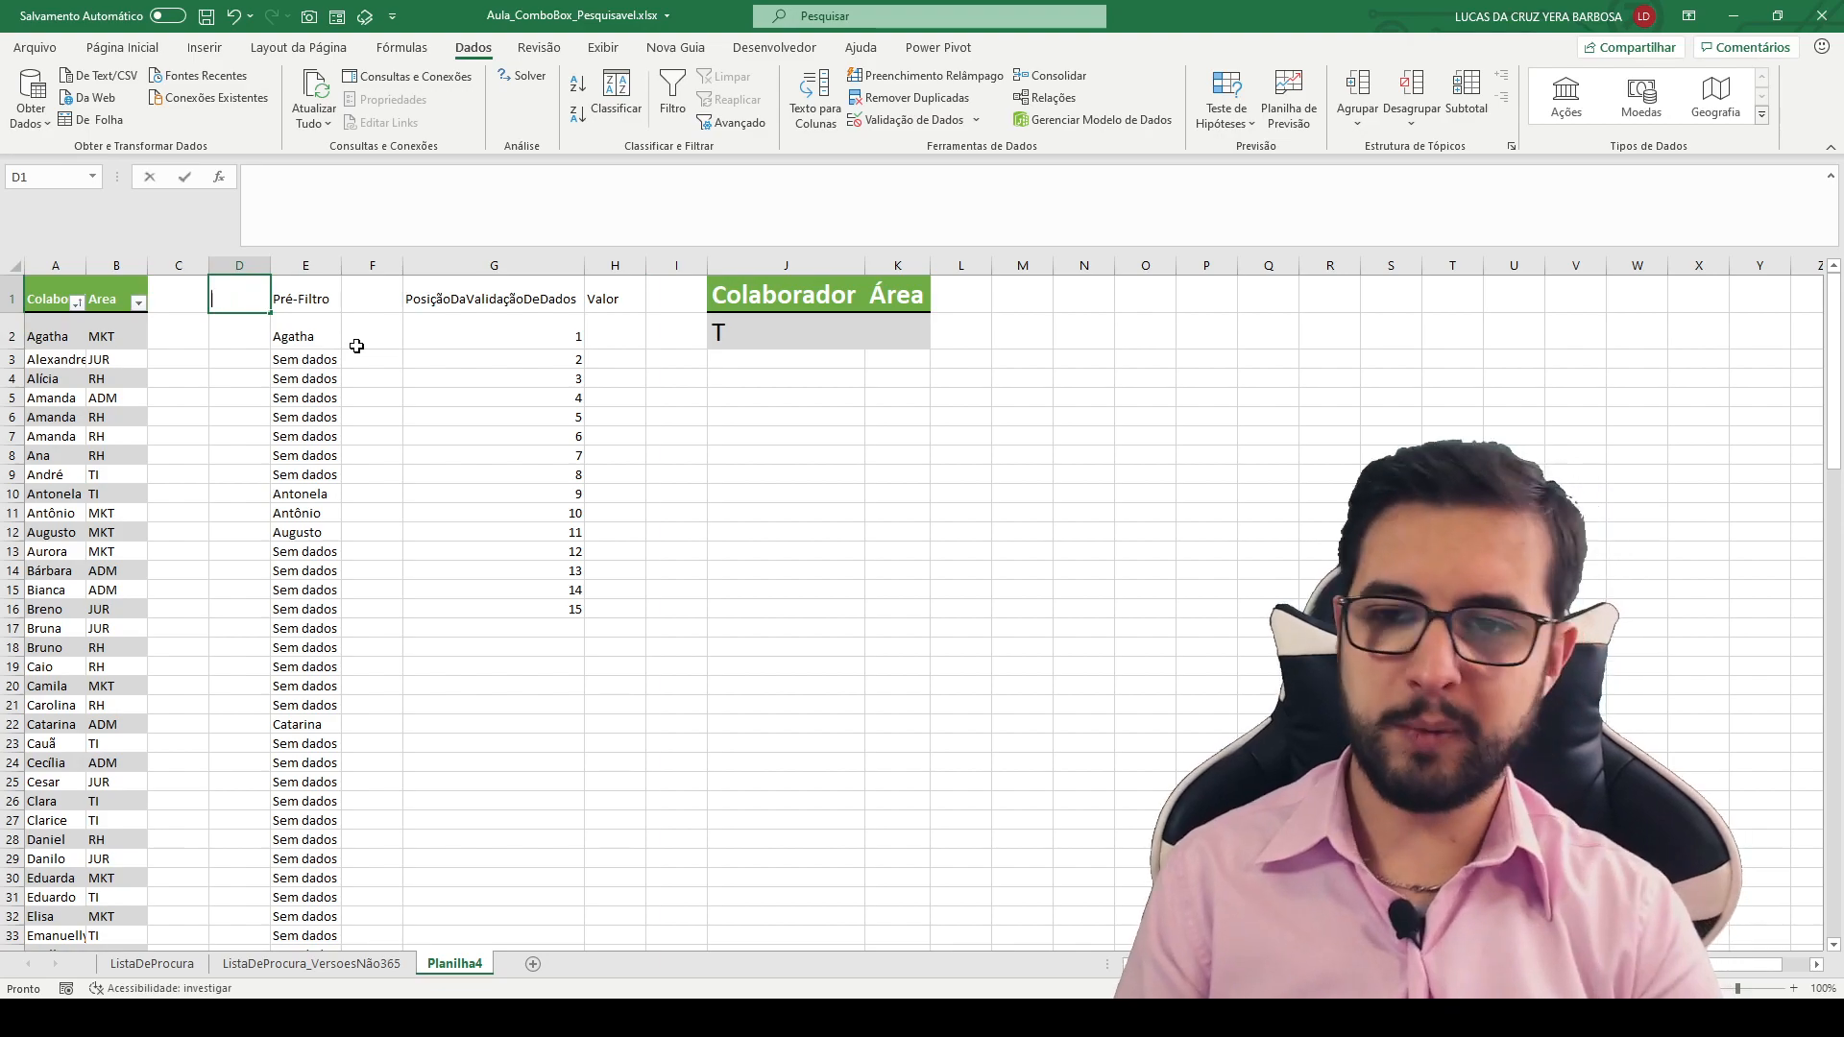
type("Pré-Posição")
key("Return")
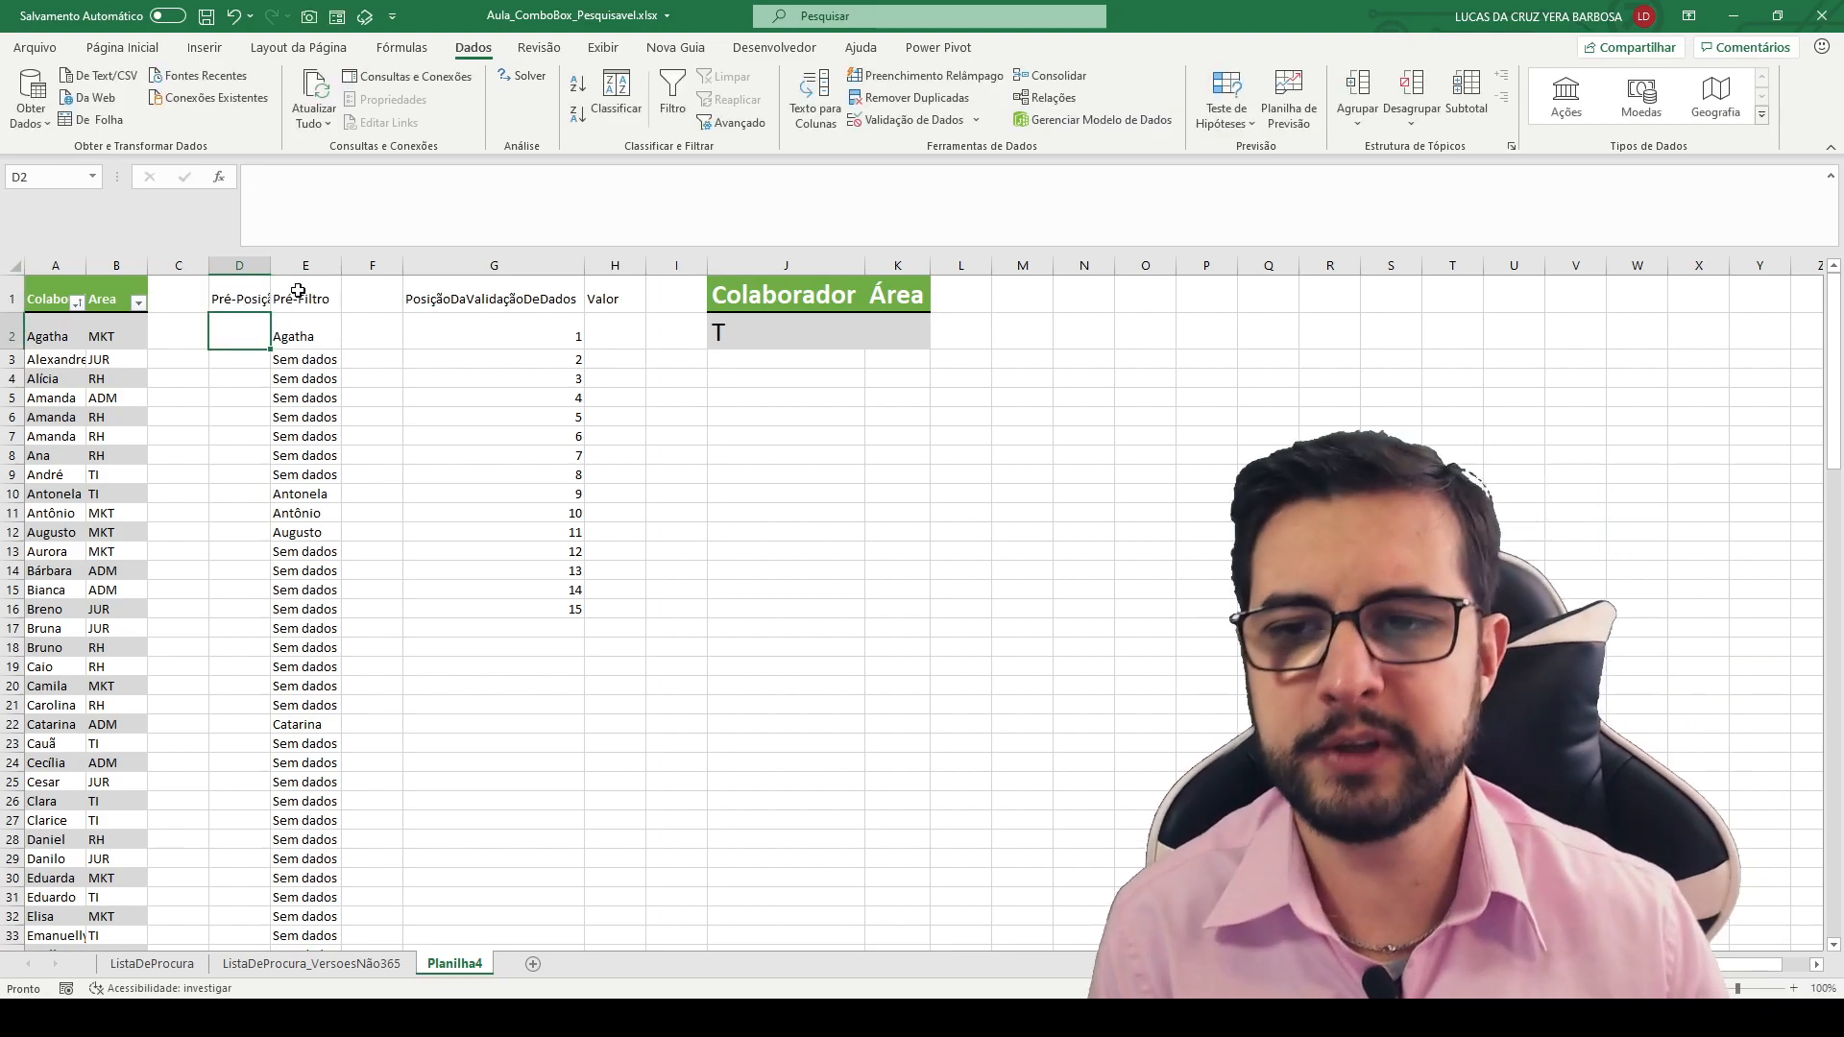
double_click(272, 266)
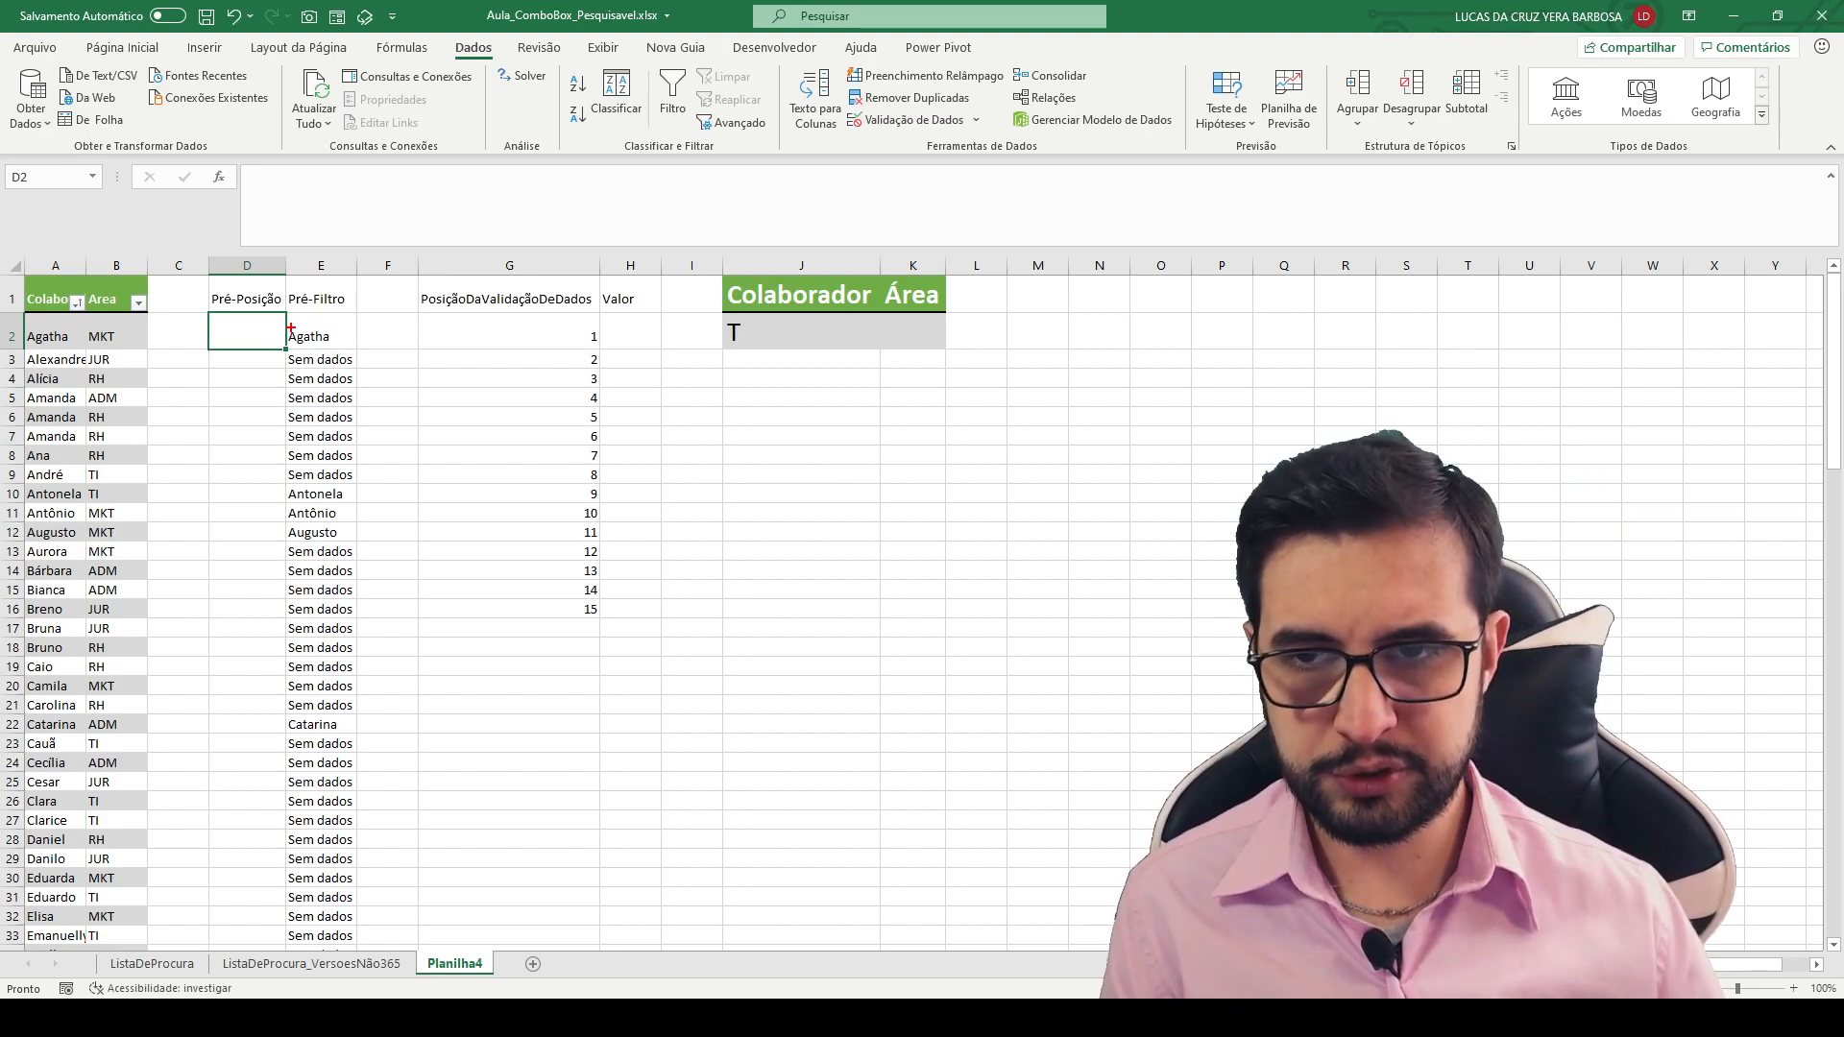
left_click_drag(291, 328, 212, 288)
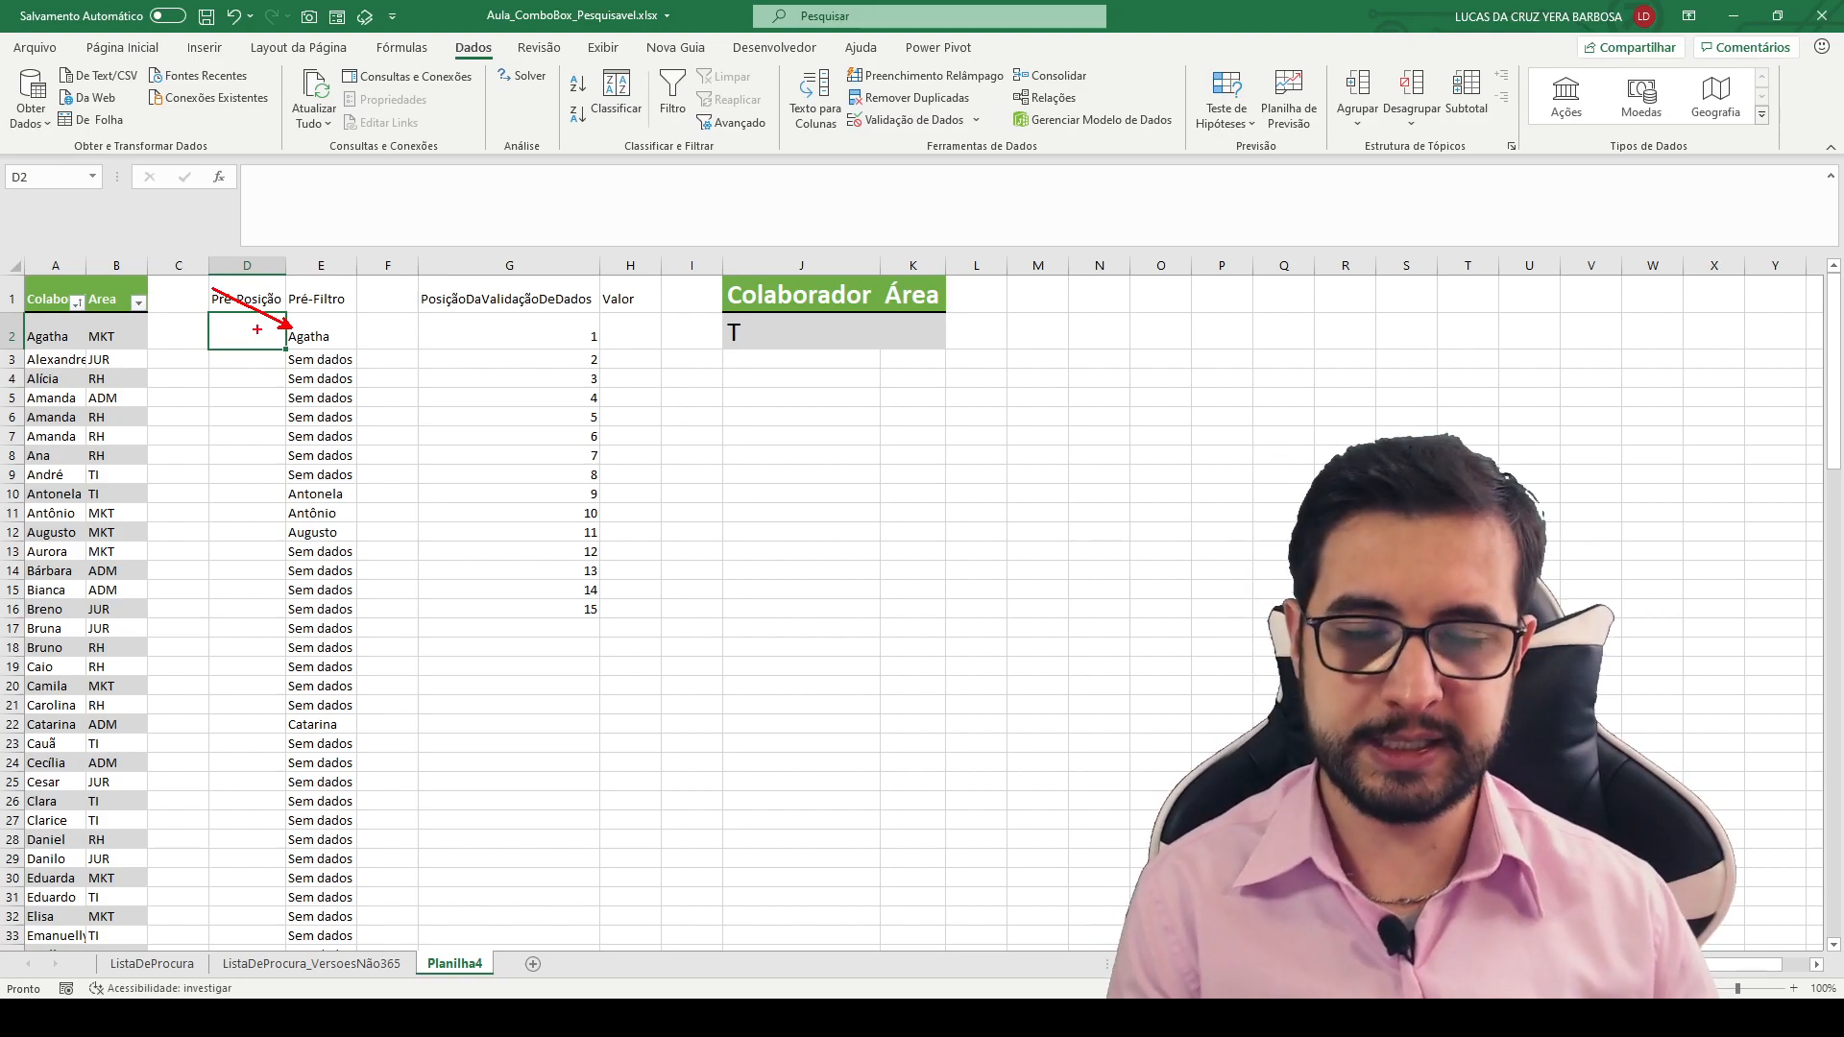
key("Escape")
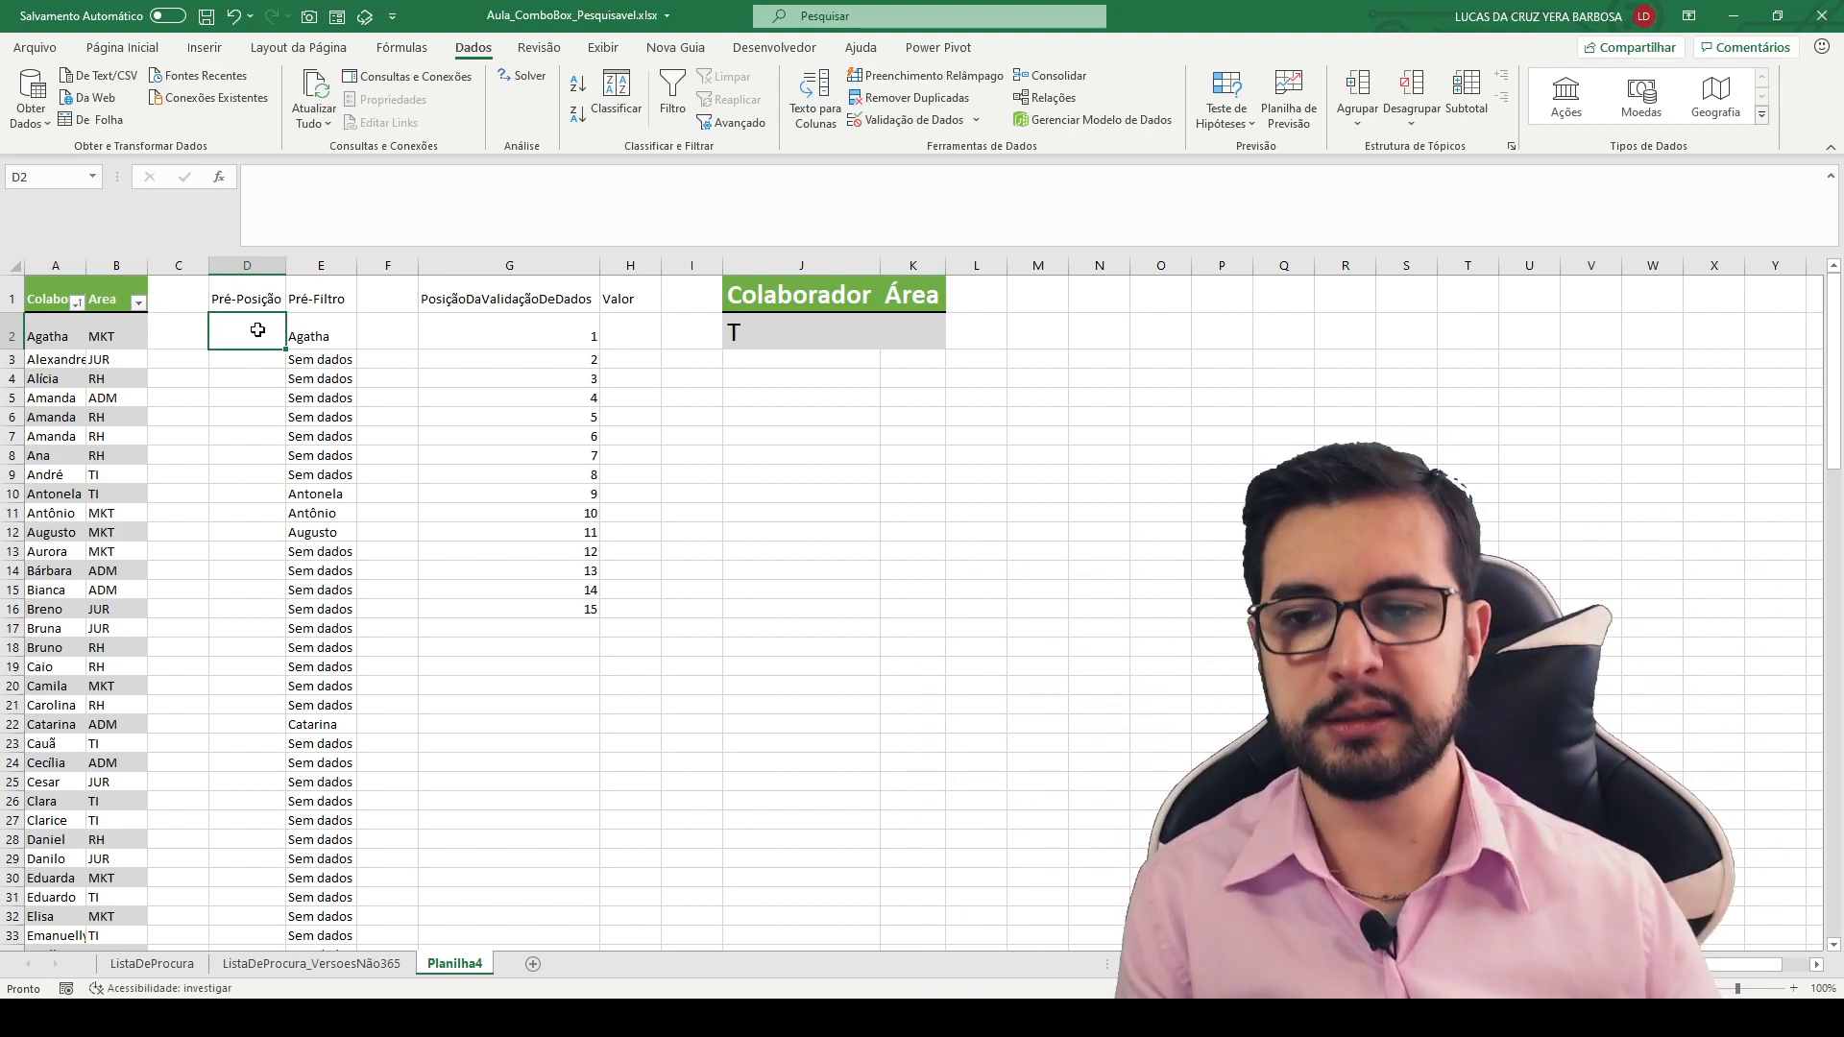
left_click_drag(354, 356, 414, 321)
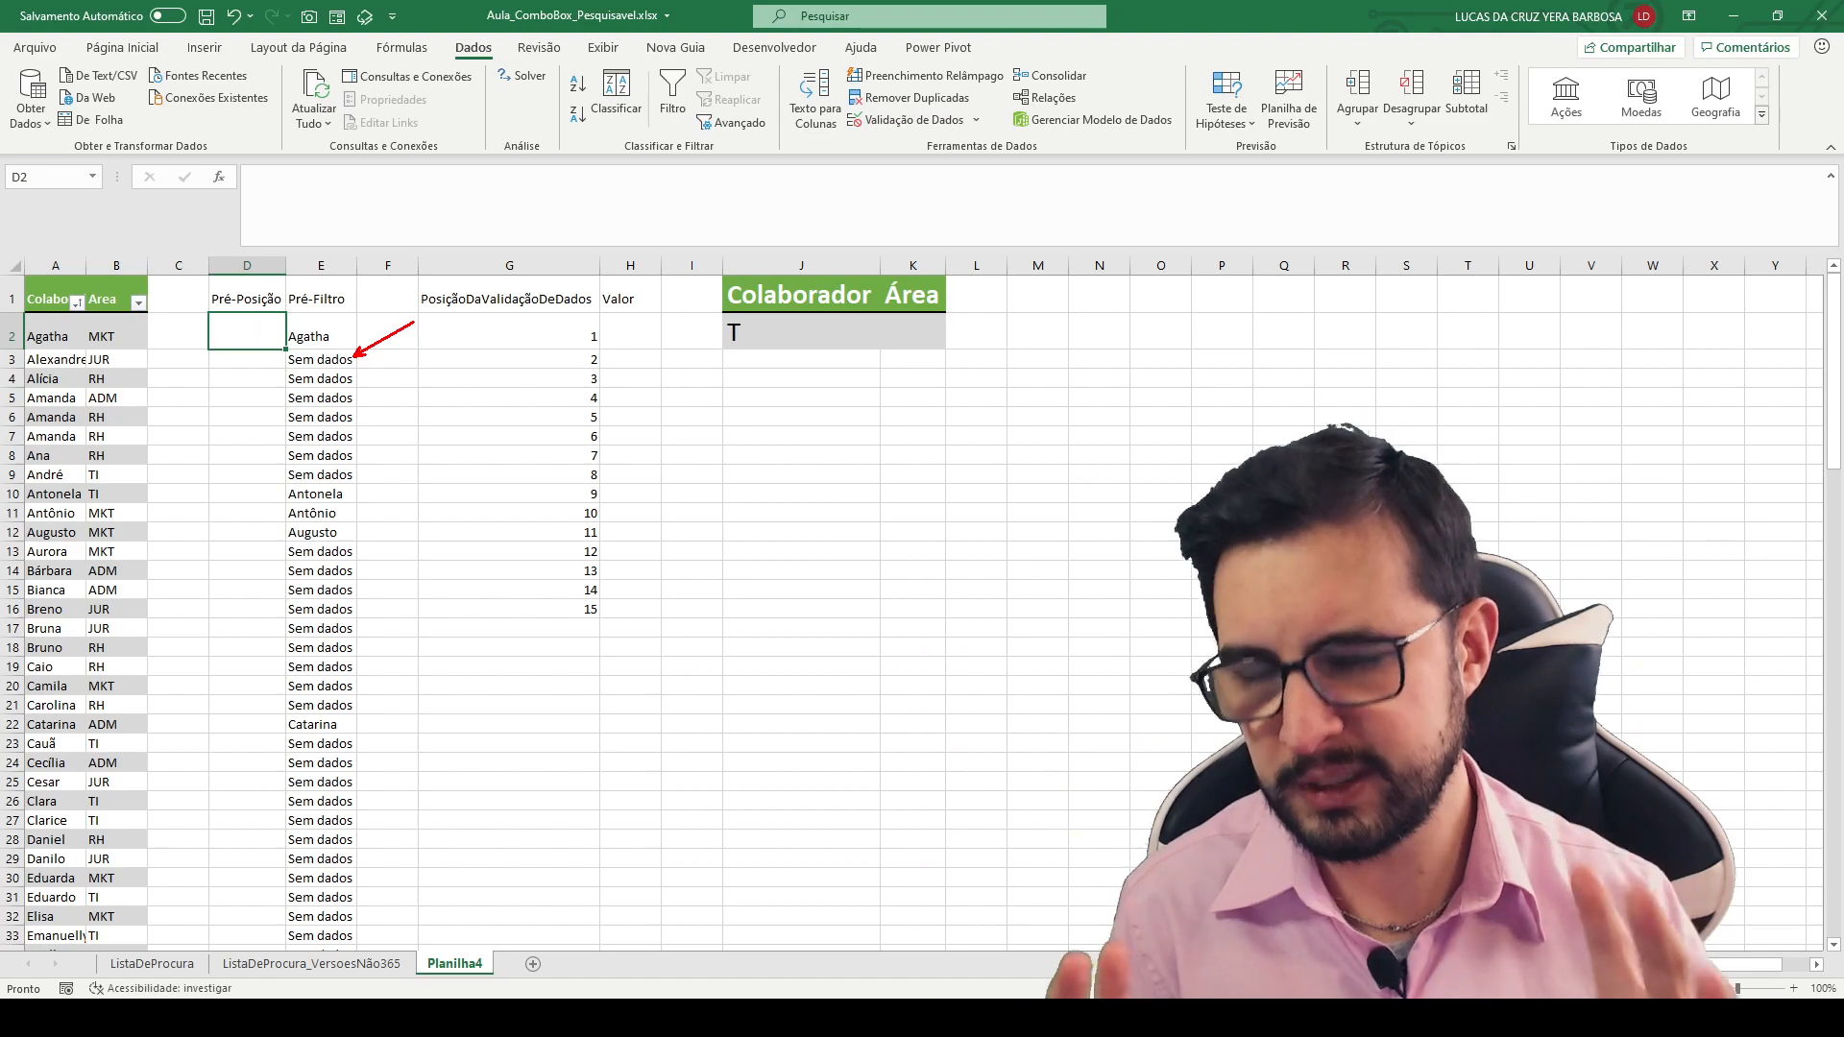
key("Escape")
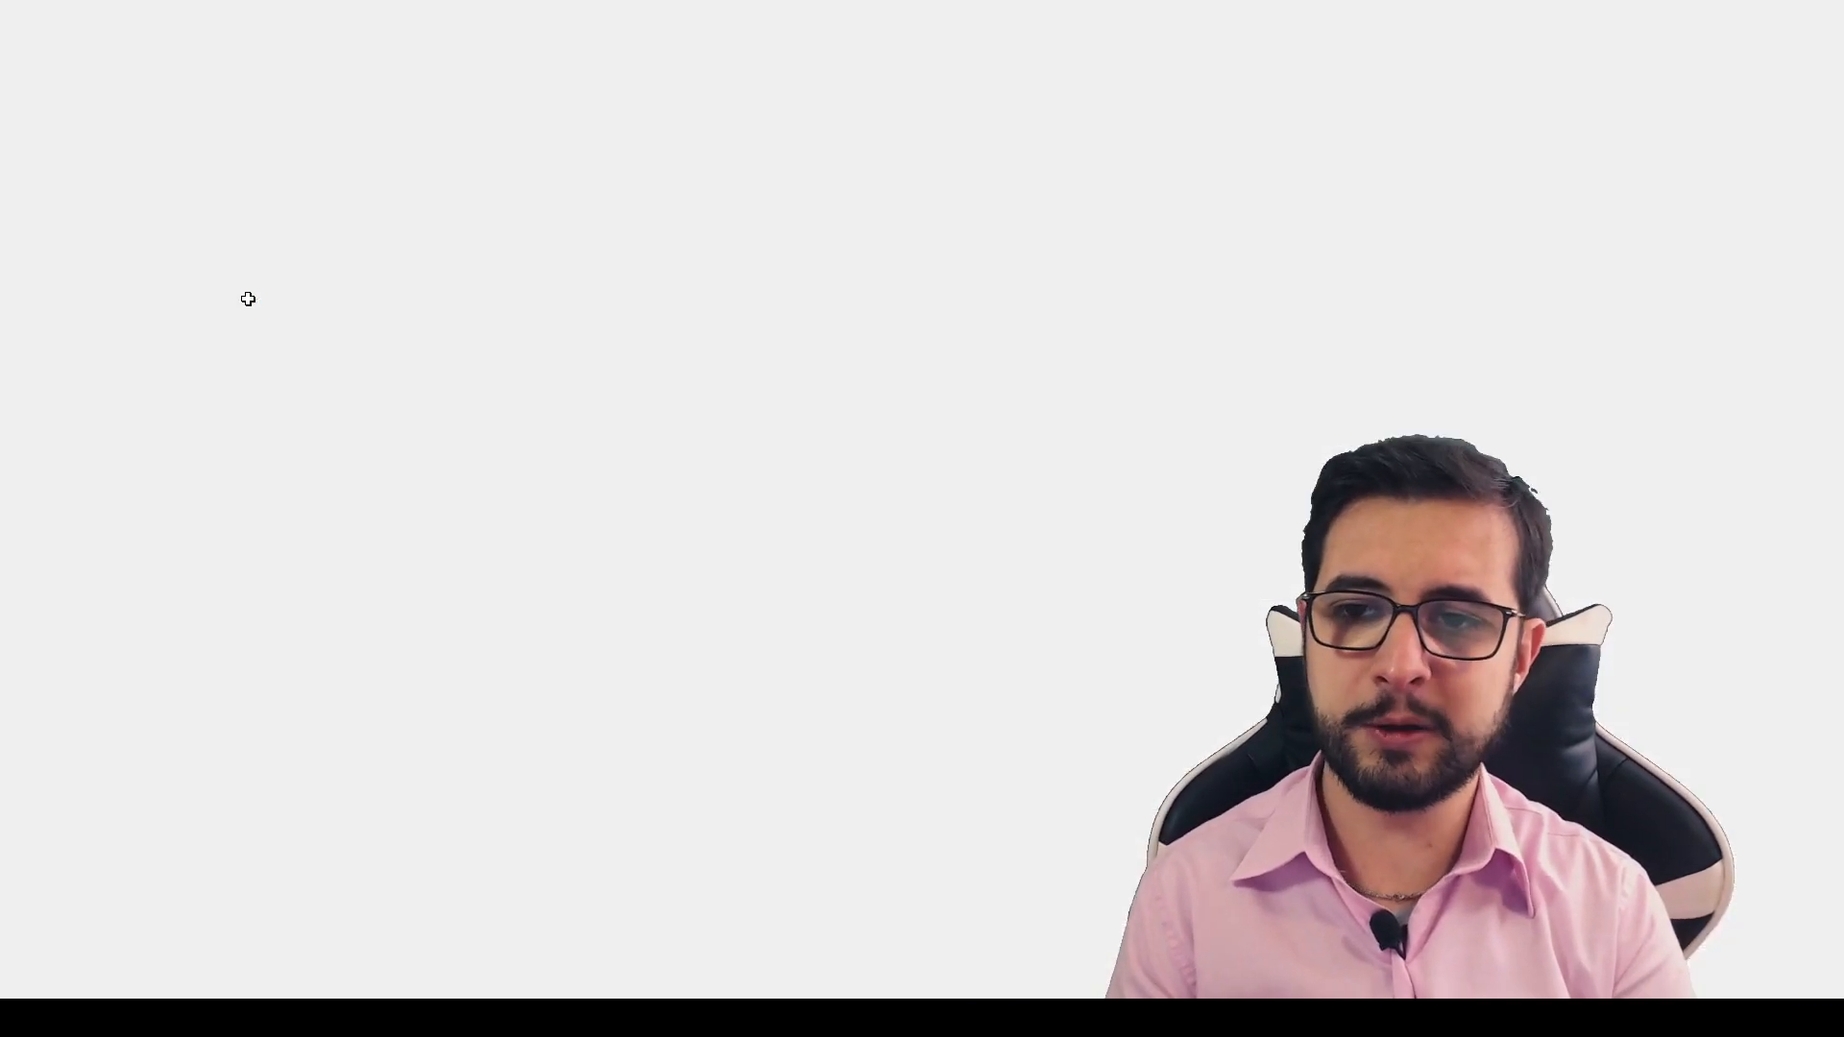
- Start a CONT.SE formula in cell D2 with the expanding range $E$2:E2, locking only its first reference
type("=CONT.")
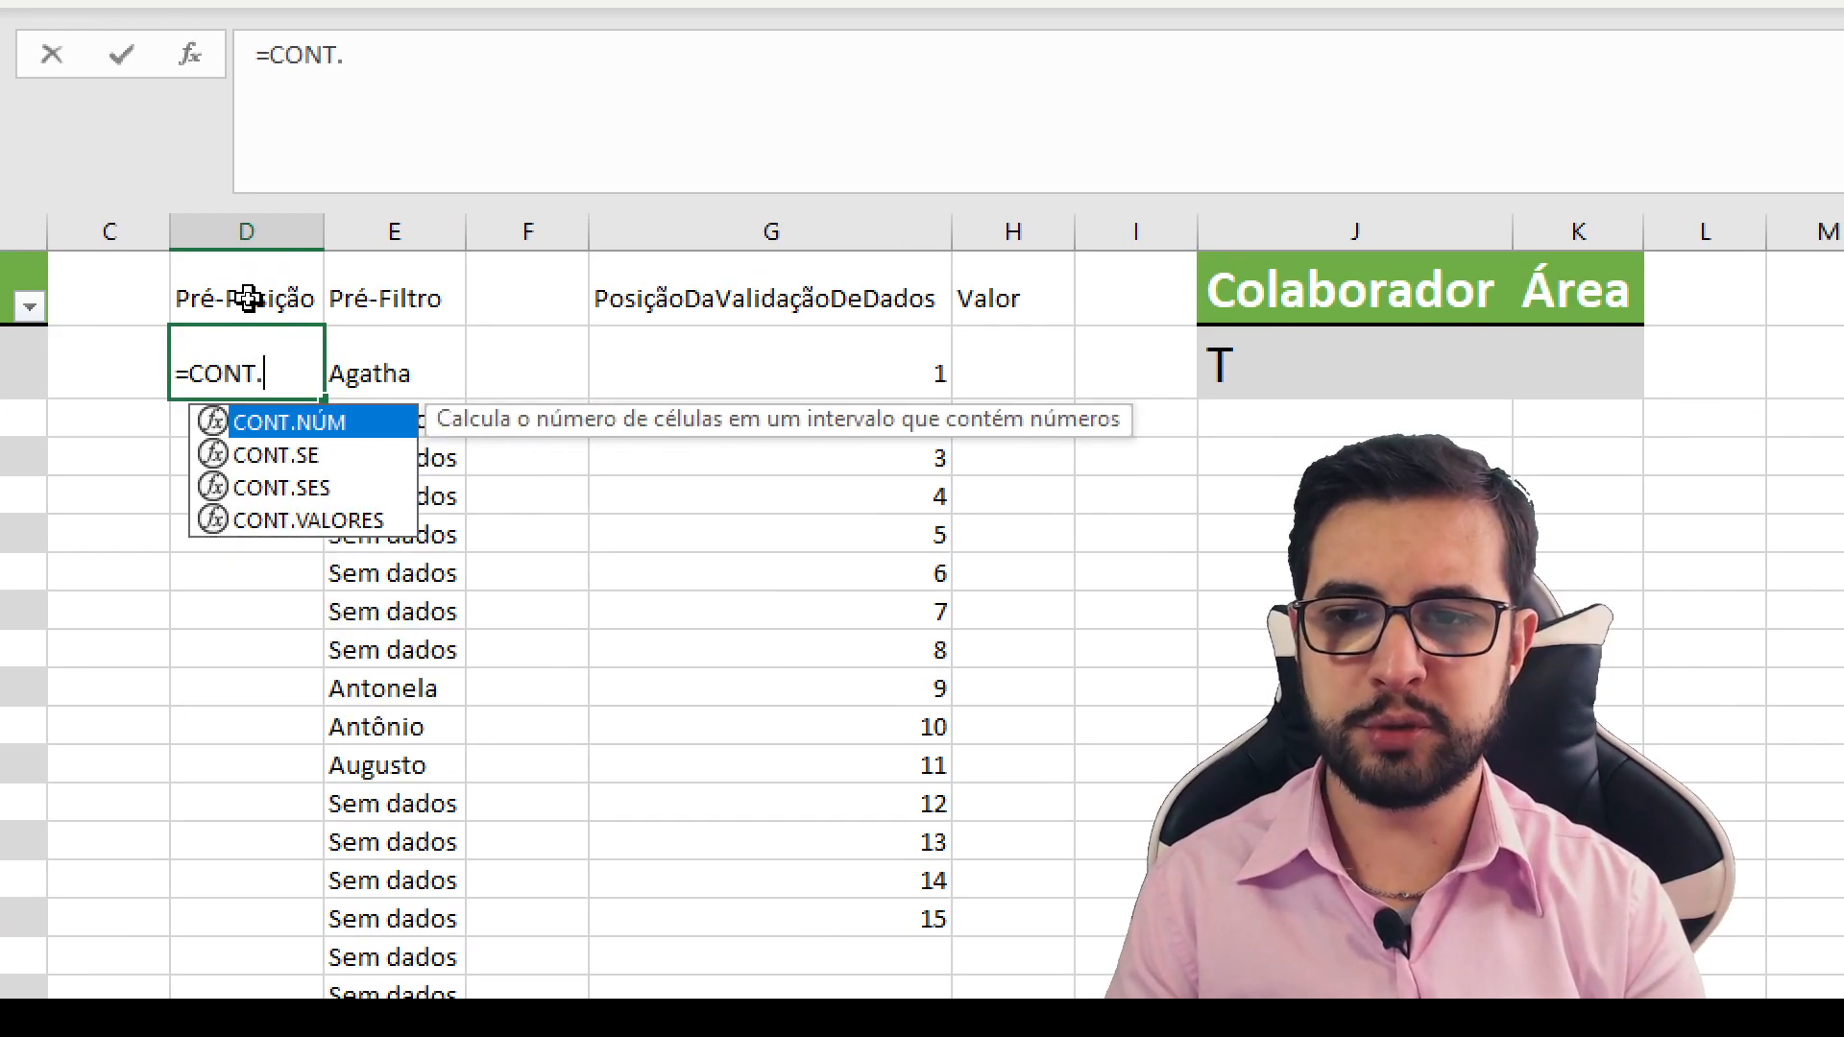
type("SE(")
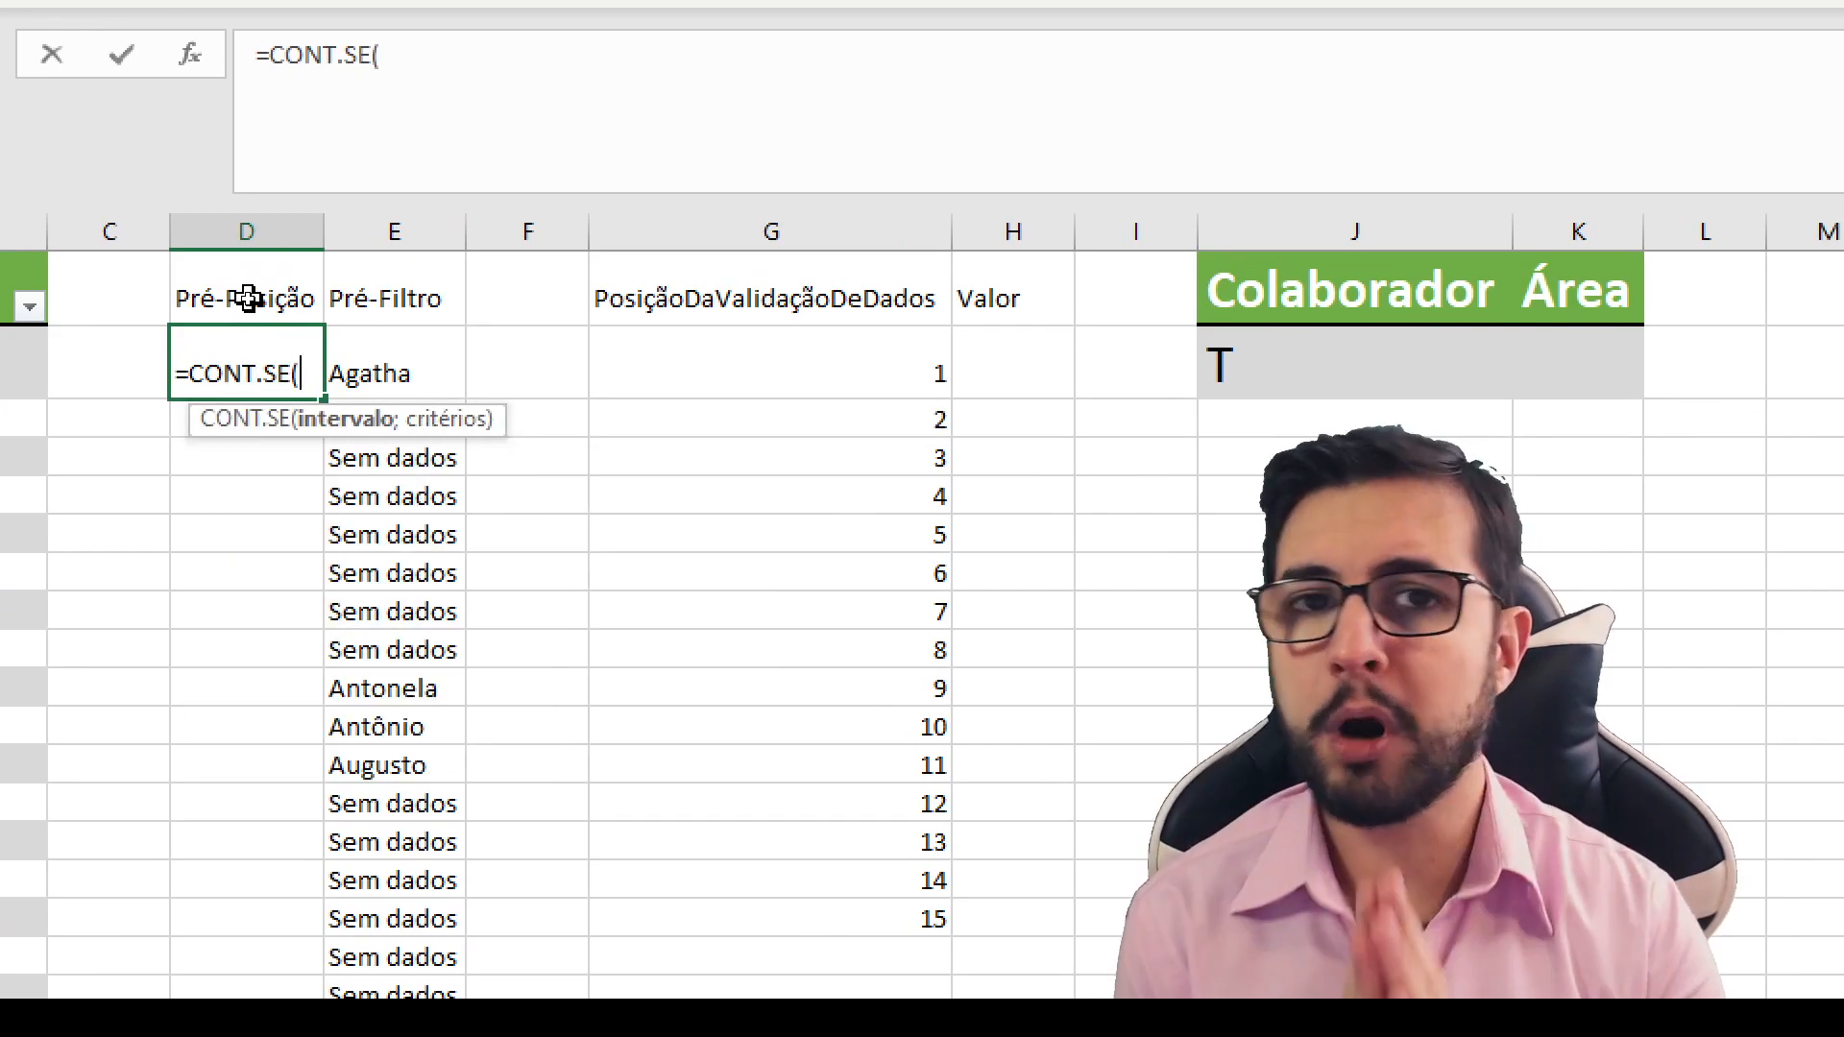
left_click(387, 373)
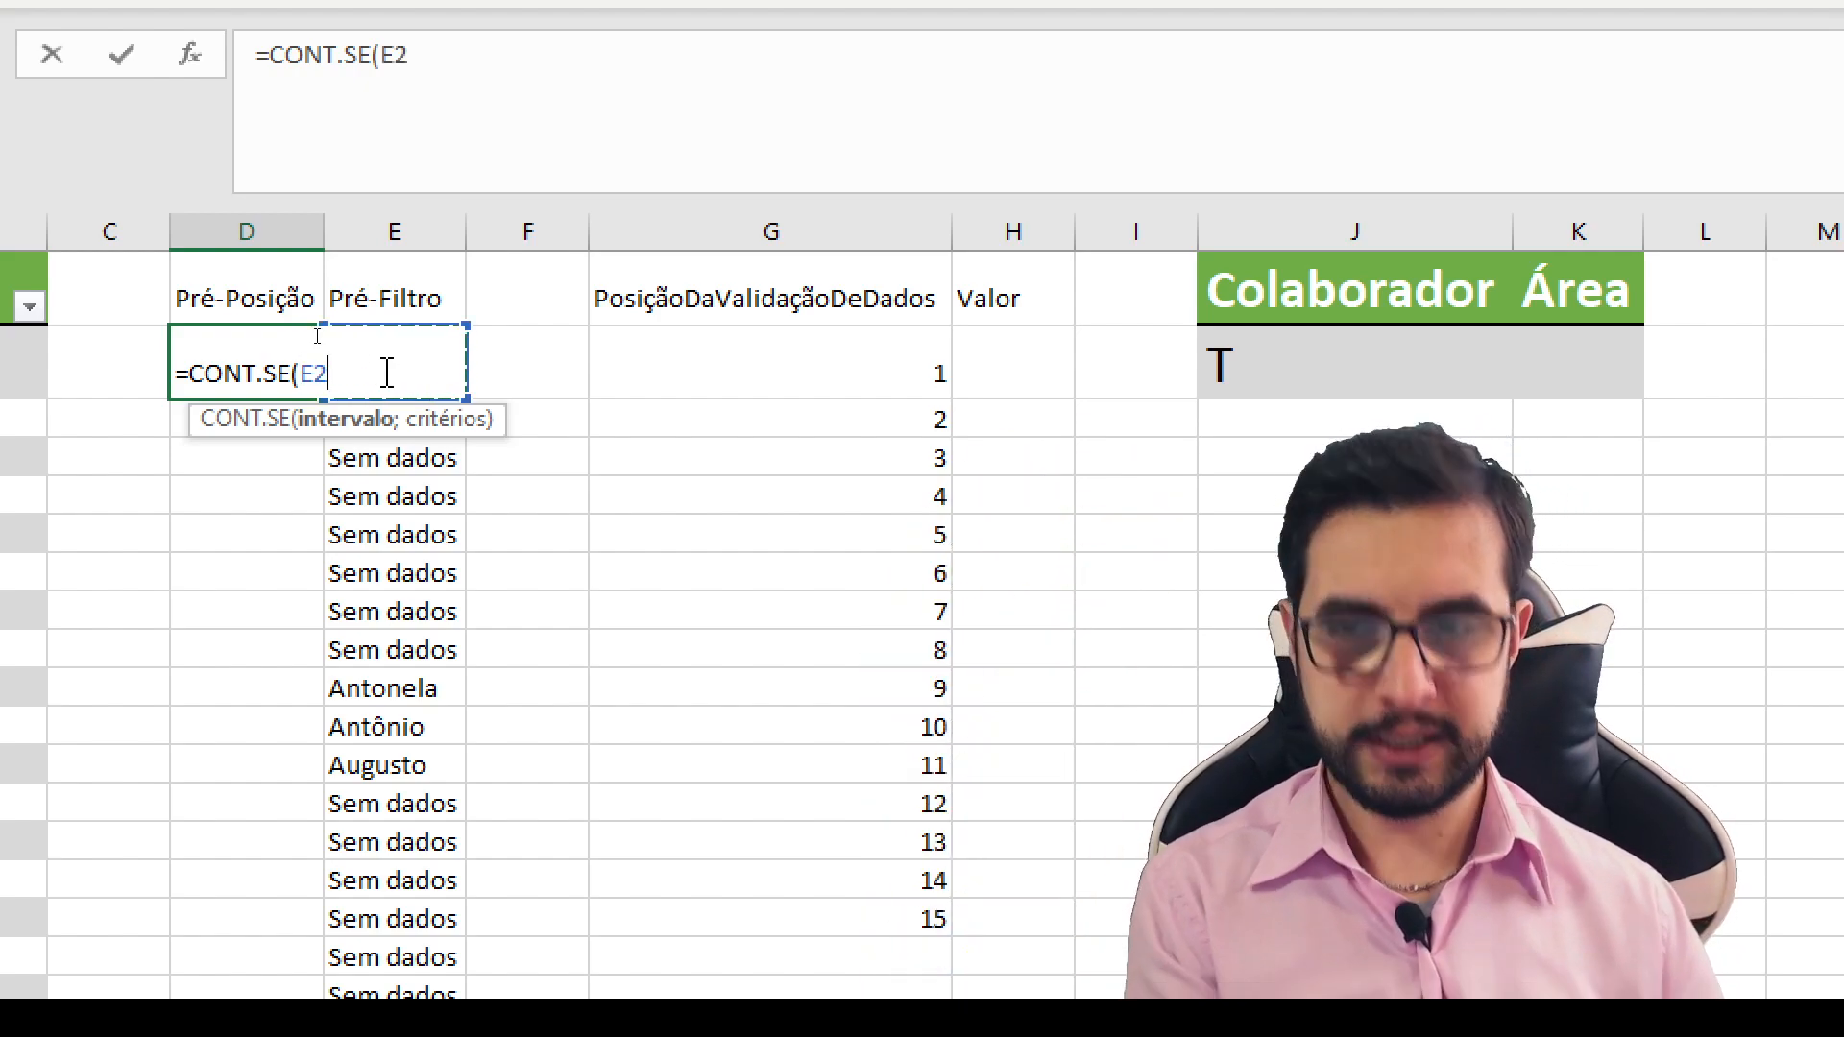
type(":E2")
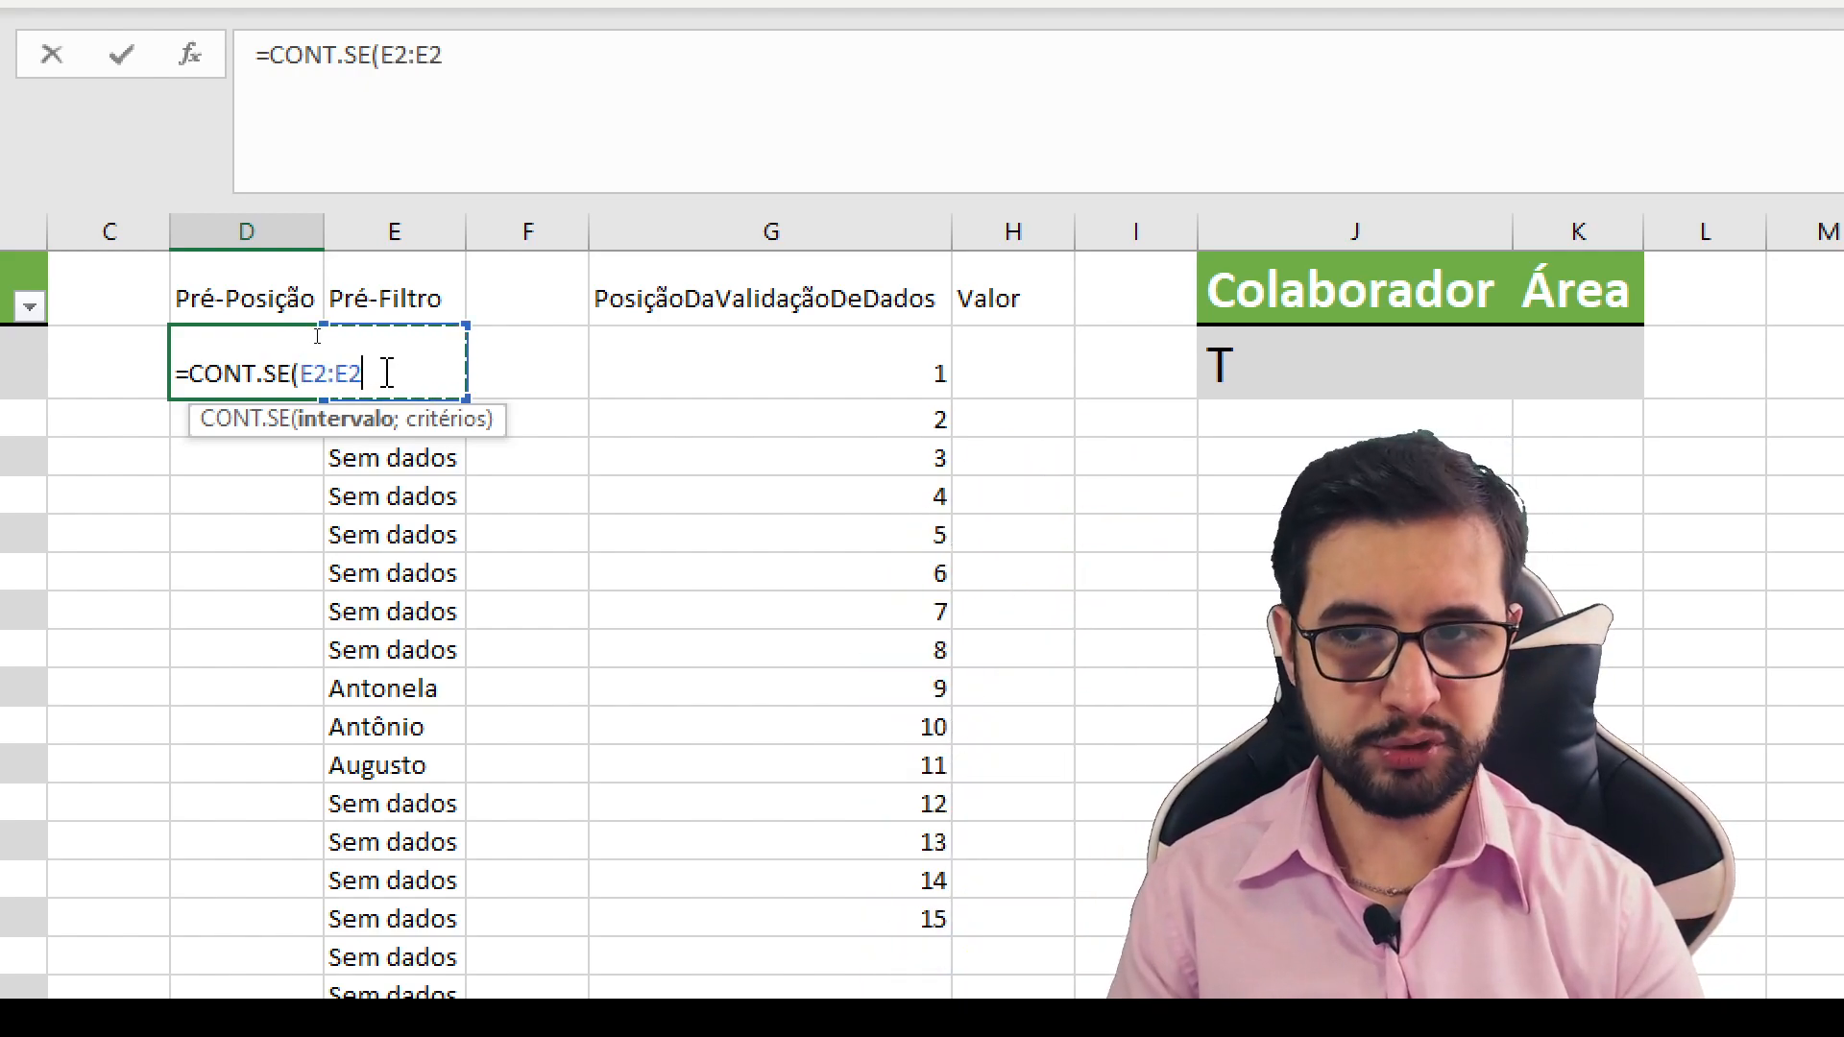
left_click_drag(314, 374, 357, 377)
left_click(304, 369)
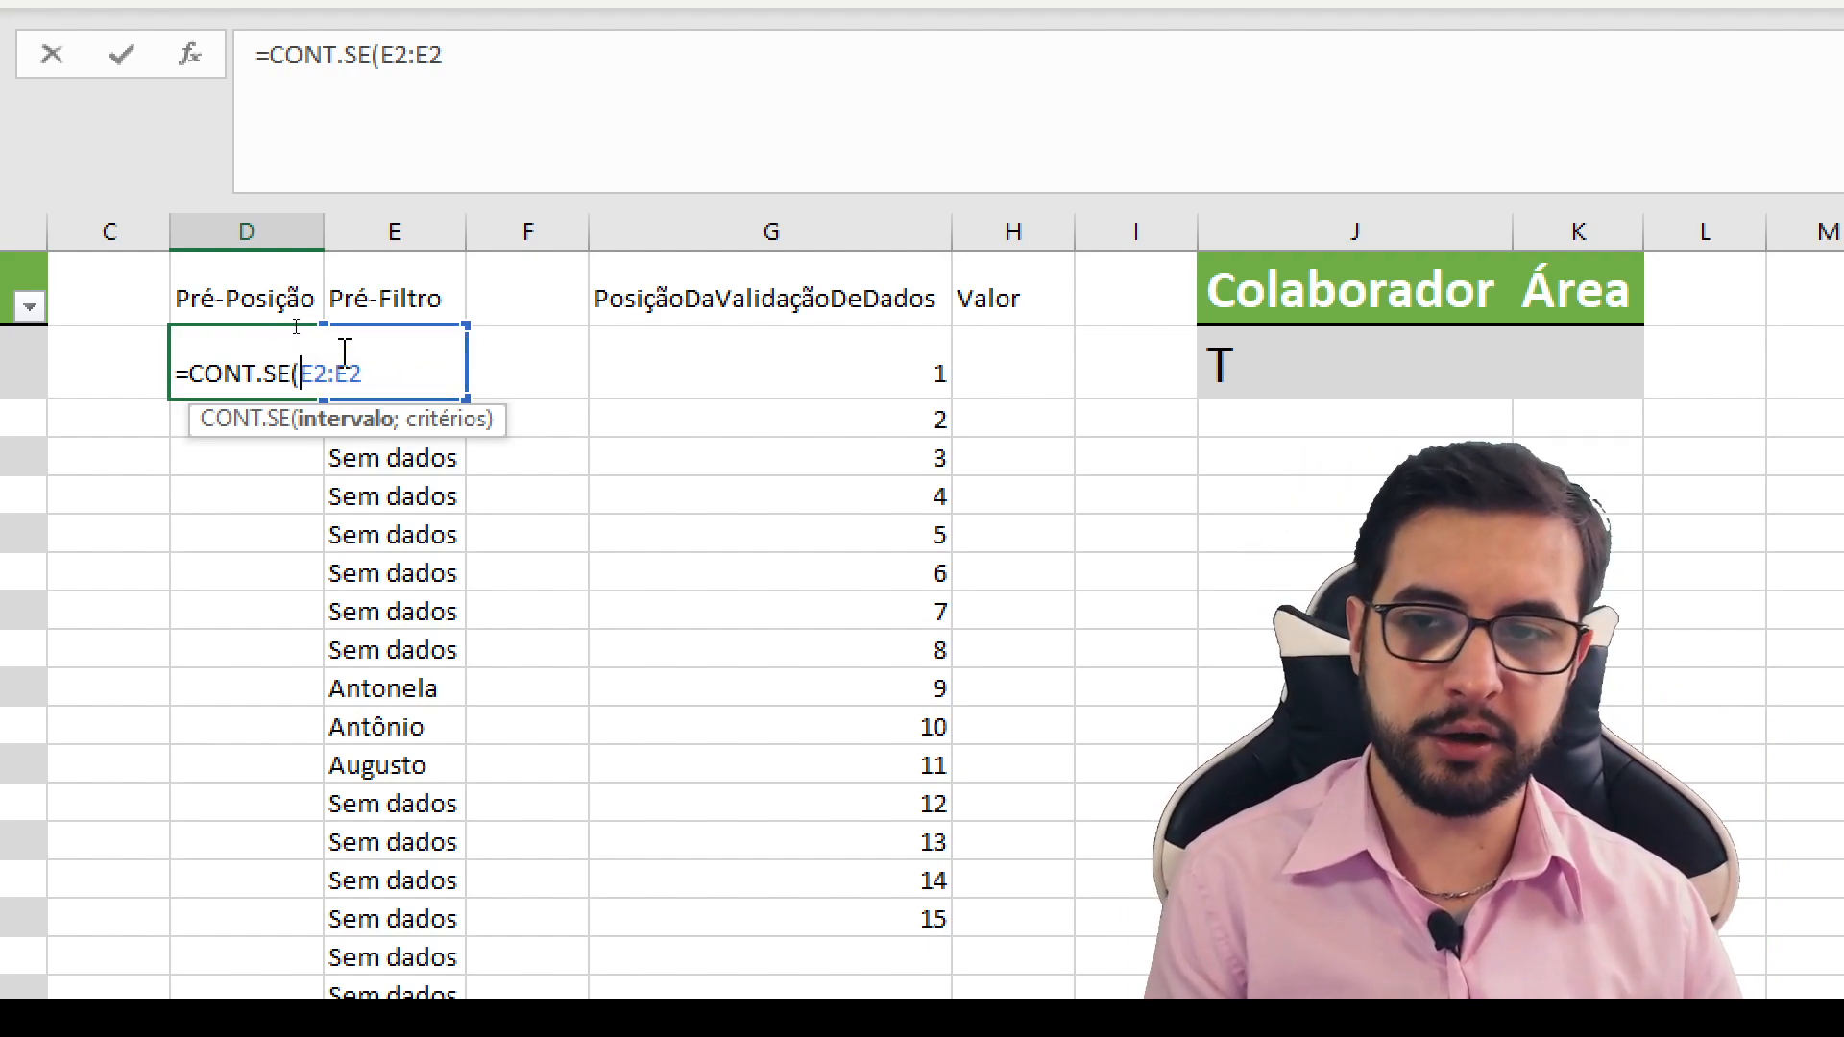
key("F4")
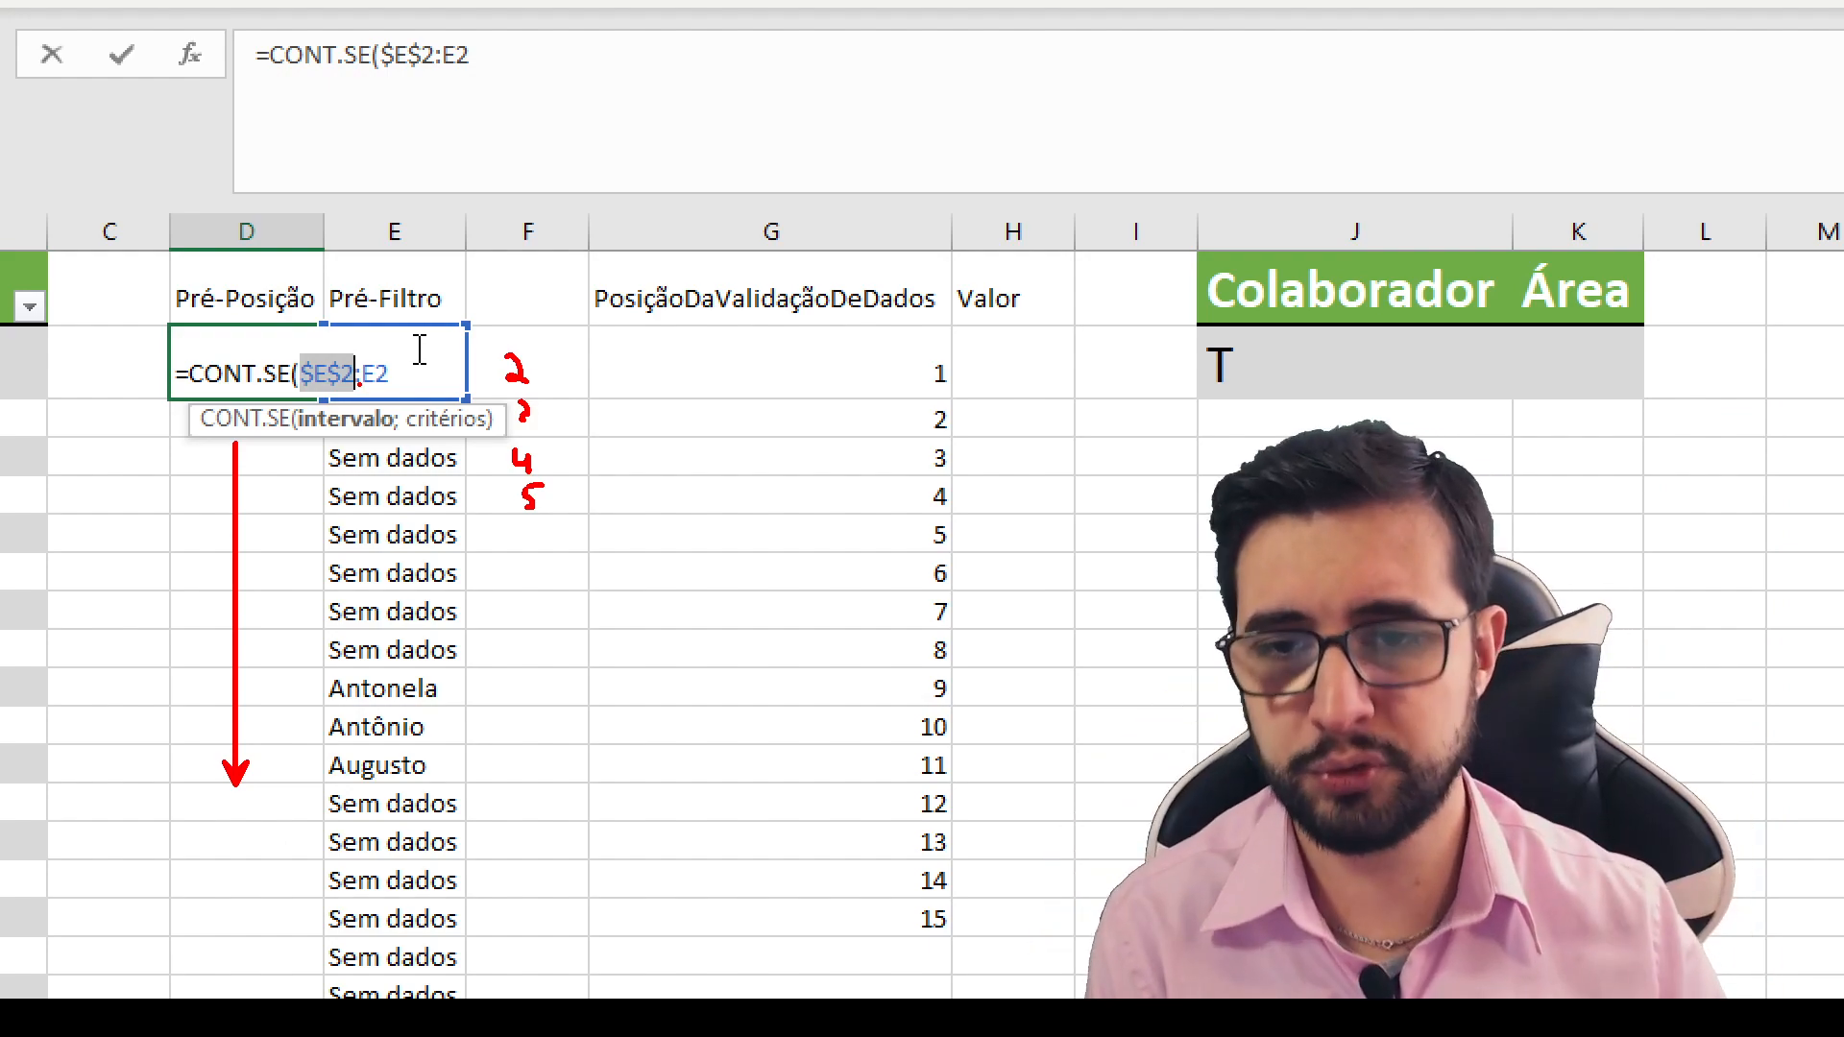
key("Escape")
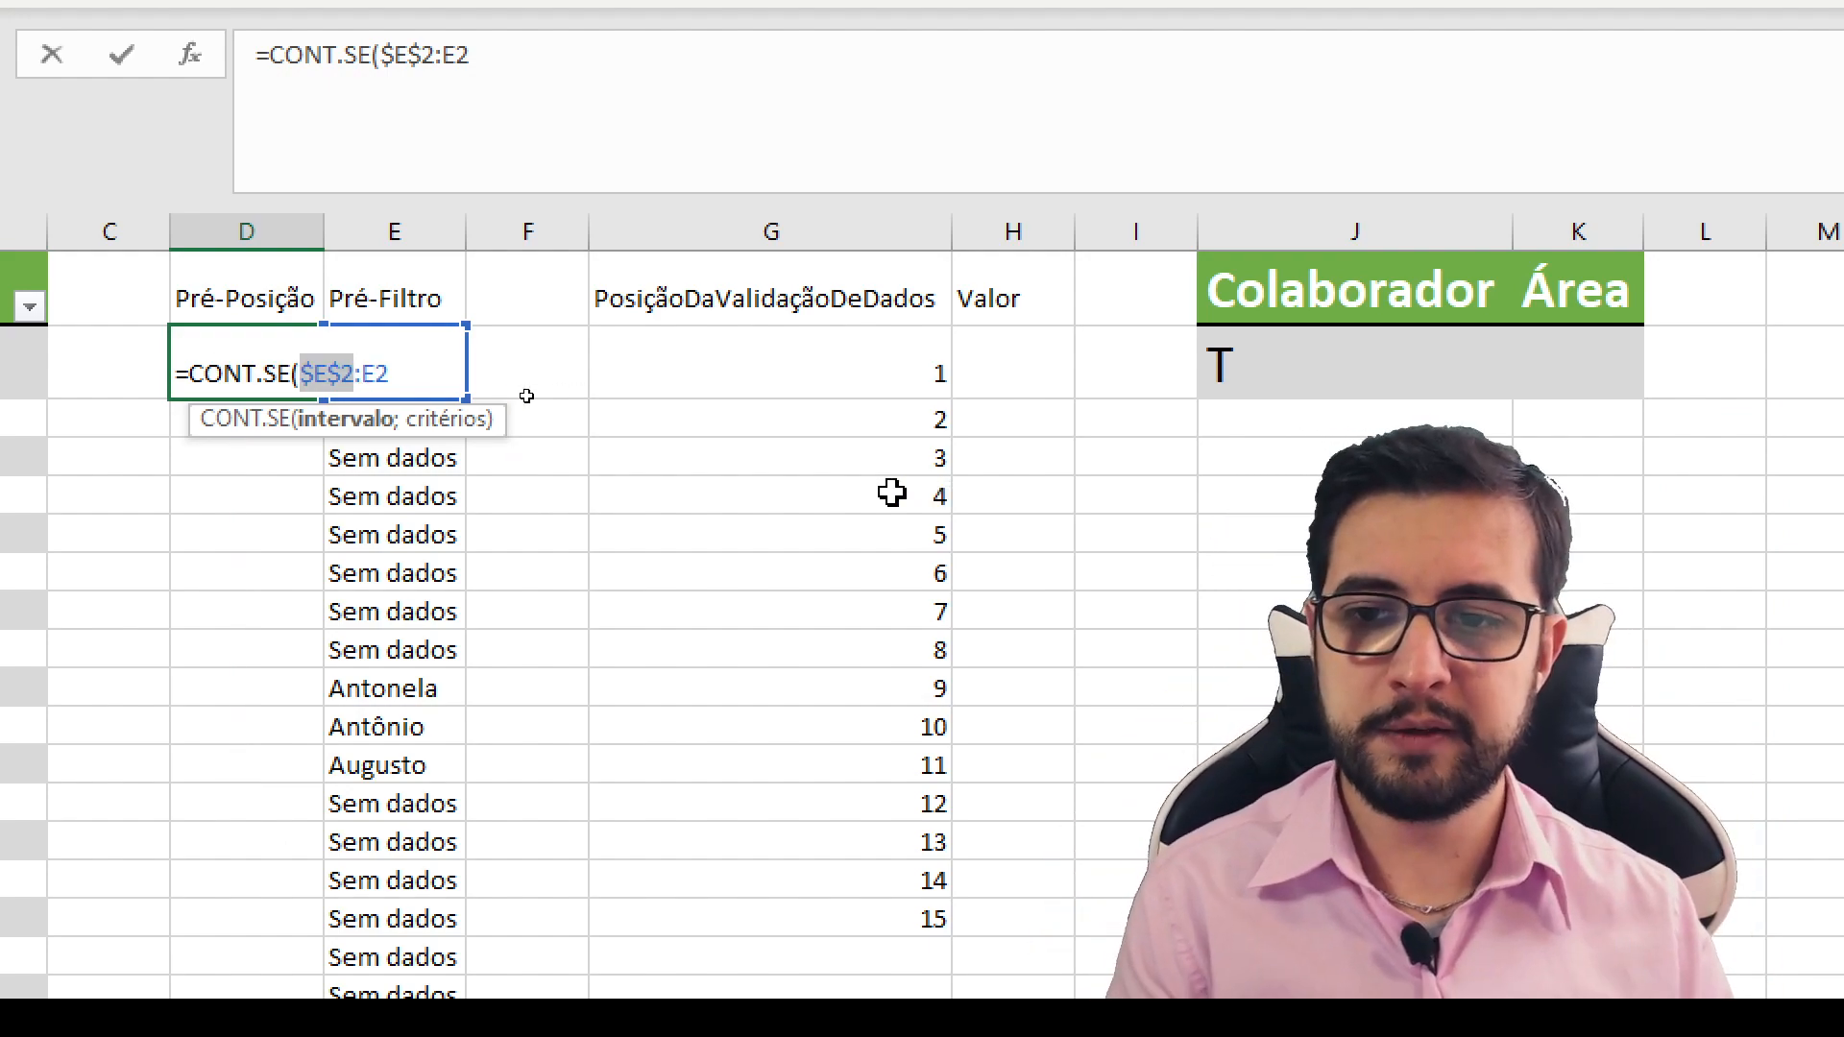
left_click(393, 372)
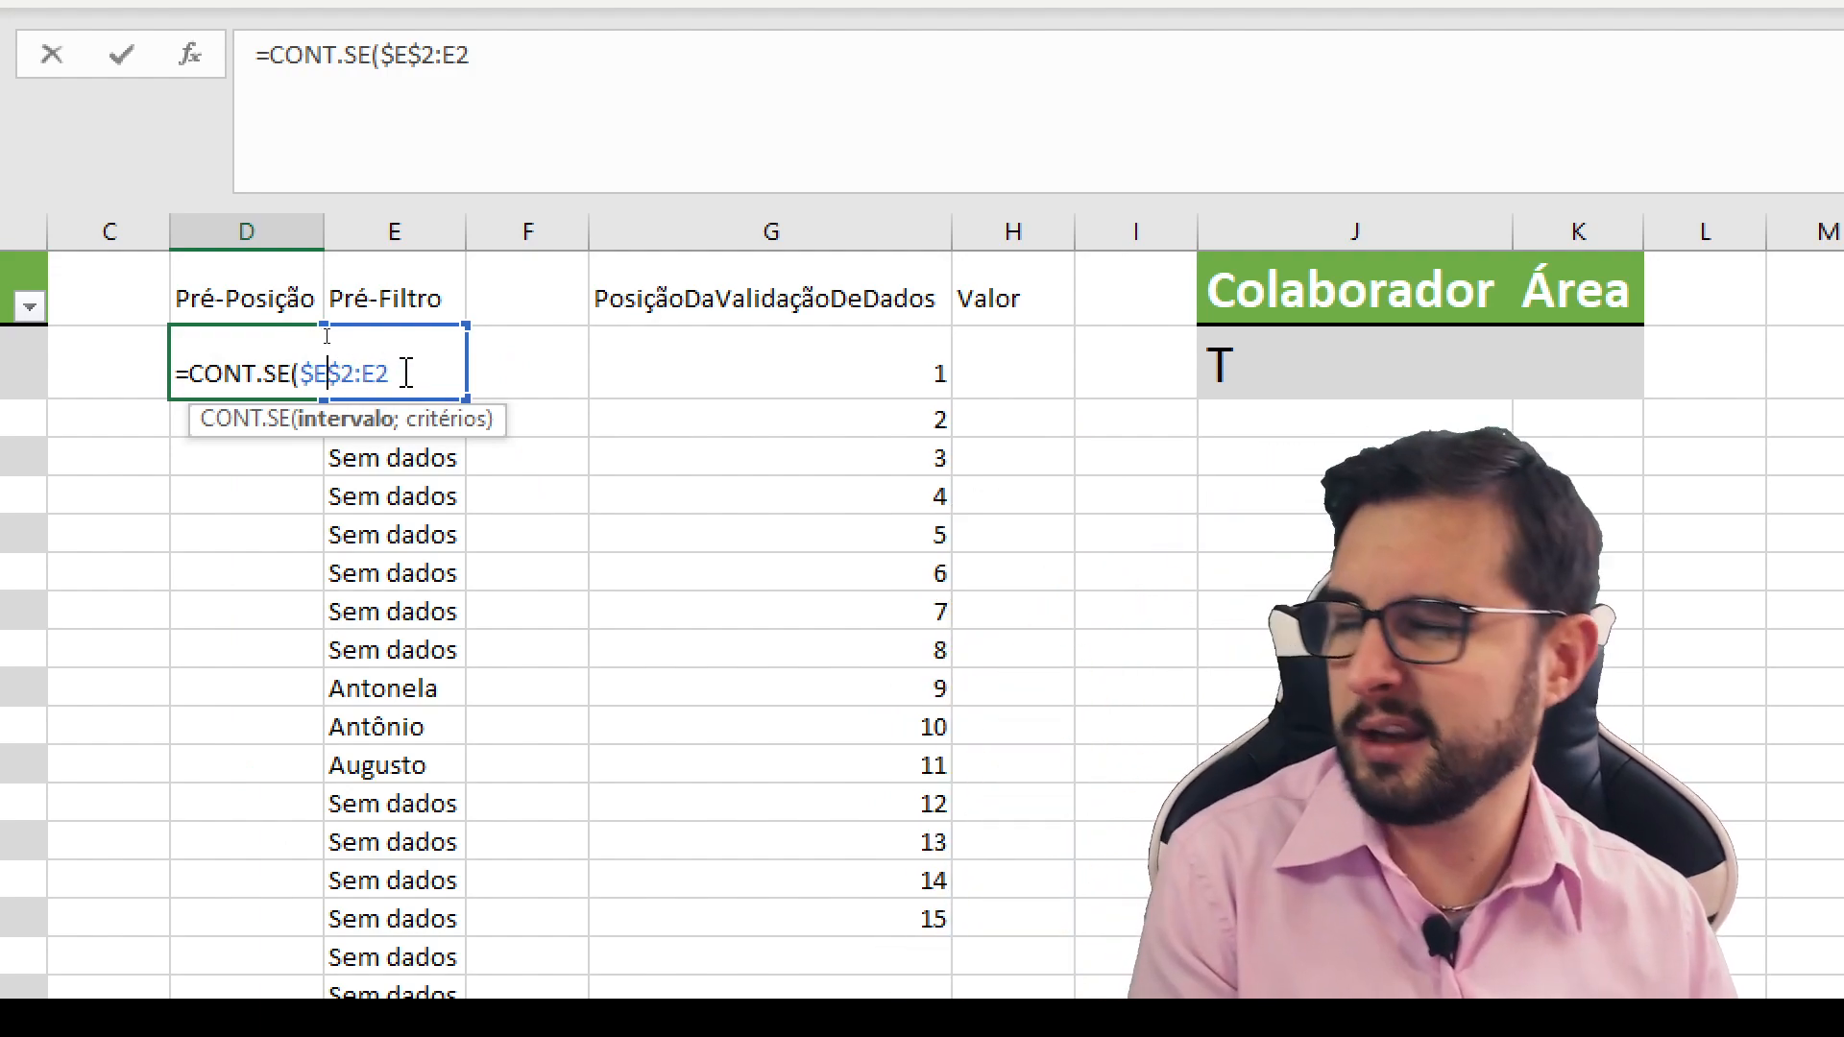
type(";")
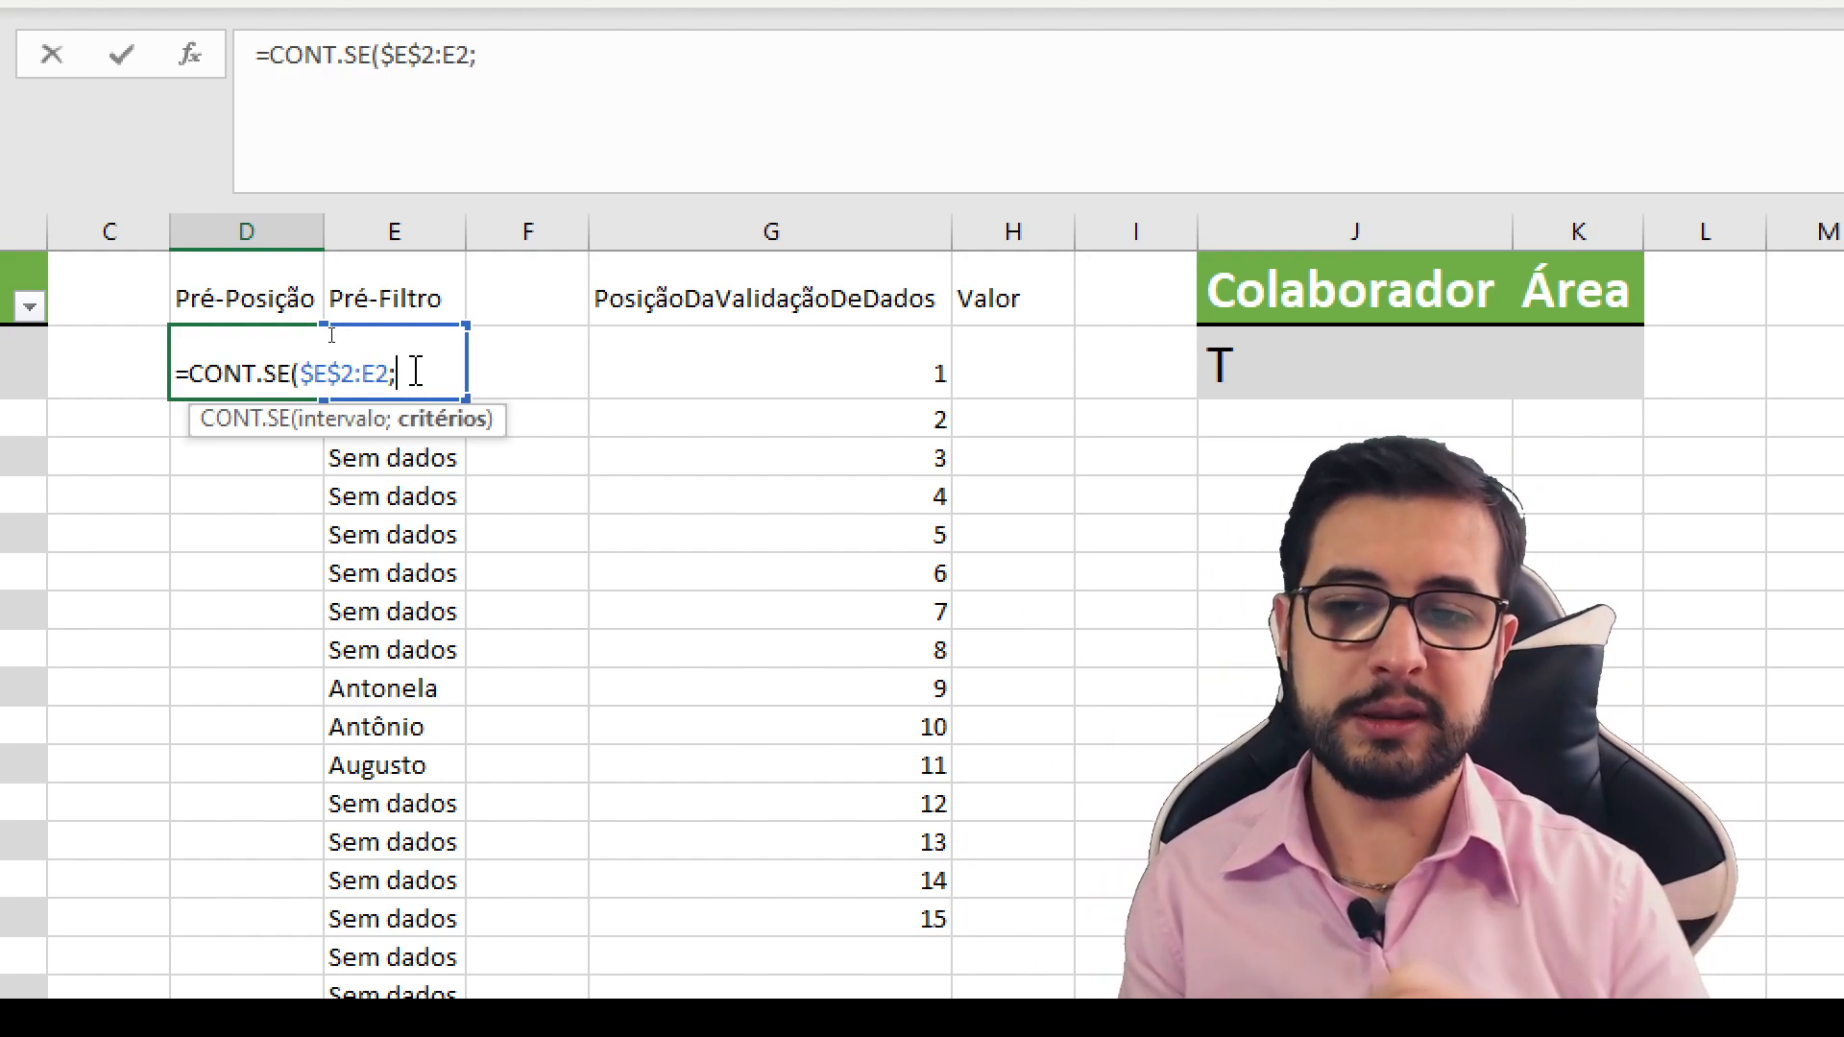
left_click(519, 343)
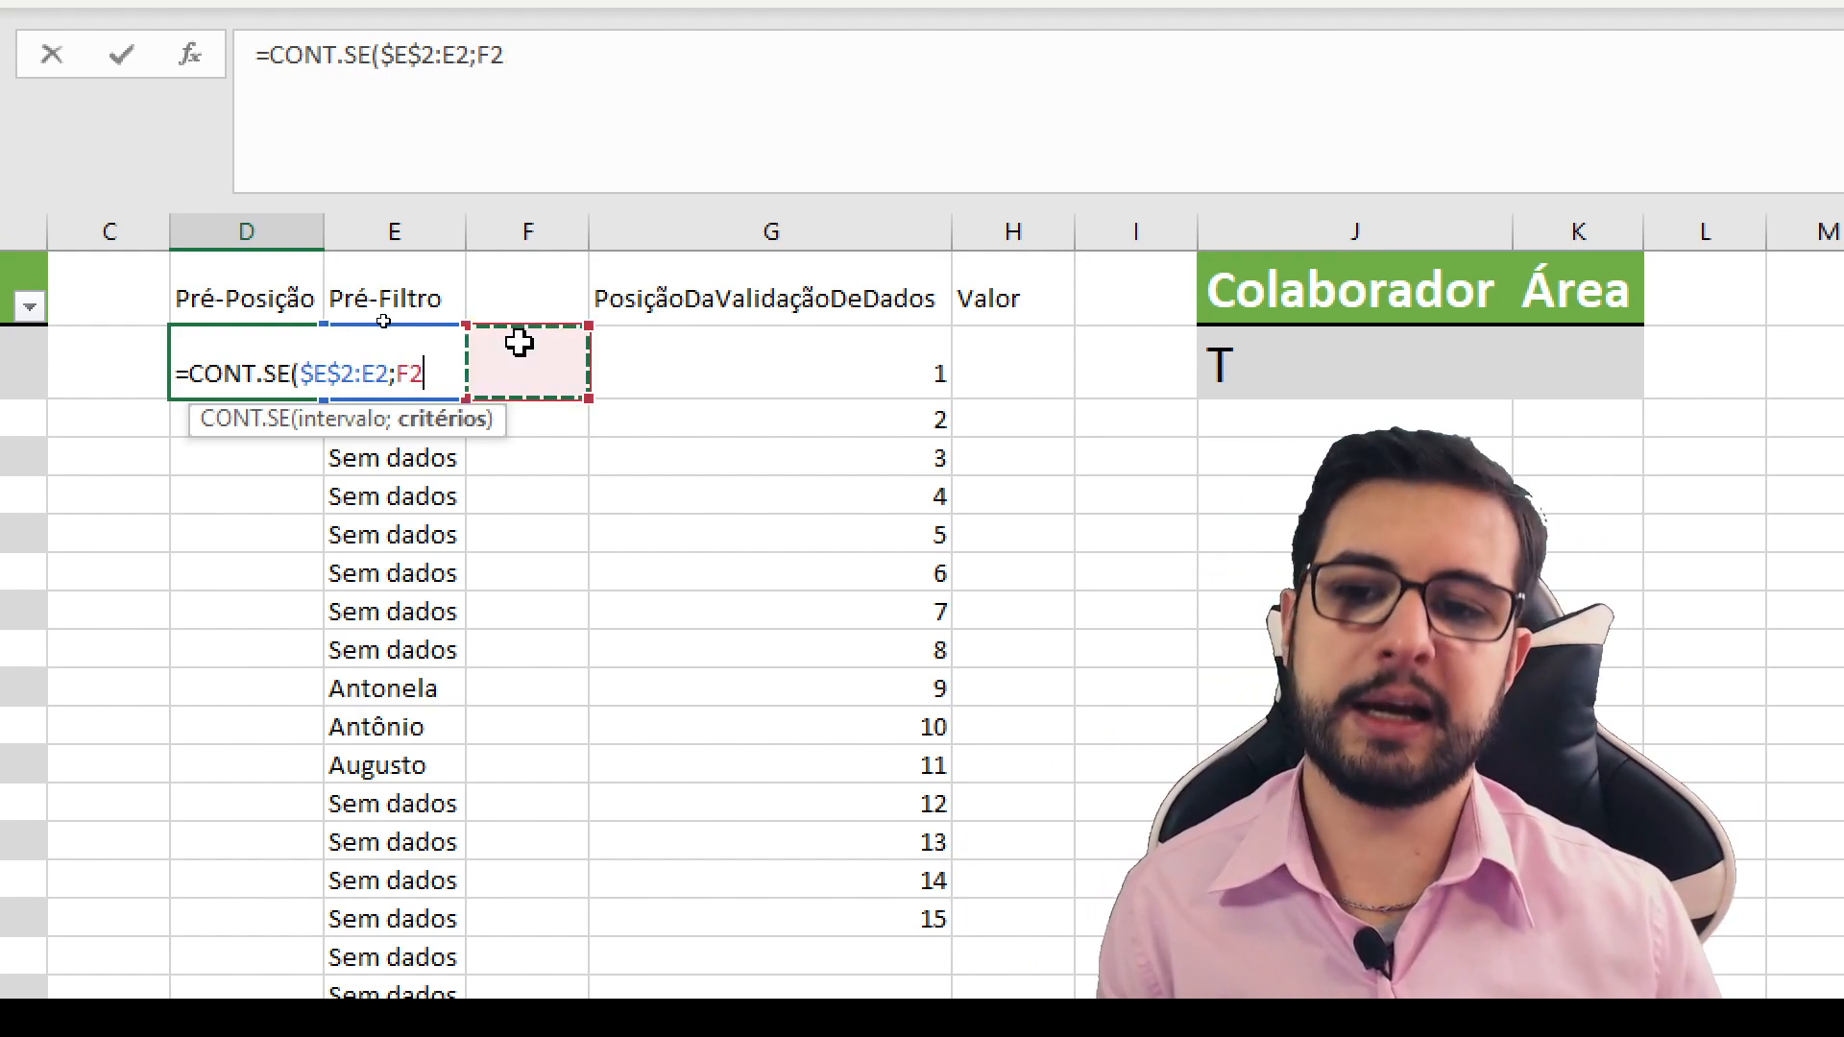
key("Left")
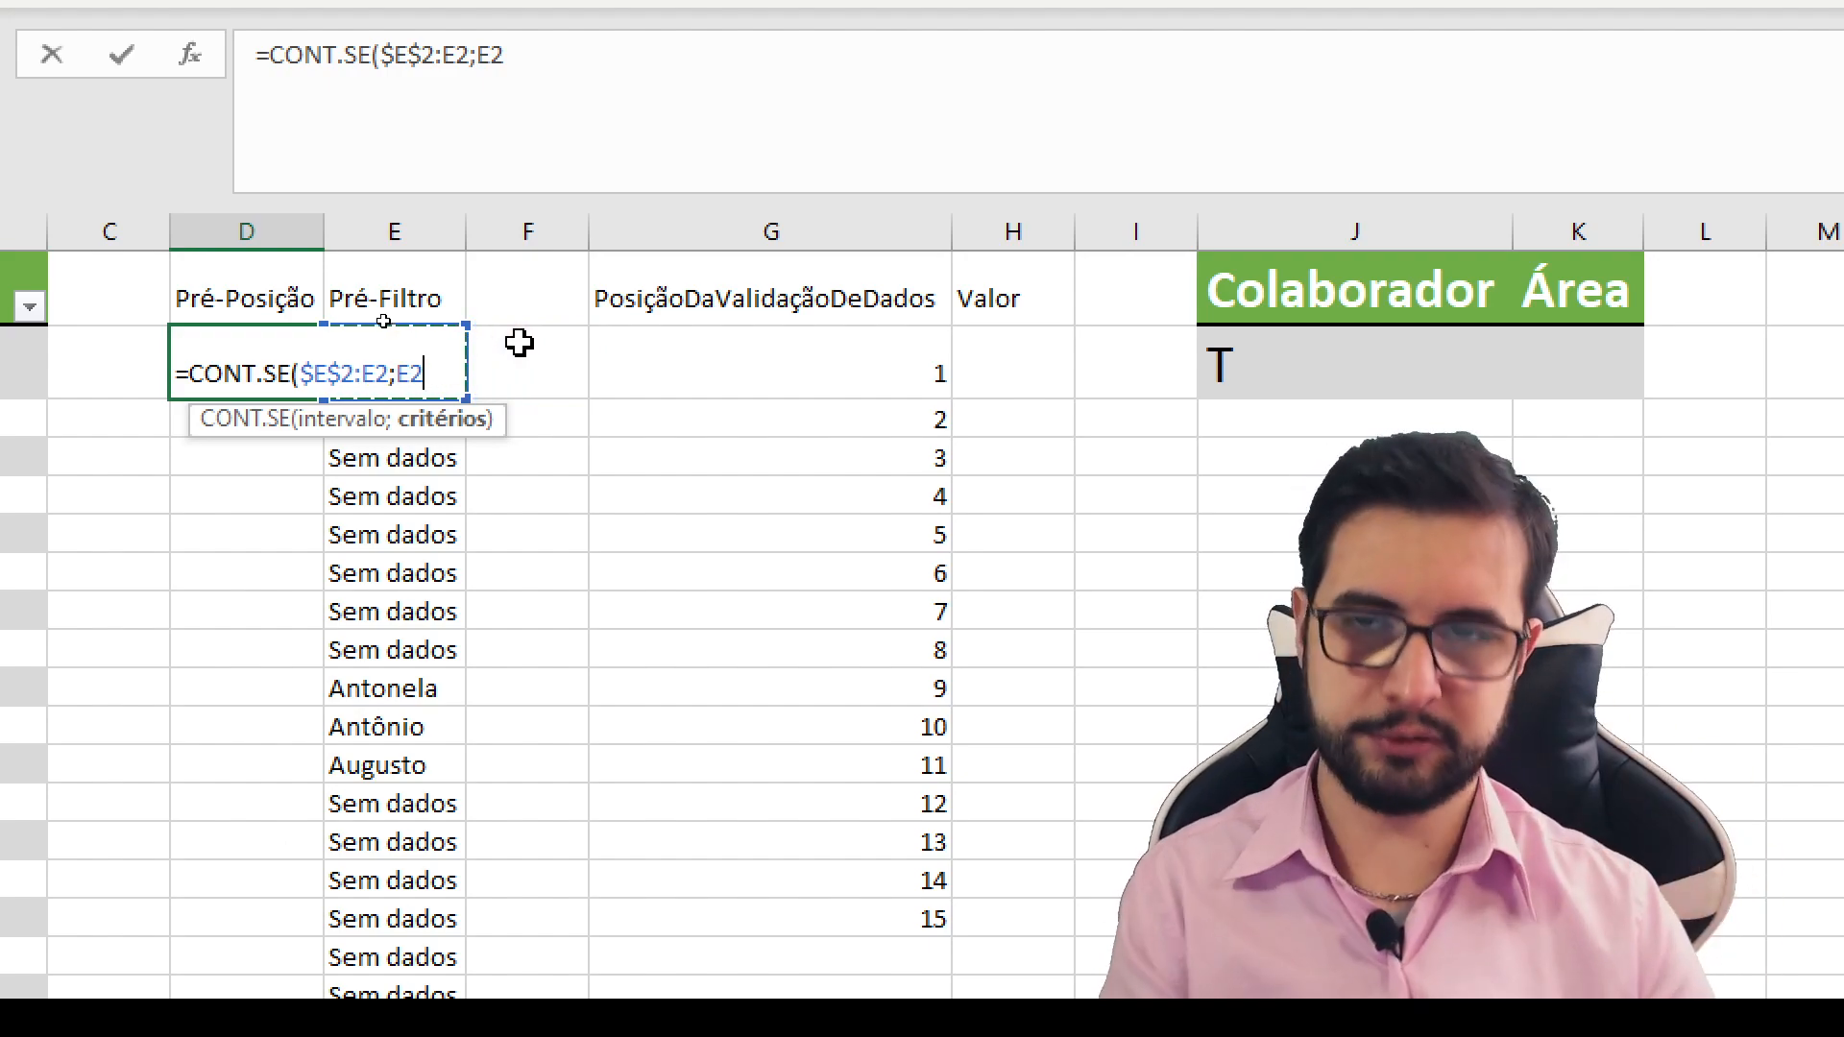
key("BackSpace")
key("BackSpace")
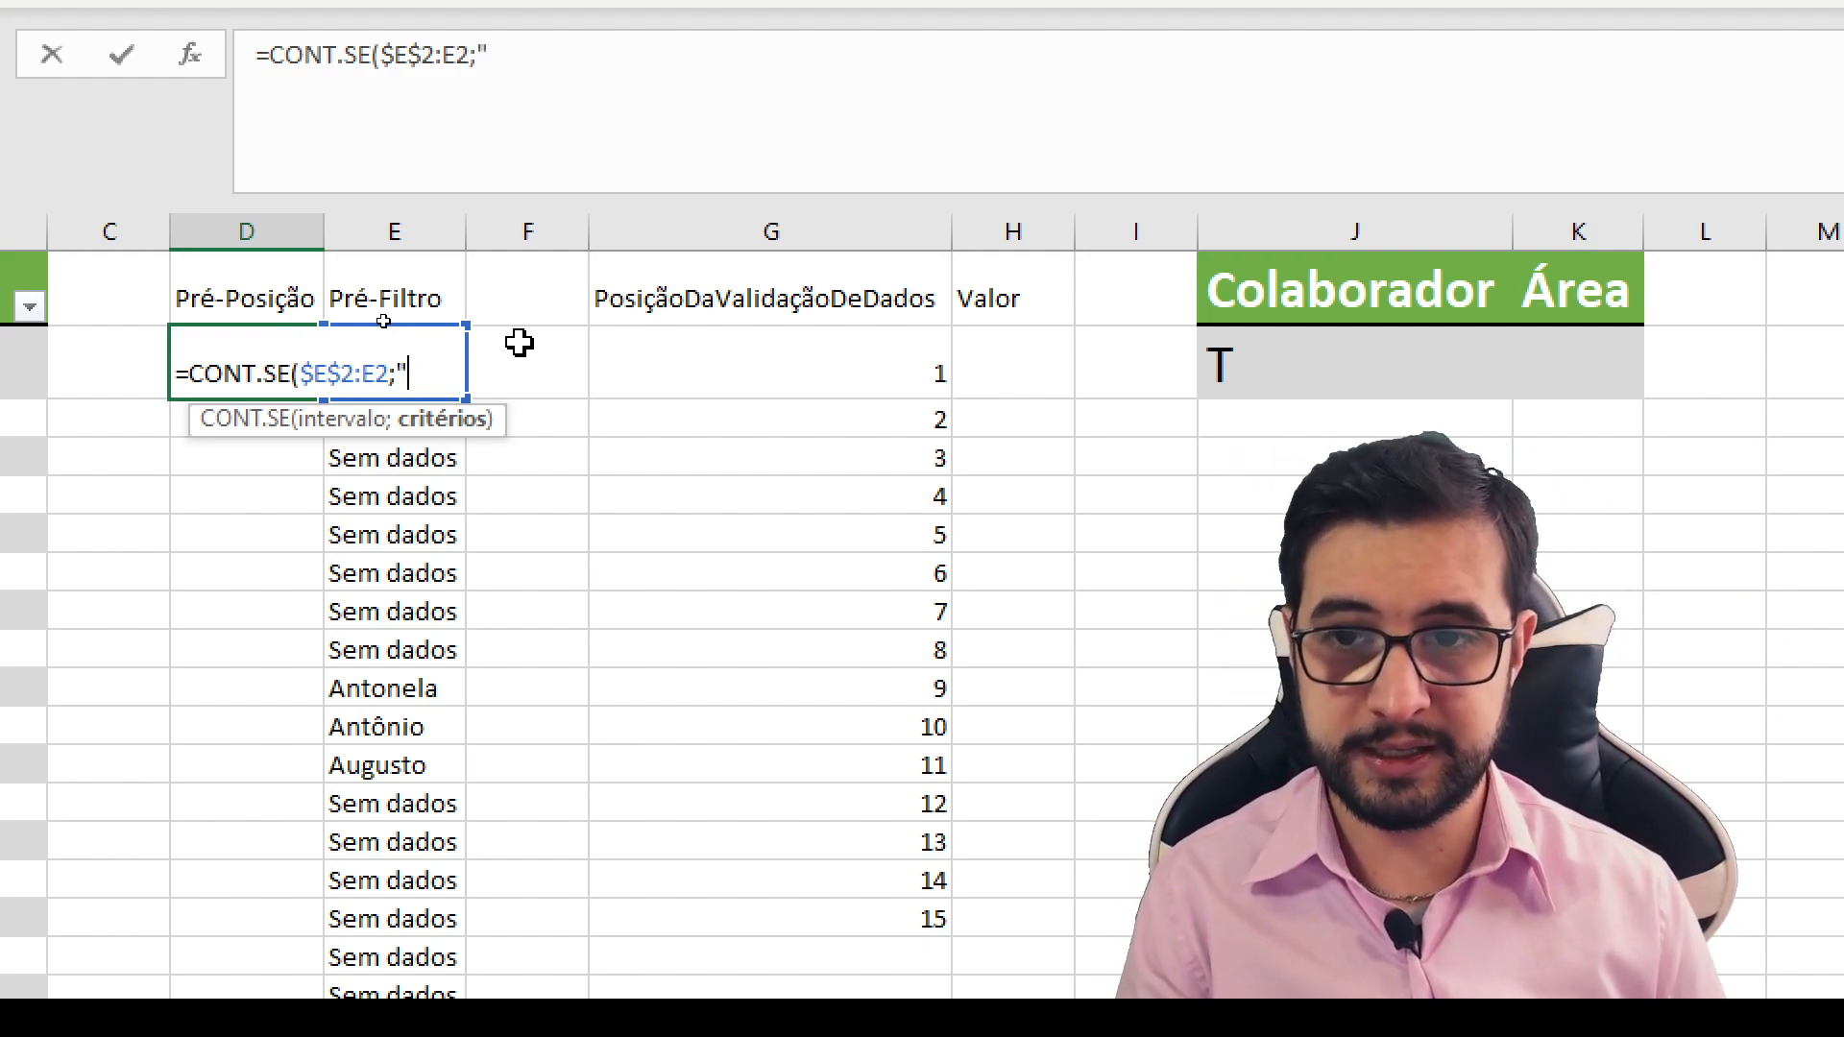
- Complete the D2 formula with the criterion "<>Sem dados" to count only the matching Pré-Filtro entries
type("\"<>")
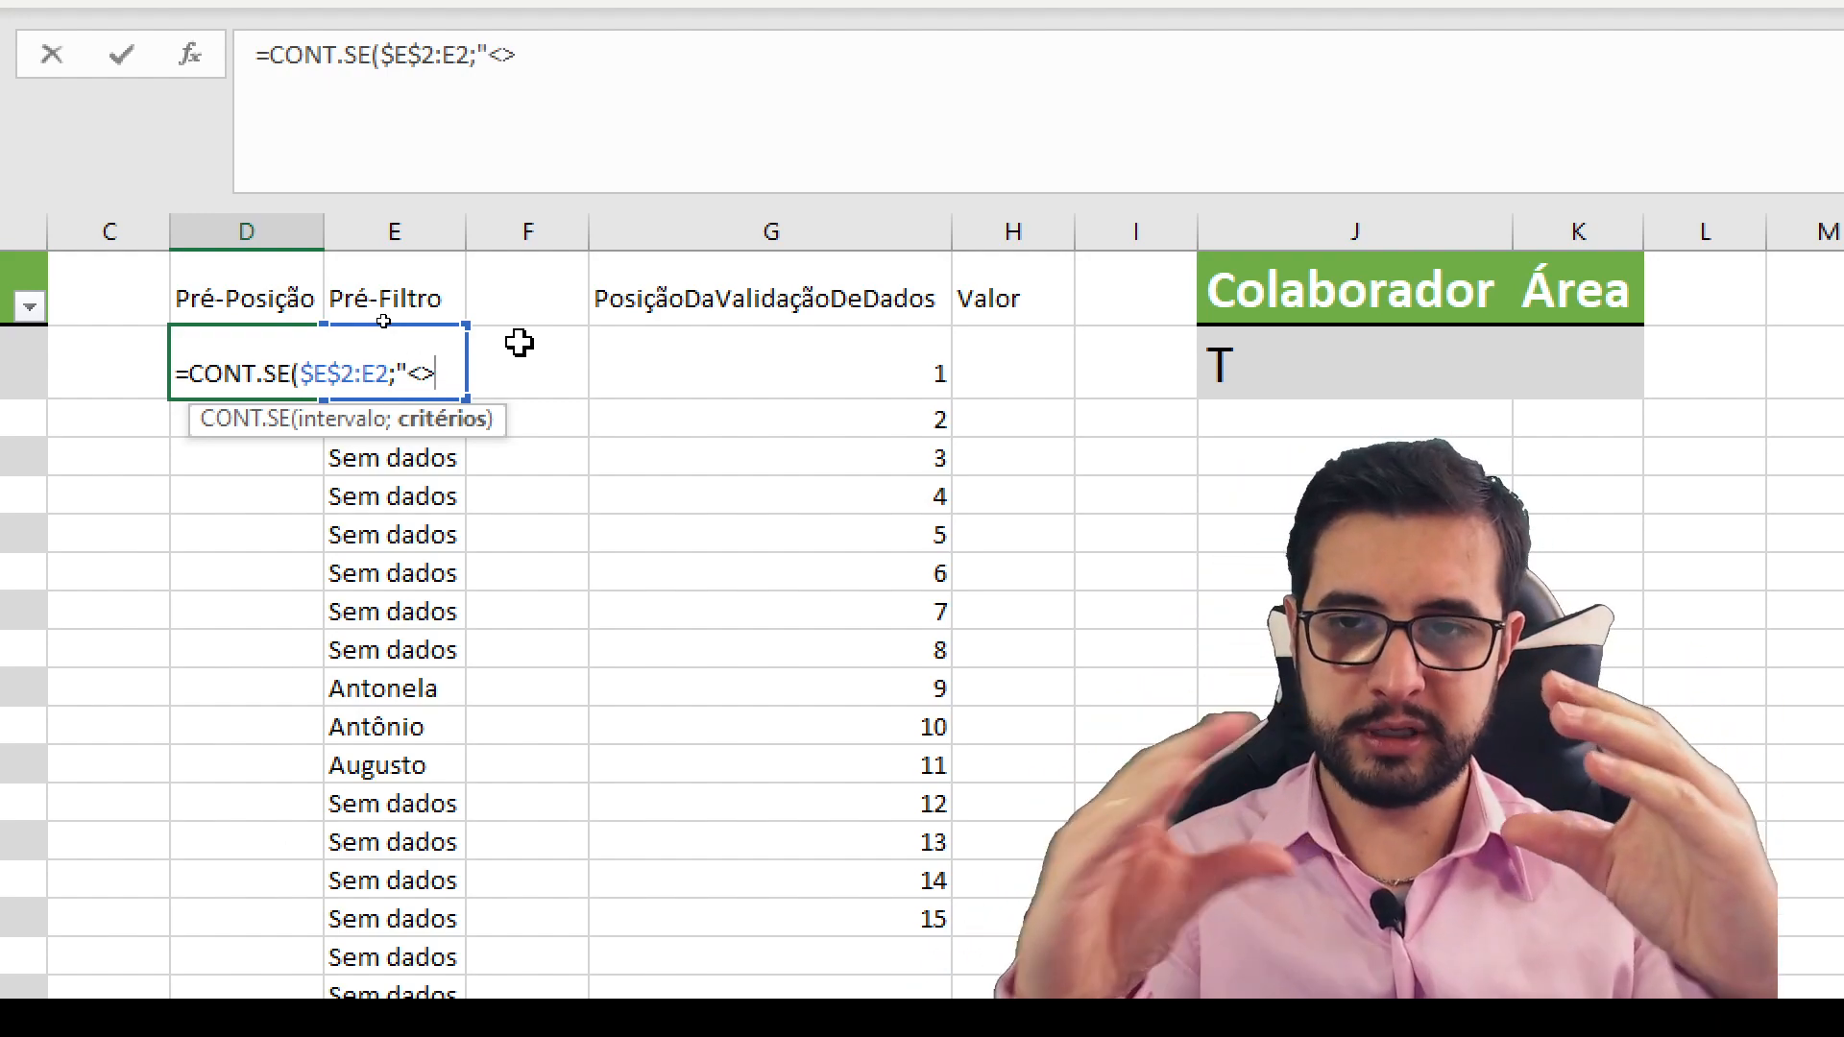
type("Sem d")
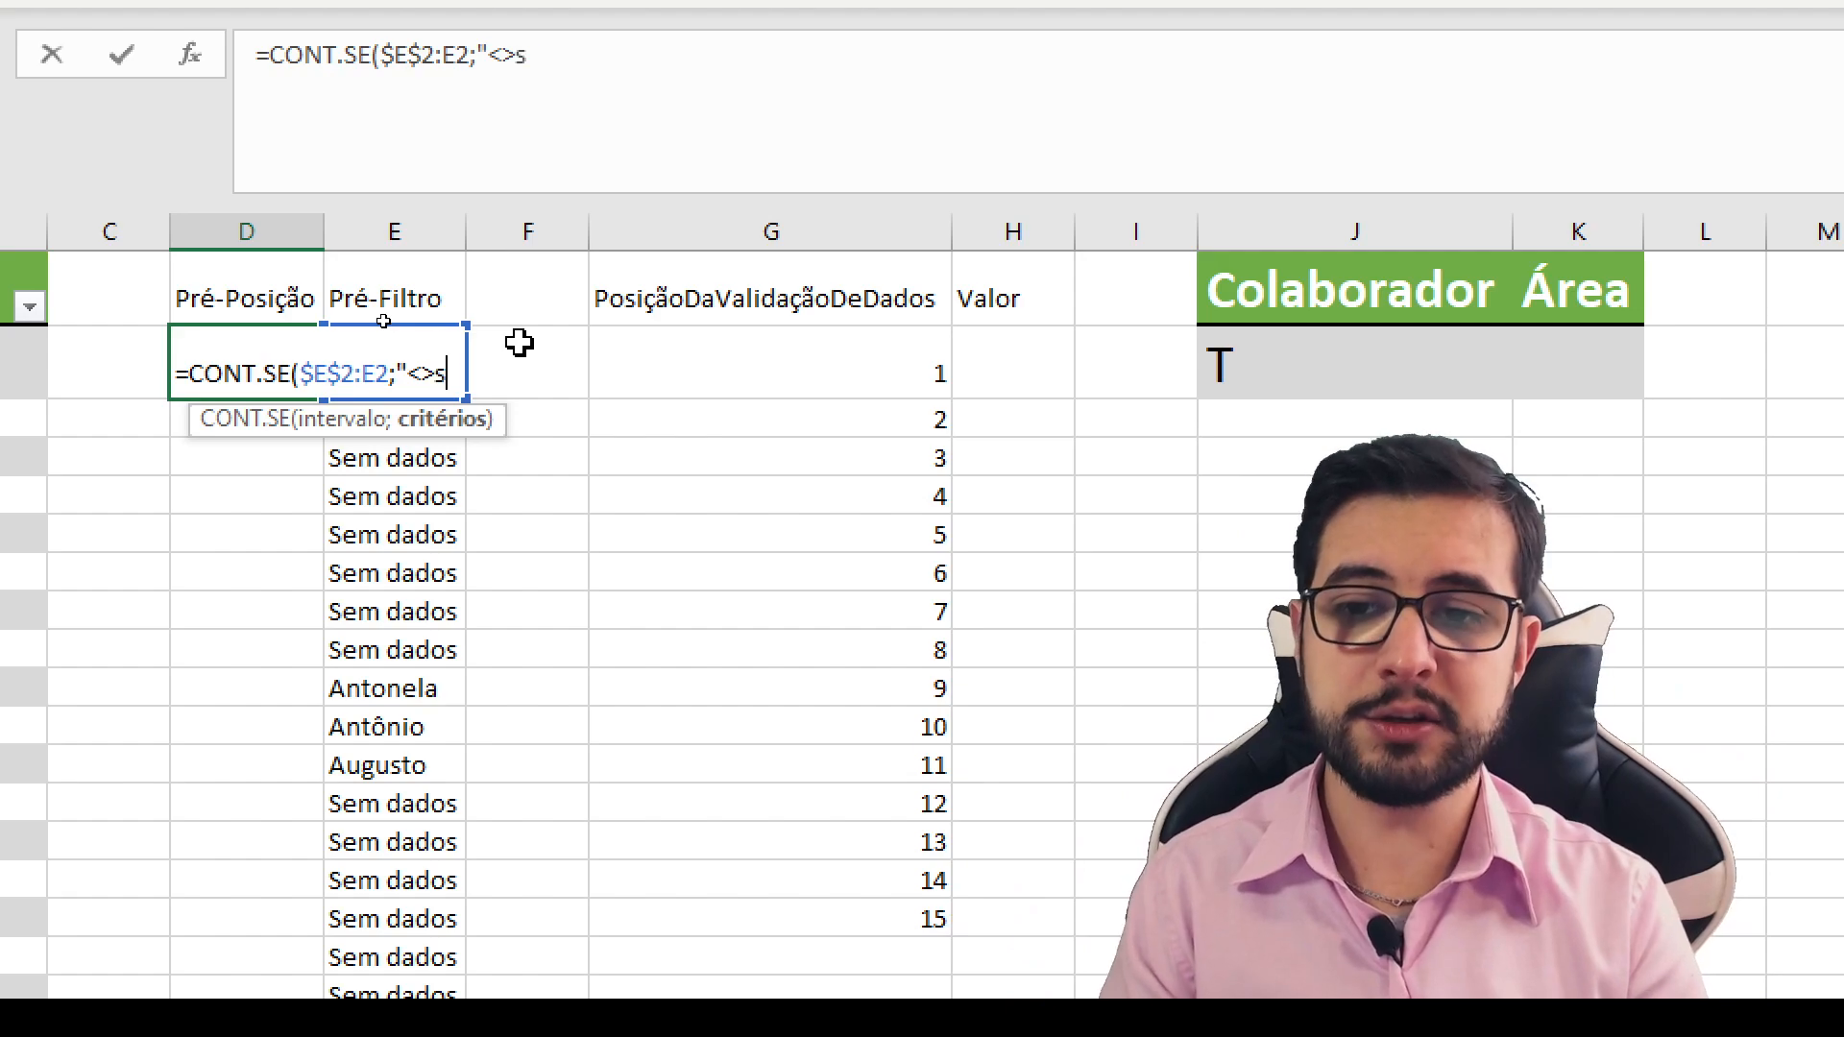
type("ado")
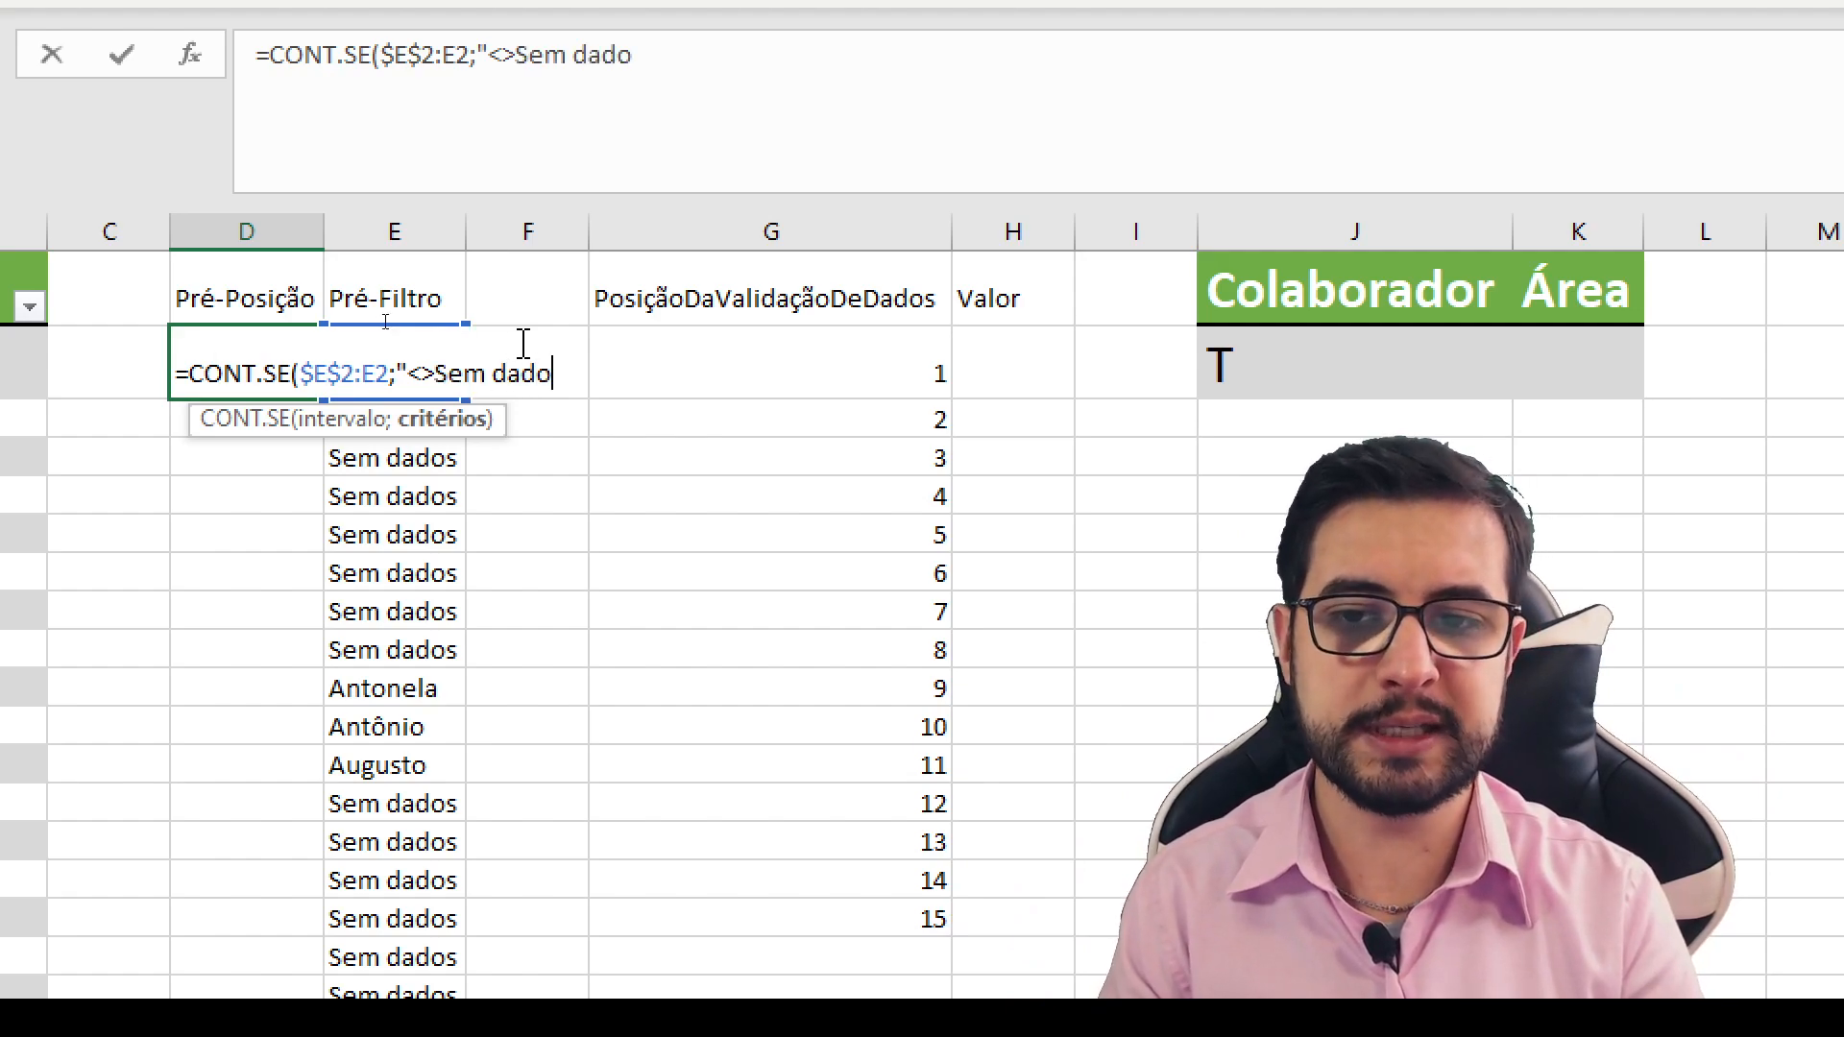
type("s\")")
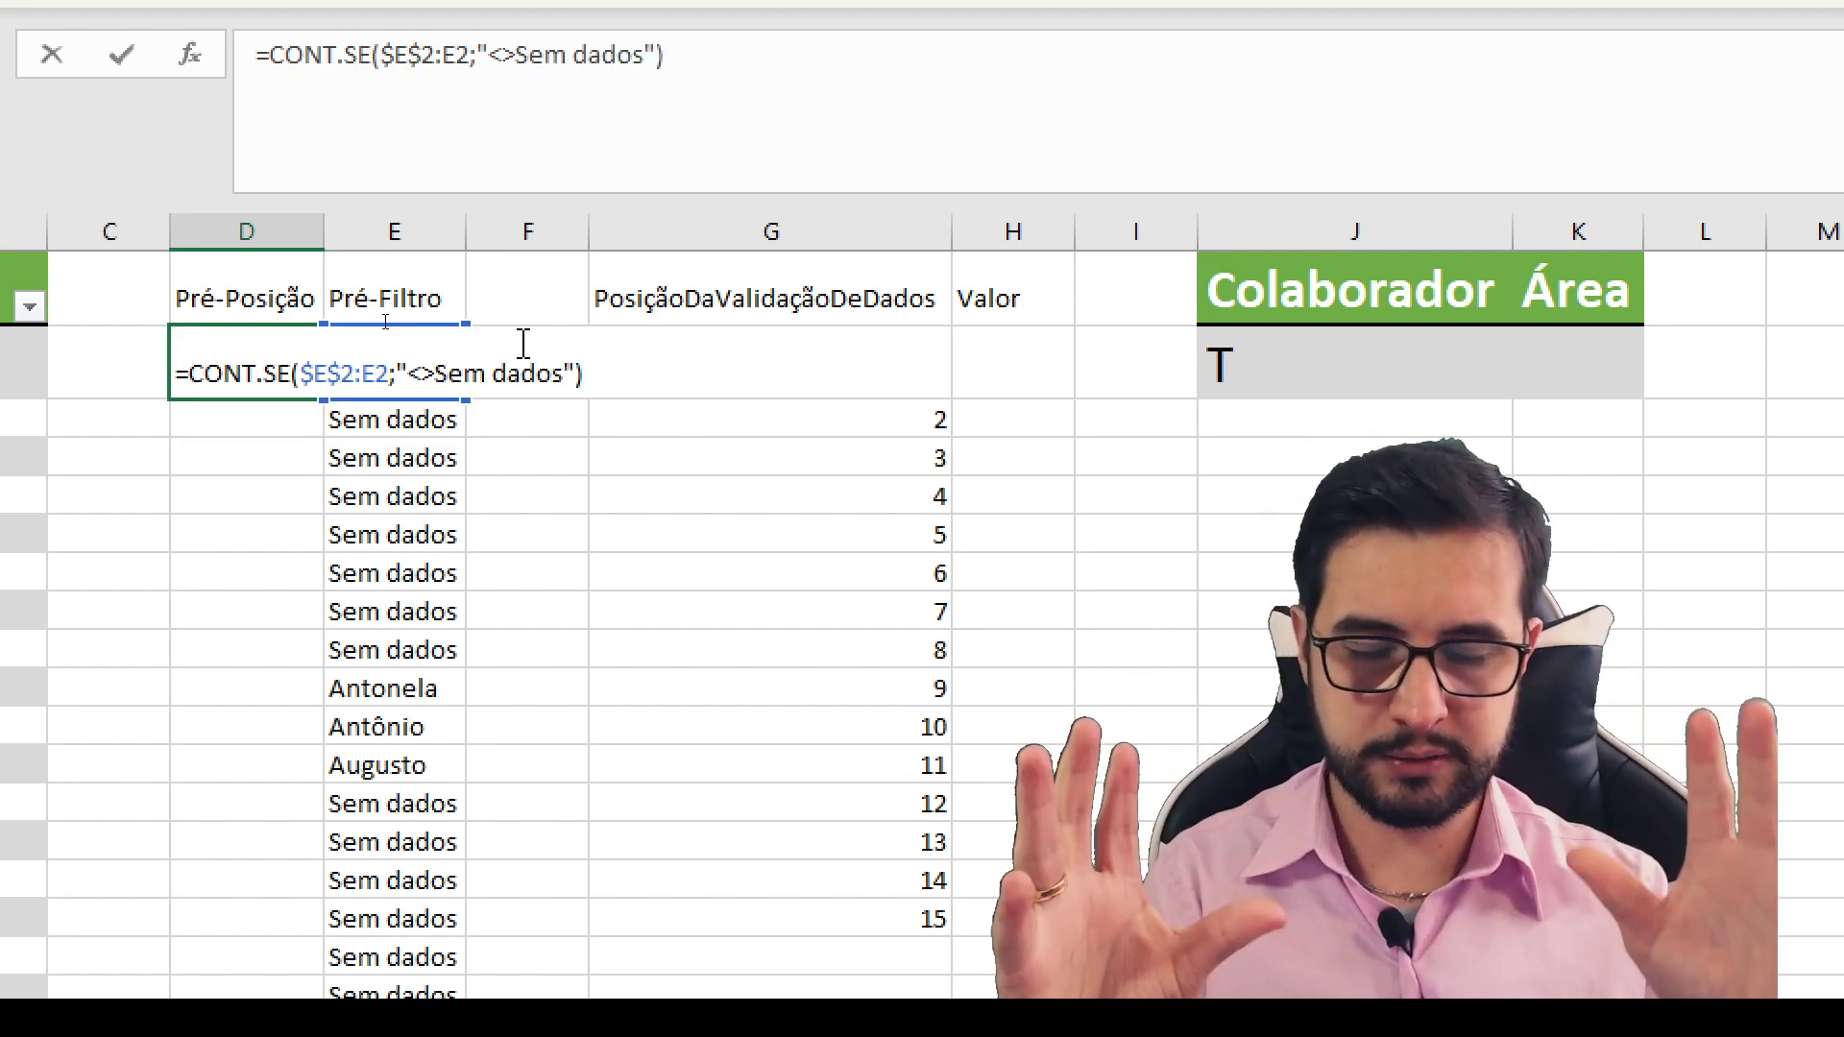
key("Return")
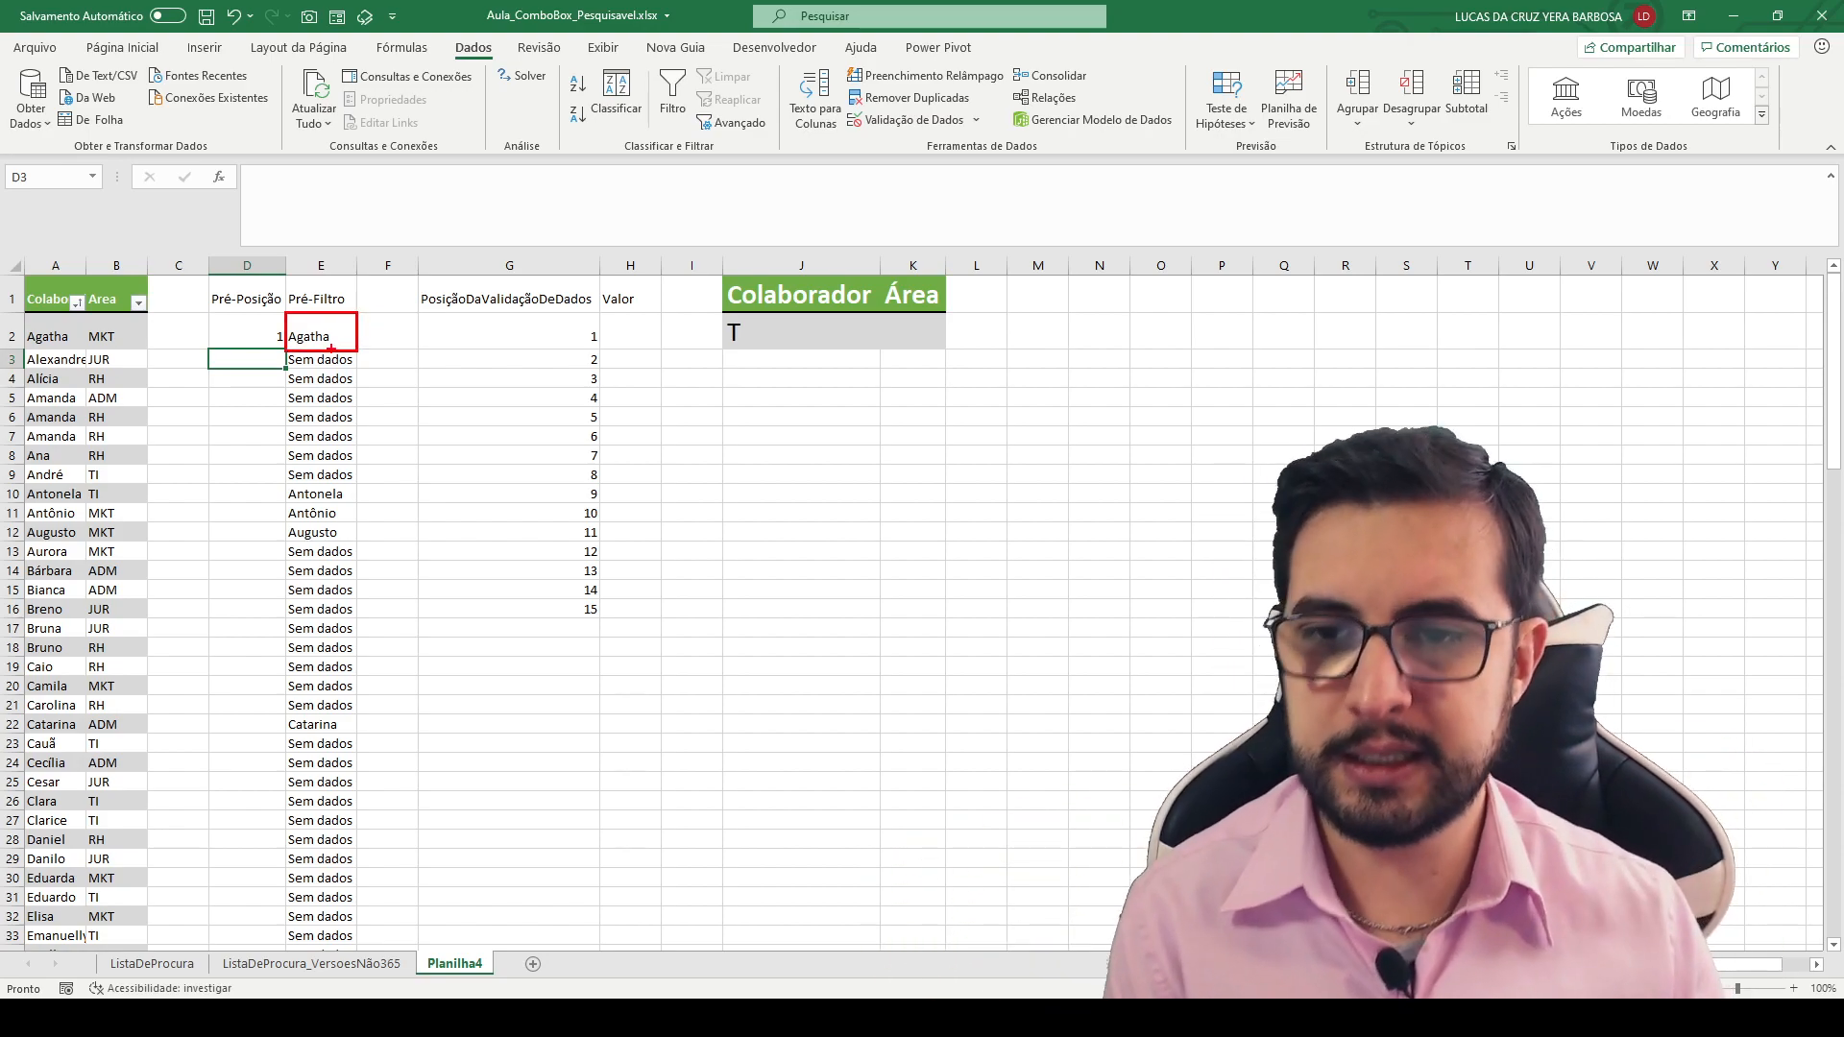
- Copy the count formula from D2 into D3 and check the range it refers to
left_click(277, 340)
left_click_drag(285, 359, 286, 369)
left_click(389, 377)
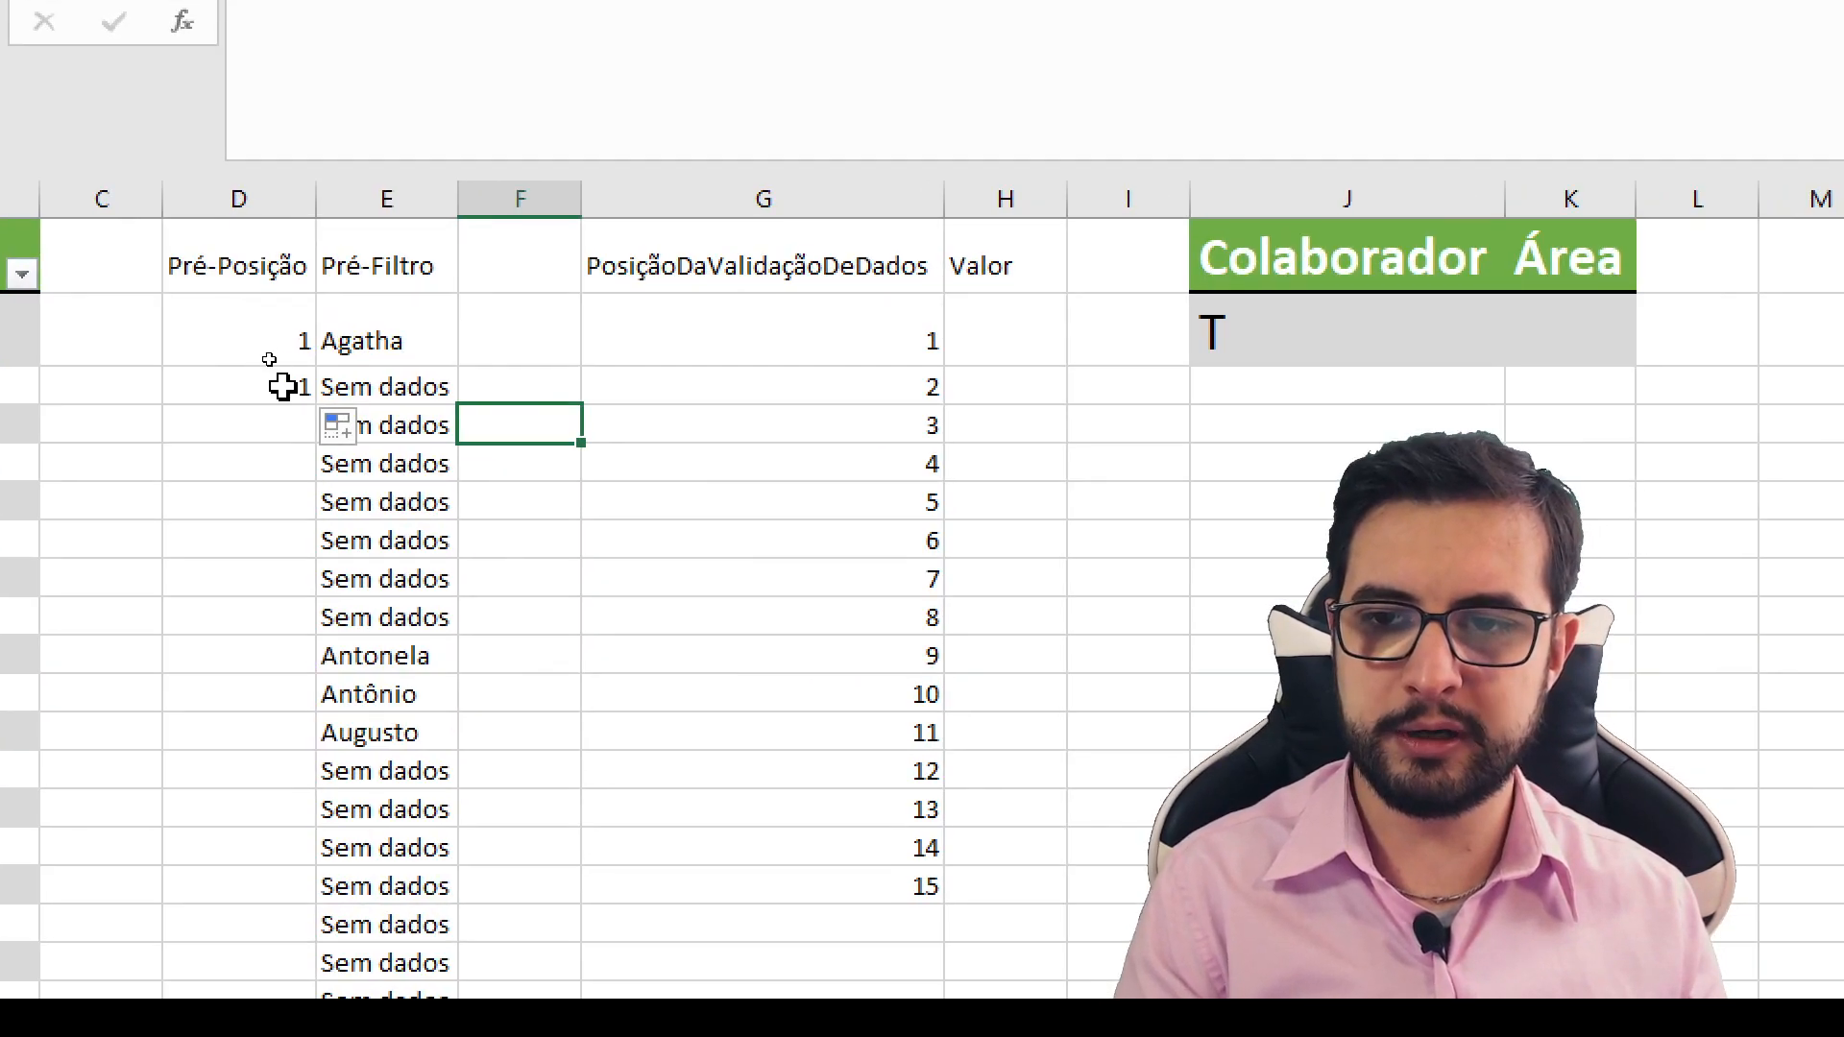
double_click(264, 358)
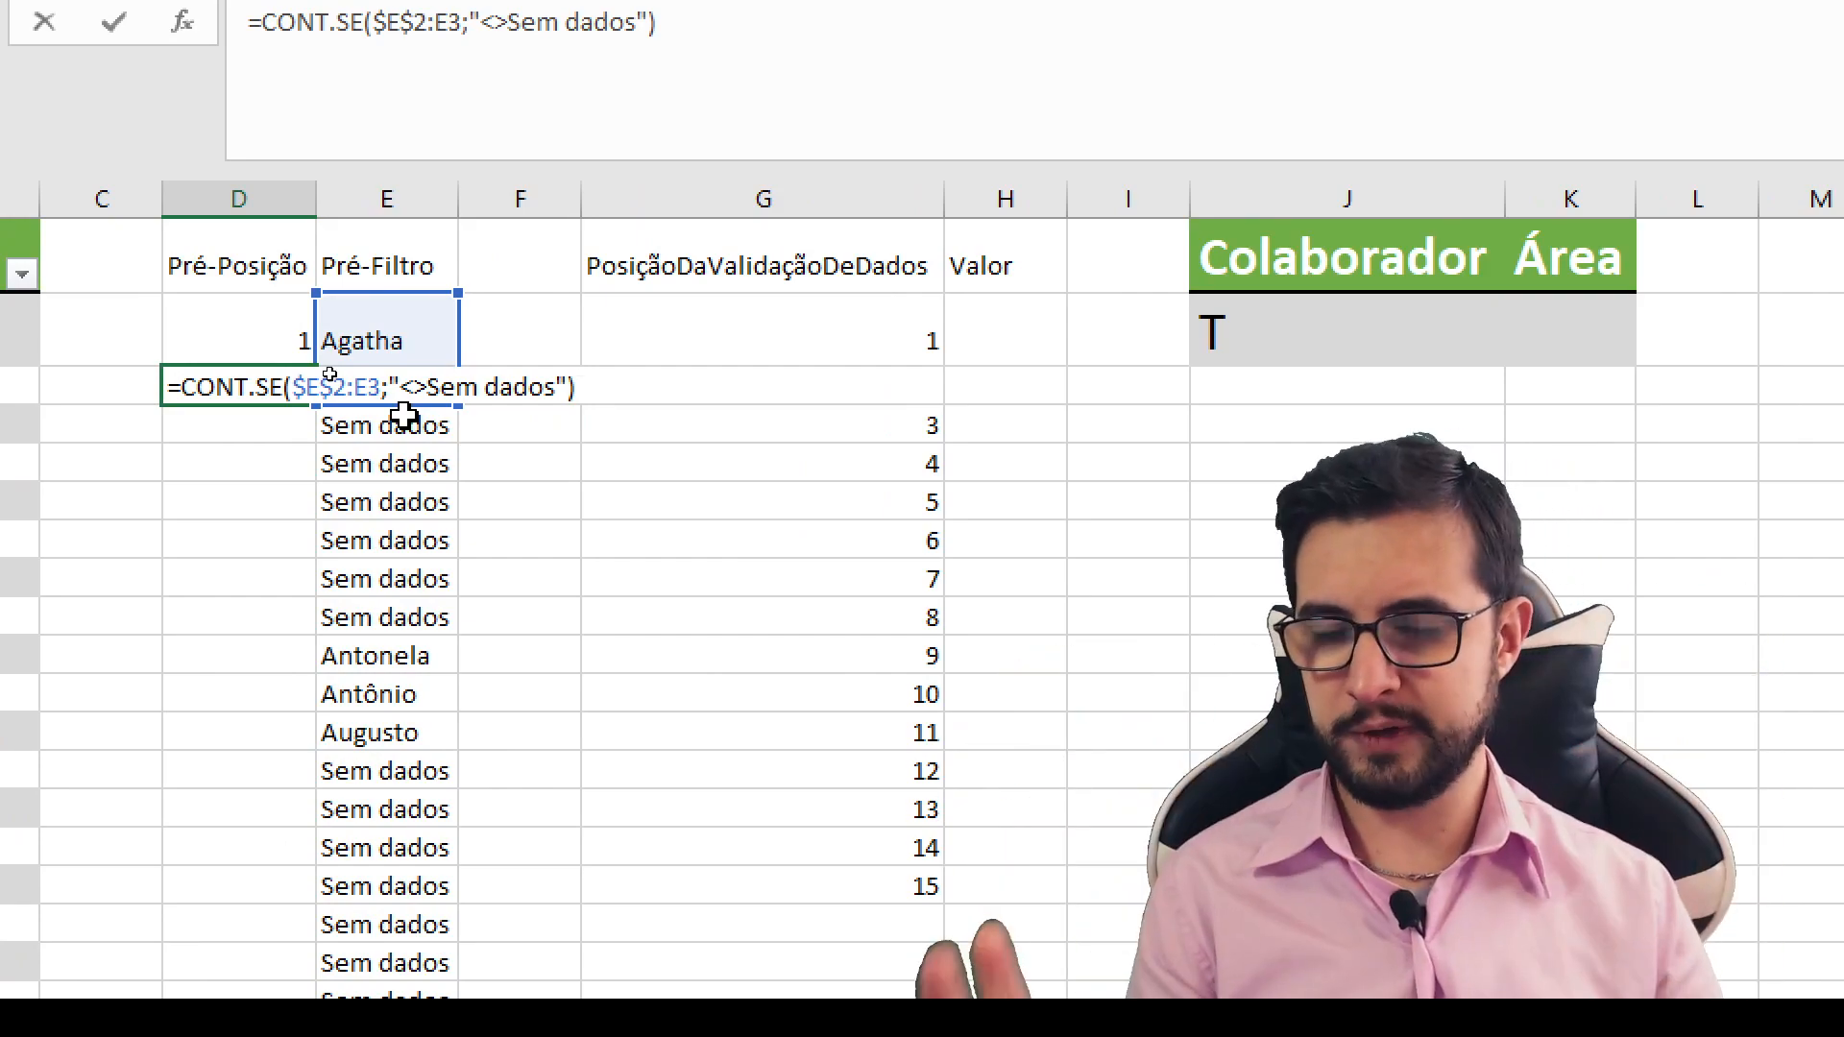
key("Escape")
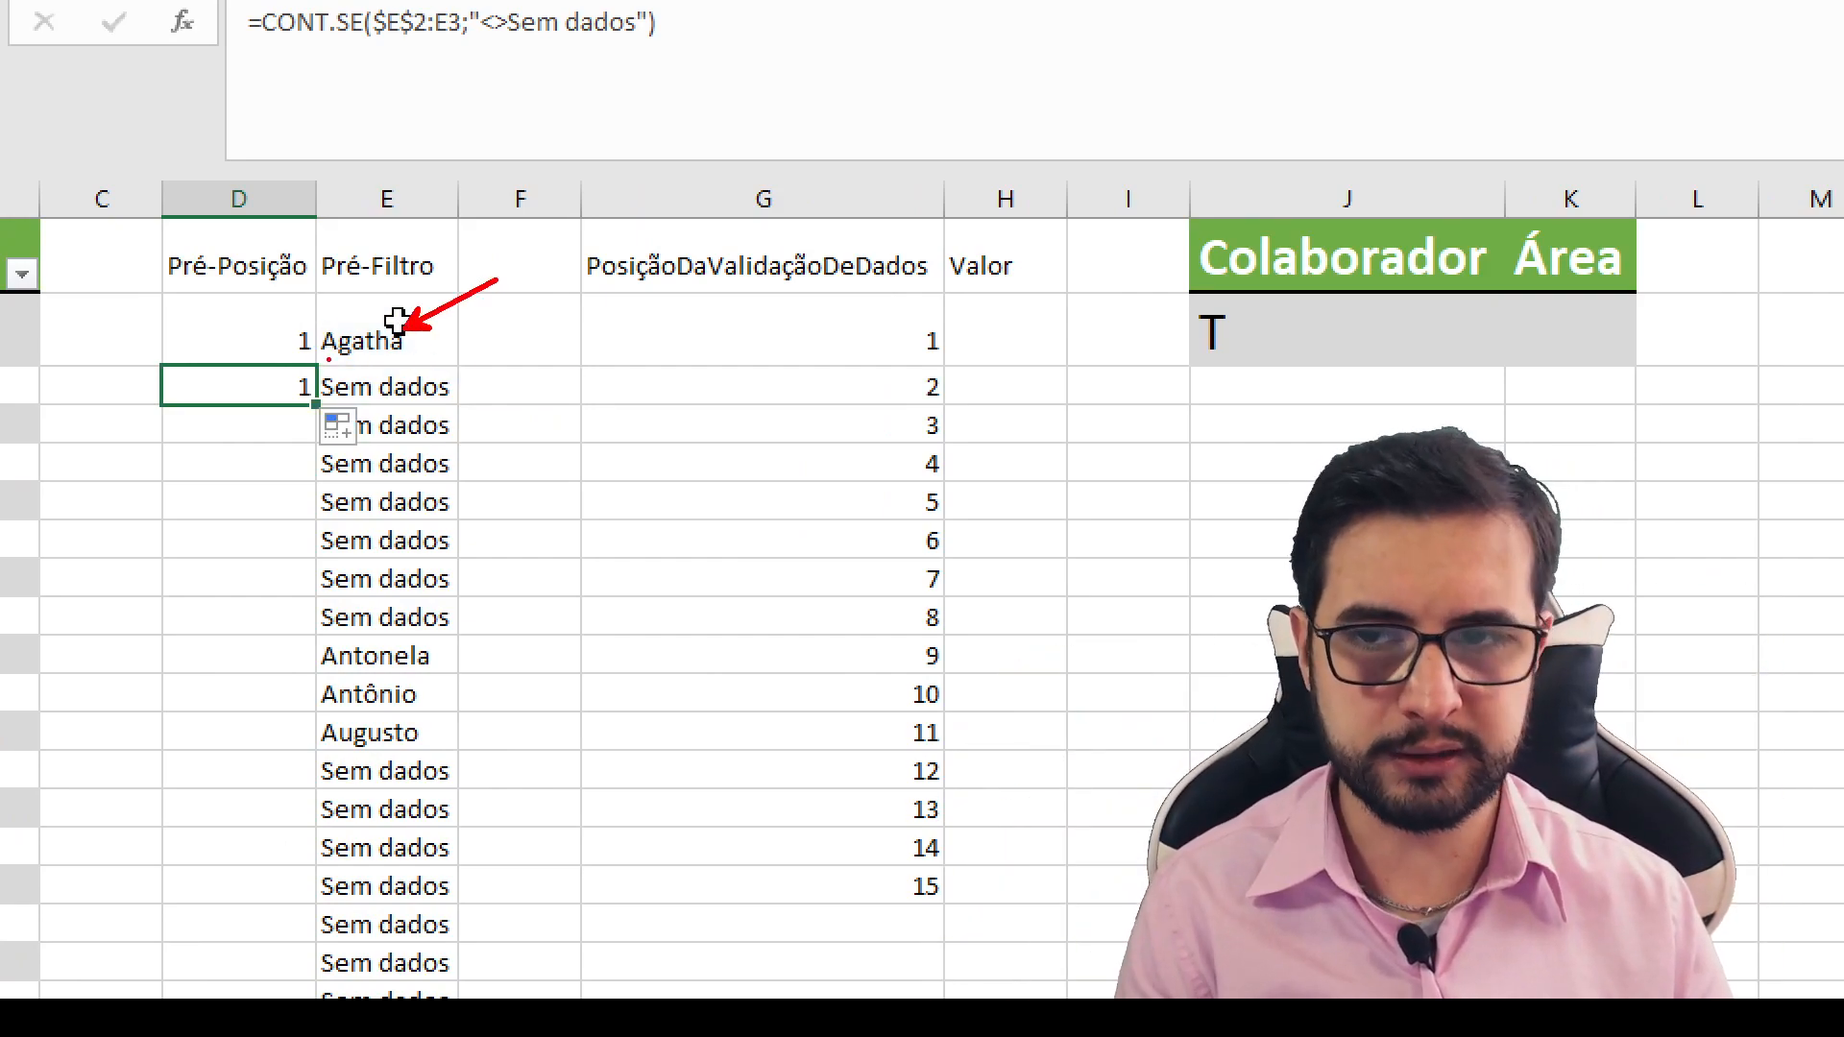
- Extend the Pré-Posição formula from D3 down to D9 and inspect the range used in D9
left_click_drag(314, 404, 306, 642)
left_click(242, 612)
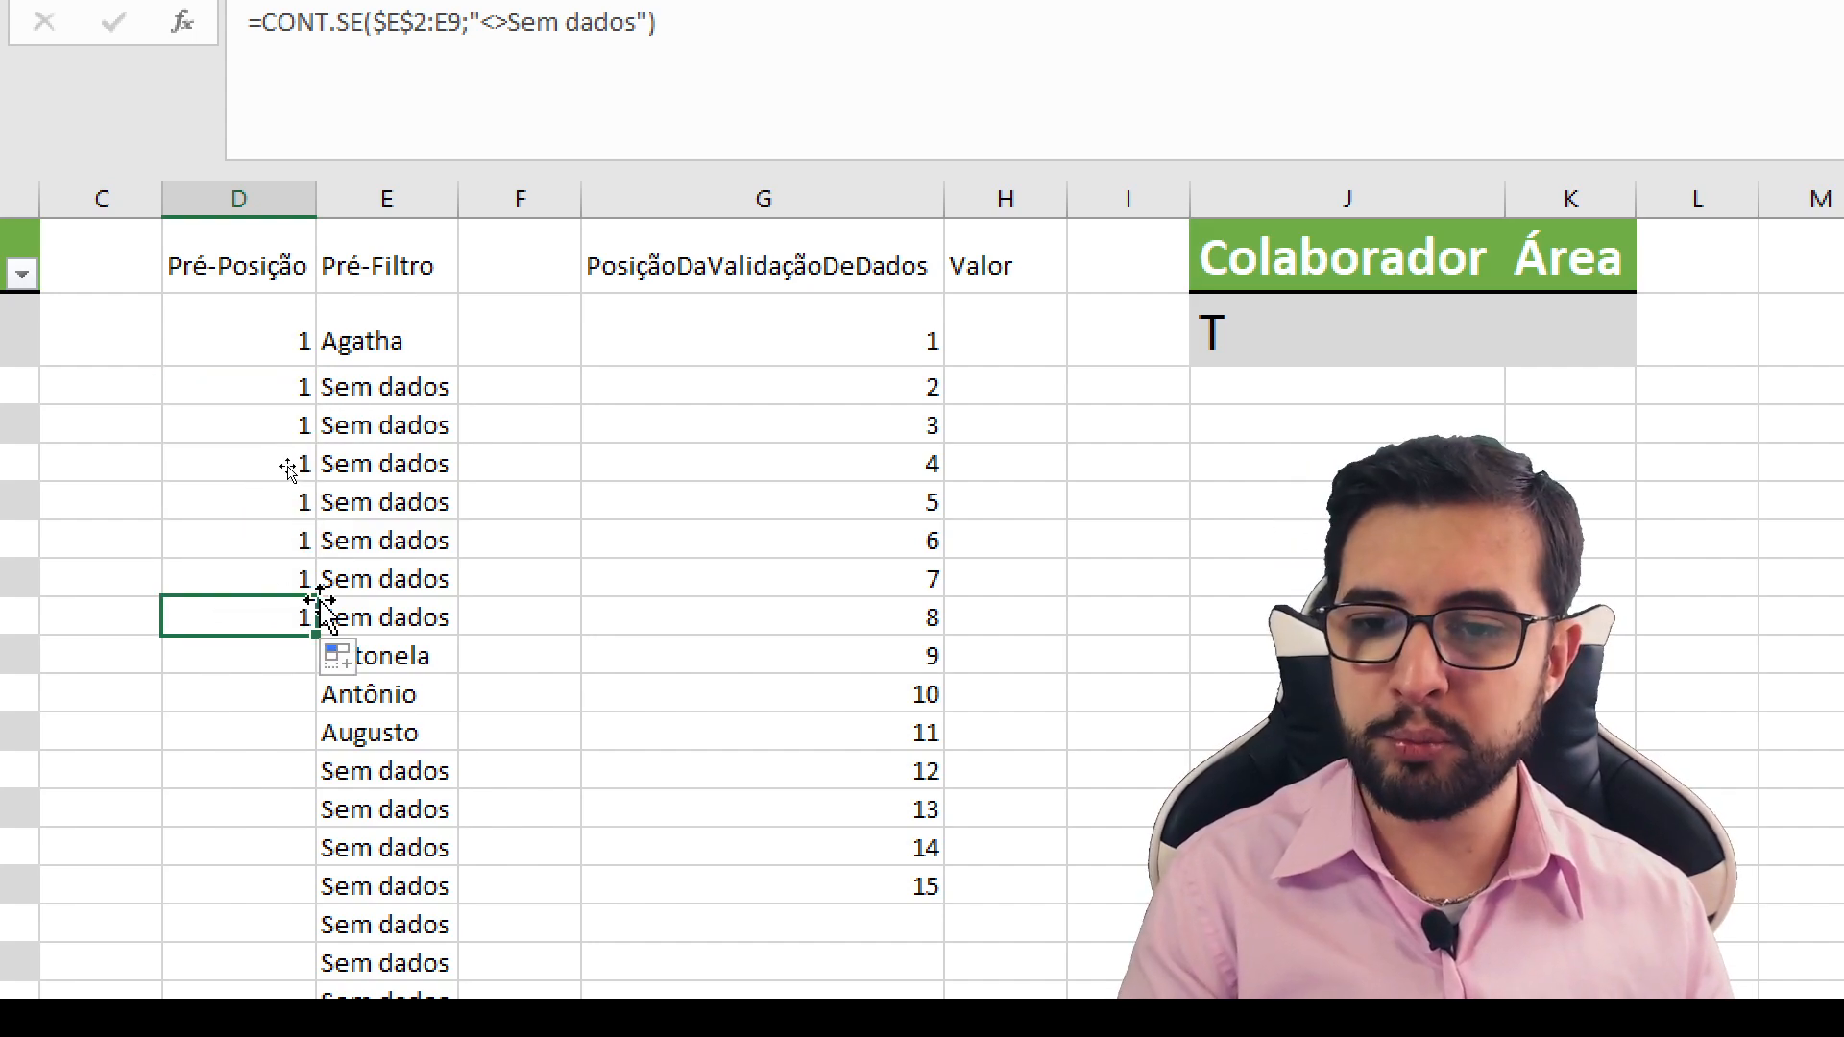
key("F2")
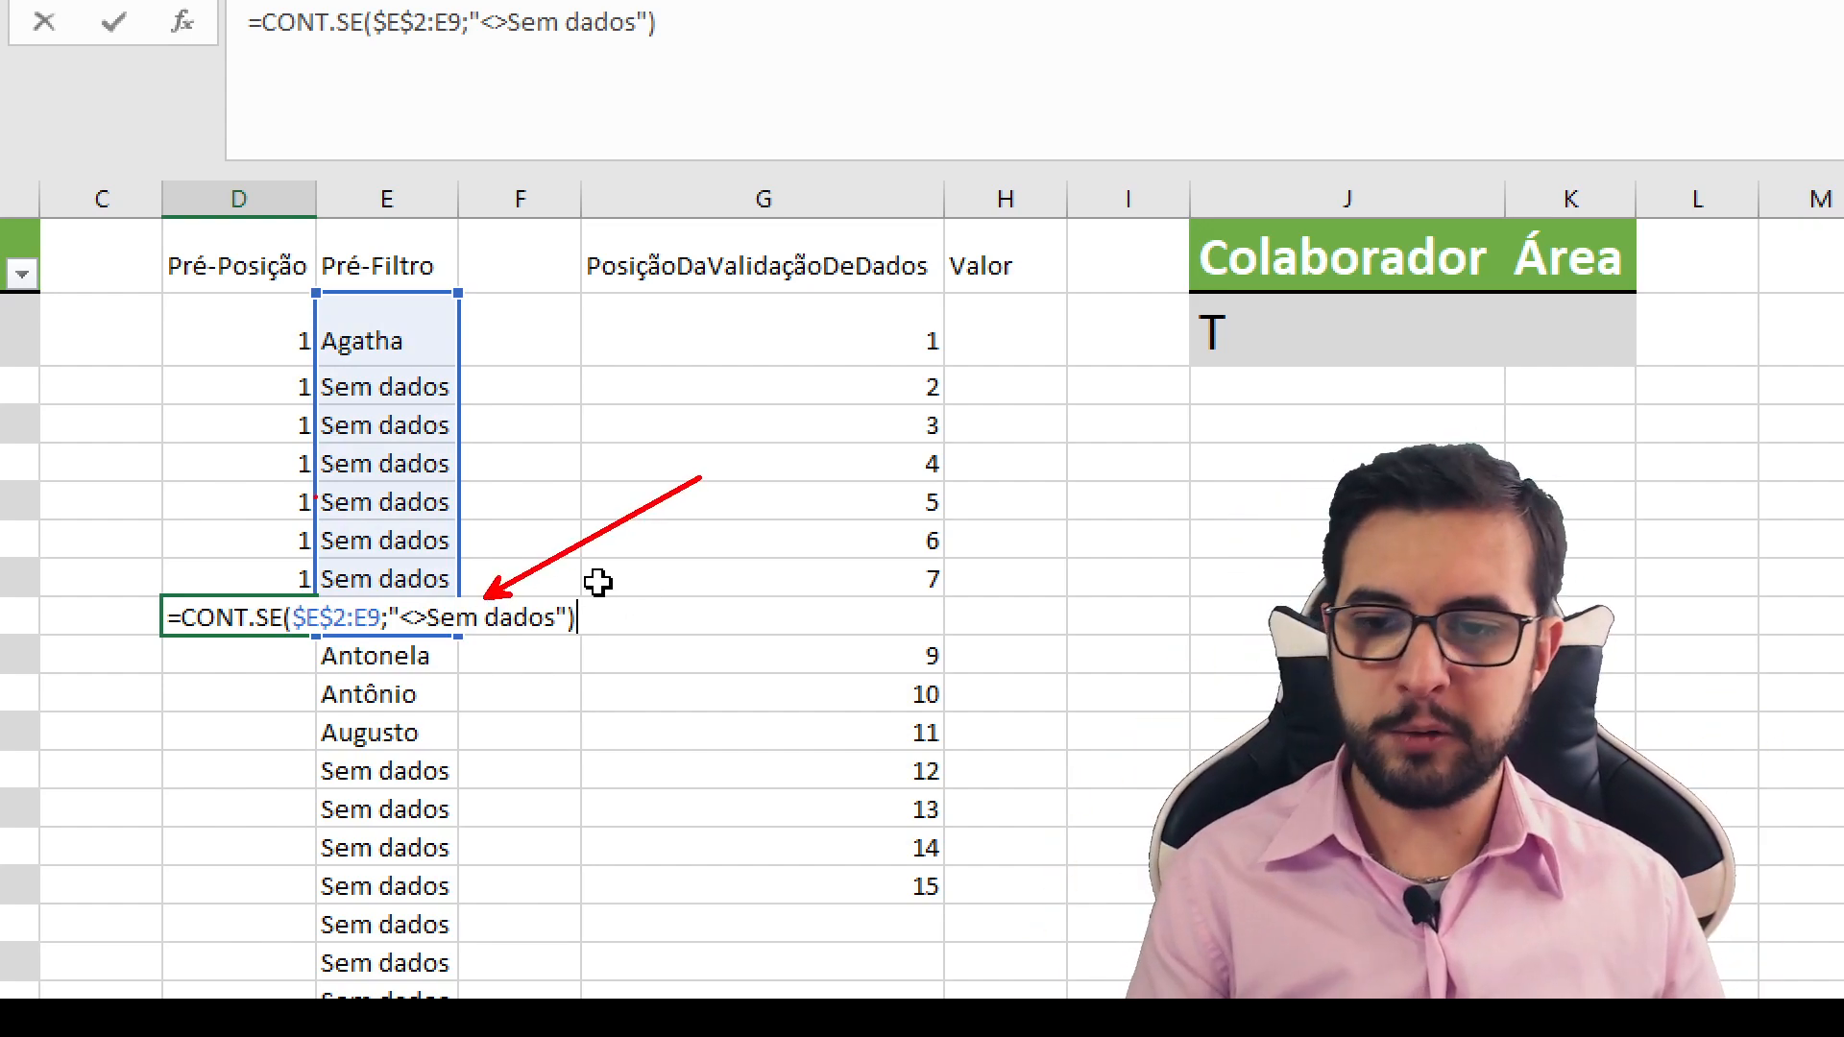
key("Escape")
- Copy the Pré-Posição formula into D10, widen column D and inspect the range used in D10
left_click_drag(392, 635, 354, 653)
left_click(354, 653)
key("F2")
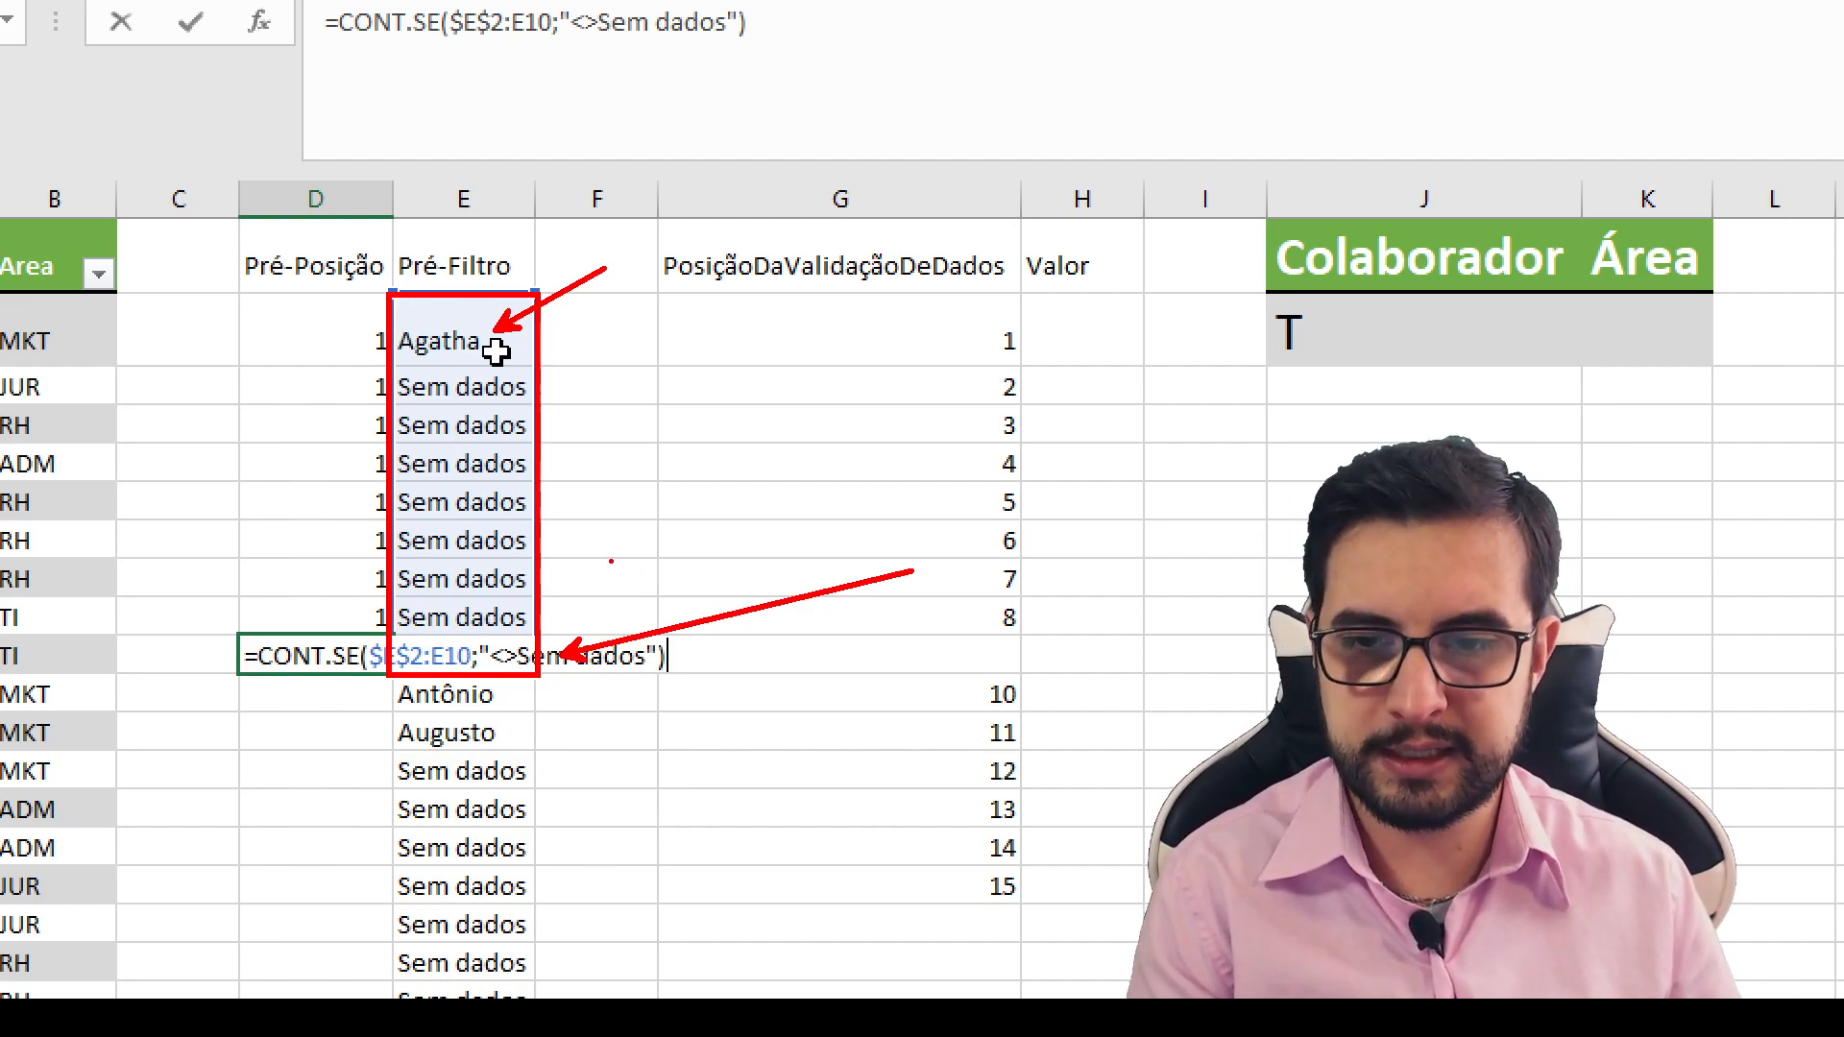
key("ctrl+Return")
left_click_drag(394, 199, 771, 198)
double_click(679, 653)
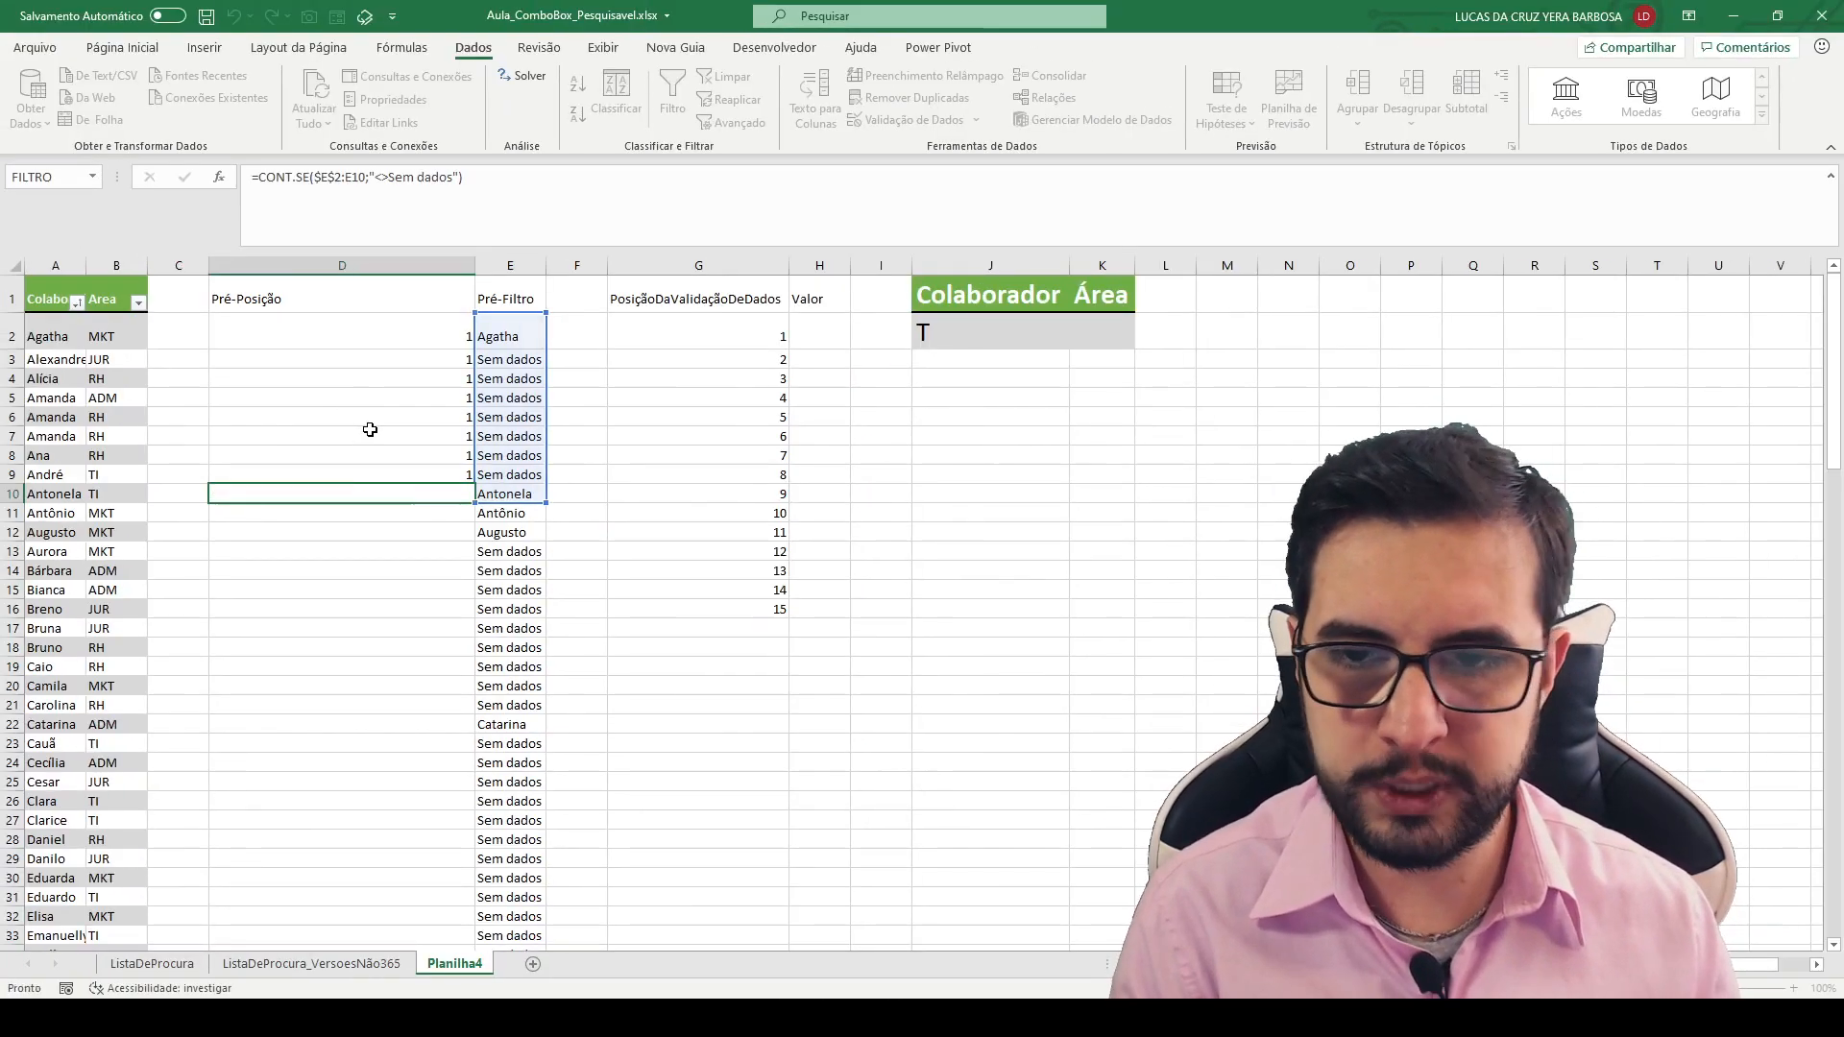
key("Escape")
- Fill the Pré-Posição formula from D10 down the remaining rows and compare its numbers with the Pré-Filtro entries
double_click(474, 503)
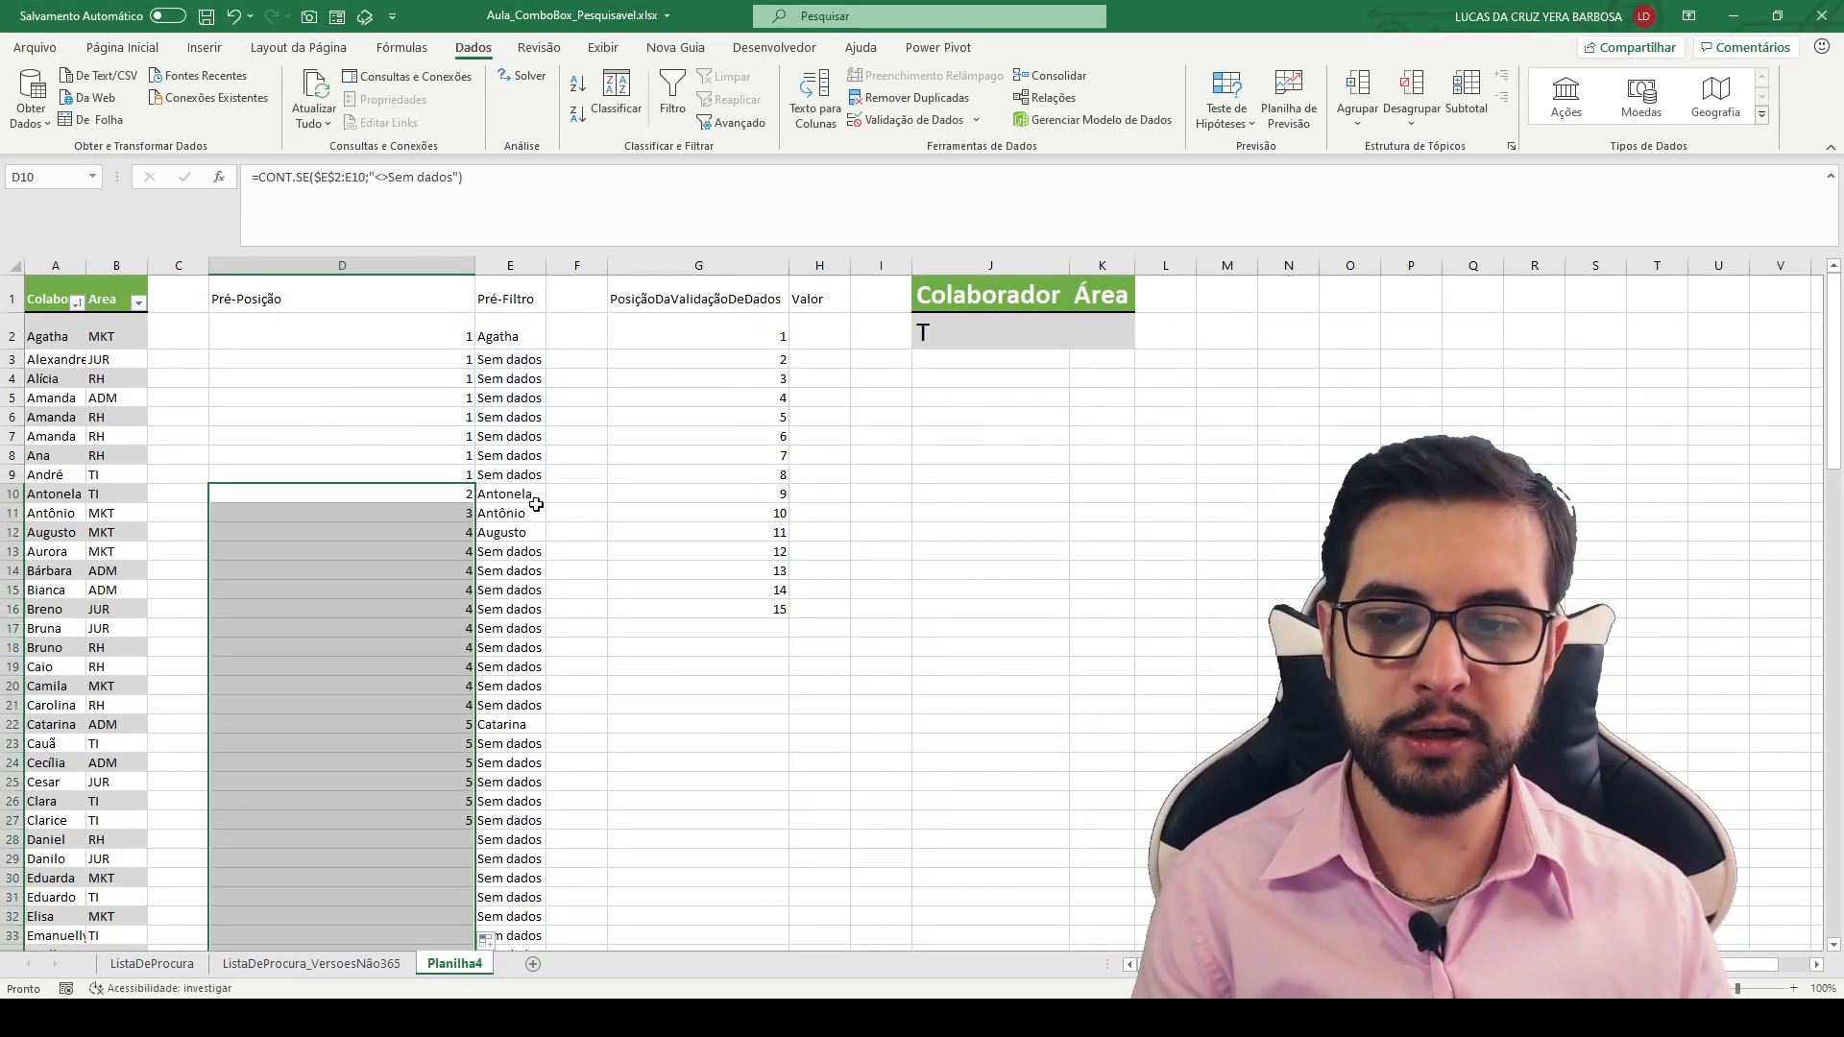
left_click(449, 514)
left_click(490, 520)
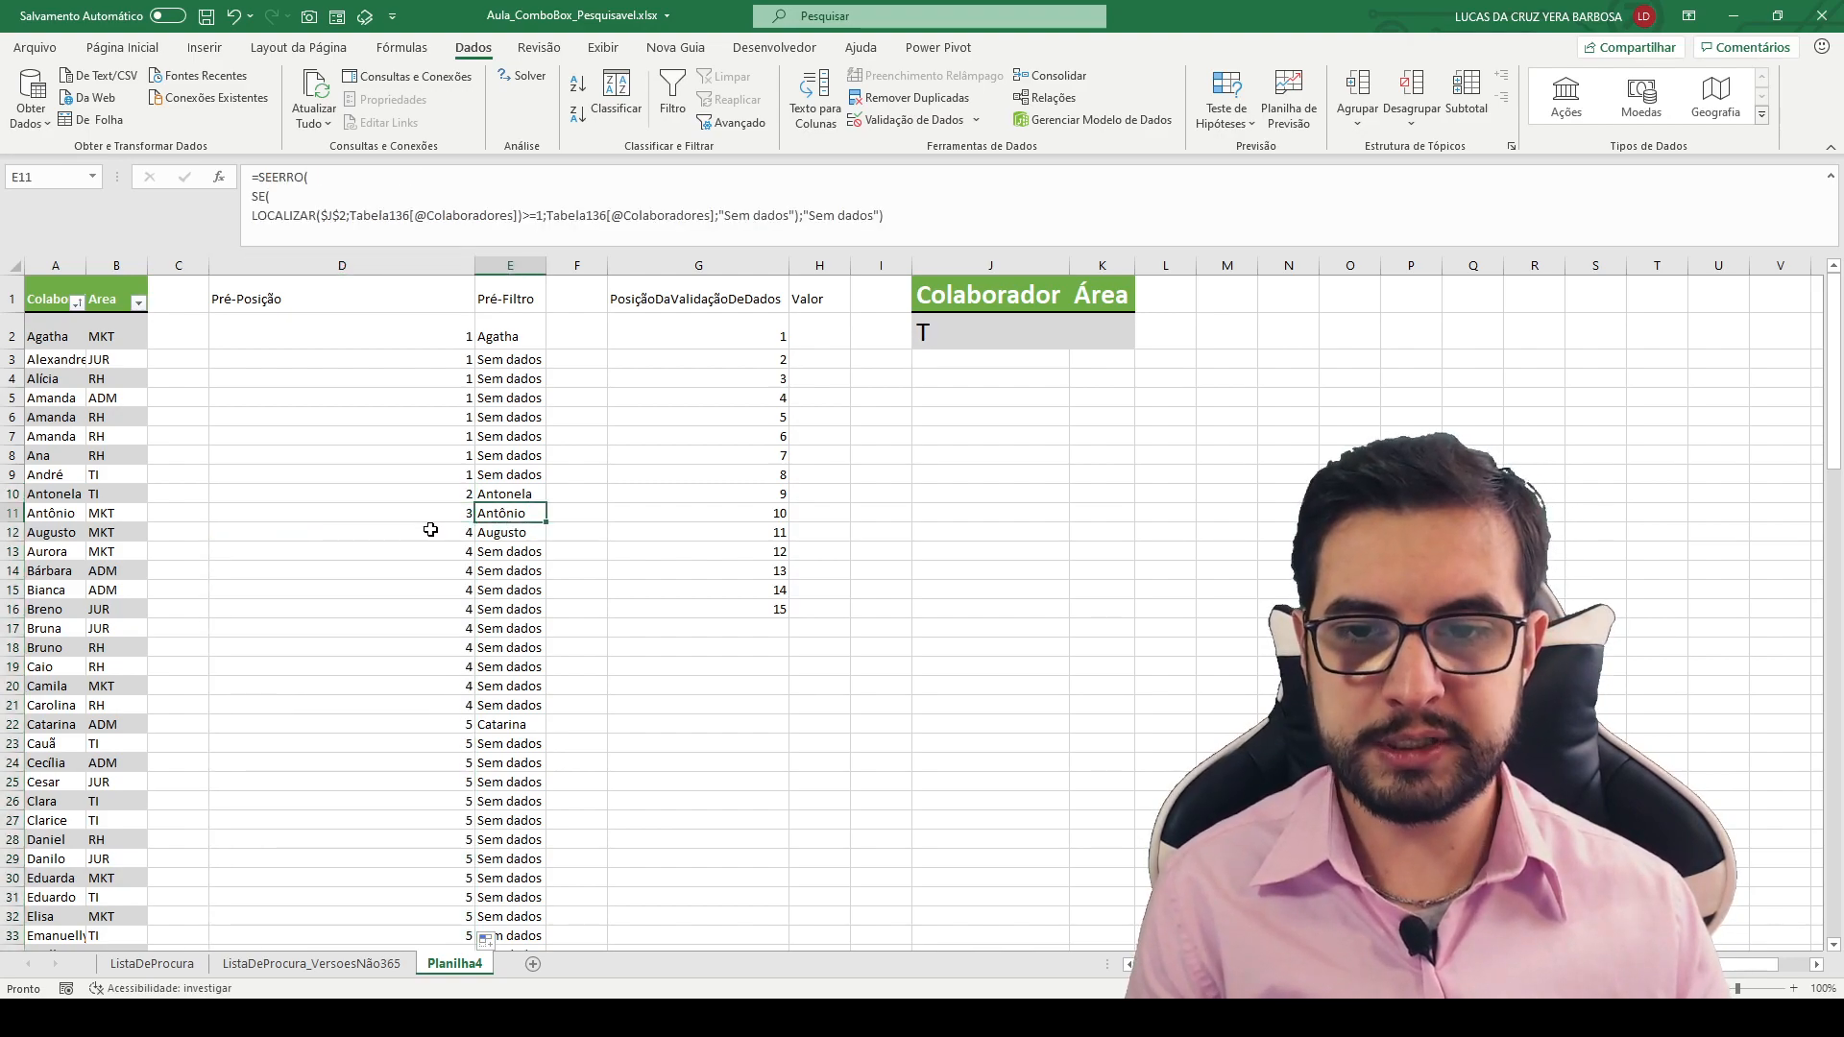
left_click_drag(432, 531, 501, 533)
left_click_drag(432, 727, 494, 751)
scroll(491, 726, "down", 4)
scroll(433, 498, "up", 4)
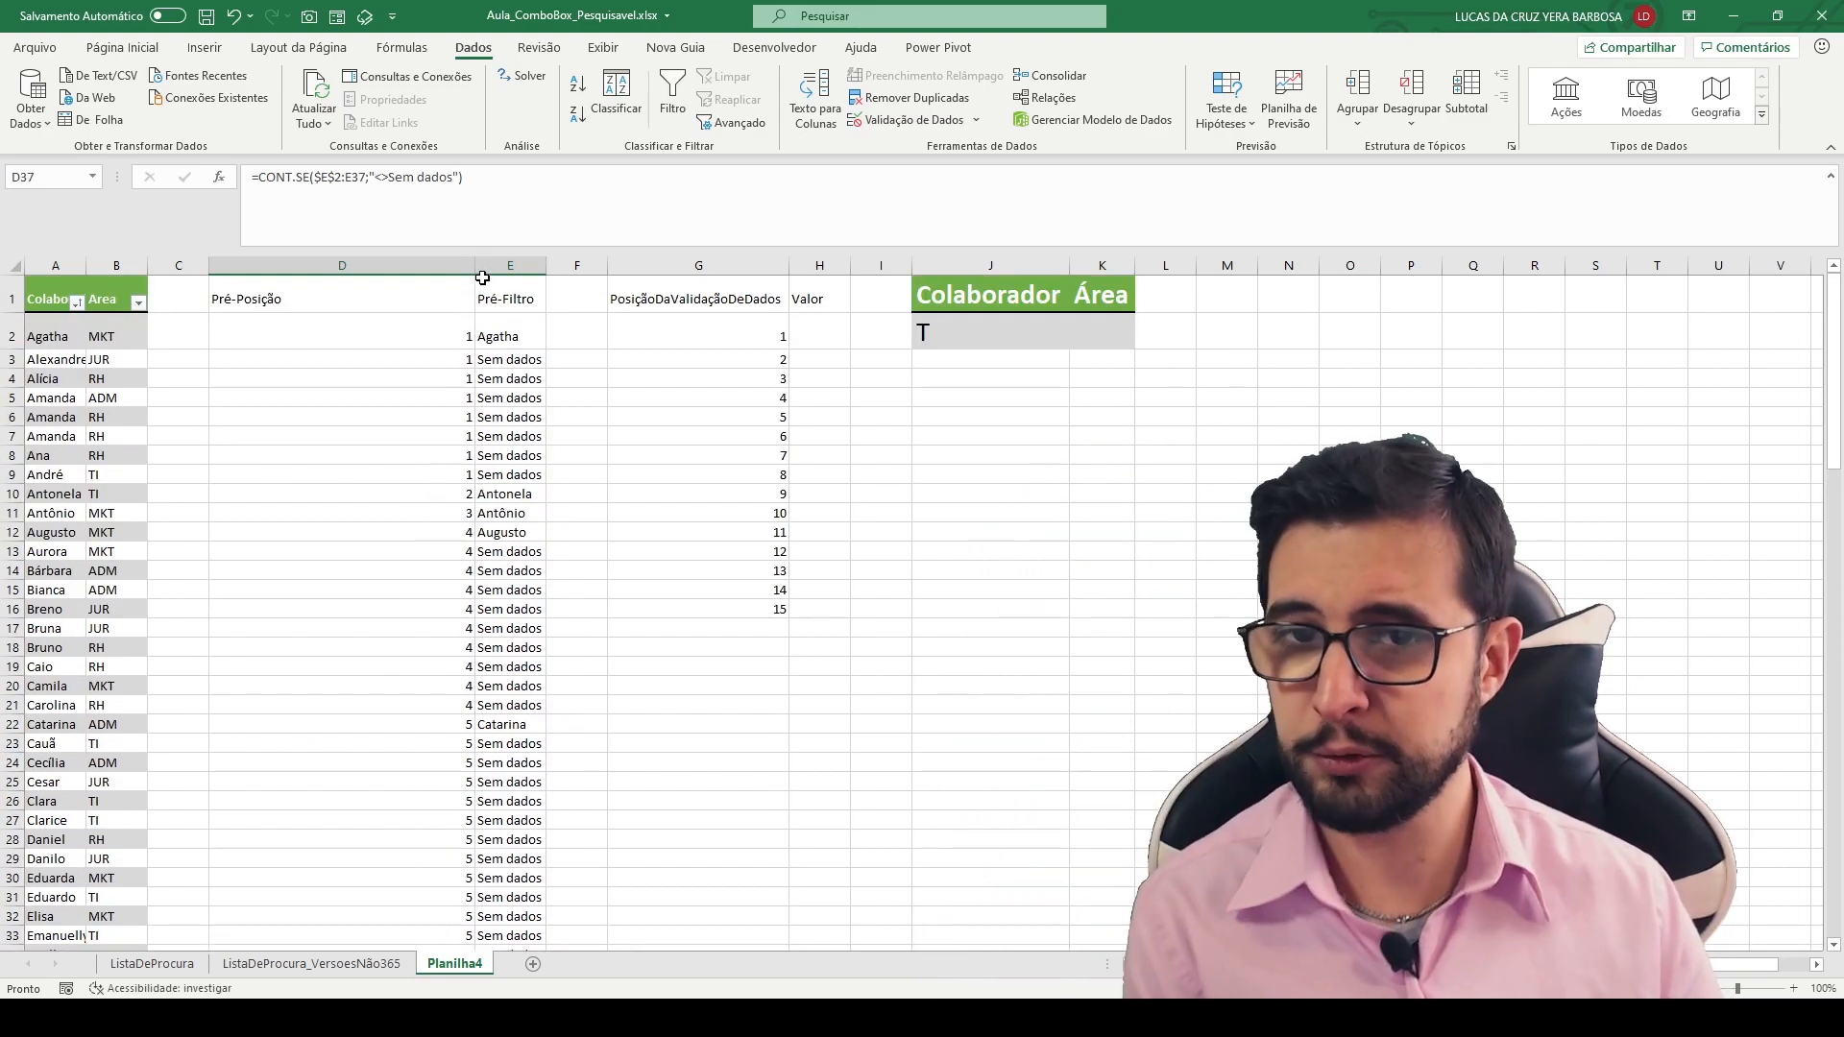
- Fit column D's width to its contents and select the first cell under Valor, H2
double_click(476, 260)
left_click_drag(256, 300, 279, 535)
left_click(504, 341)
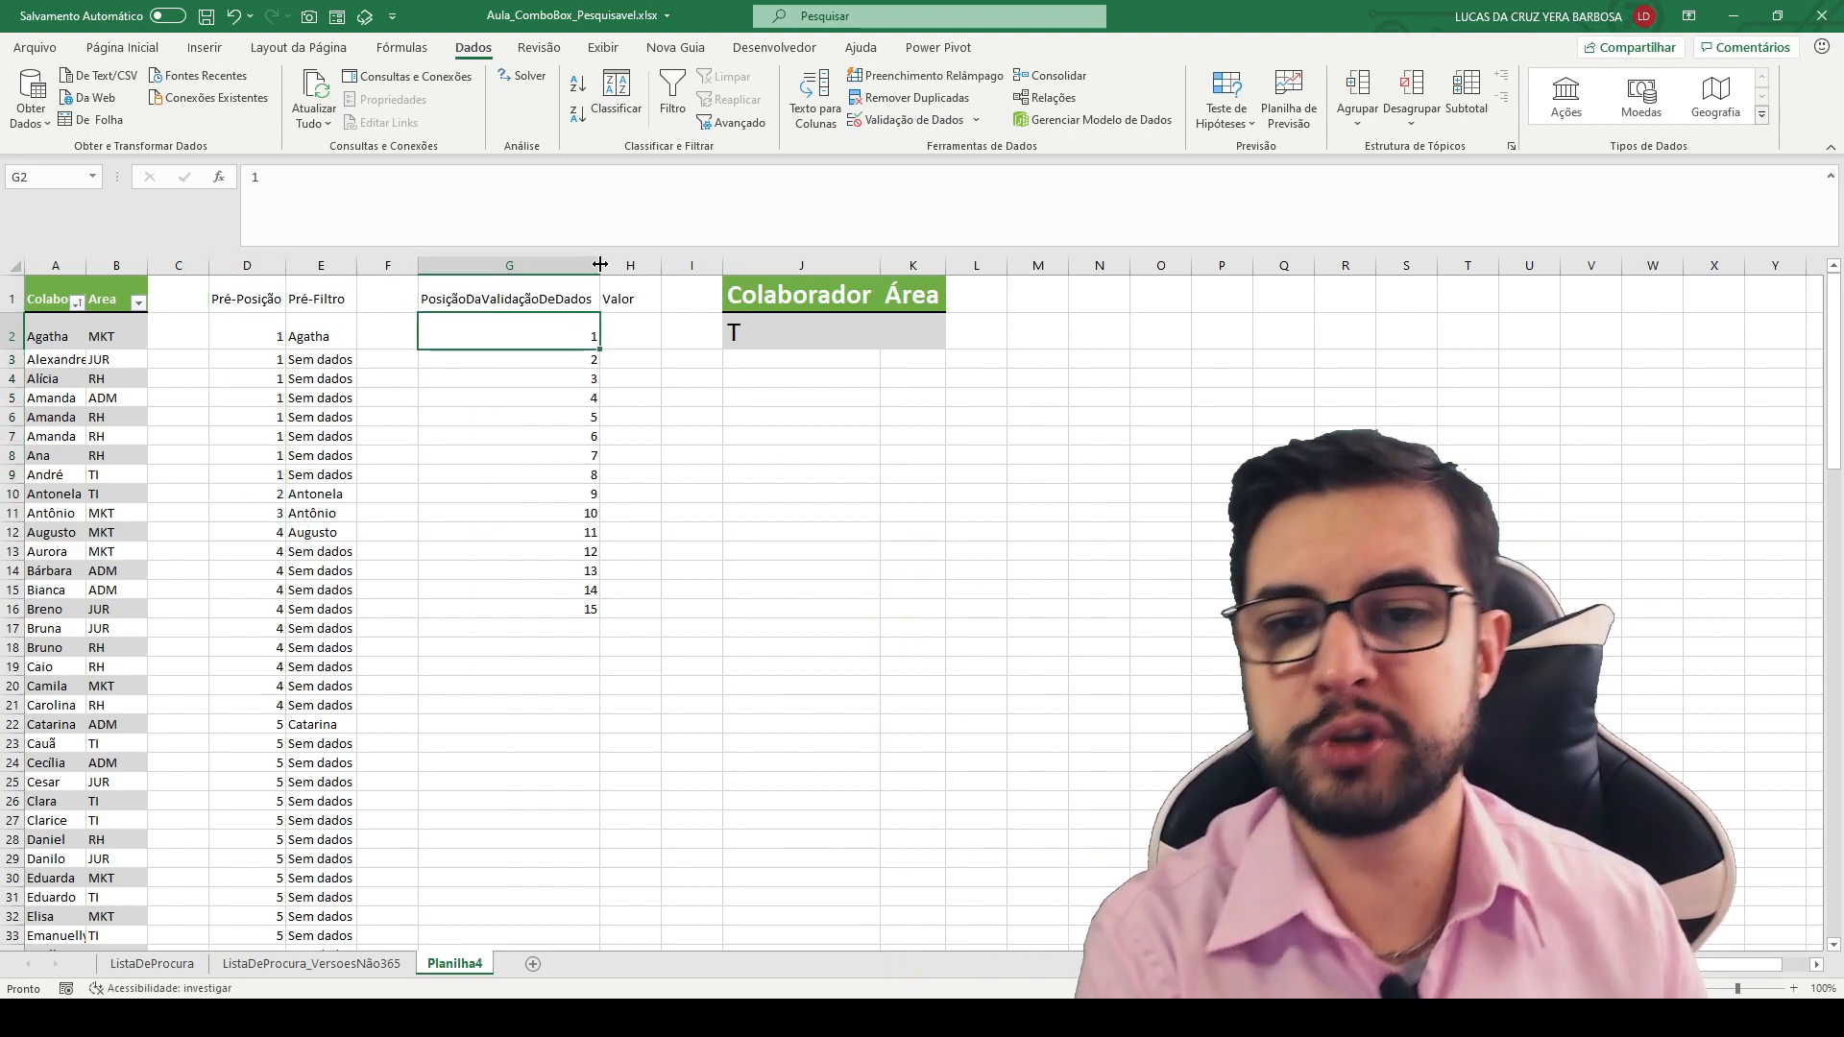
left_click(606, 330)
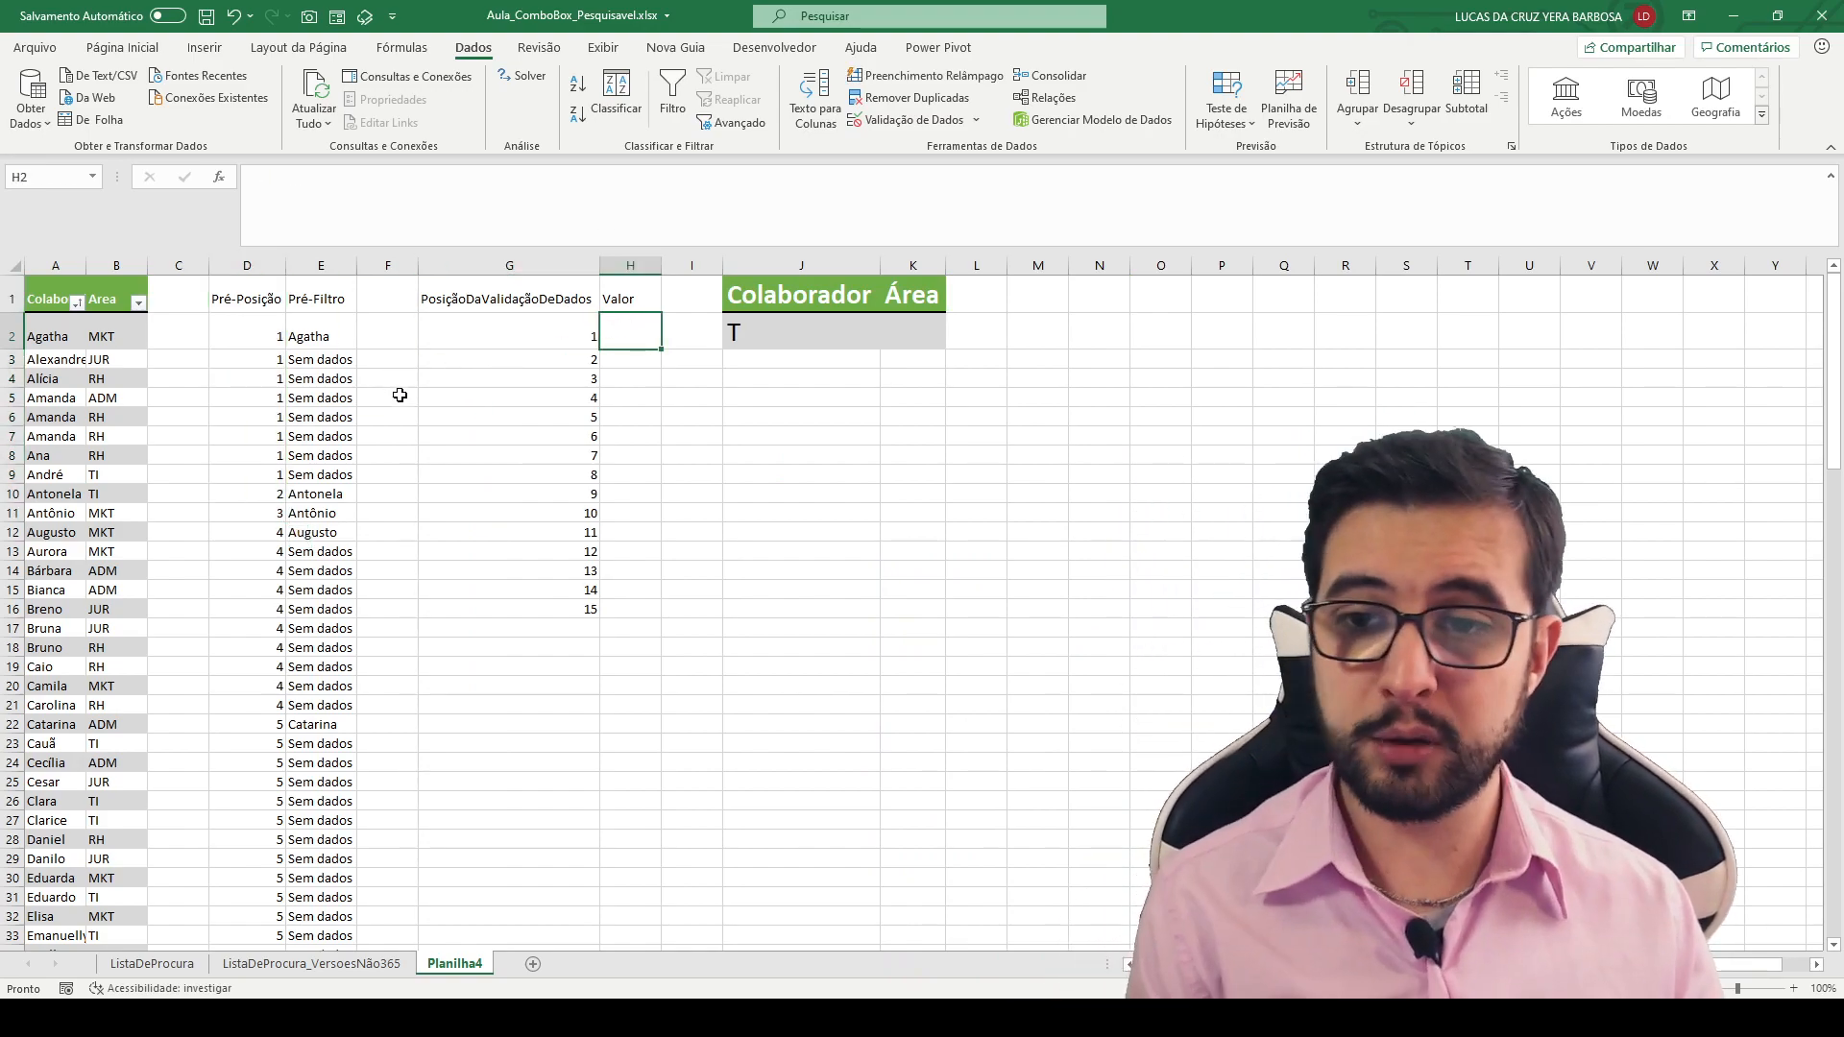
- Match positions 1 to 3 in PosiçãoDaValidaçãoDeDados with their first occurrences in the Pré-Posição and Pré-Filtro columns
left_click_drag(206, 309, 356, 350)
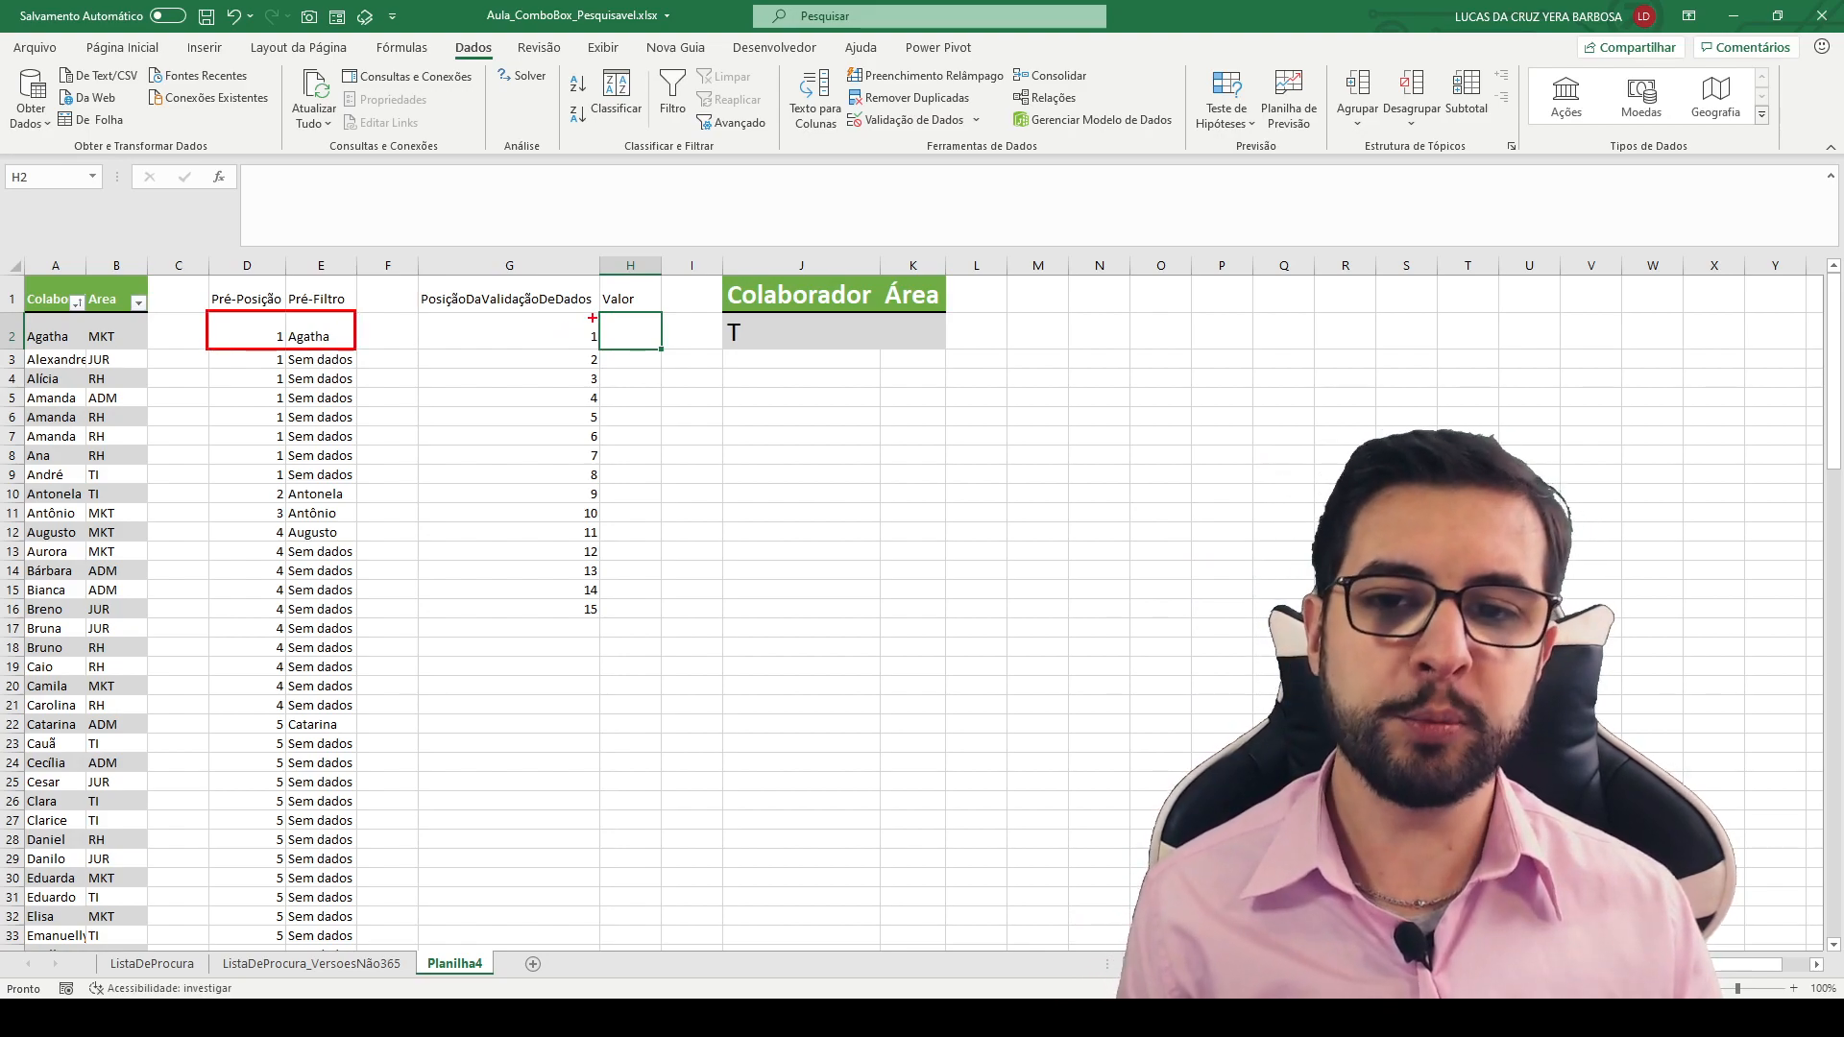
left_click_drag(599, 312, 425, 353)
mouse_move(209, 260)
left_mouse_down()
mouse_move(437, 864)
mouse_move(357, 922)
left_mouse_up()
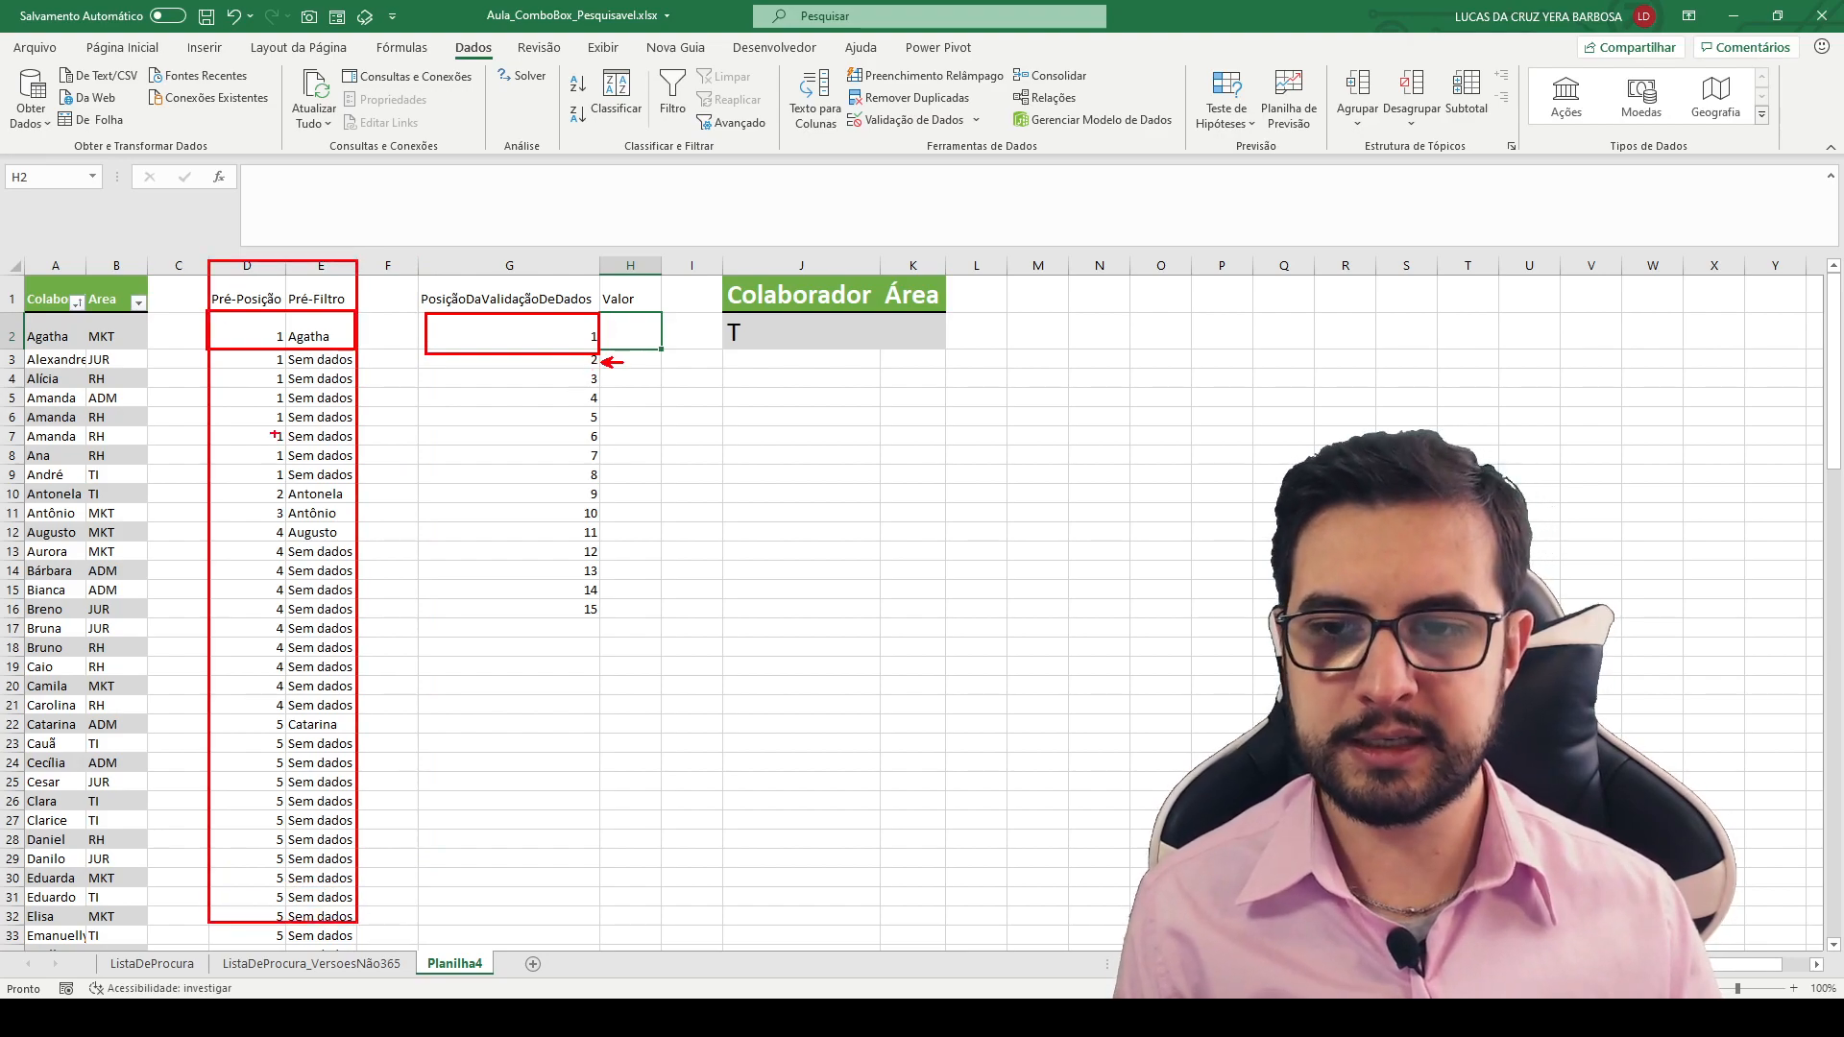
left_click_drag(260, 496, 176, 497)
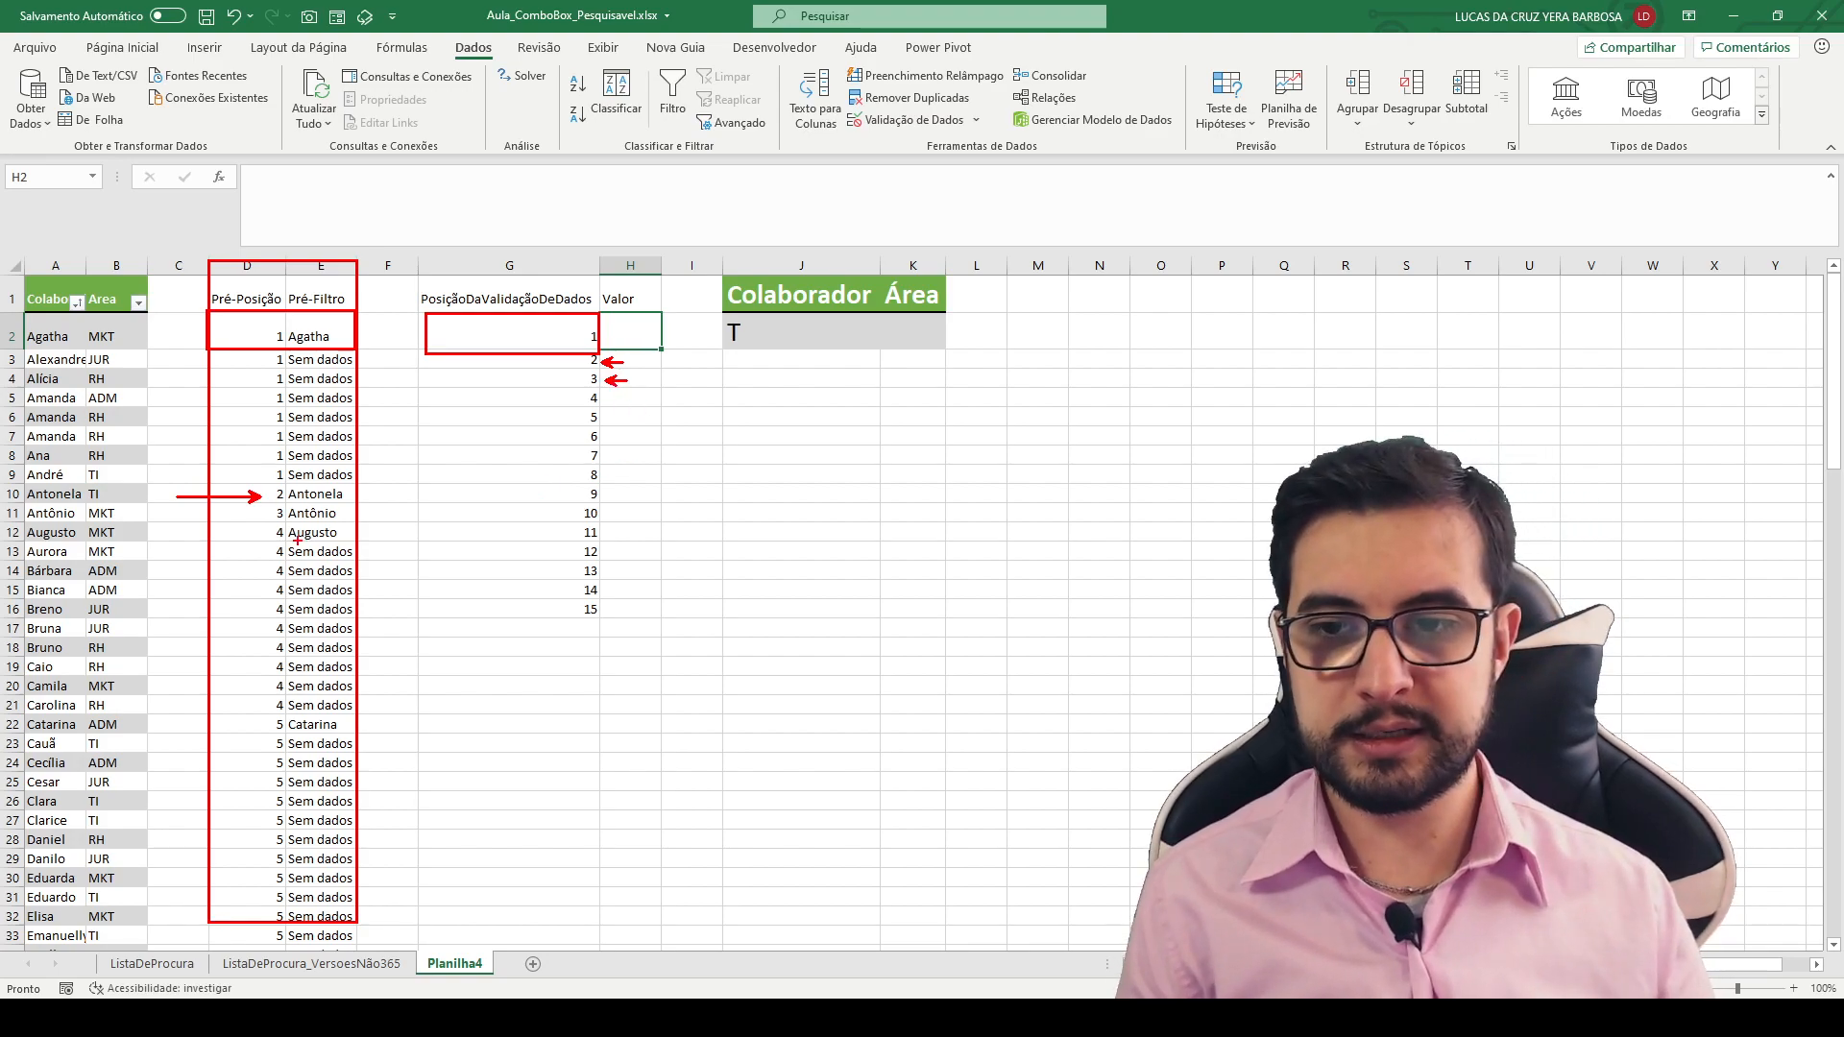
left_click_drag(249, 513, 191, 514)
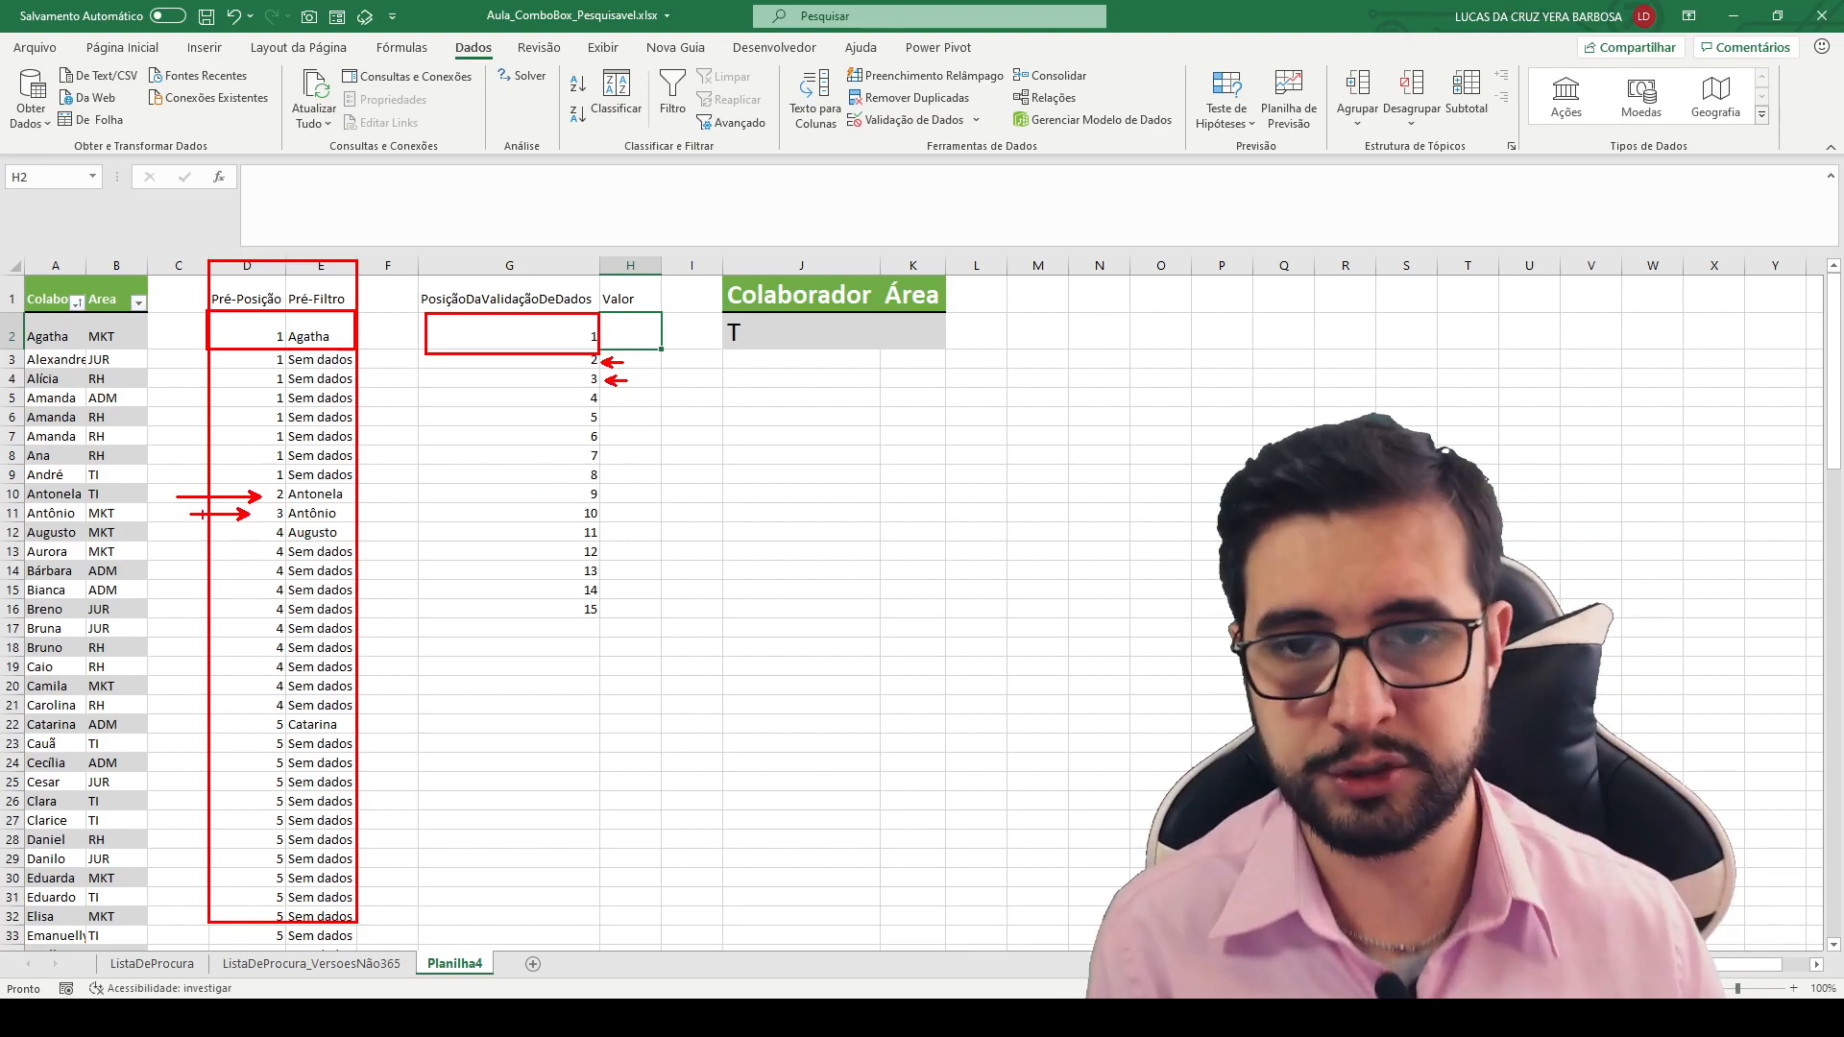
key("Escape")
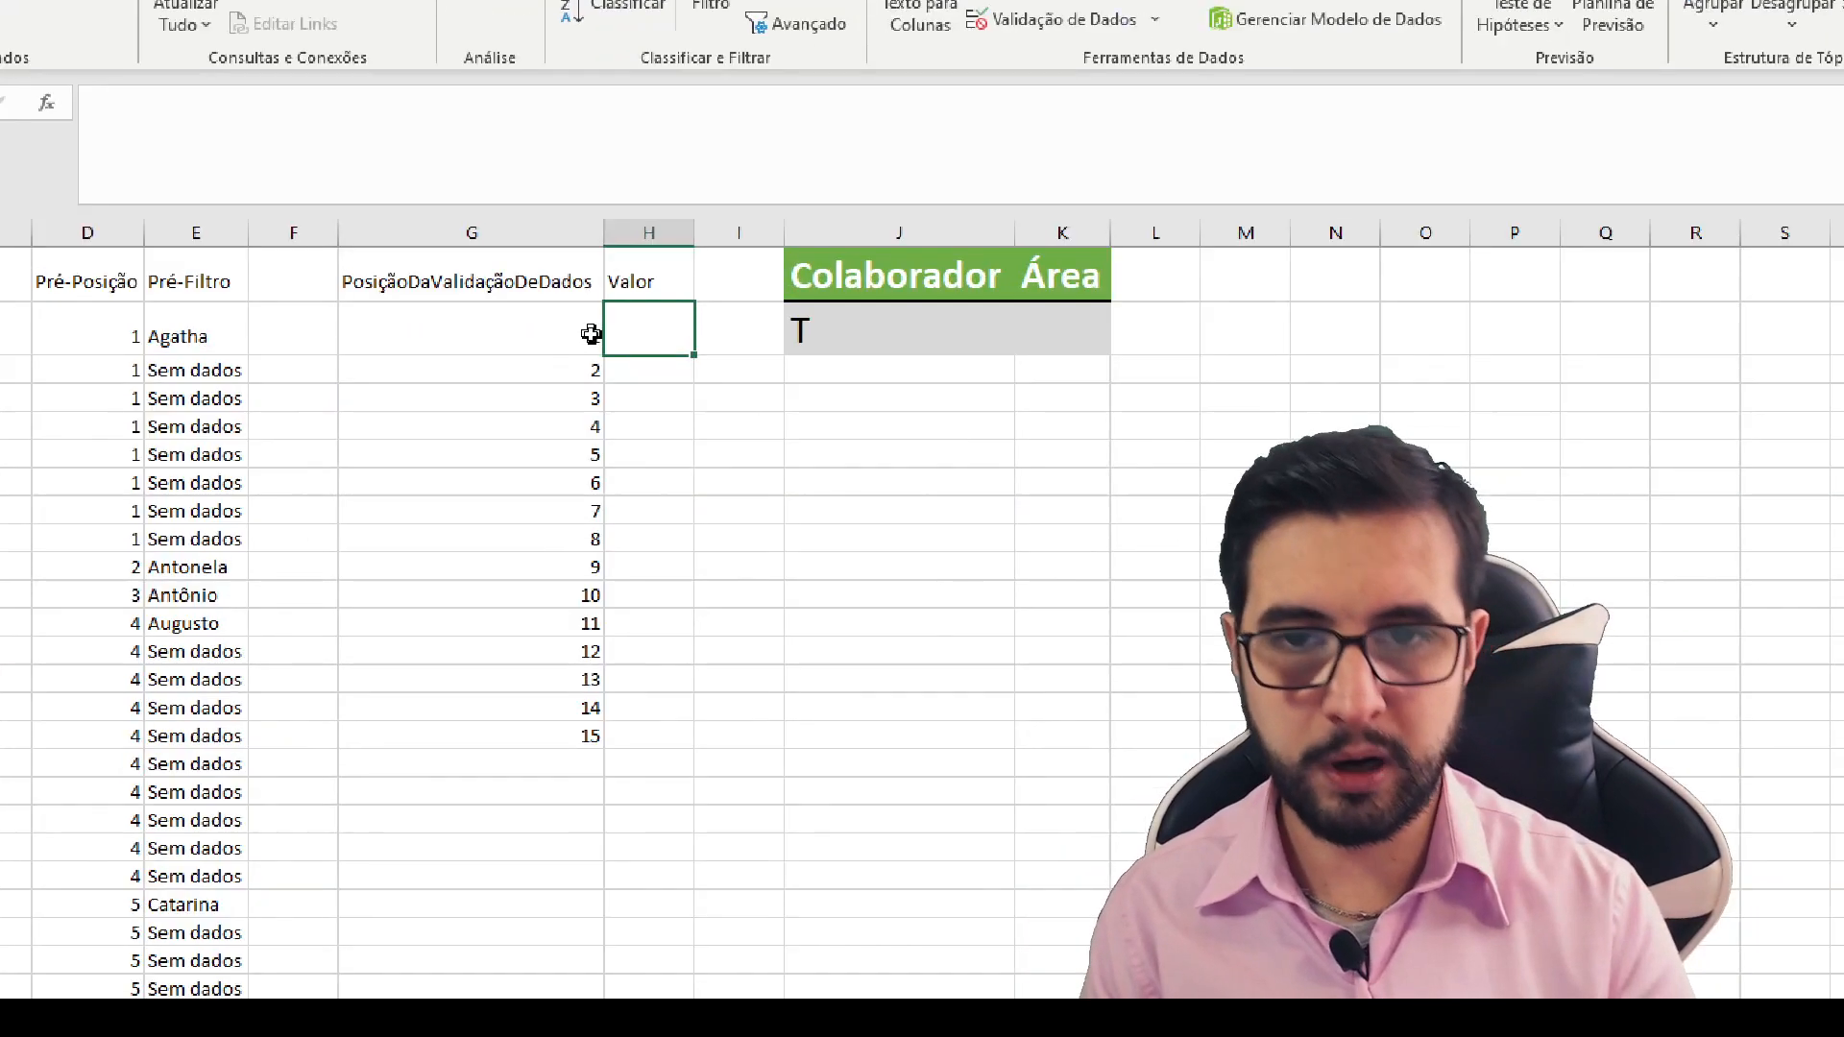
- Enter =PROCV(G2;D:E;2;0) in H2 to return the Pré-Filtro name for the position in G2
type("=PROCV(")
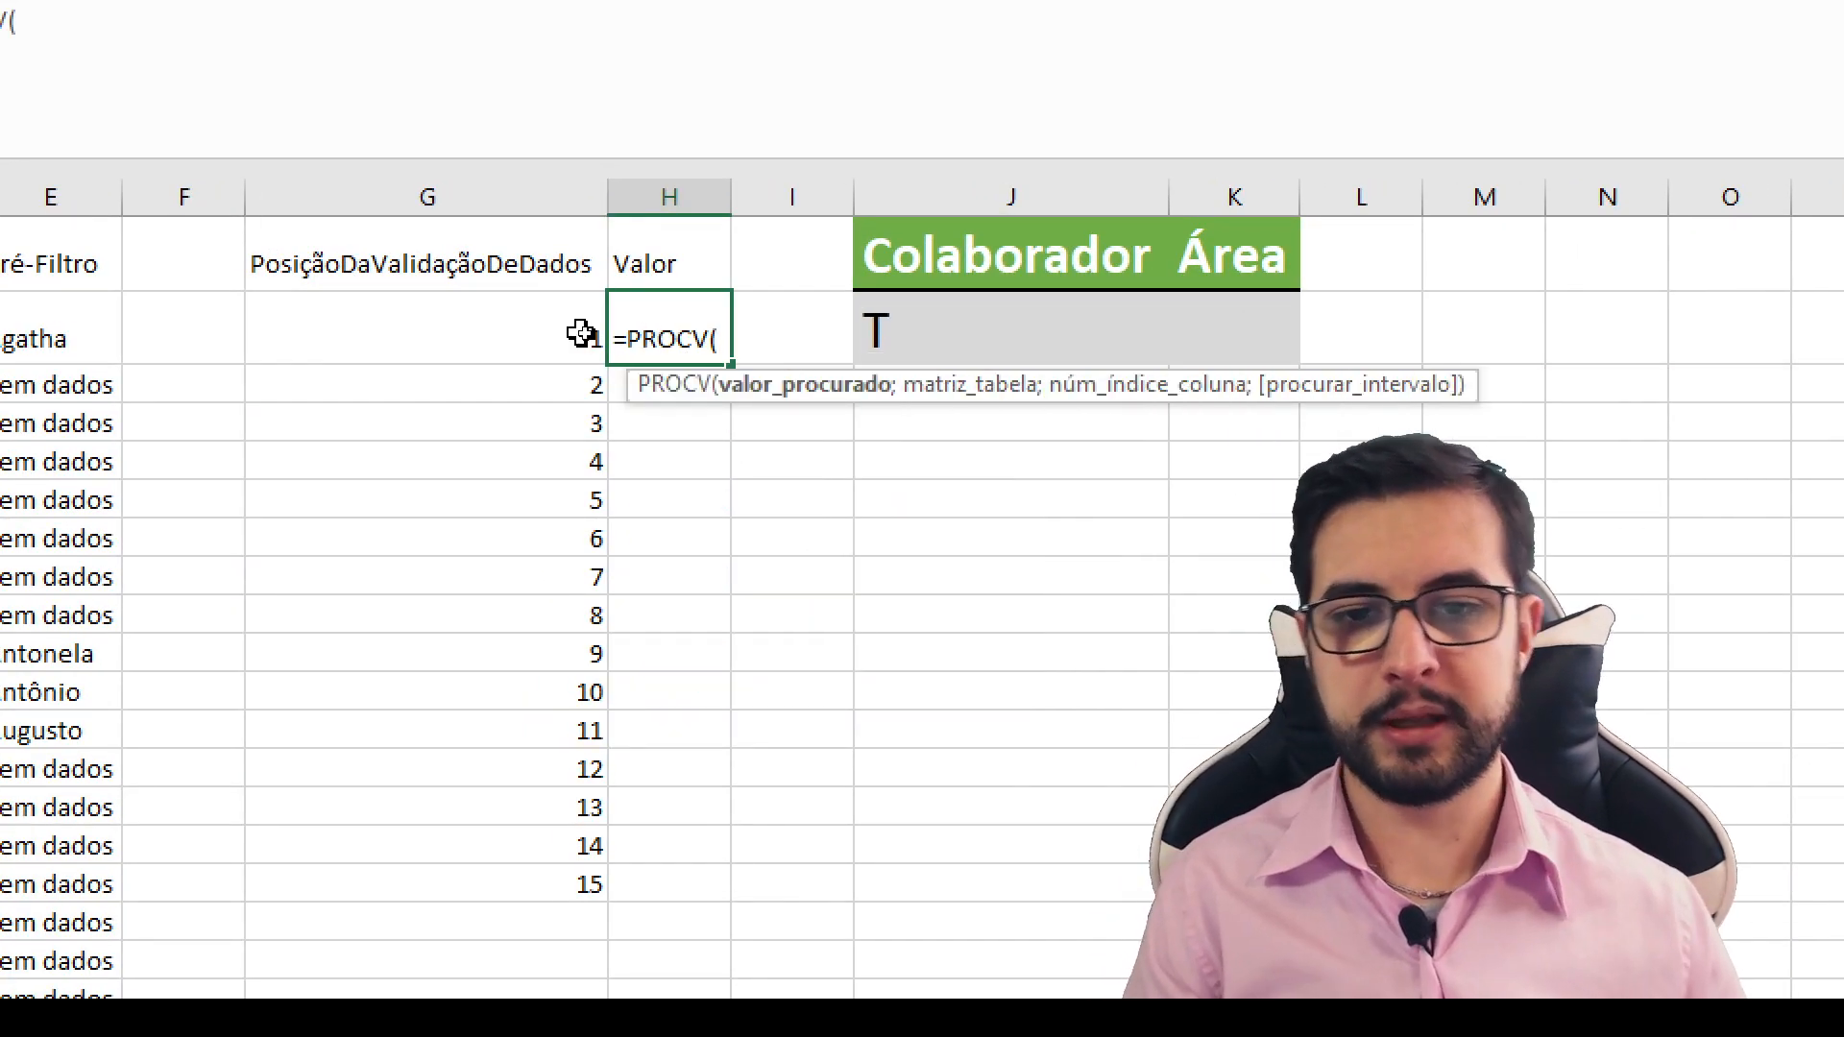
left_click(504, 335)
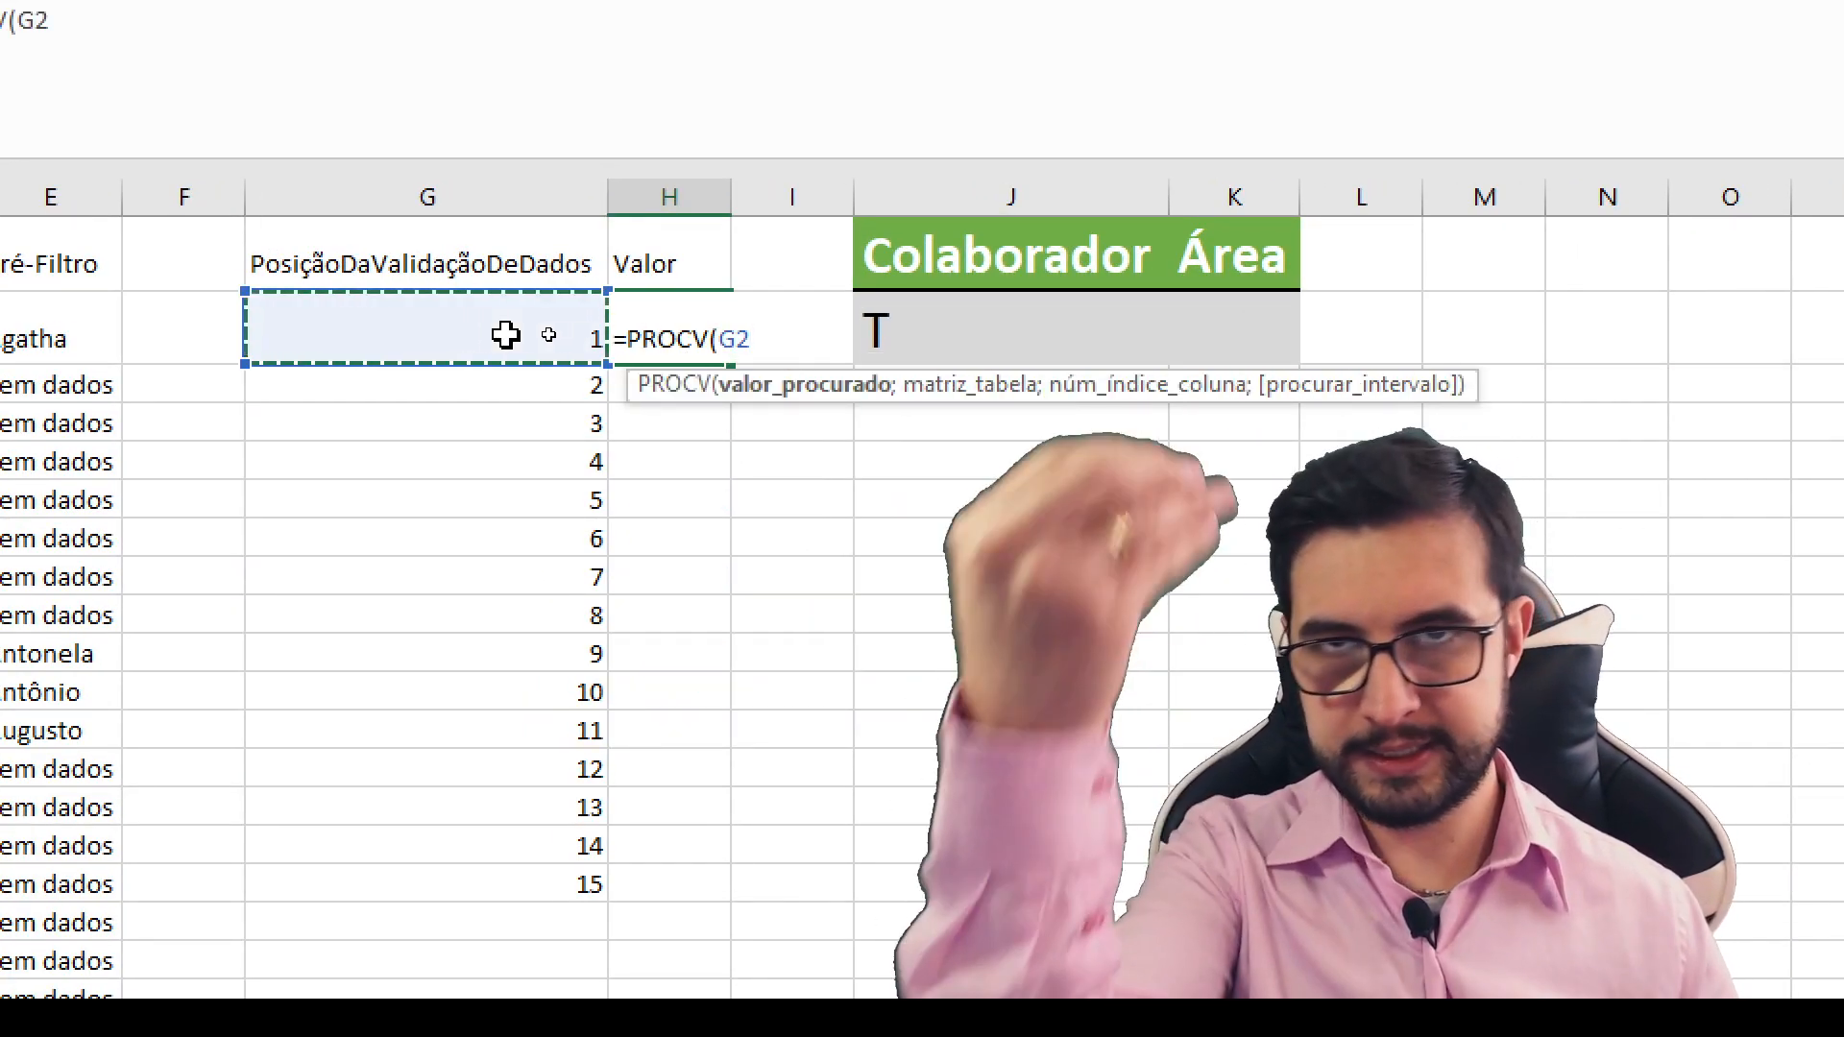
type(";")
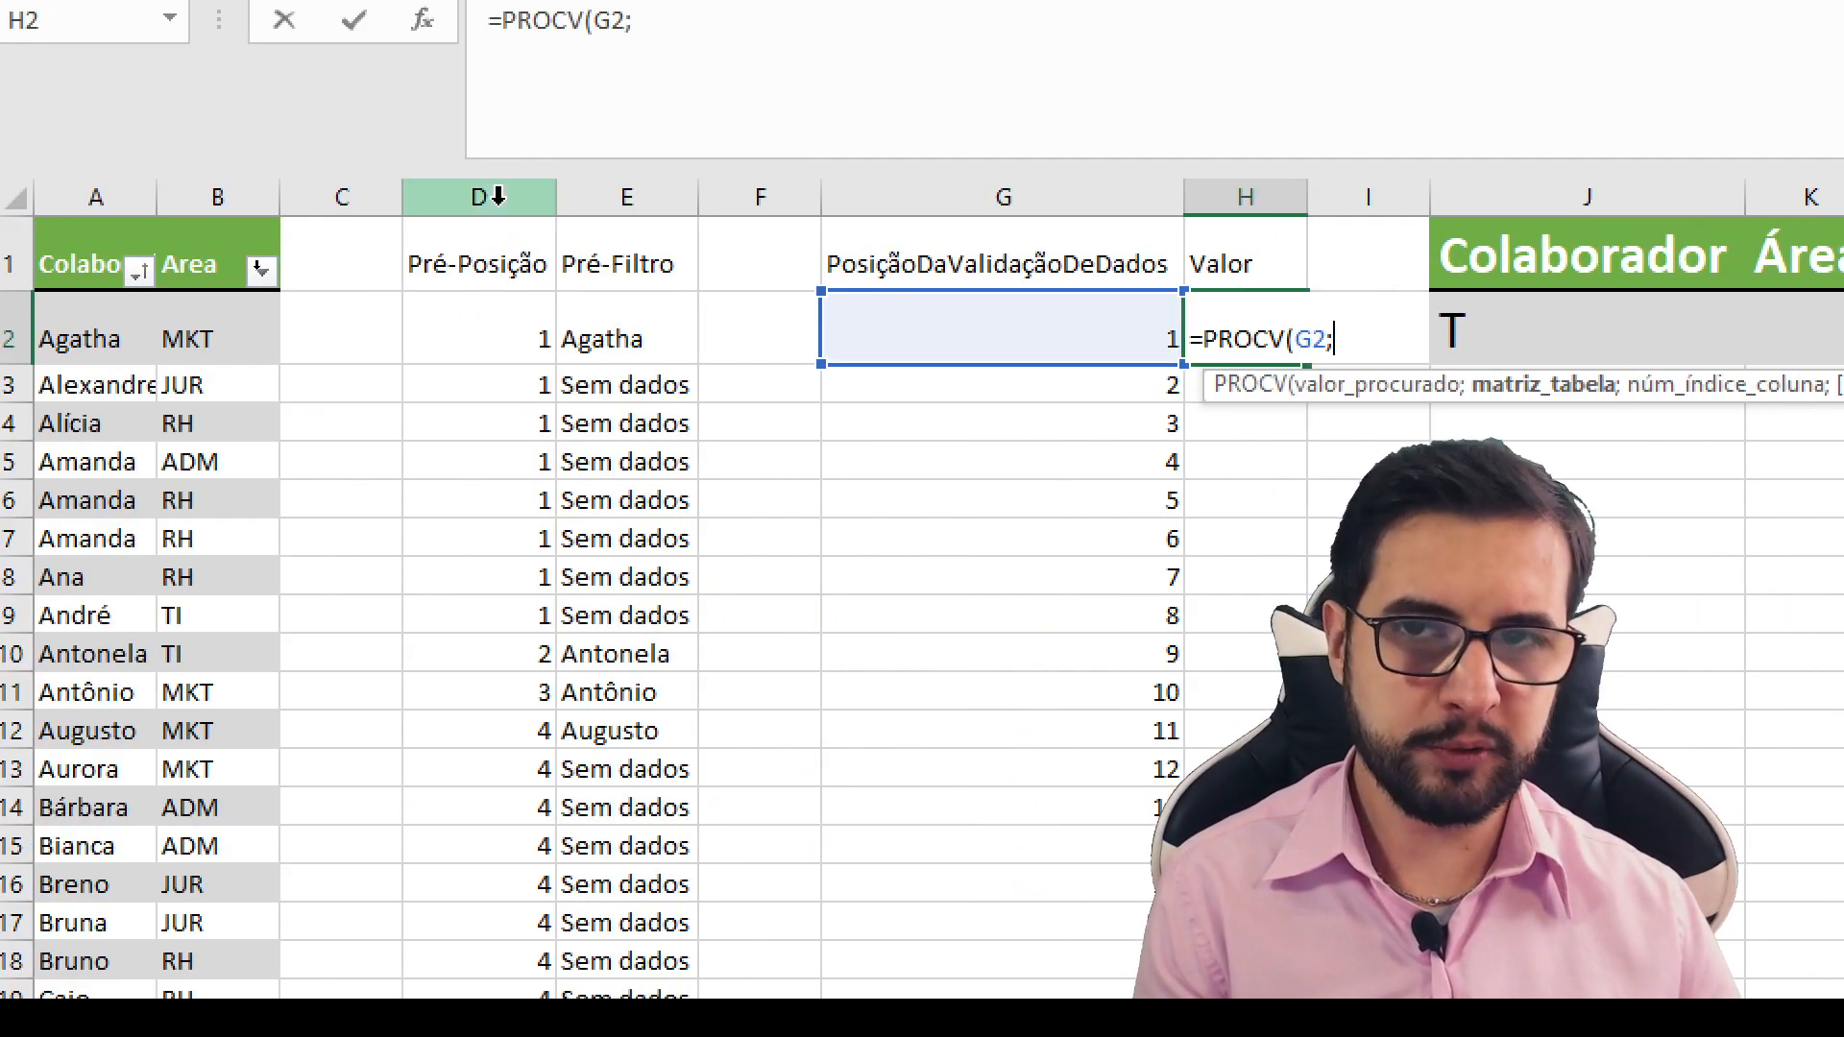
left_click_drag(497, 183, 618, 192)
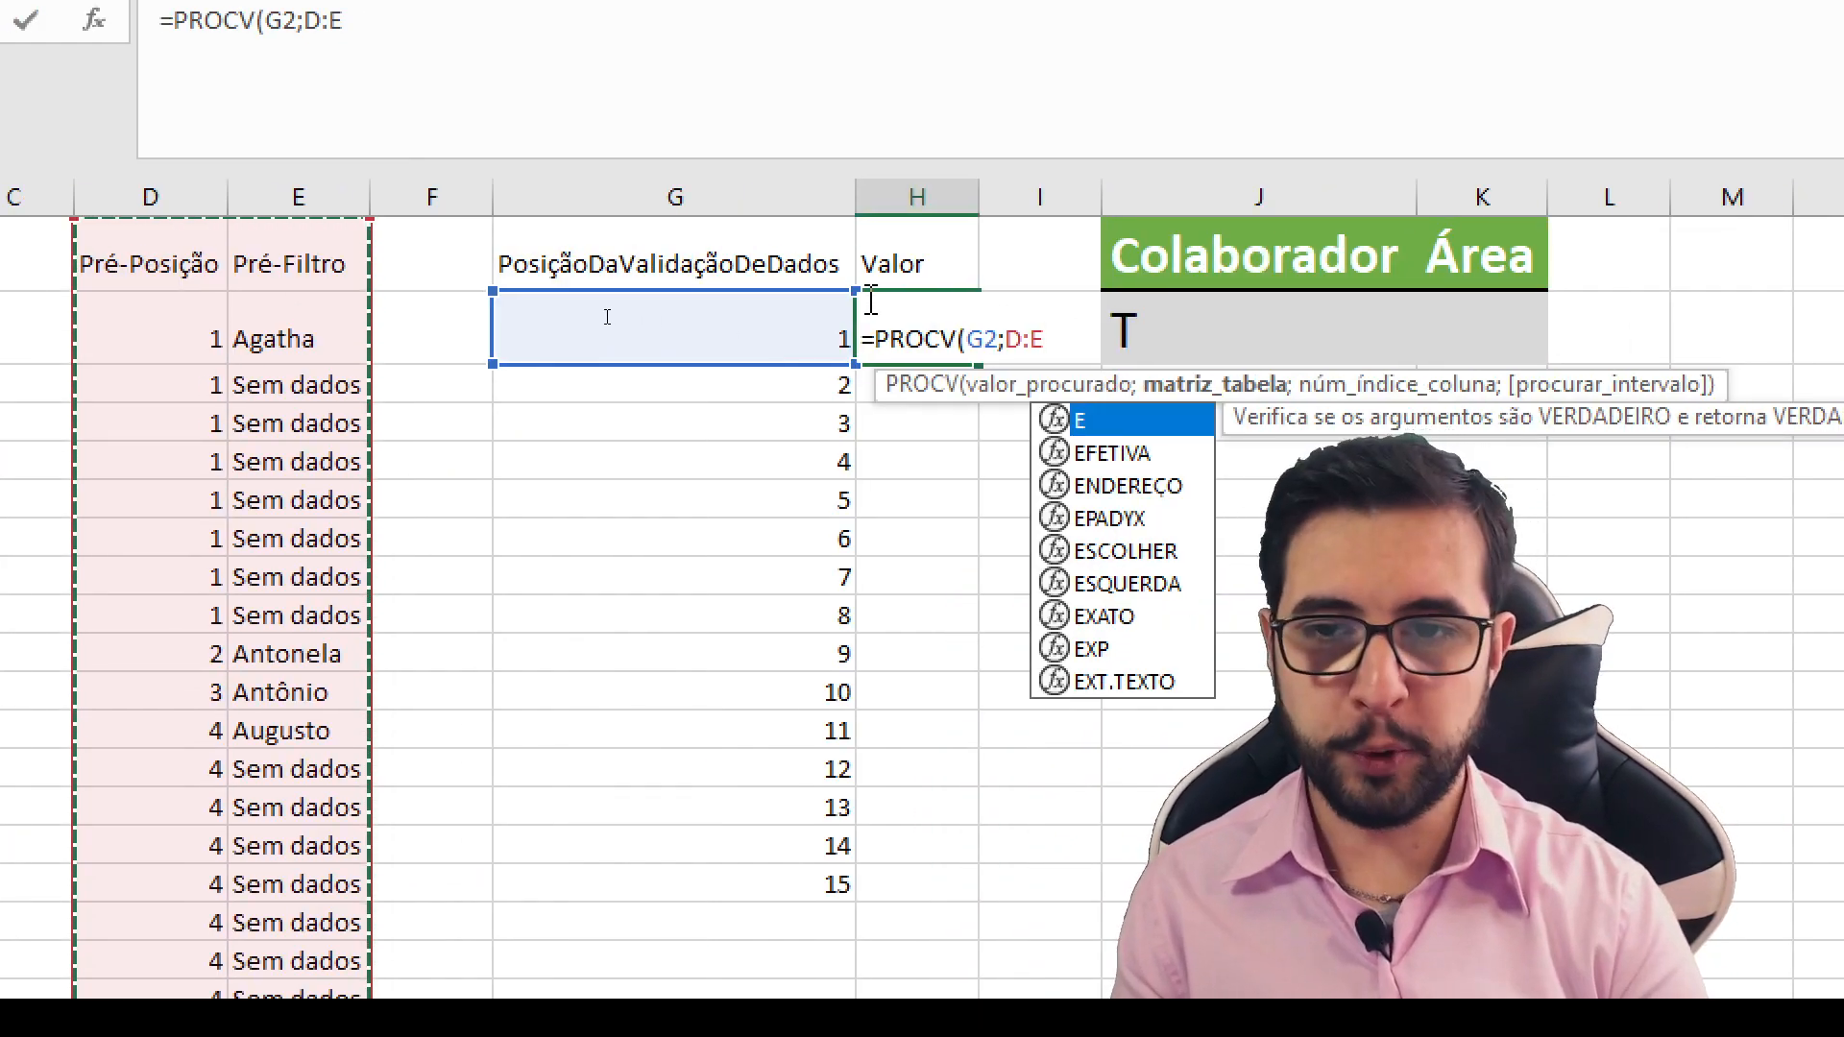
type(";")
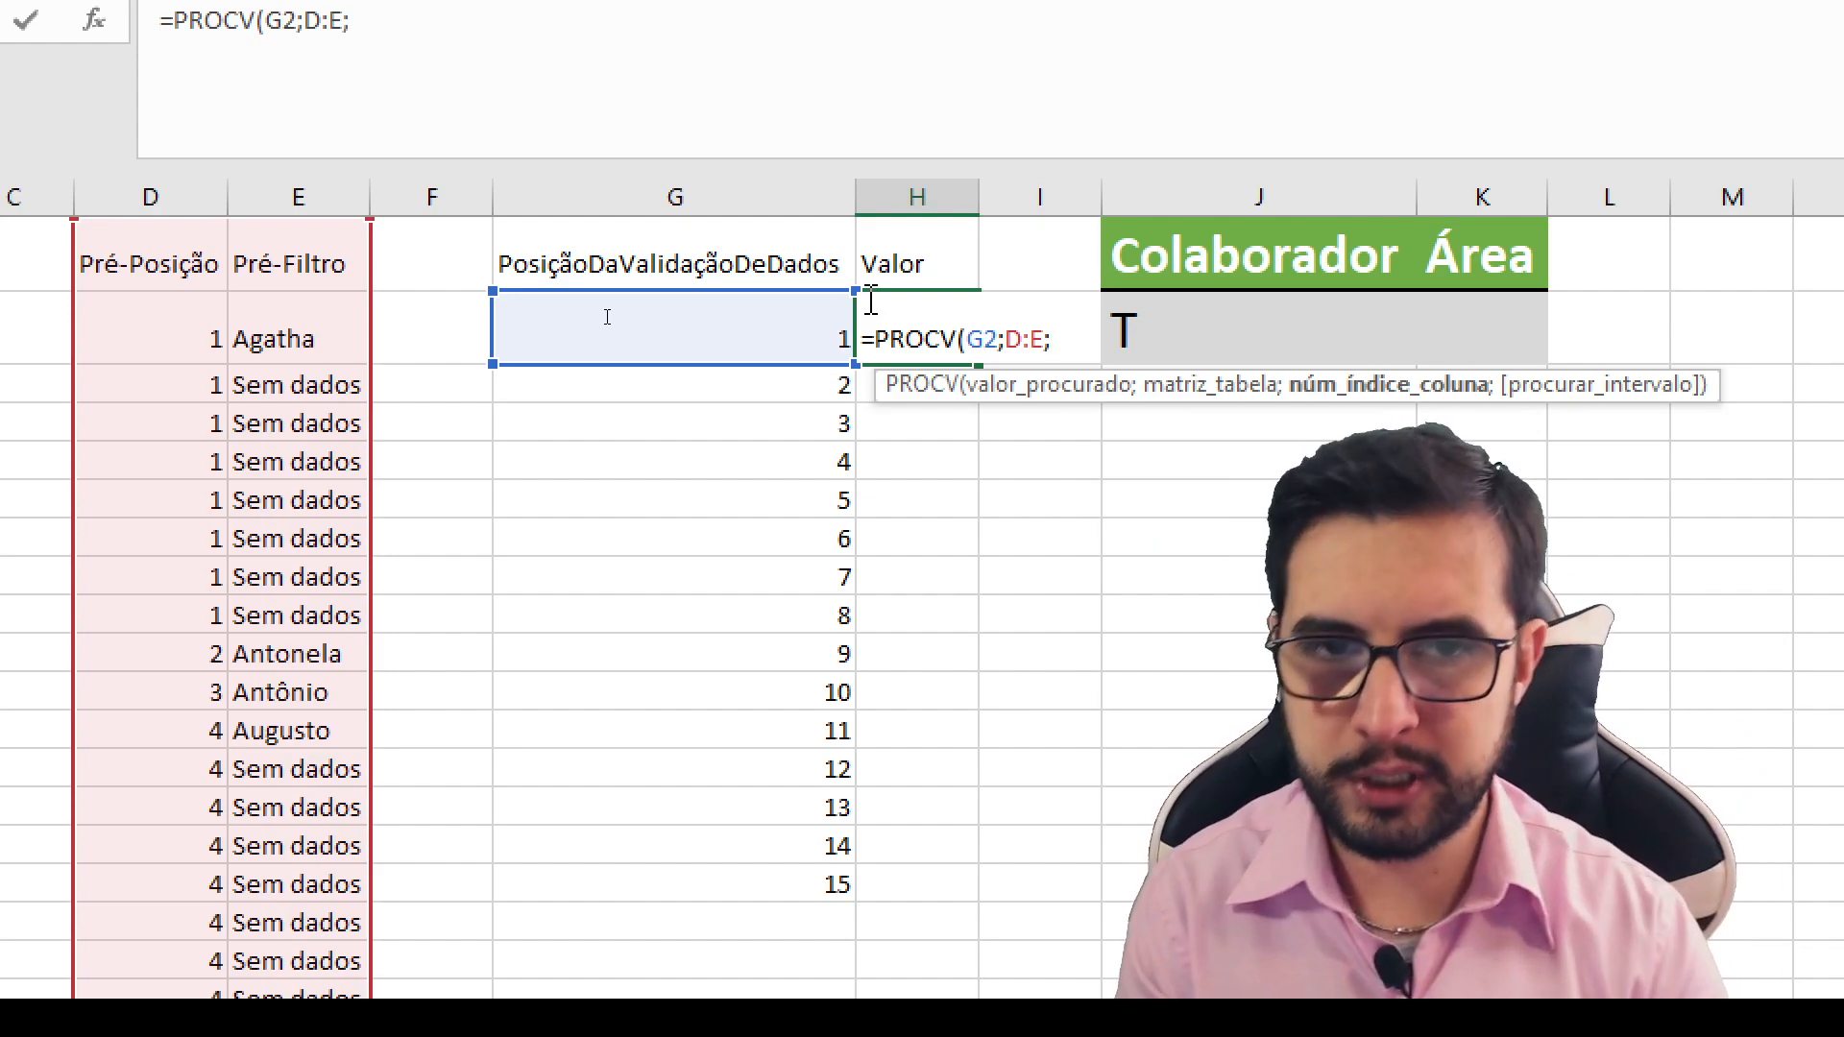
type("2")
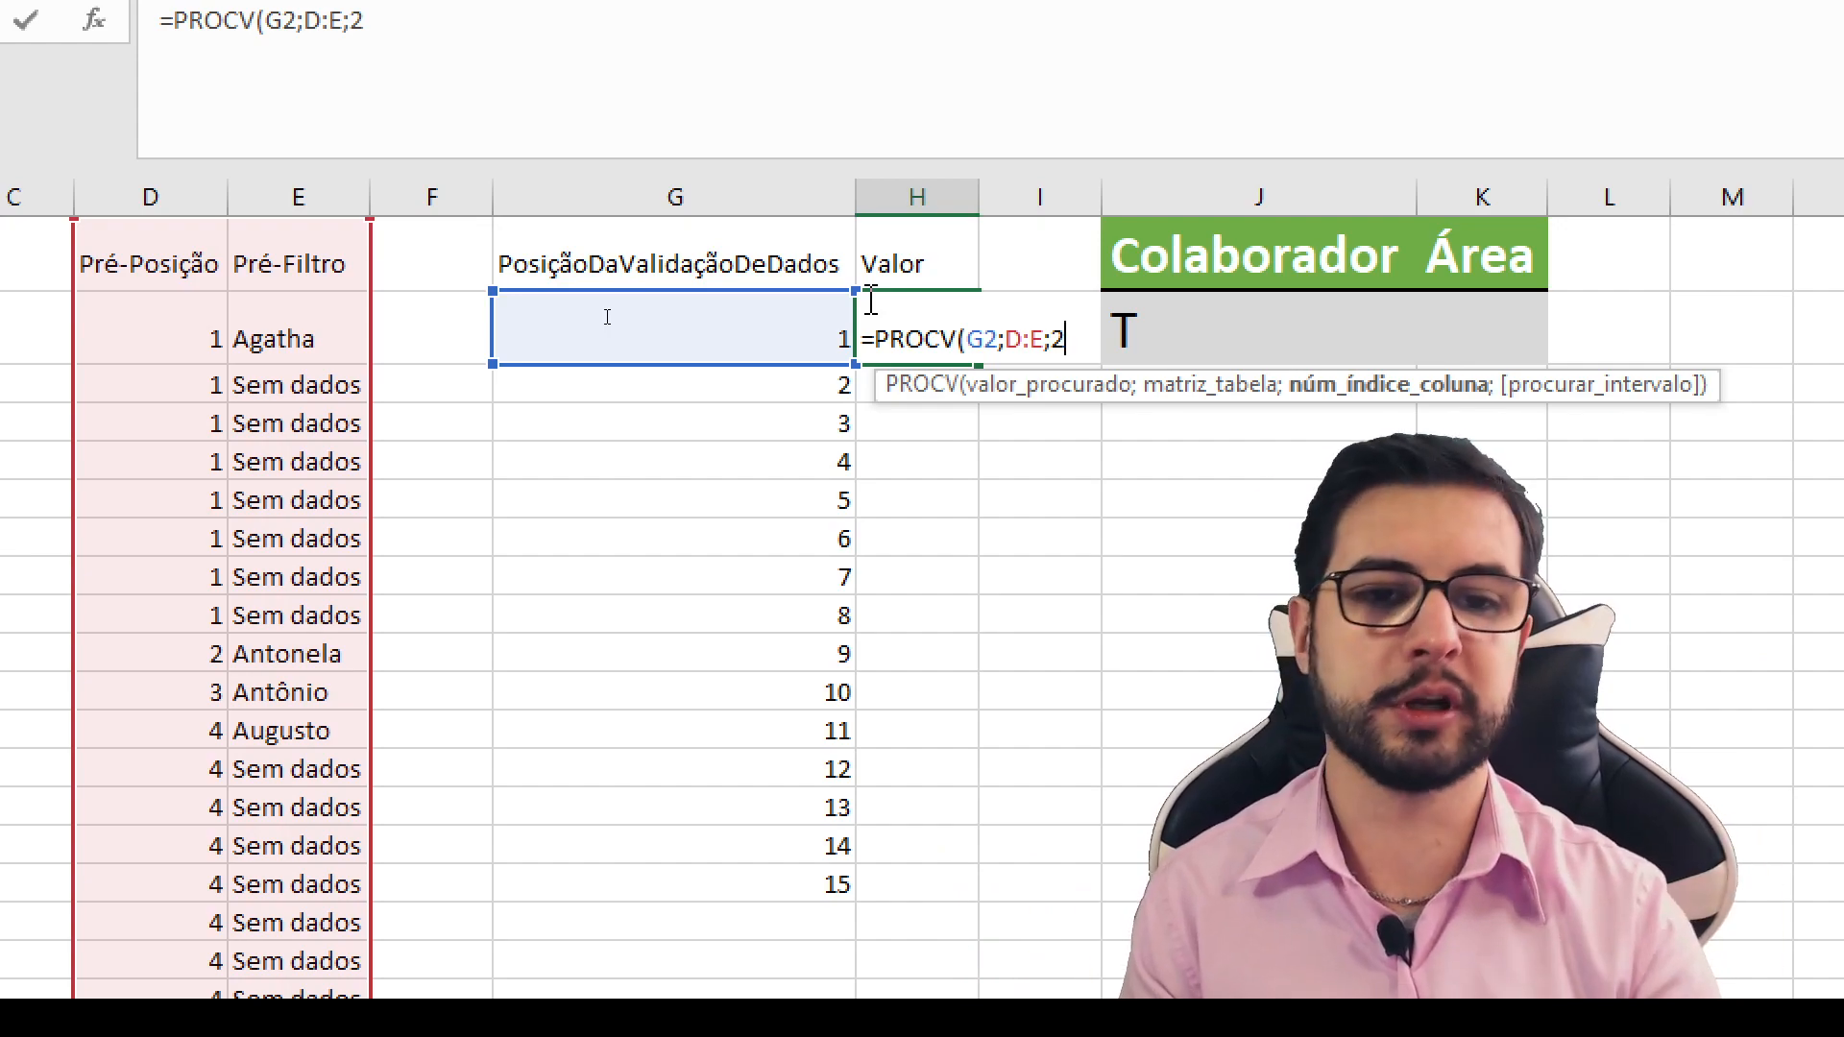
type(";")
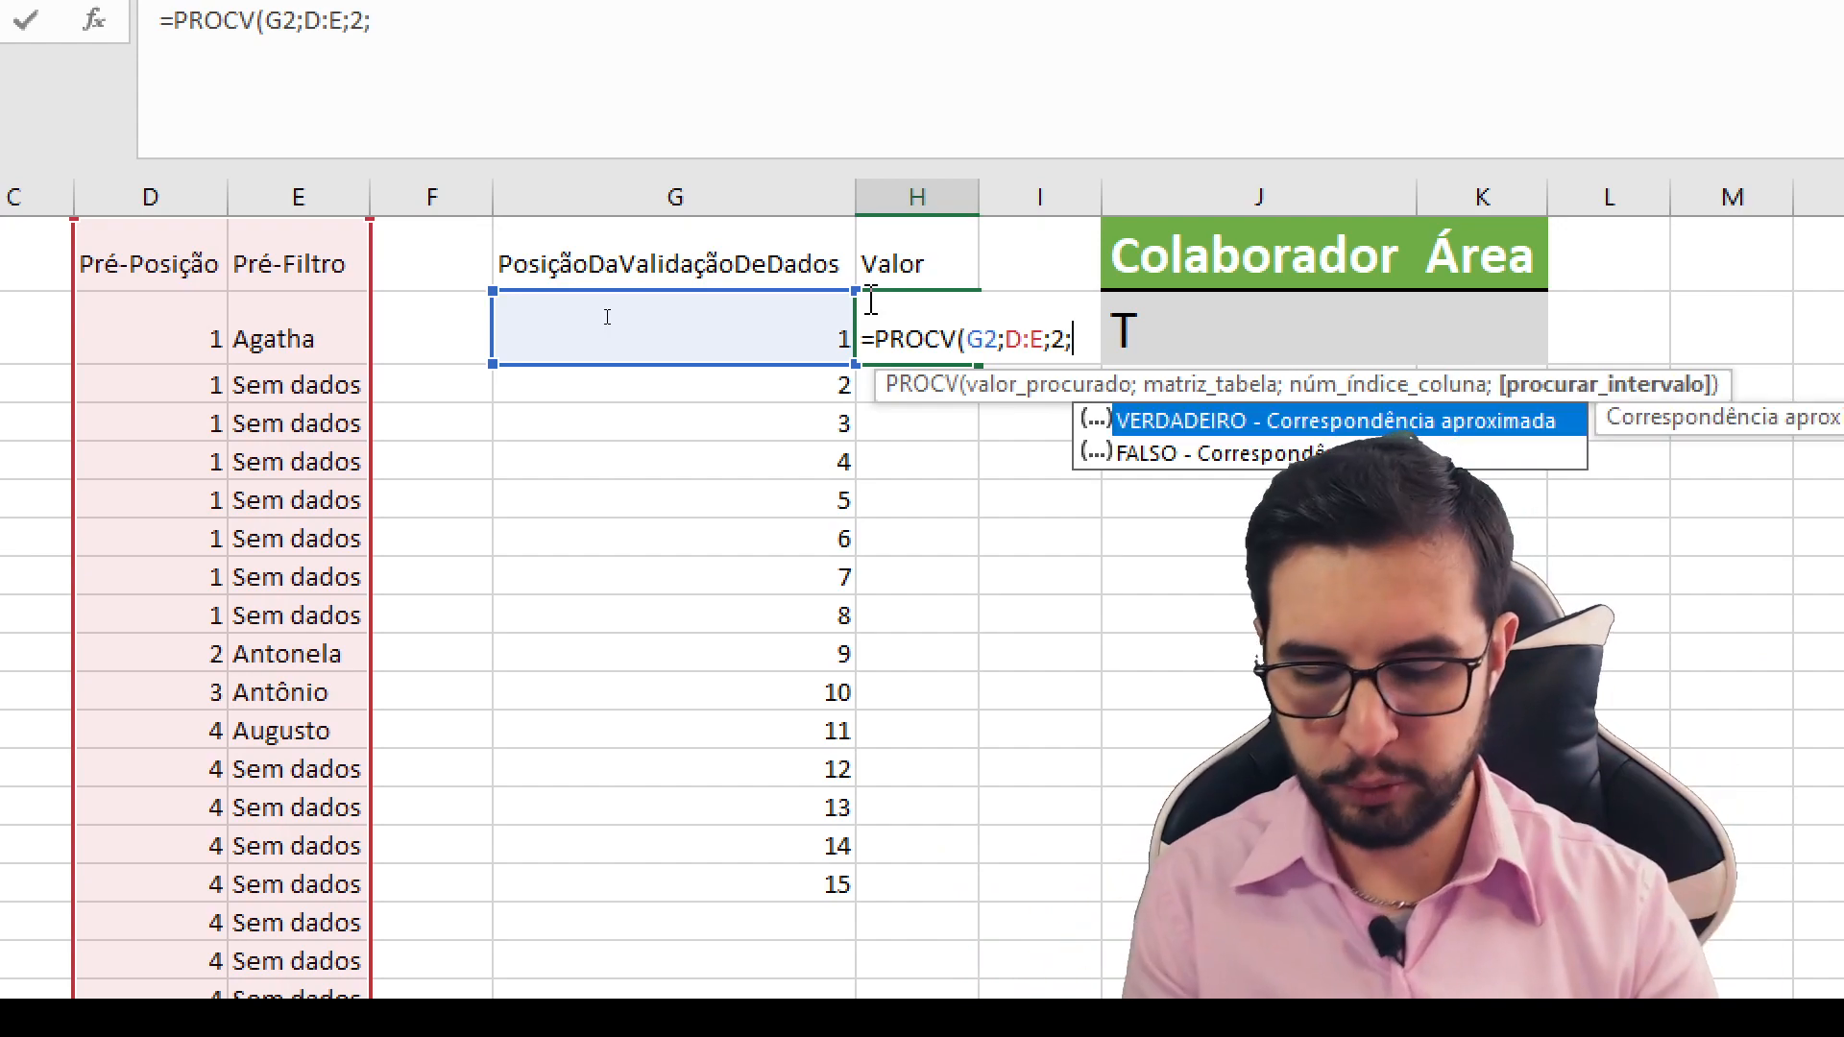
type("0")
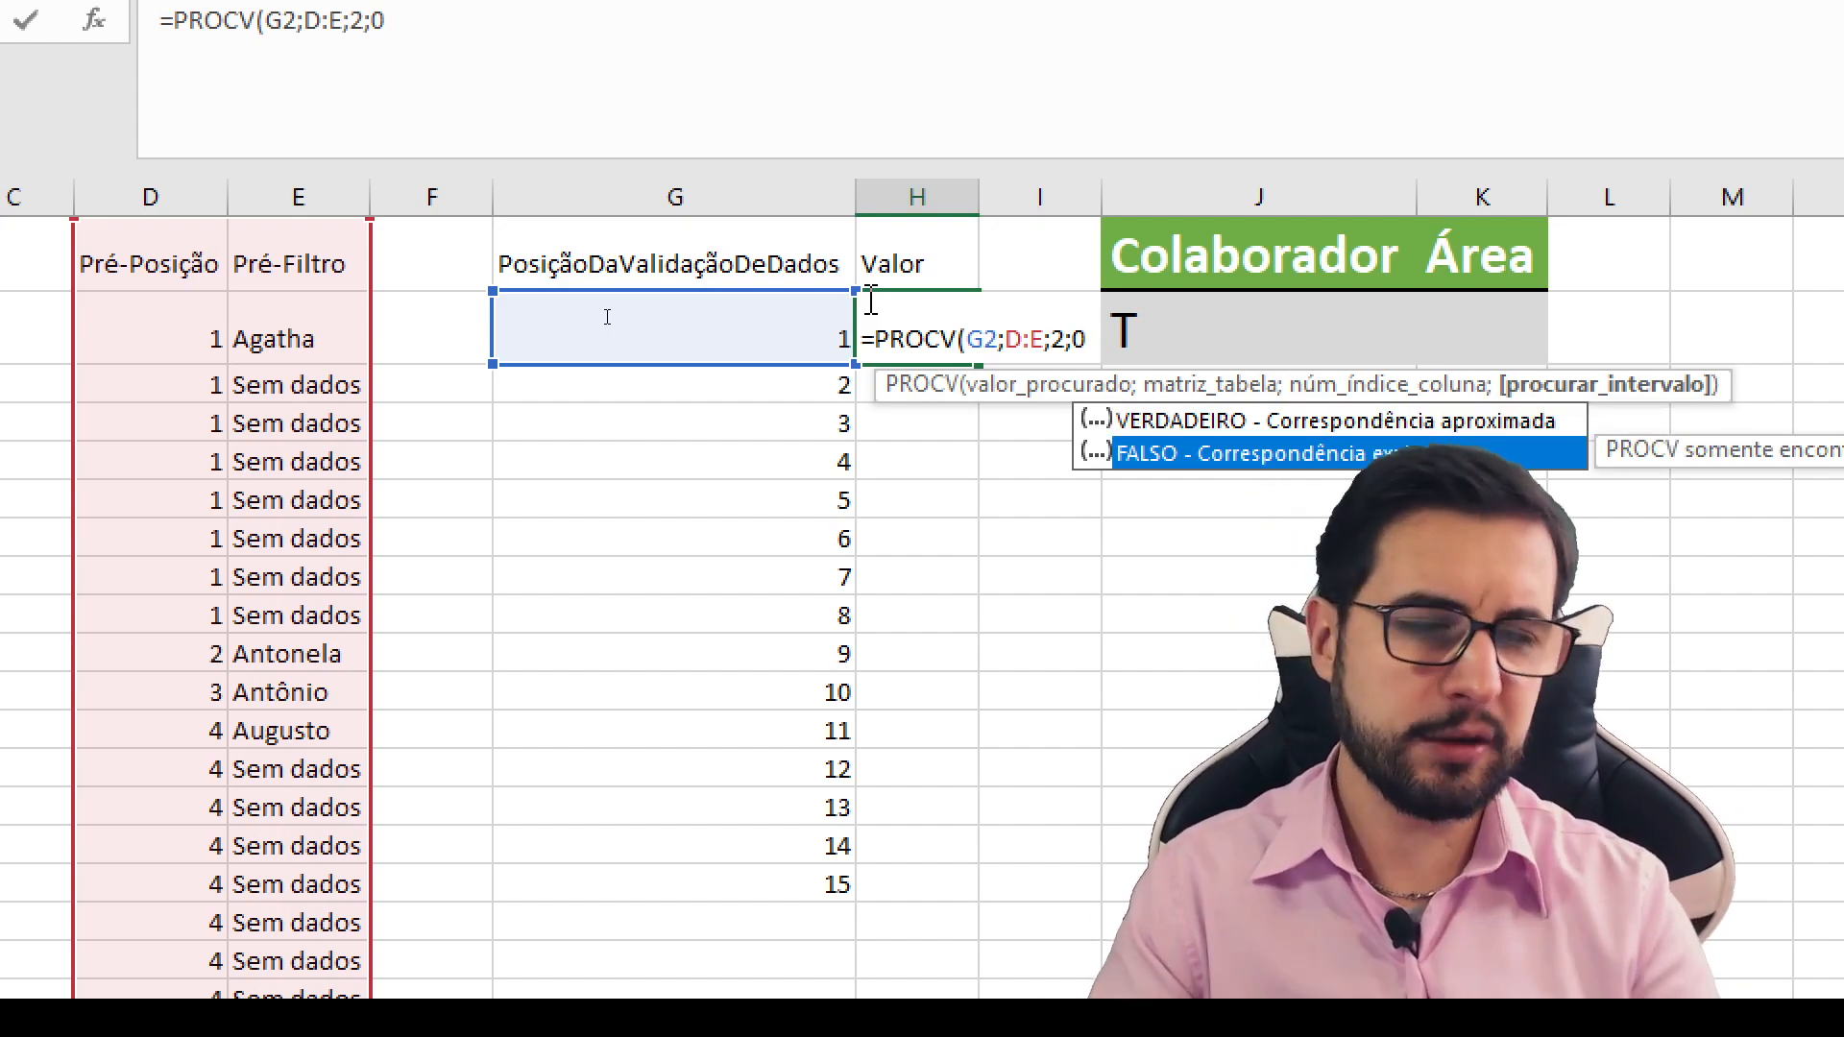
type(")")
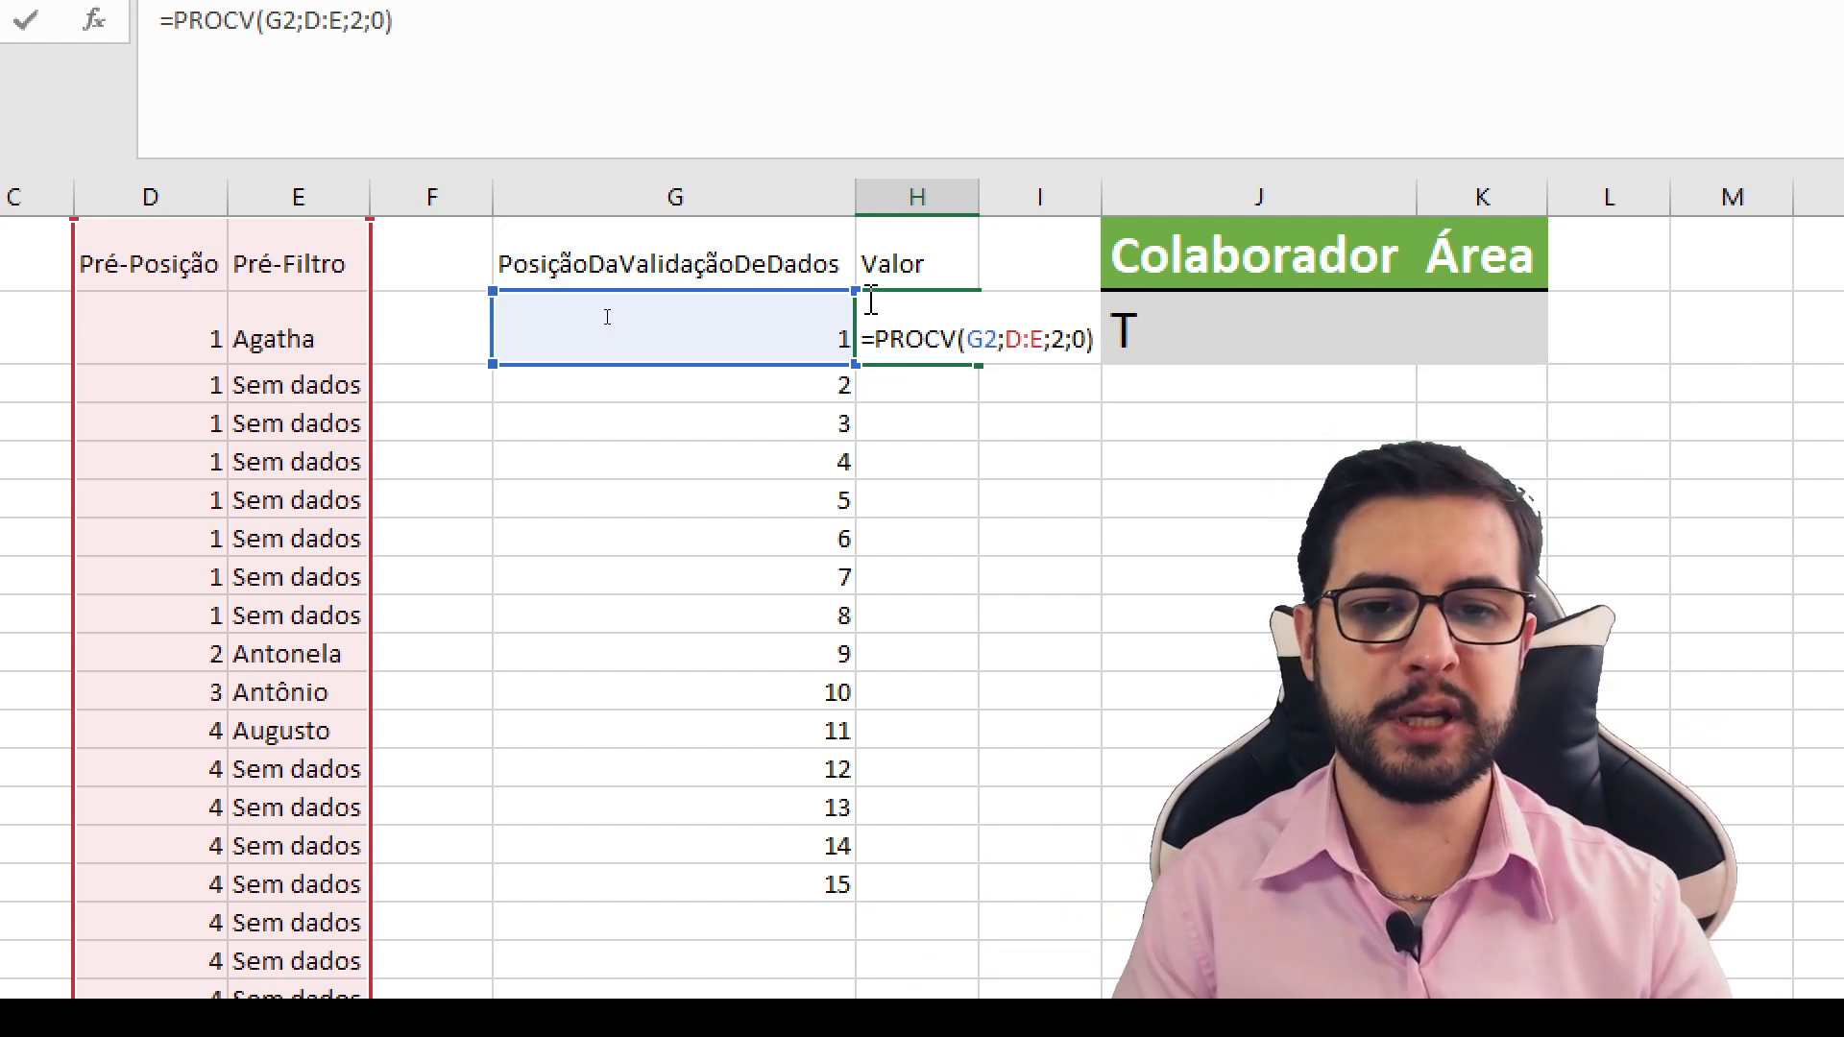
key("Return")
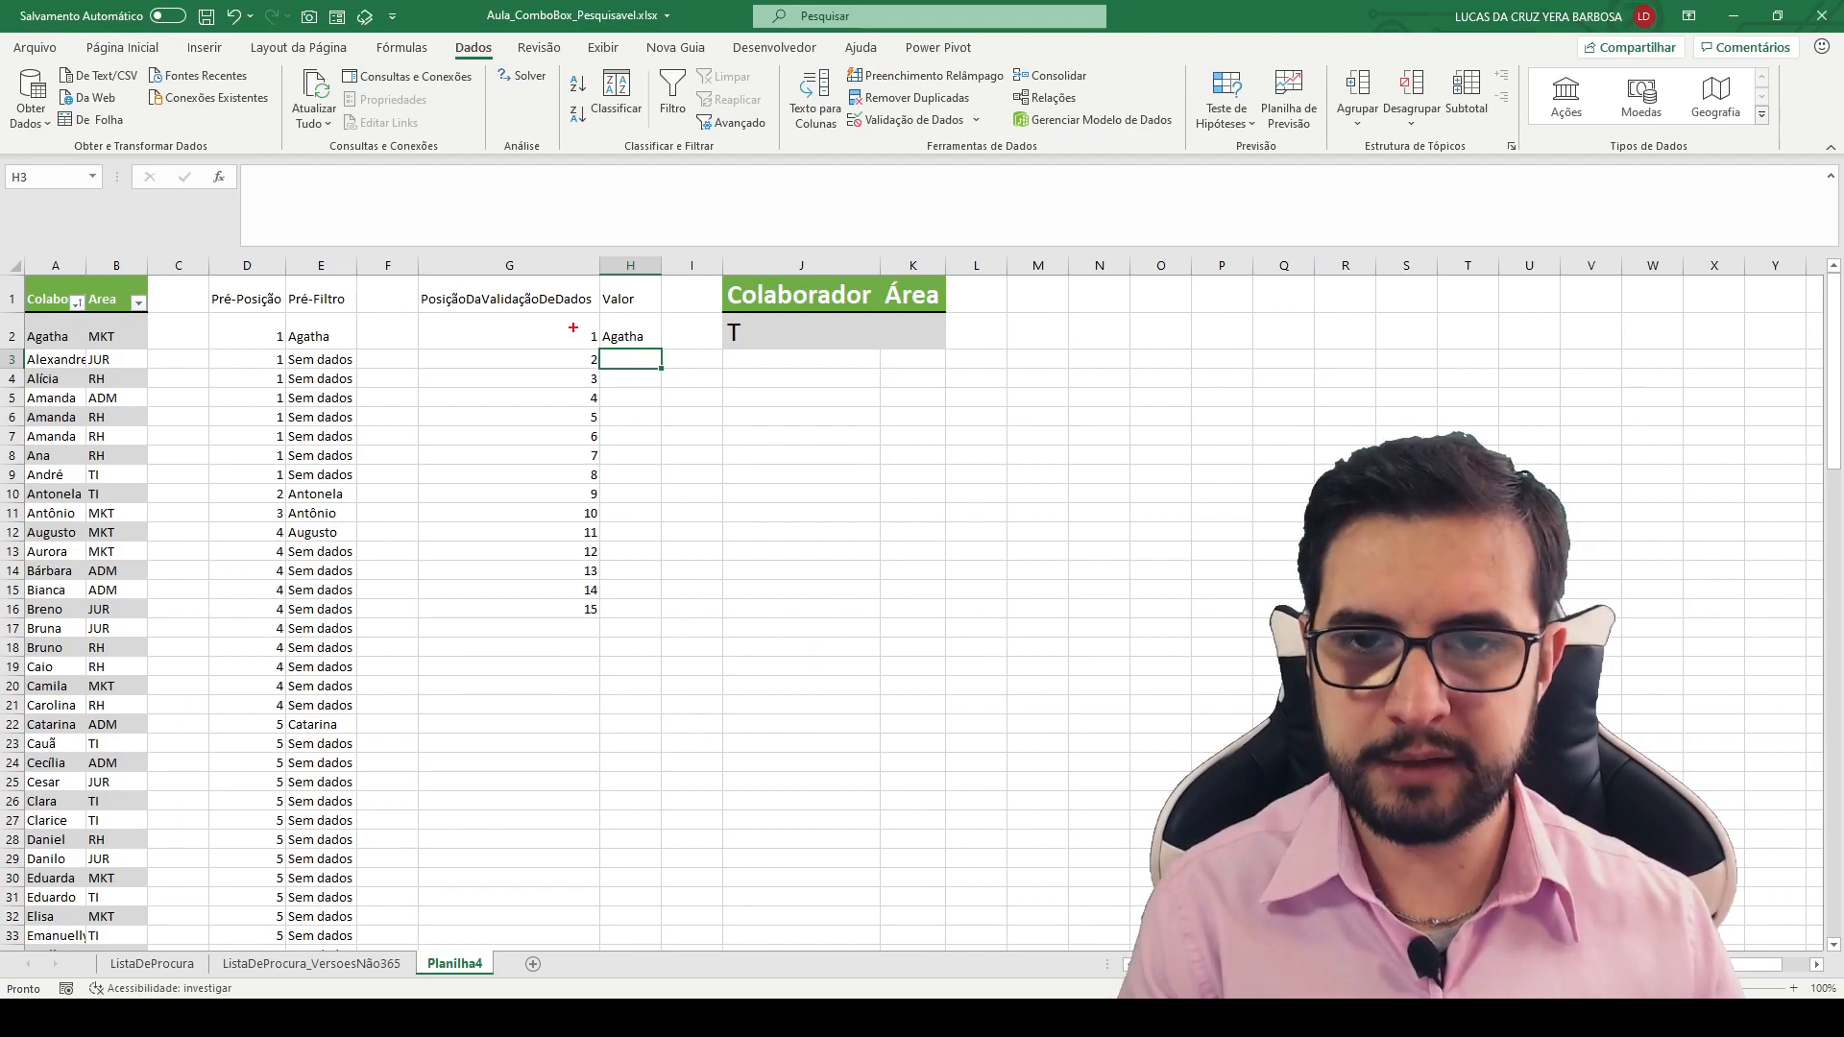
- Fill the Valor formula from H2 down to H16 and check the names against their position numbers
left_click(634, 338)
left_click_drag(661, 348, 672, 622)
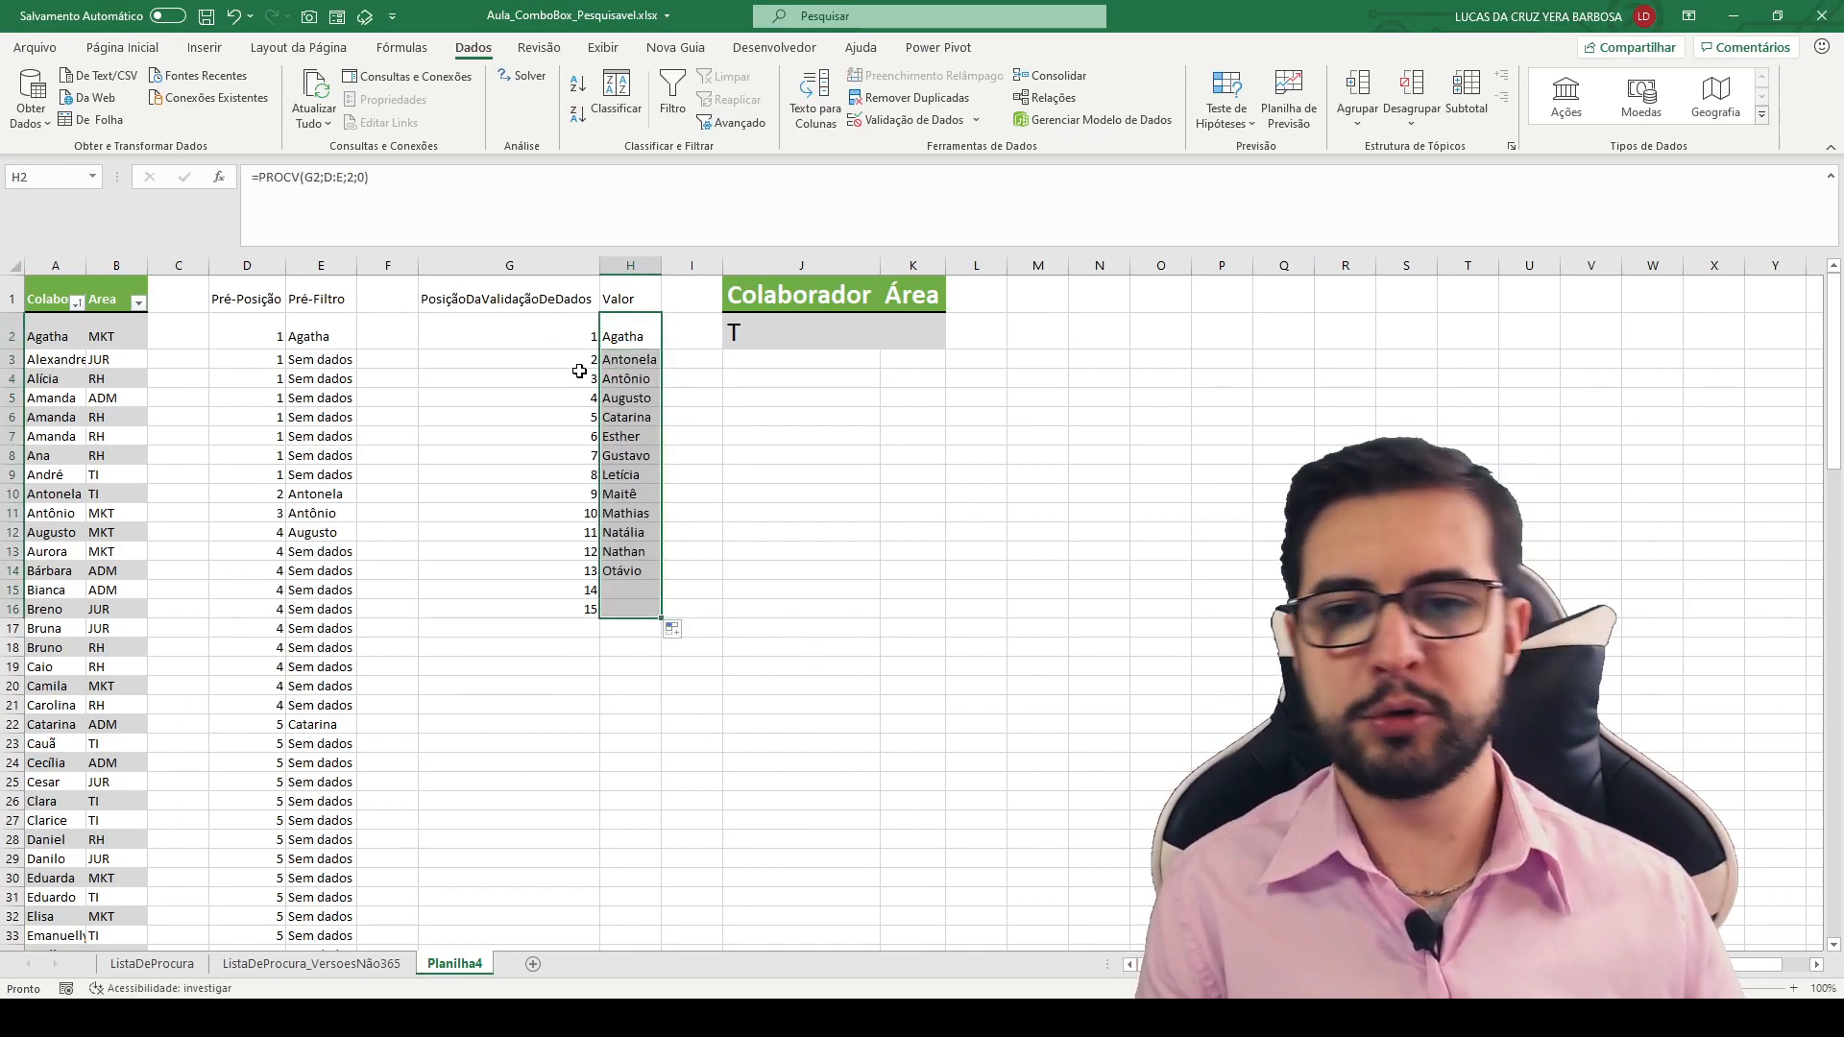
left_click(588, 378)
left_click(577, 397)
left_click(566, 416)
left_click(569, 437)
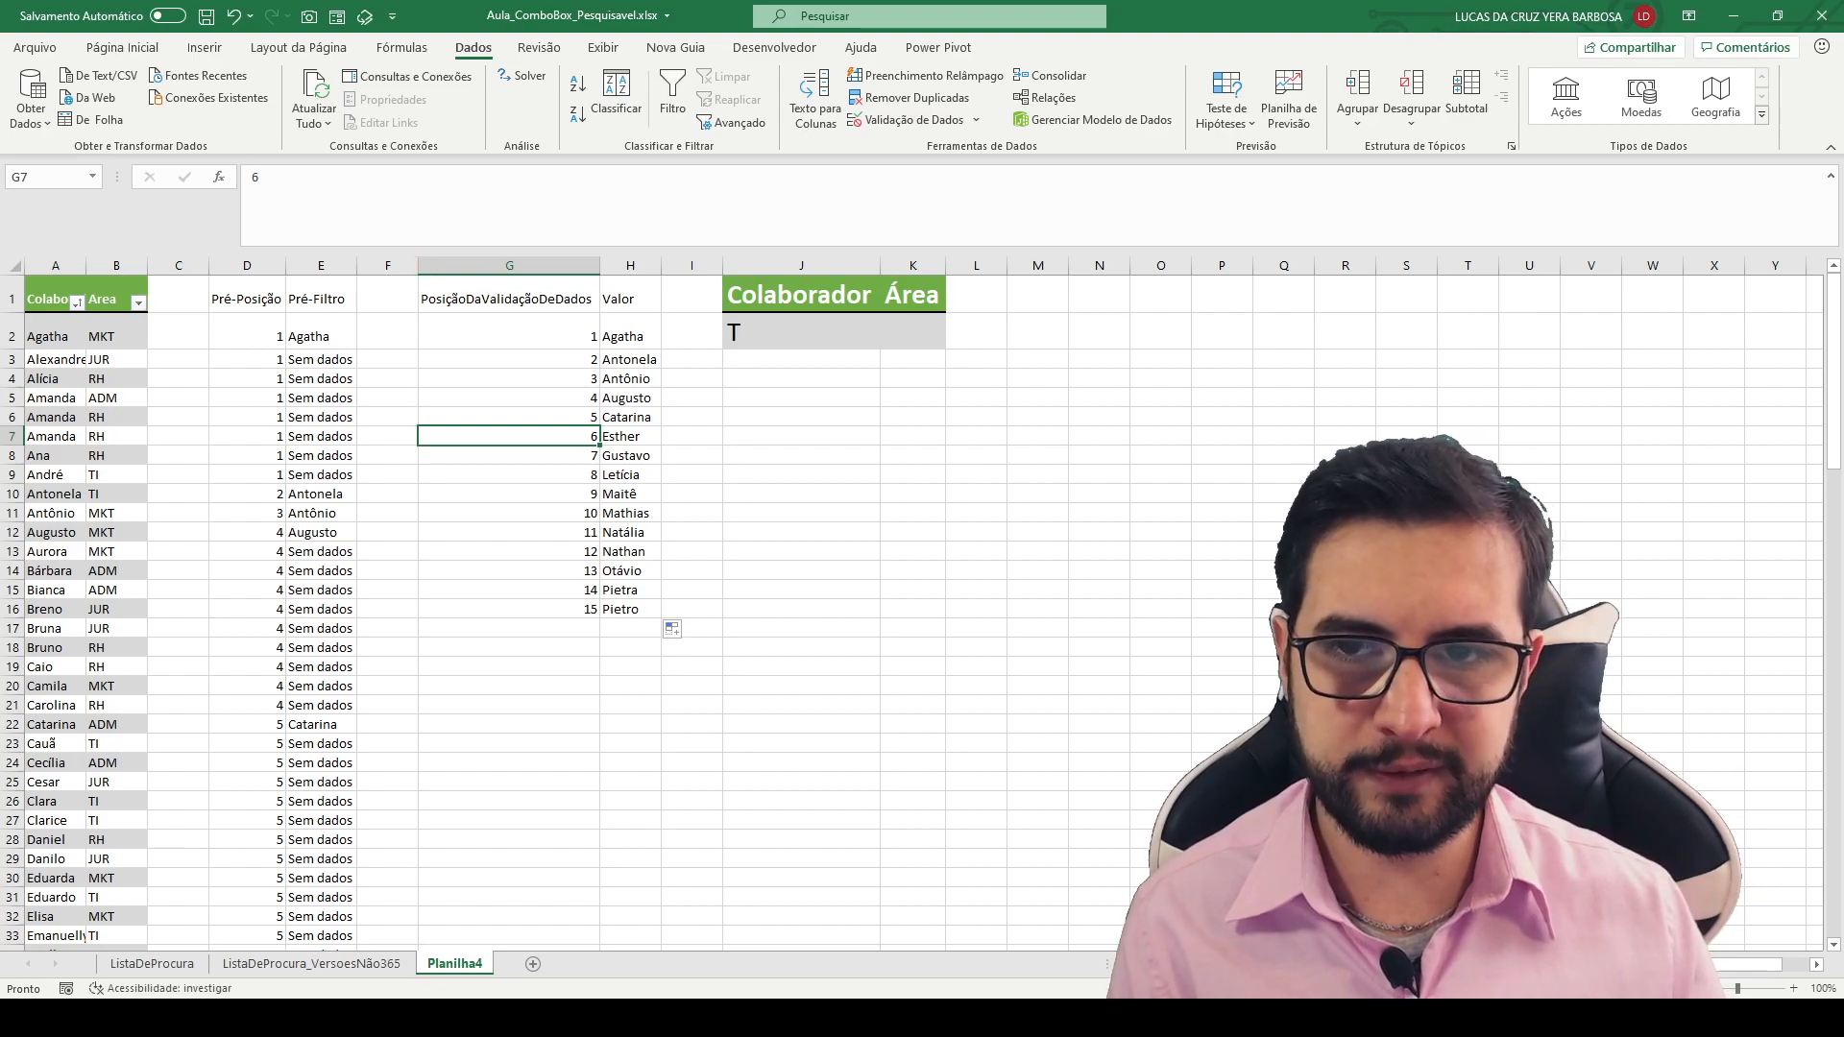
- Extend the position numbers and Valor formulas from row 16 down to row 30
left_click_drag(416, 259, 662, 622)
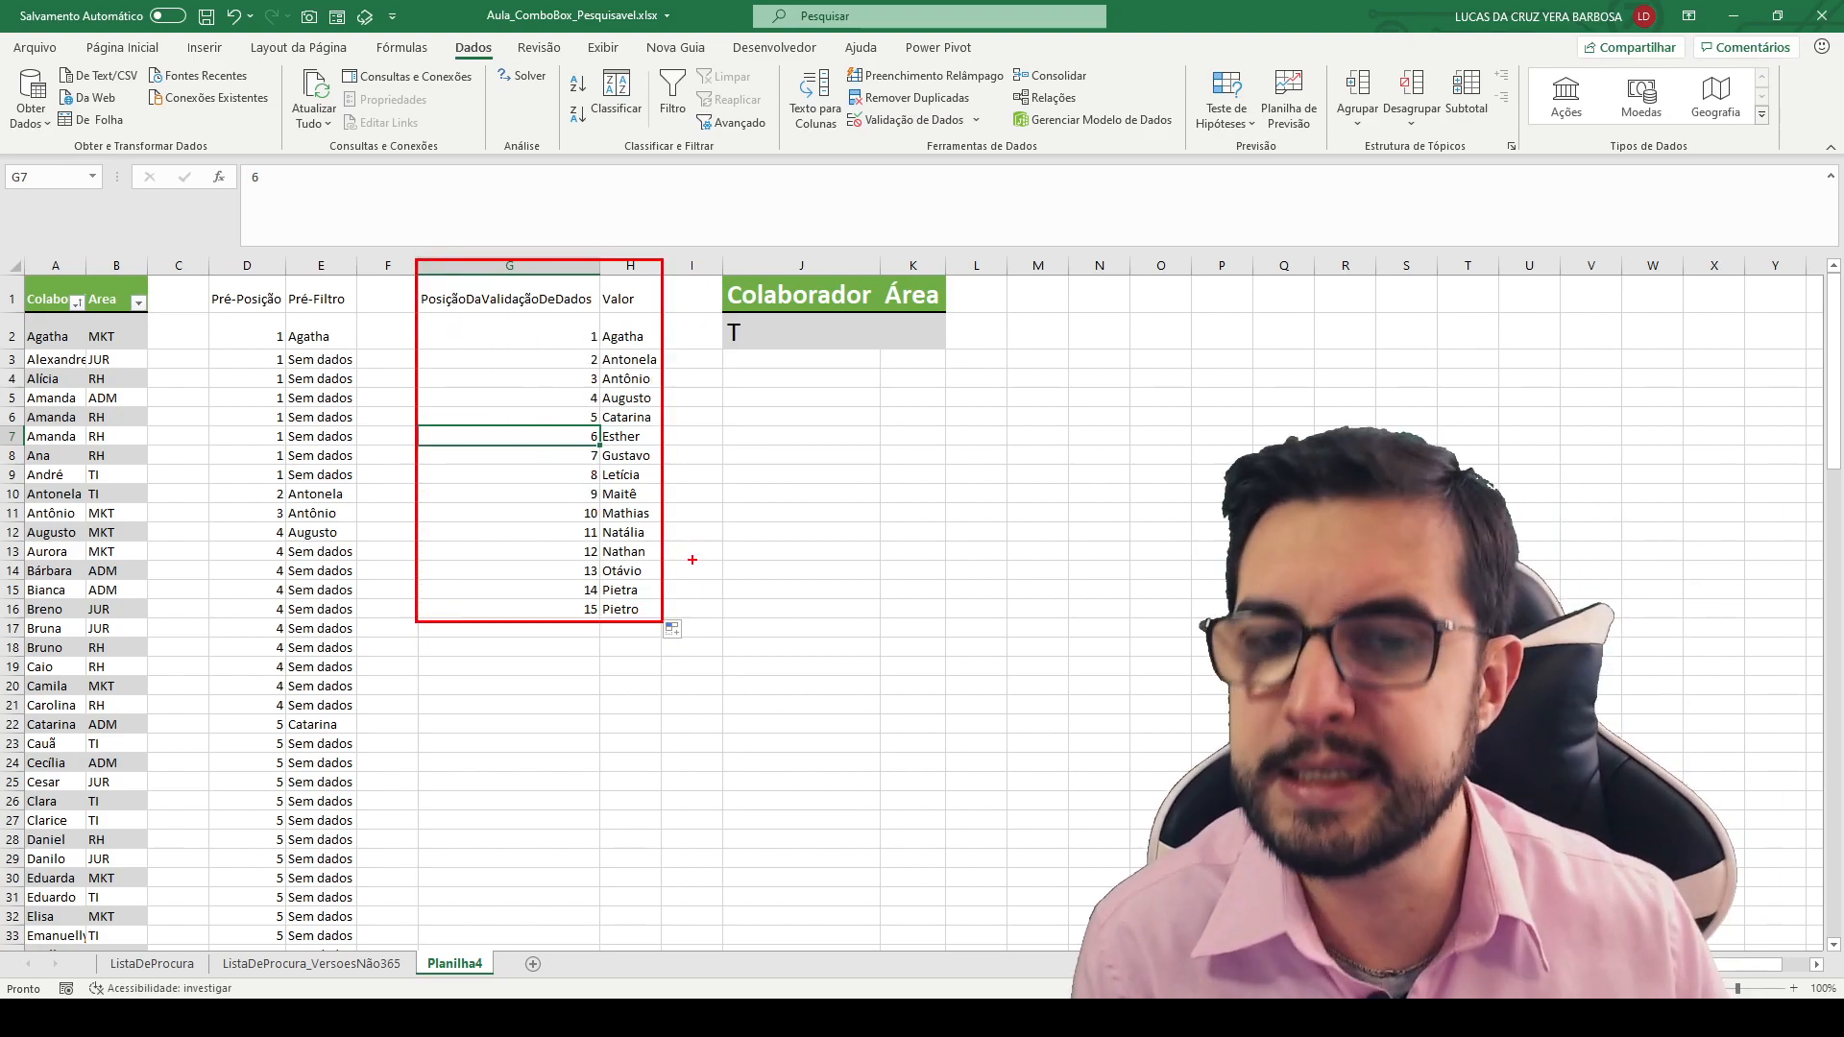
mouse_move(552, 609)
left_mouse_down()
mouse_move(634, 609)
mouse_move(669, 749)
mouse_move(670, 886)
left_mouse_up()
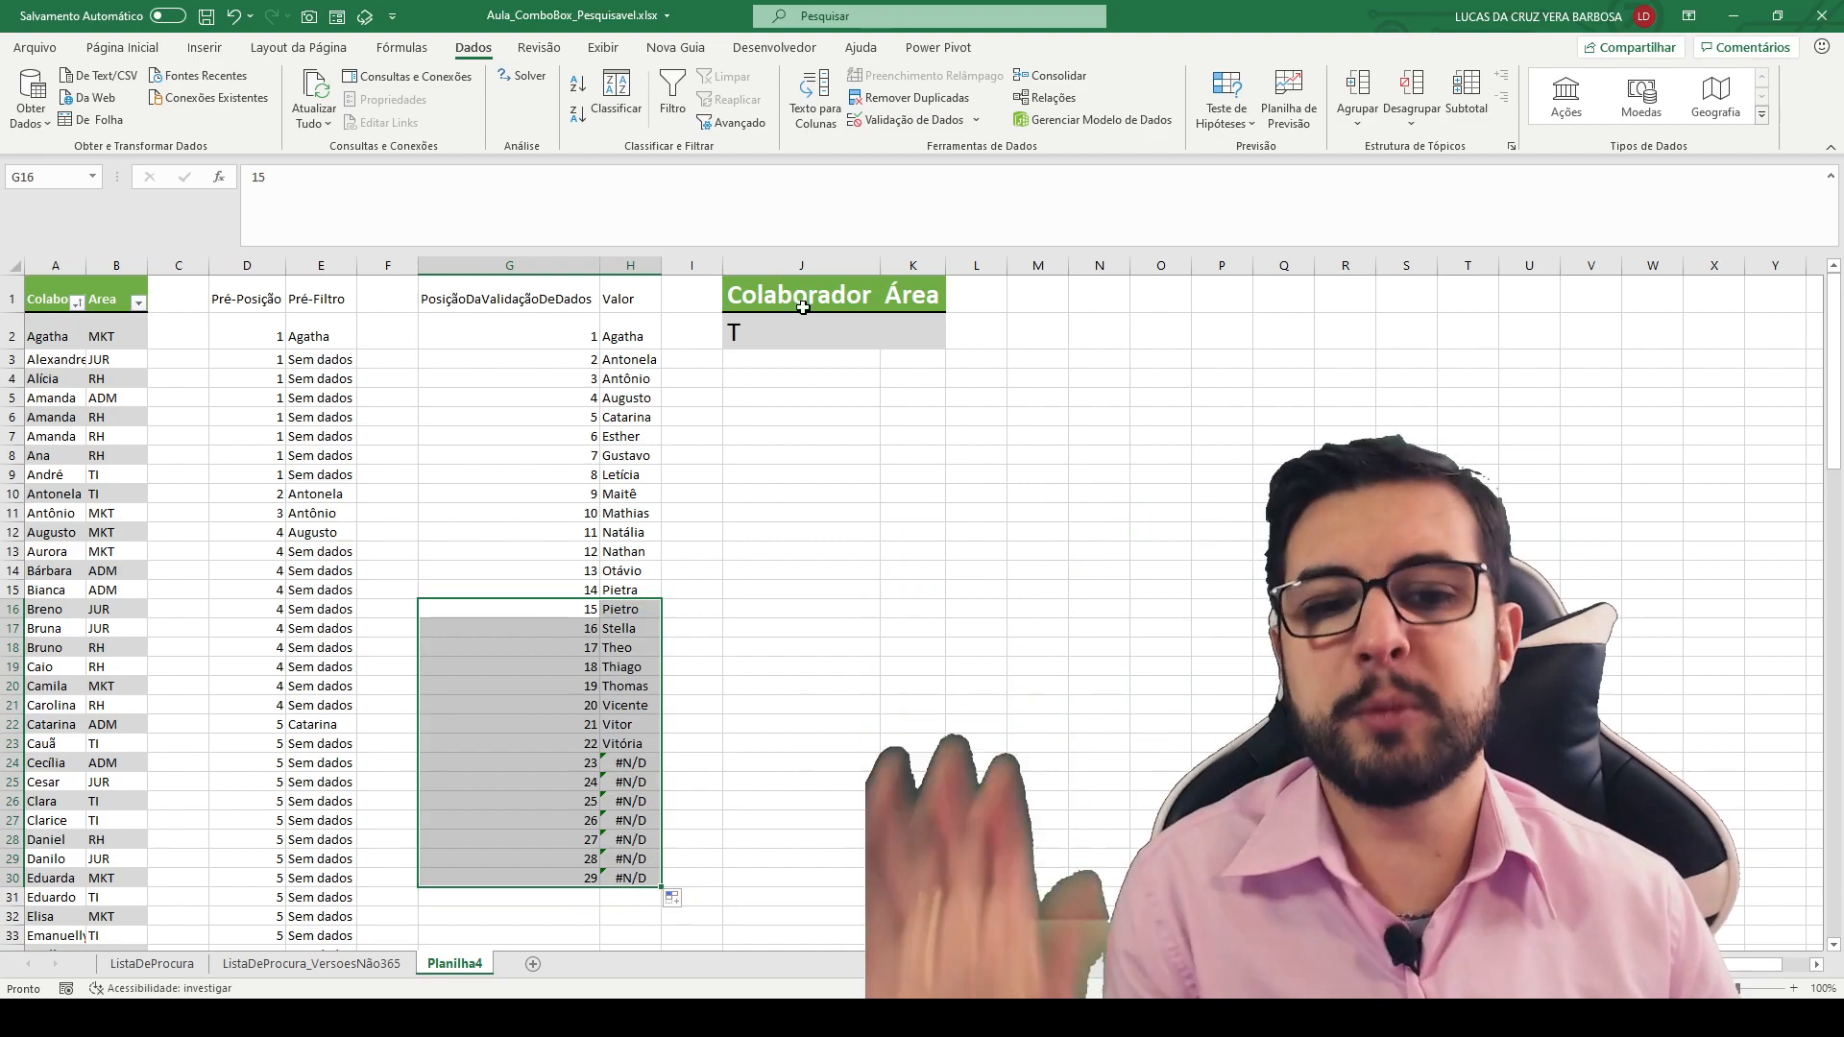
- Enter "lu" as the Colaborador search text in J2 and review the Pré-Filtro, Pré-Posição and Valor columns
left_click(784, 329)
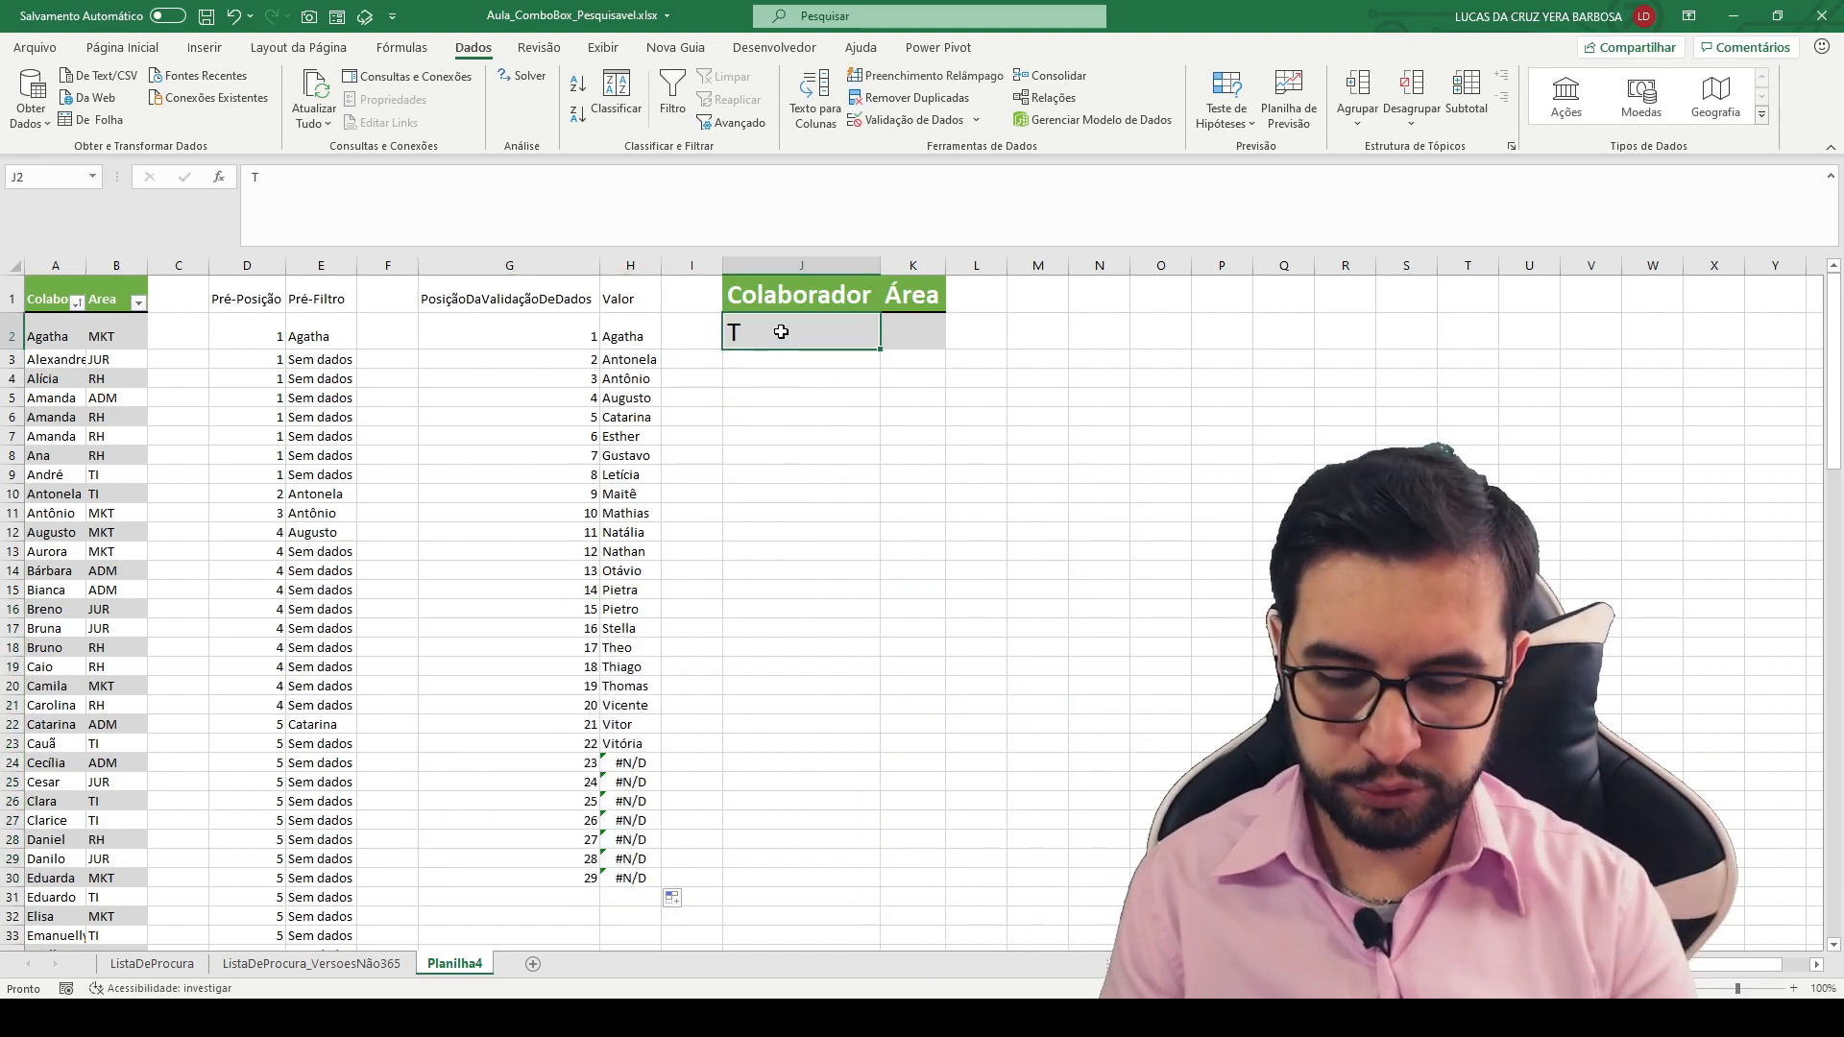
type("lu")
key("Return")
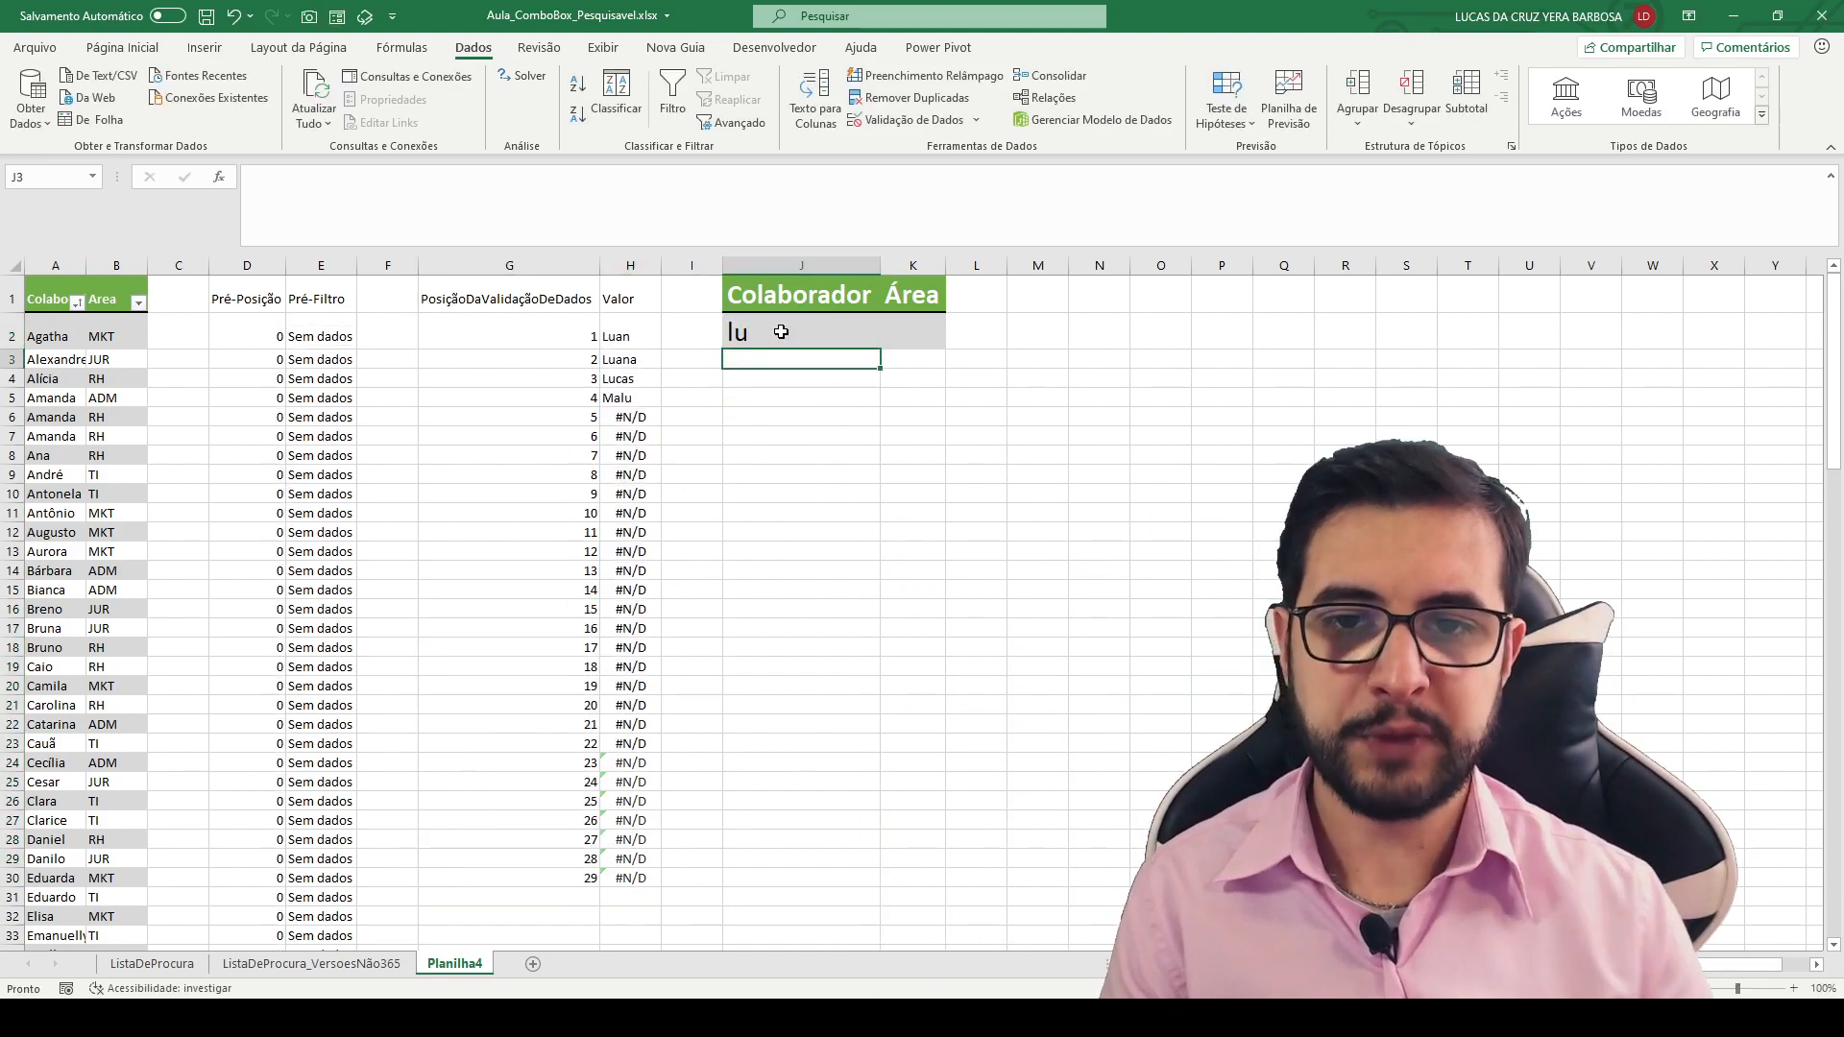
mouse_move(279, 312)
left_mouse_down()
mouse_move(400, 802)
mouse_move(362, 915)
left_mouse_up()
key("Escape")
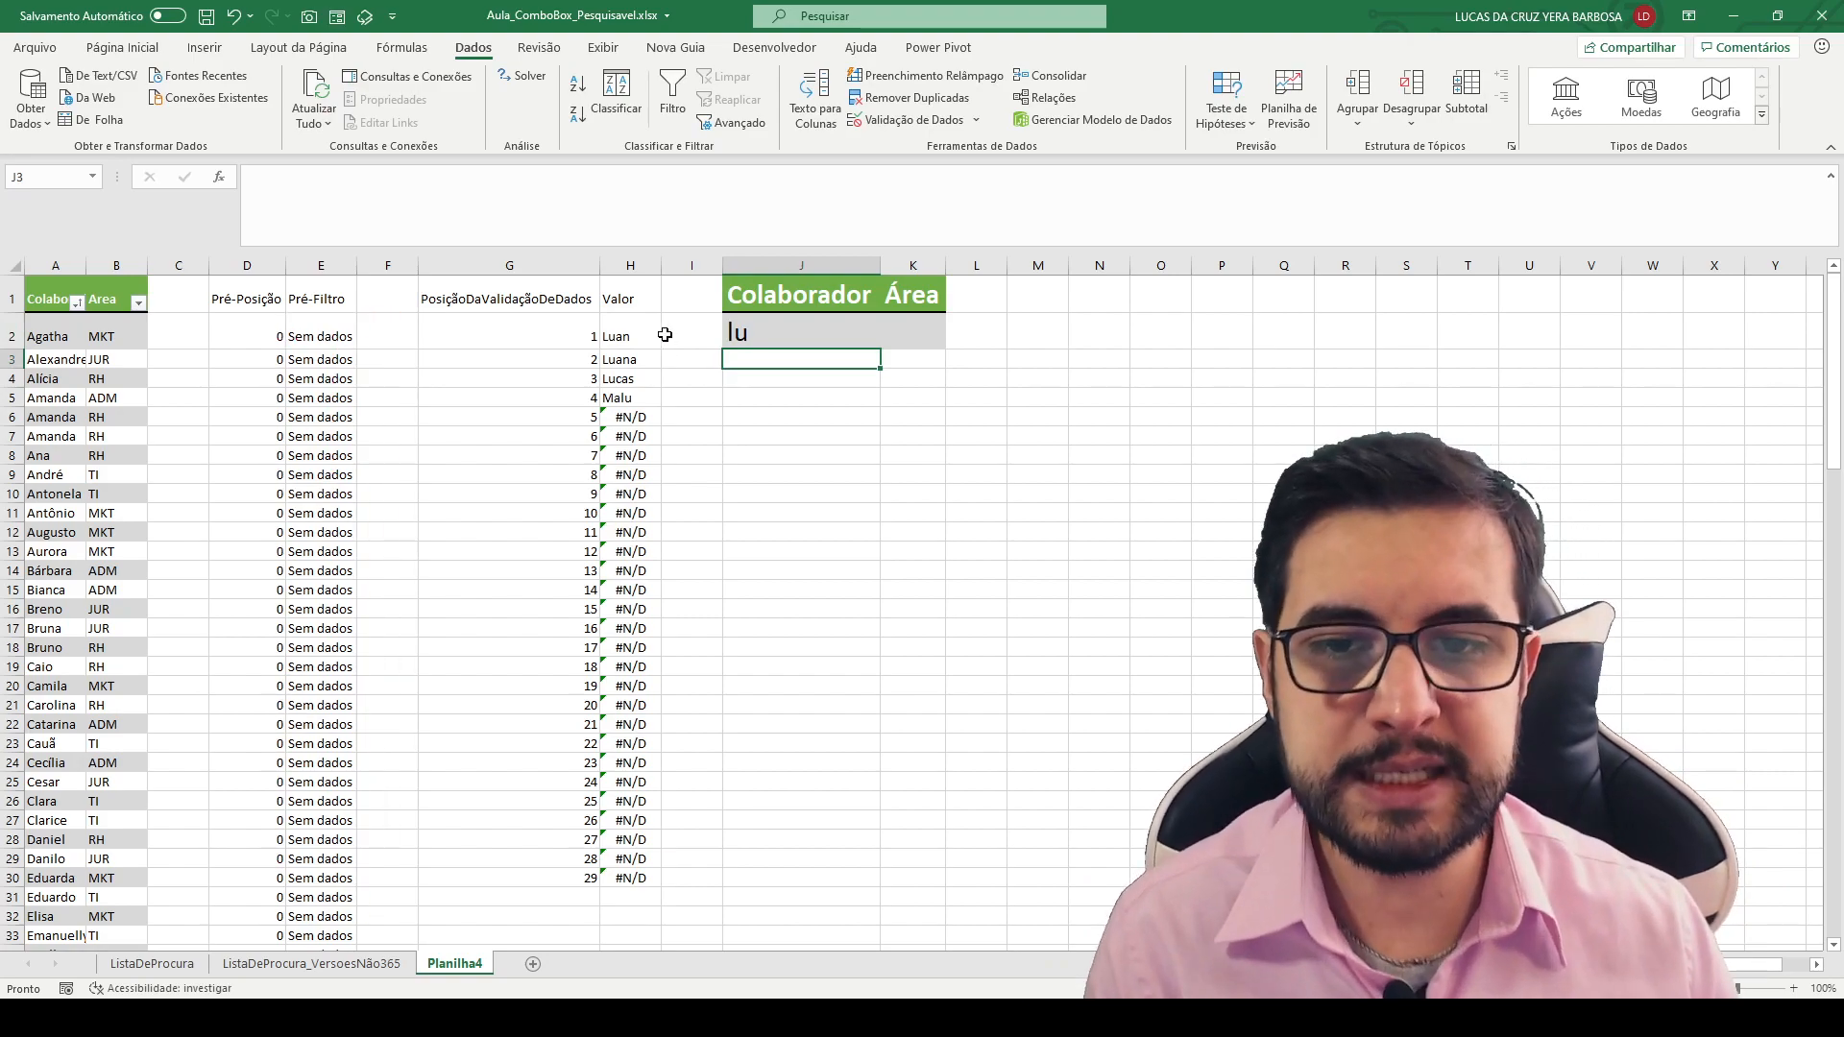
left_click_drag(599, 313, 657, 404)
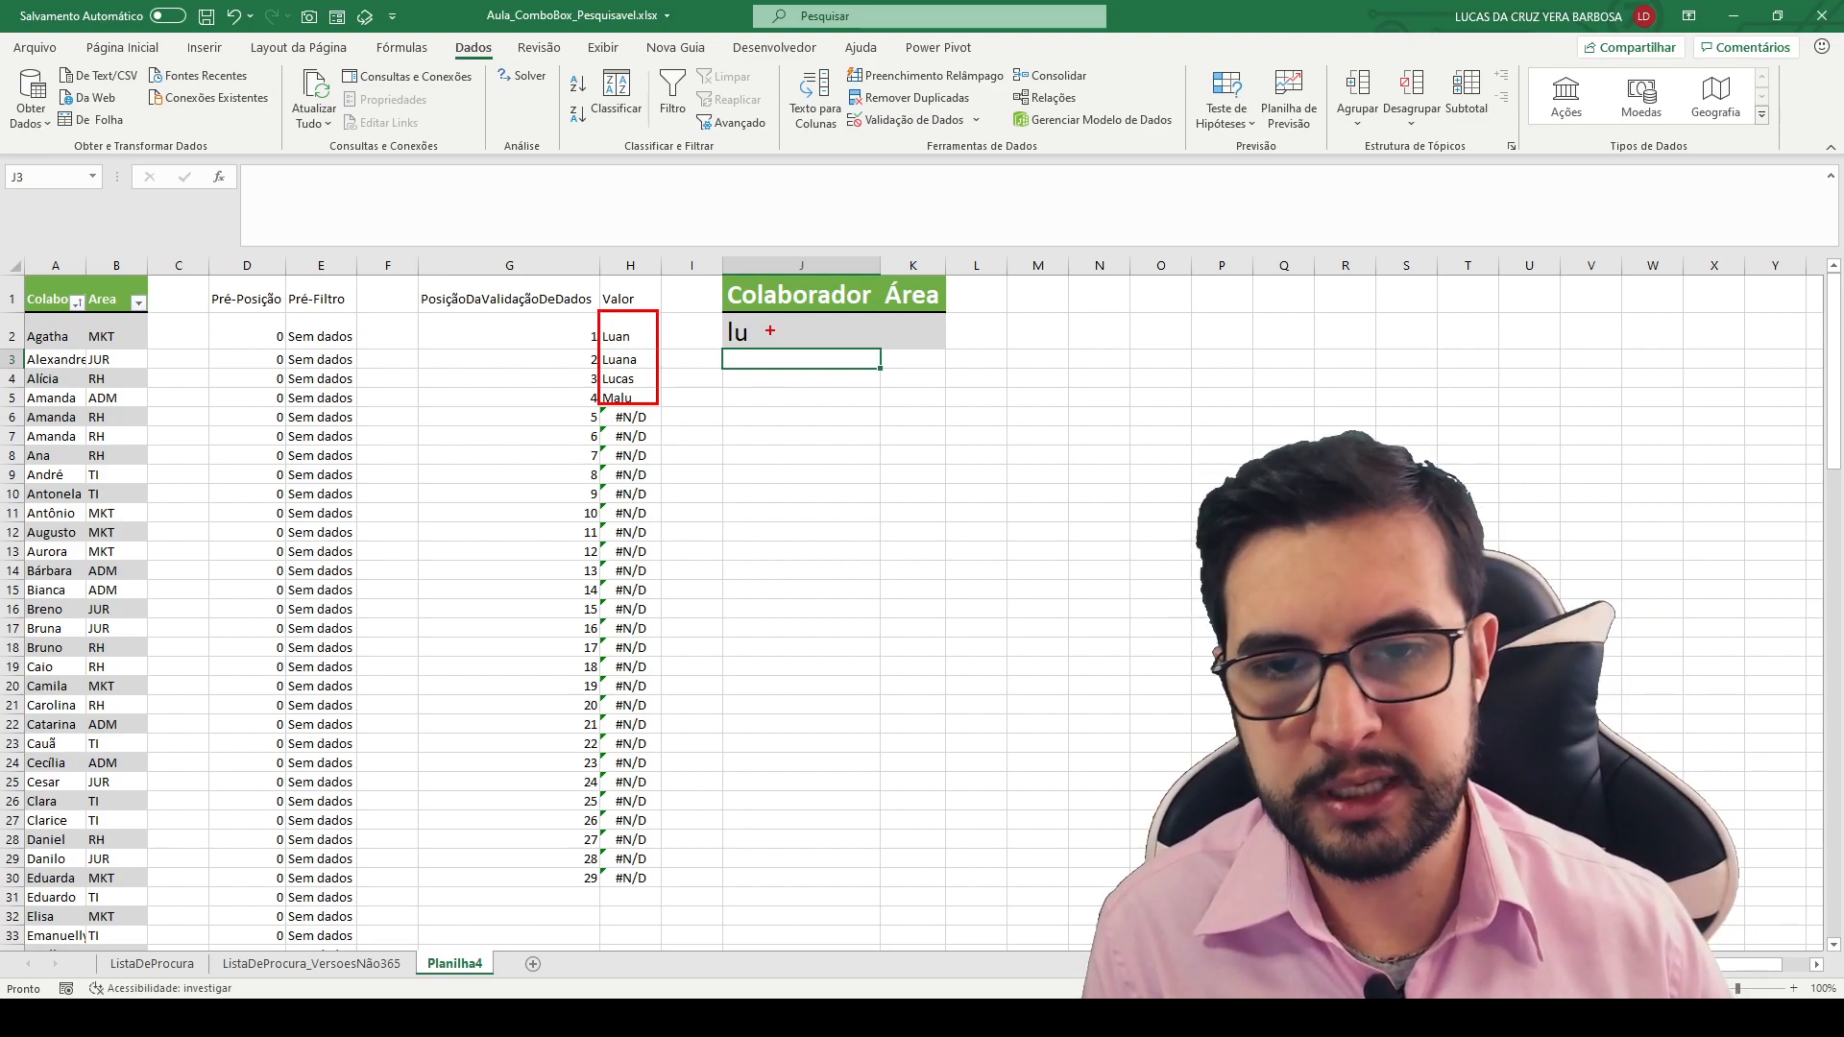
left_click_drag(761, 313, 717, 353)
key("Escape")
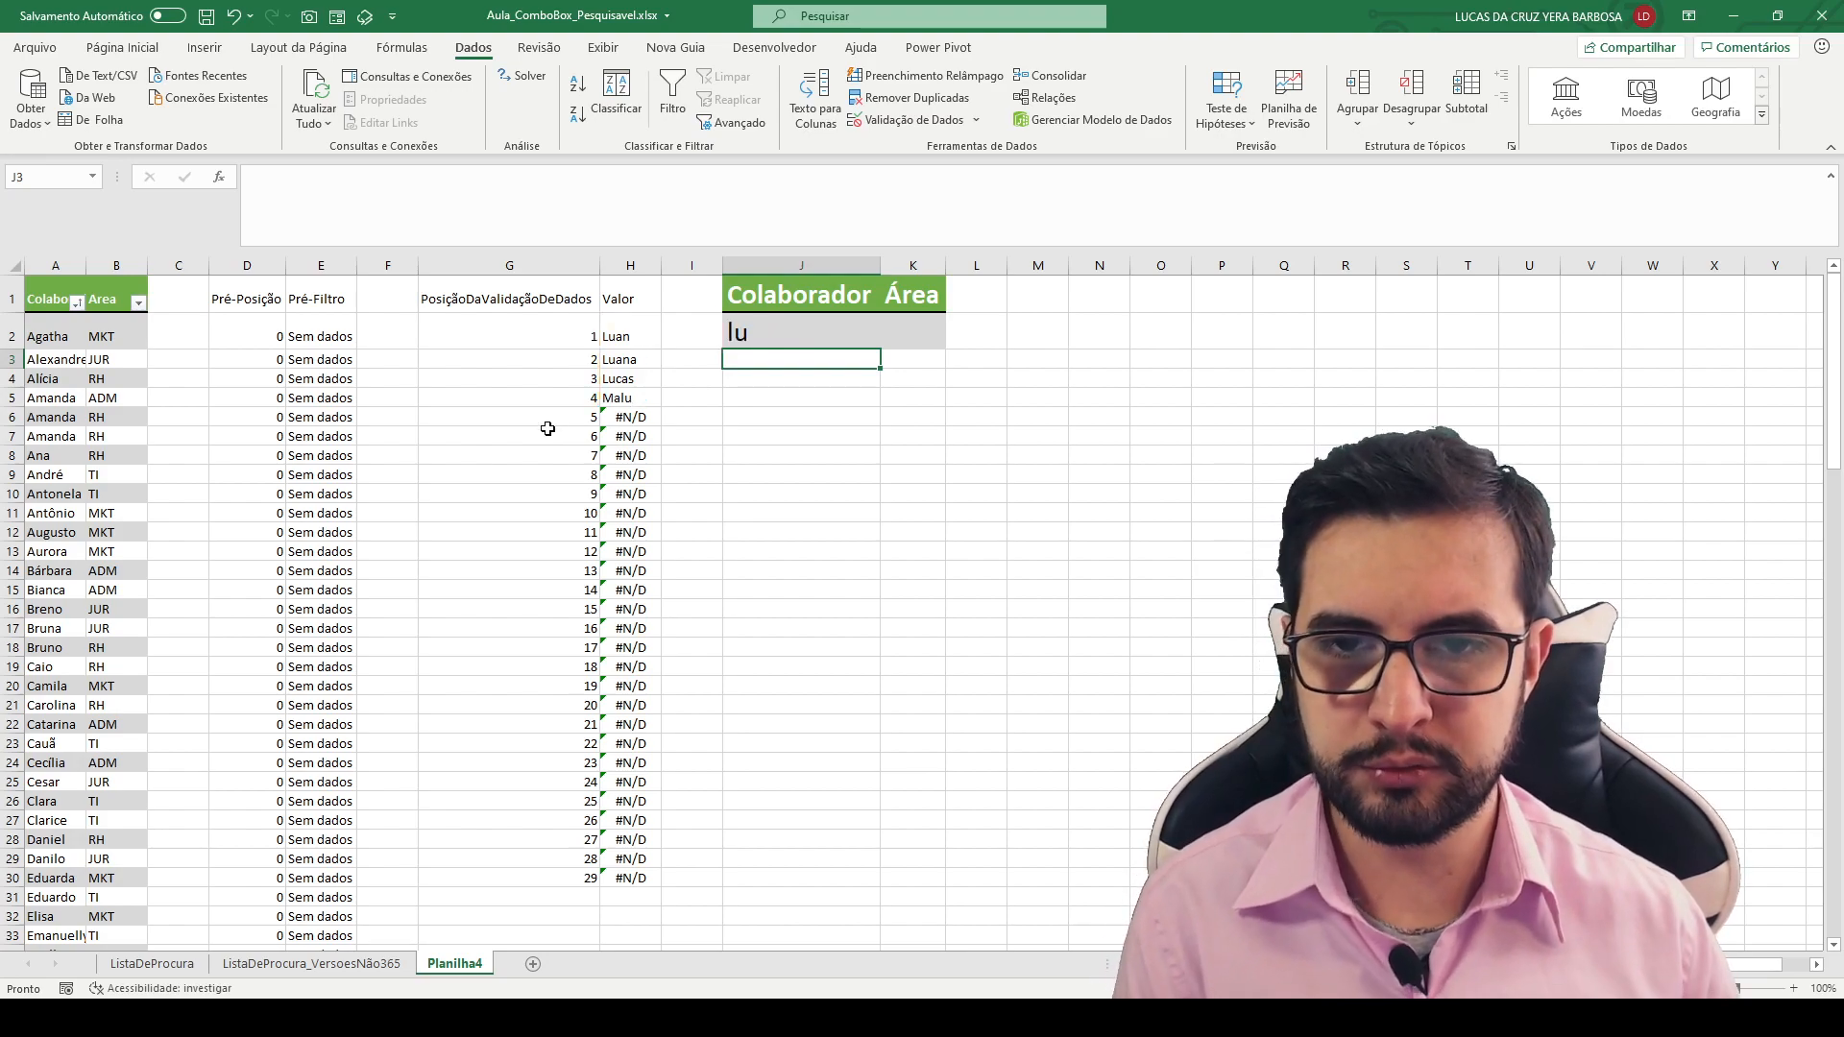
- Examine the Pré-Filtro rows that match "lu" and the Pré-Posição formula just above the first match, ending at the Valor header
left_click(641, 336)
scroll(384, 465, "down", 5)
scroll(384, 465, "down", 15)
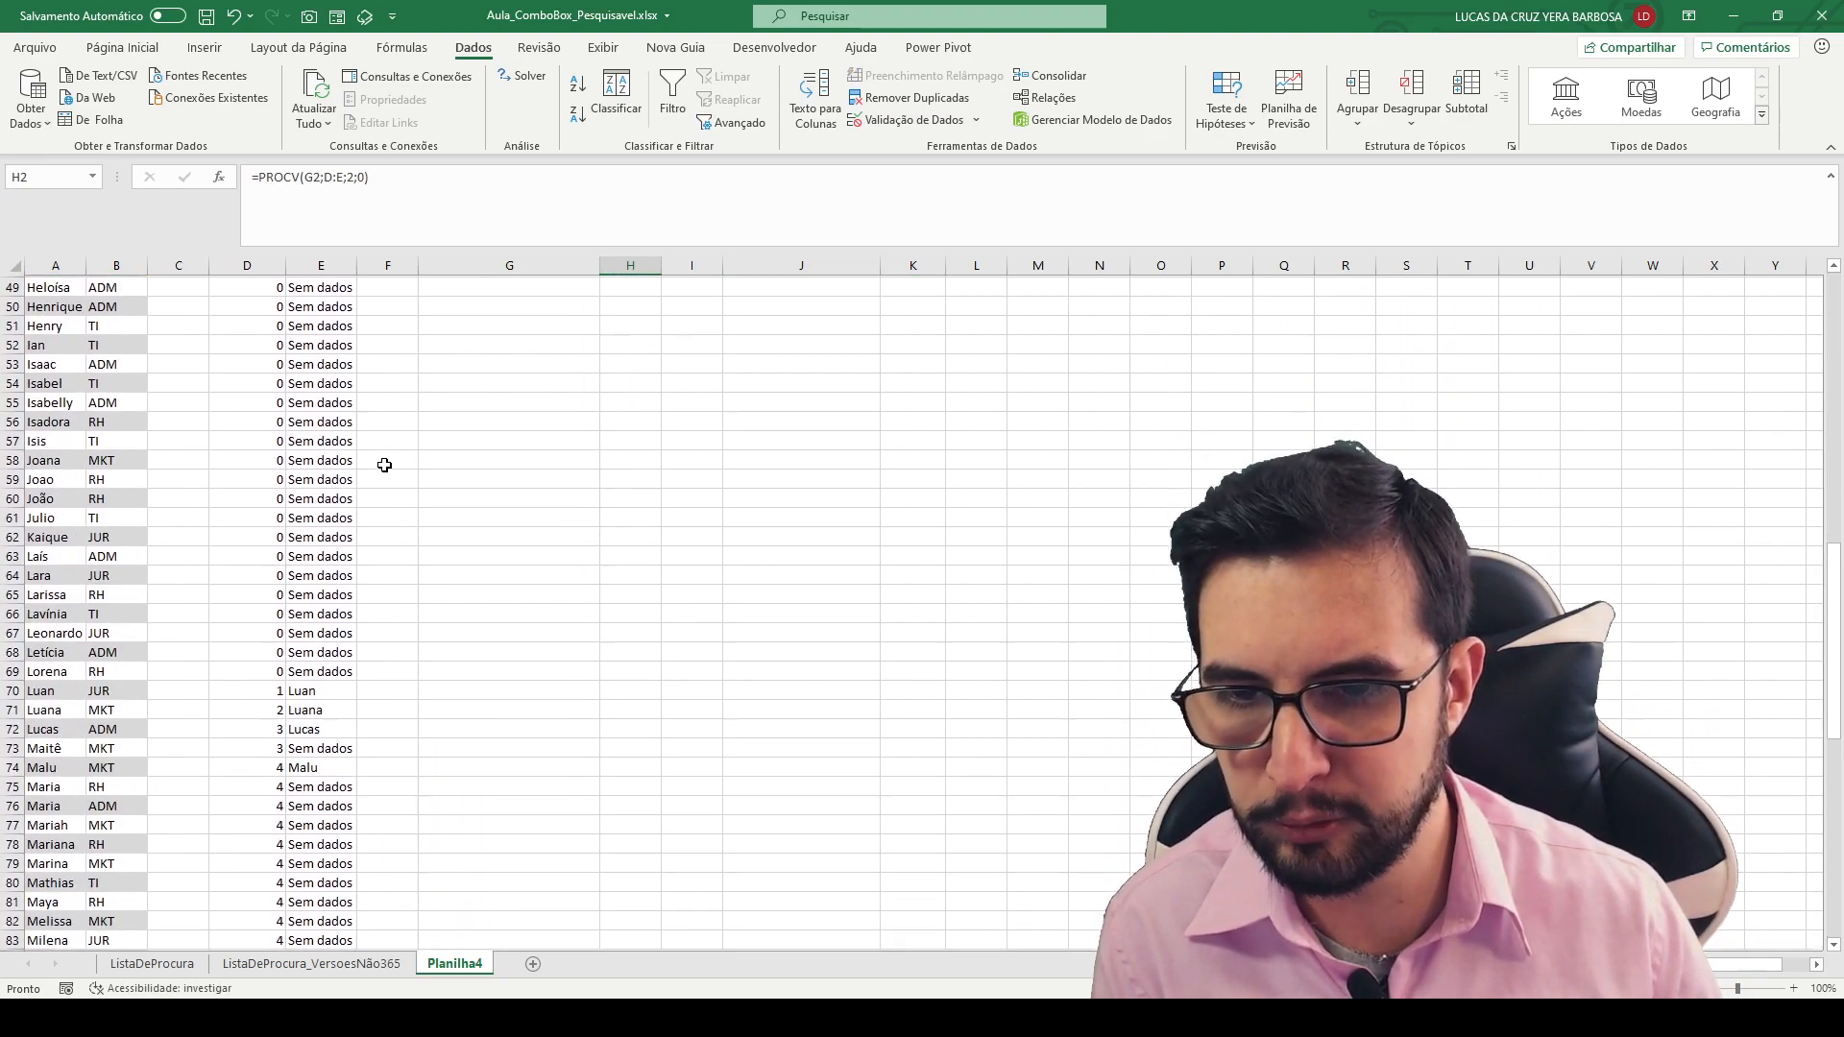
left_click_drag(334, 451, 574, 395)
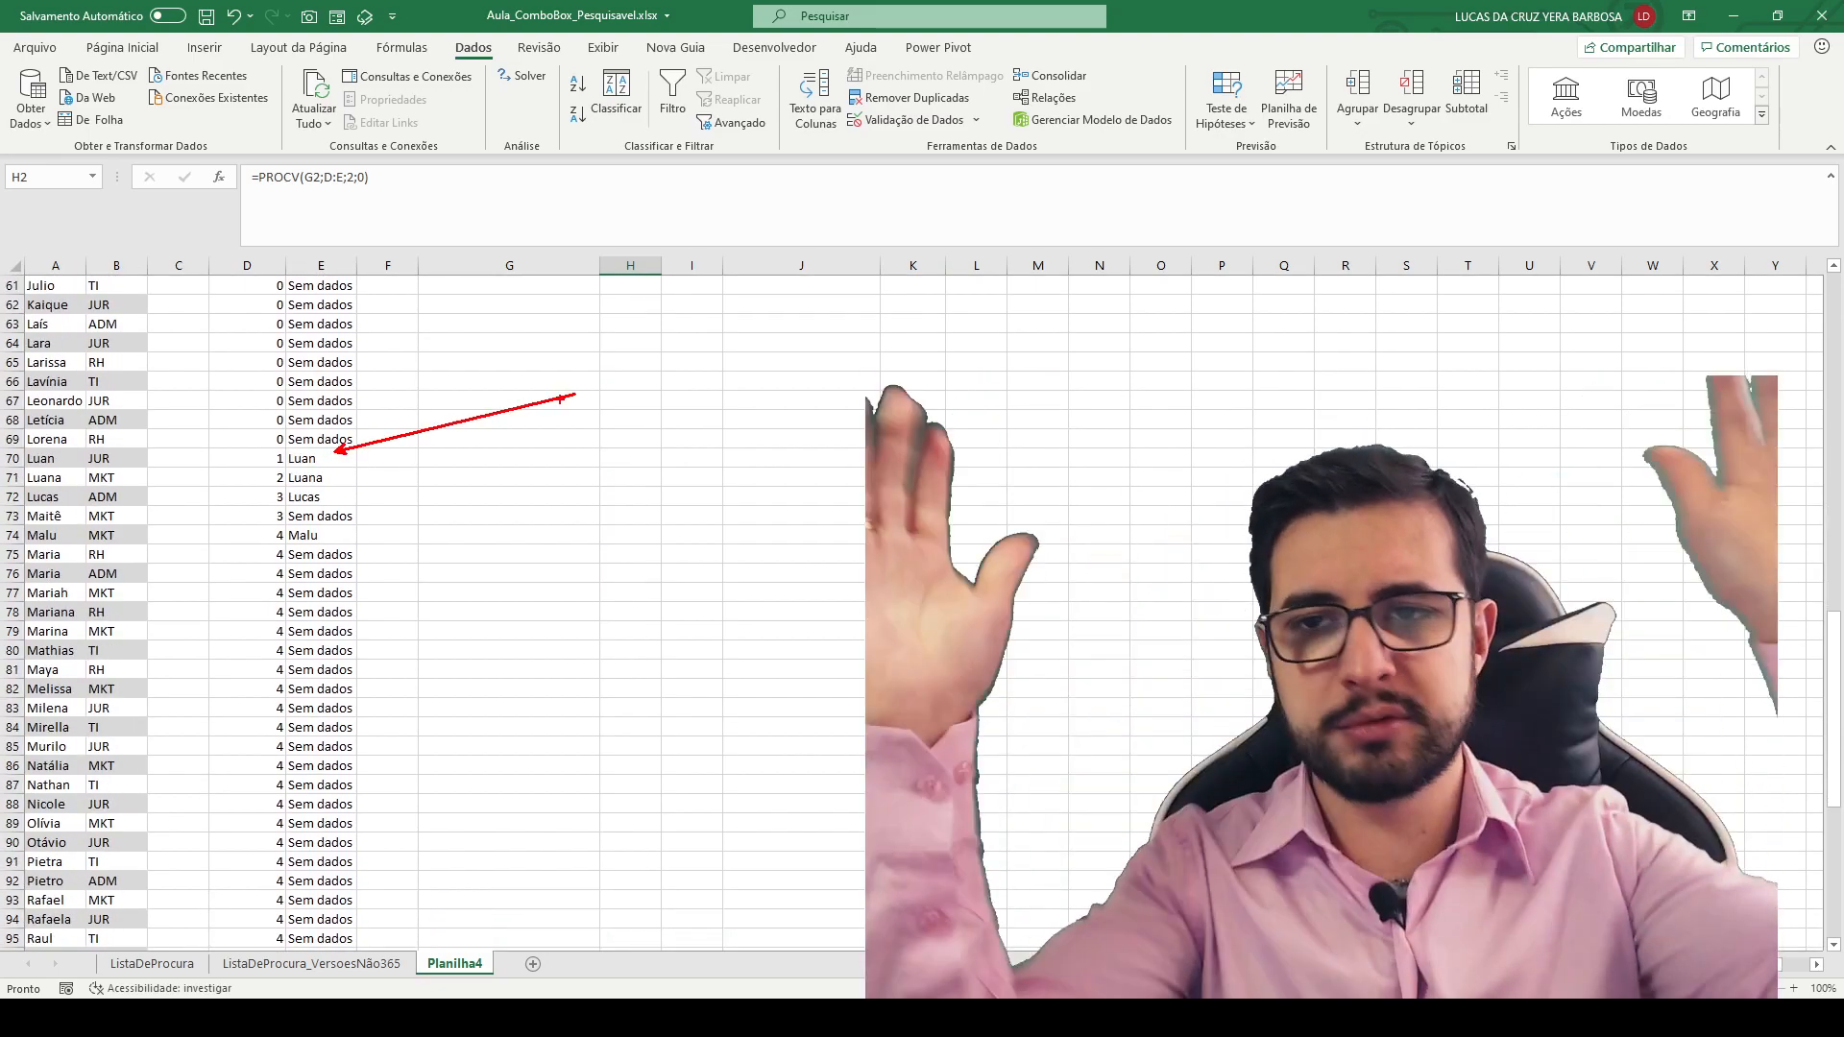
key("Escape")
left_click(279, 462)
left_click(280, 439)
key("F2")
key("Escape")
left_click(613, 397)
key("ctrl+Up")
key("ctrl+Up")
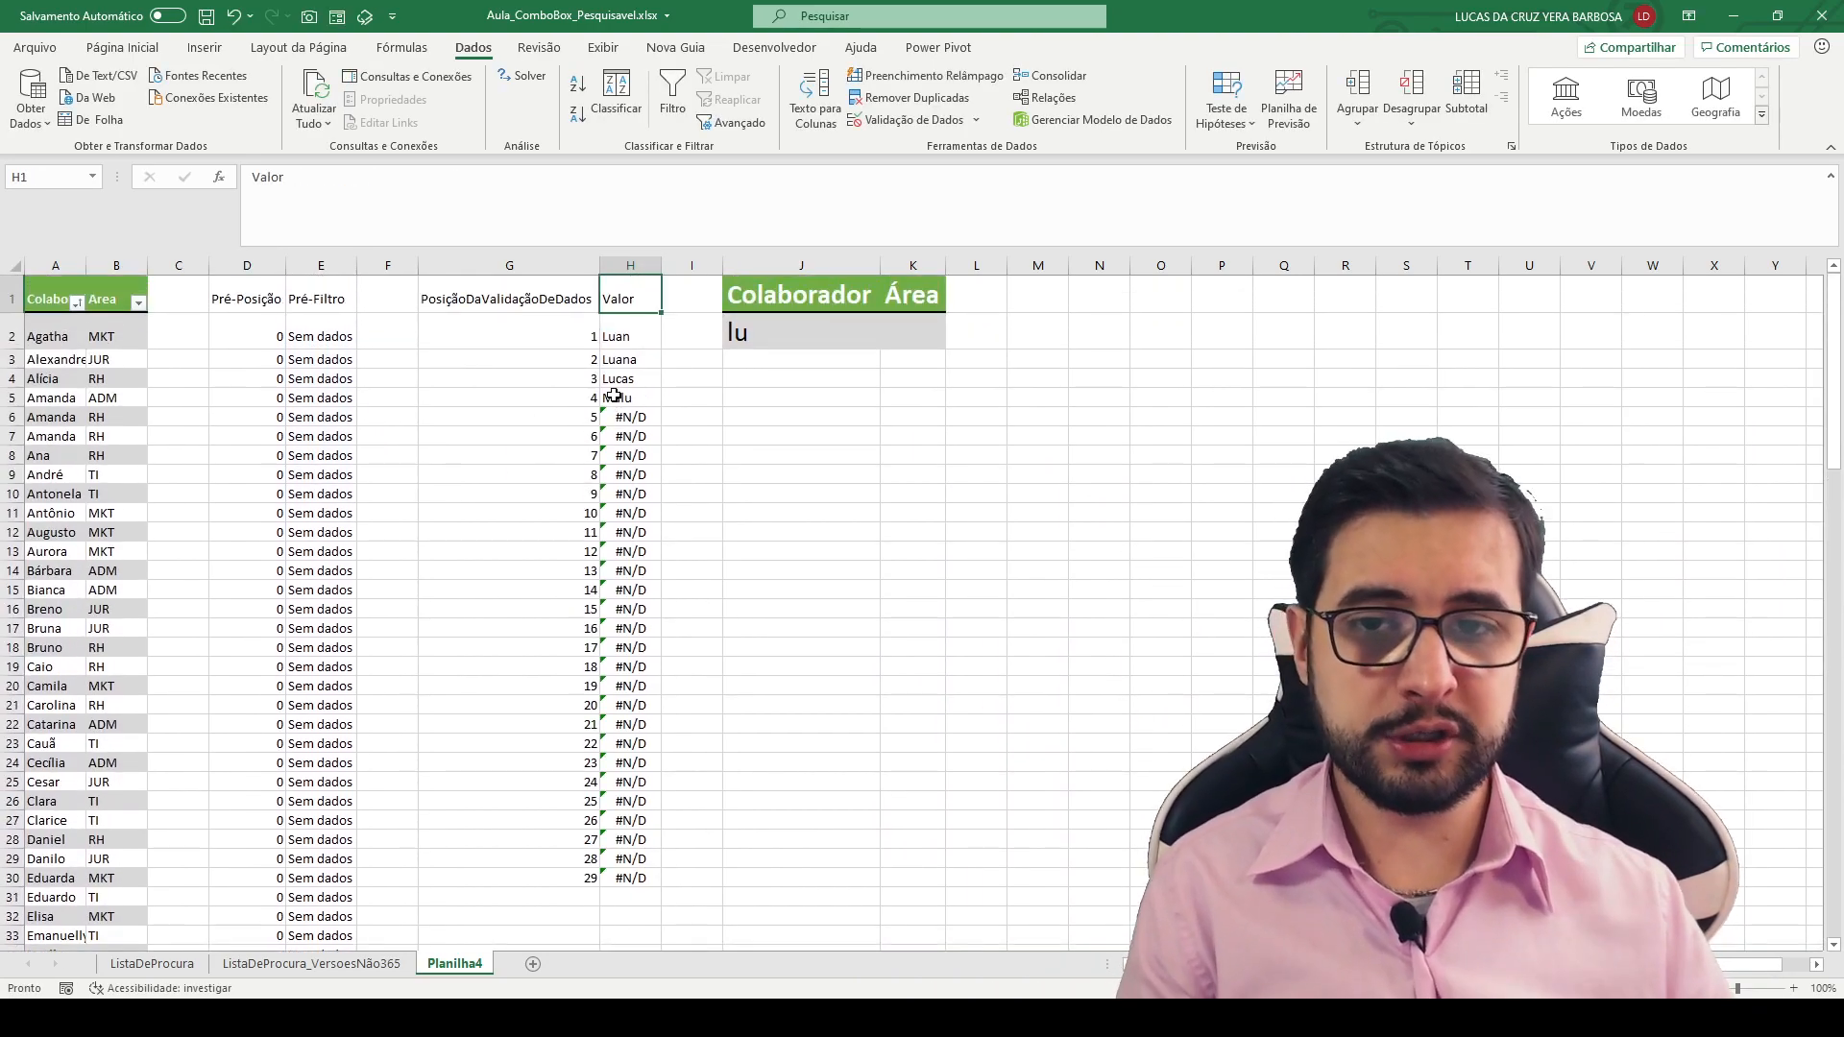
- Clear the extra position numbers and Valor formulas in G17:H30
left_click_drag(546, 628, 636, 879)
key("Delete")
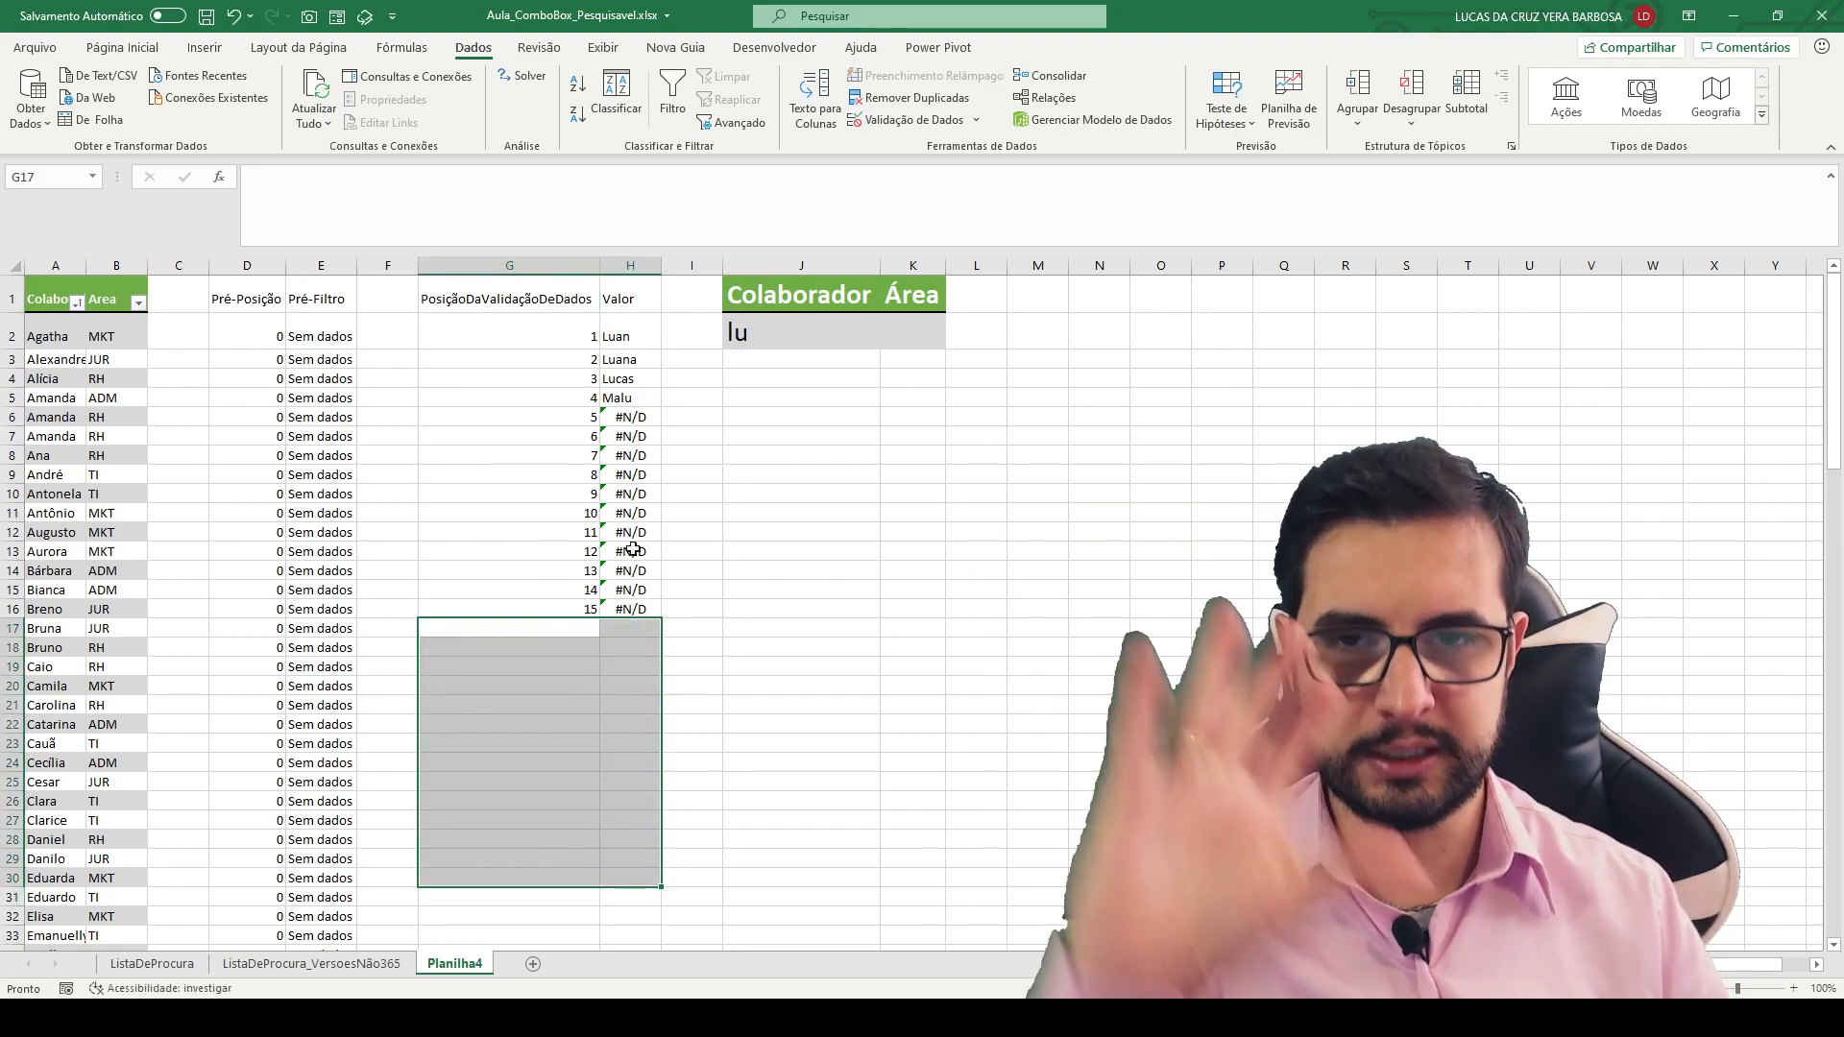
- Set the data validation of J2 to allow a list (Lista) with =$H$2:$H$16 as its source
left_click(806, 336)
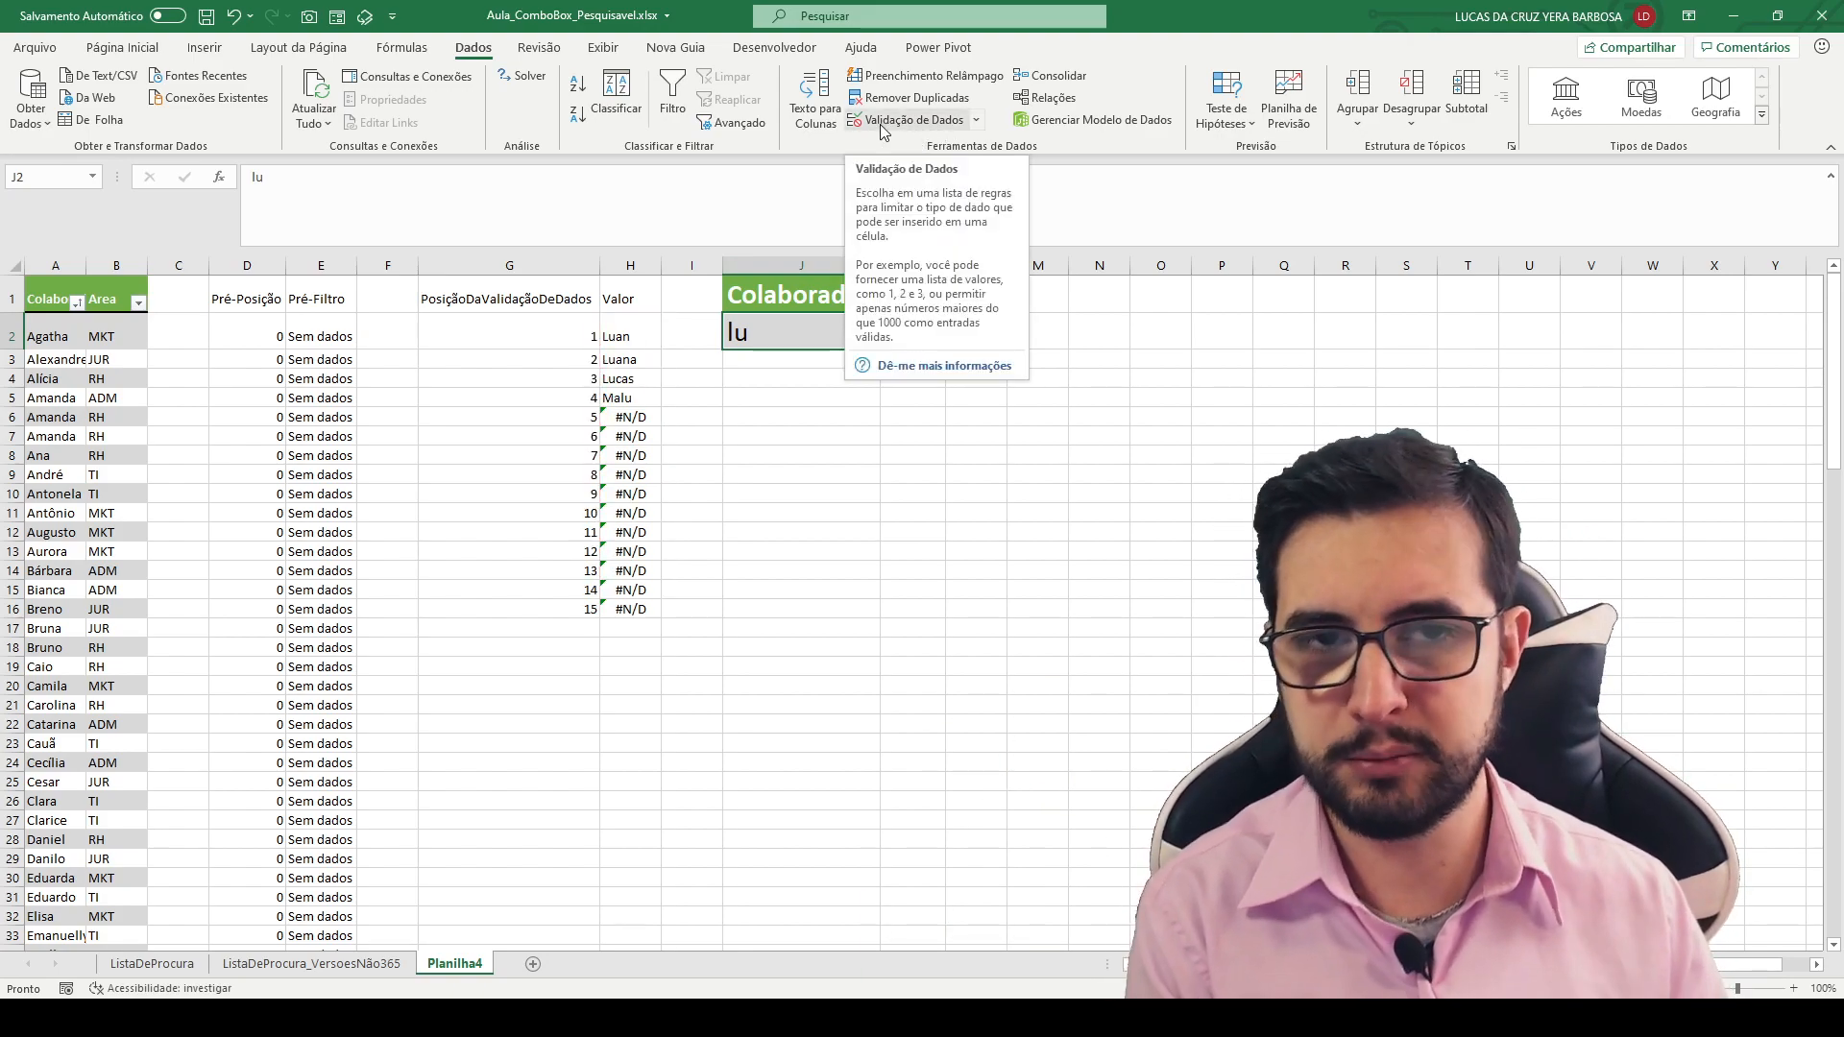
left_click(881, 126)
left_click_drag(754, 195, 581, 121)
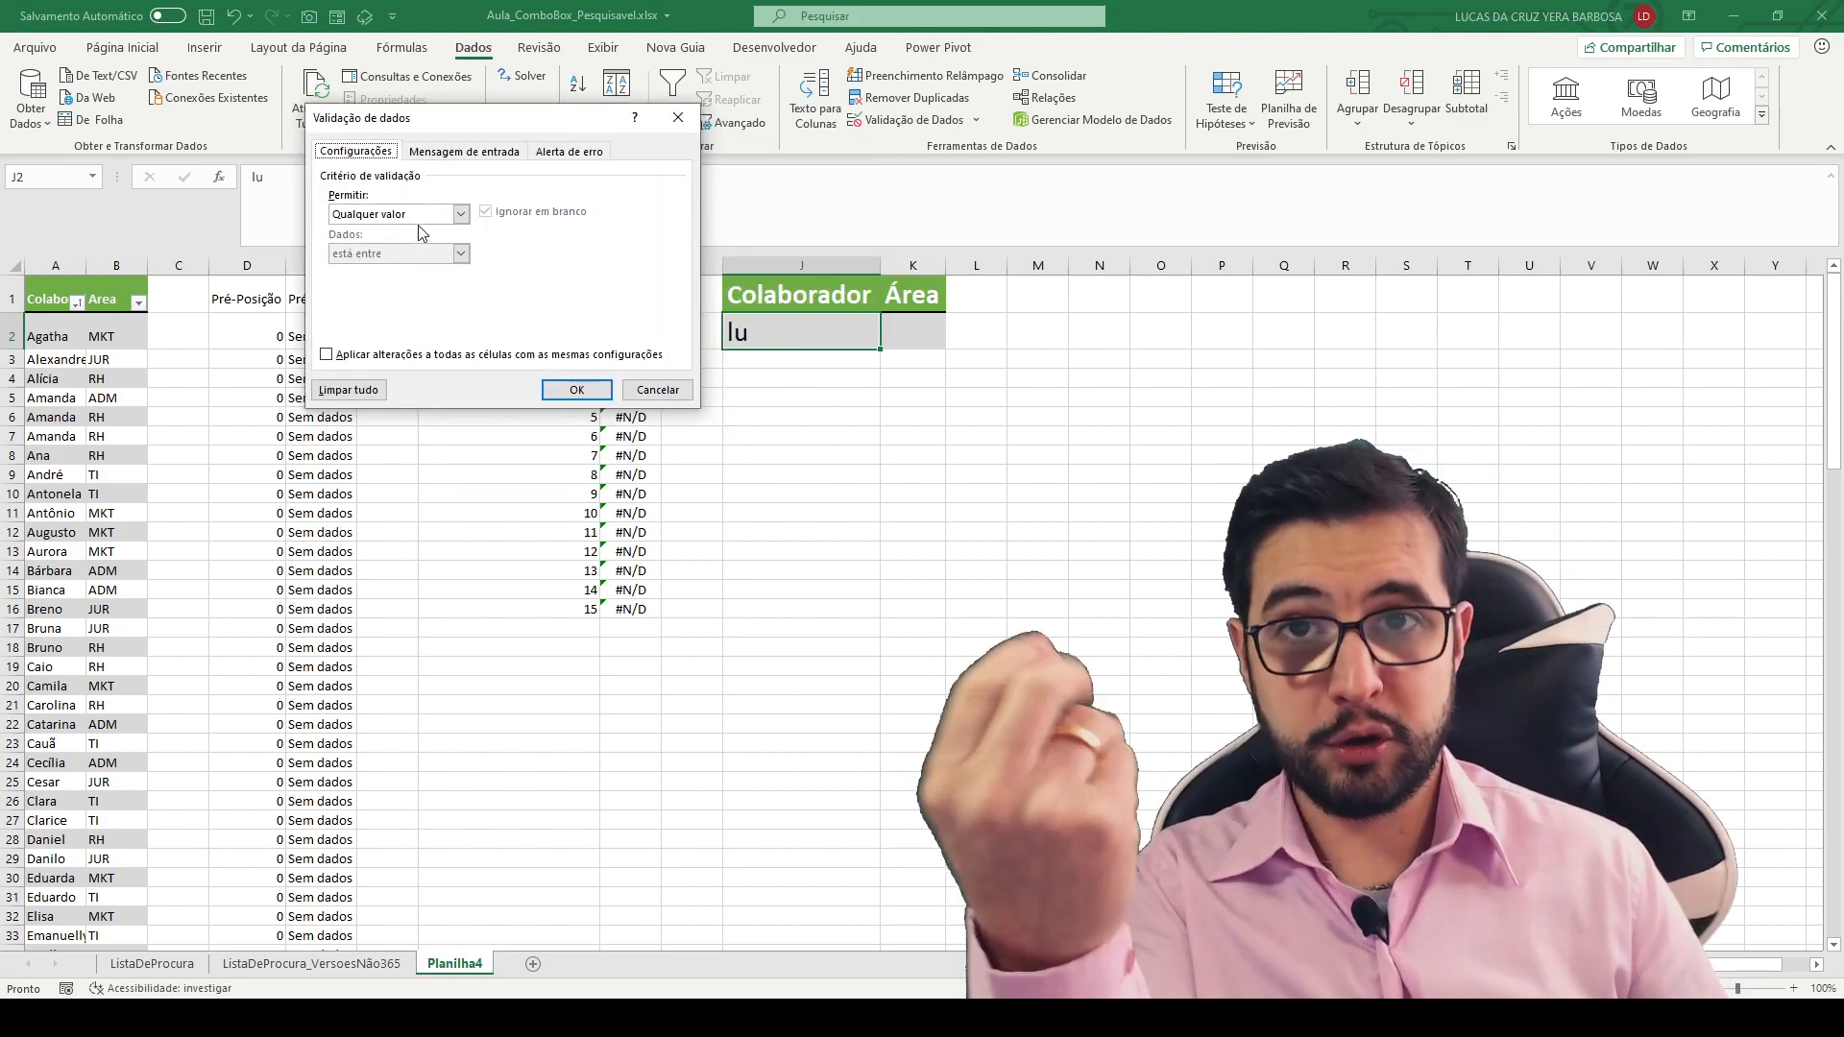
left_click(460, 213)
left_click(389, 270)
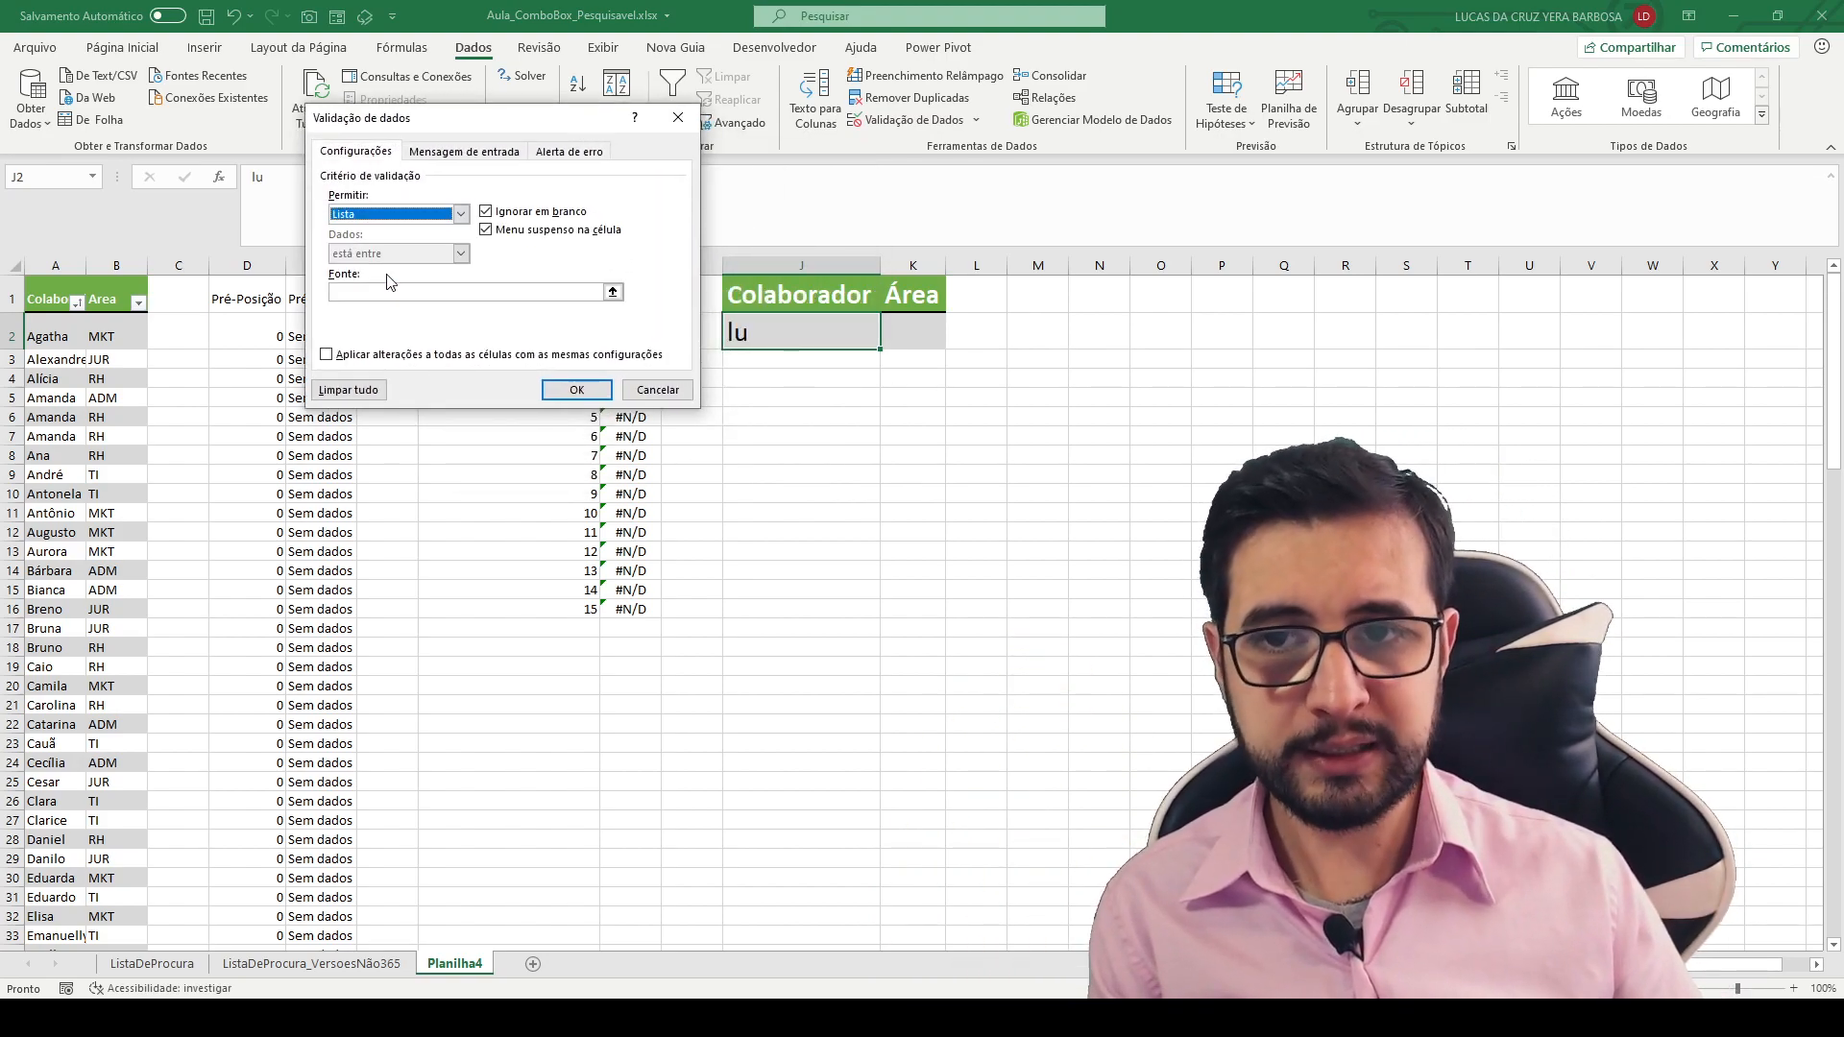
left_click_drag(485, 120, 386, 80)
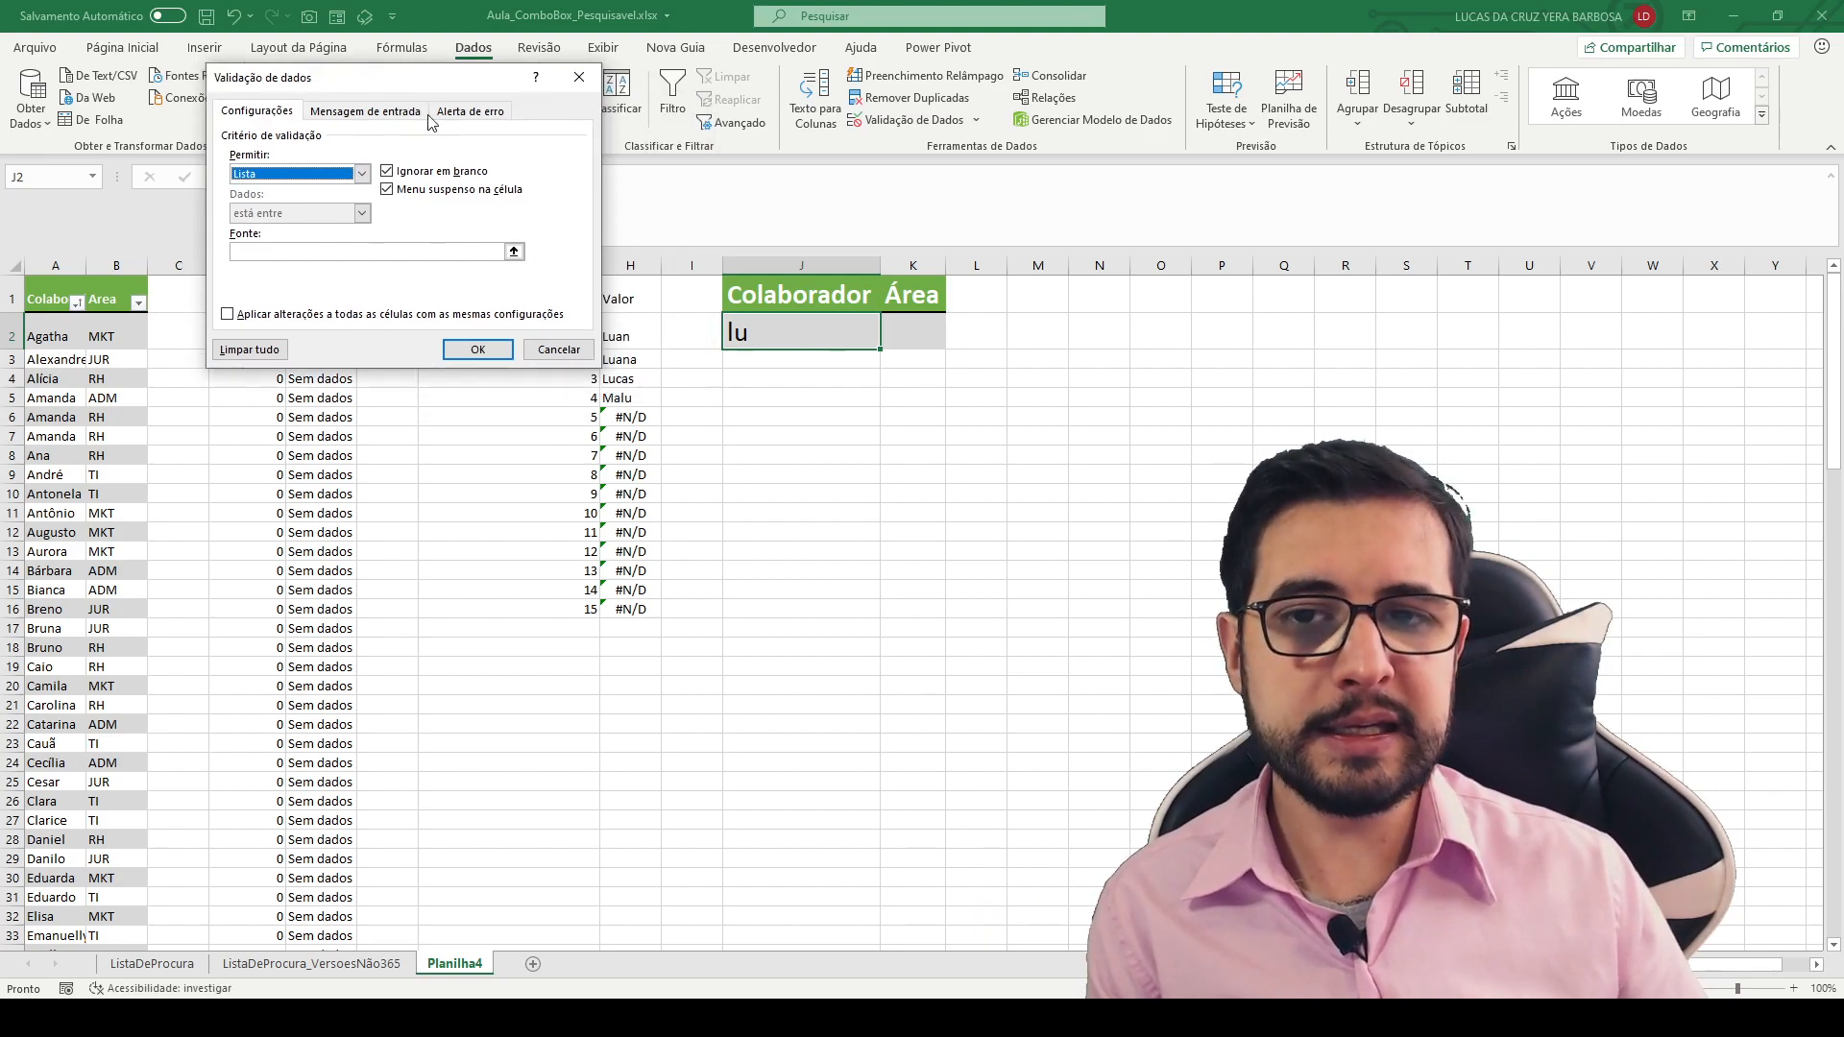
left_click(514, 252)
left_click_drag(631, 336, 630, 603)
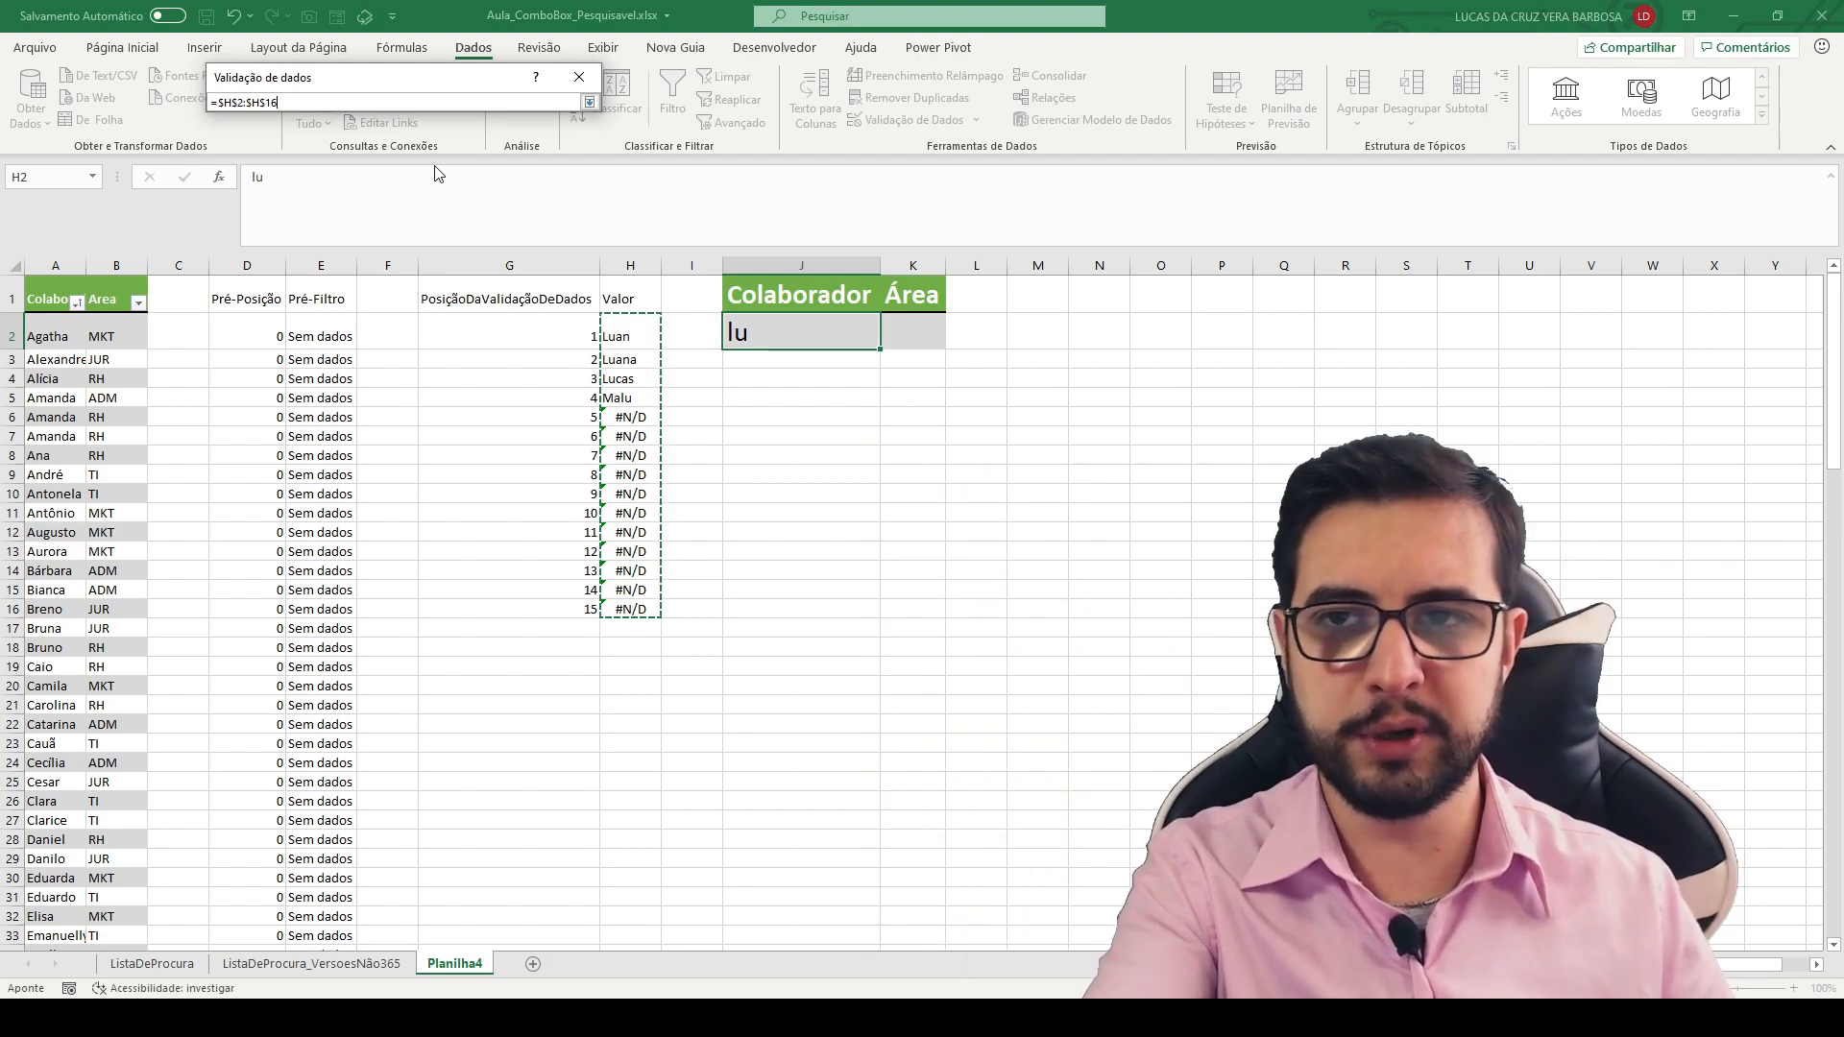
key("Return")
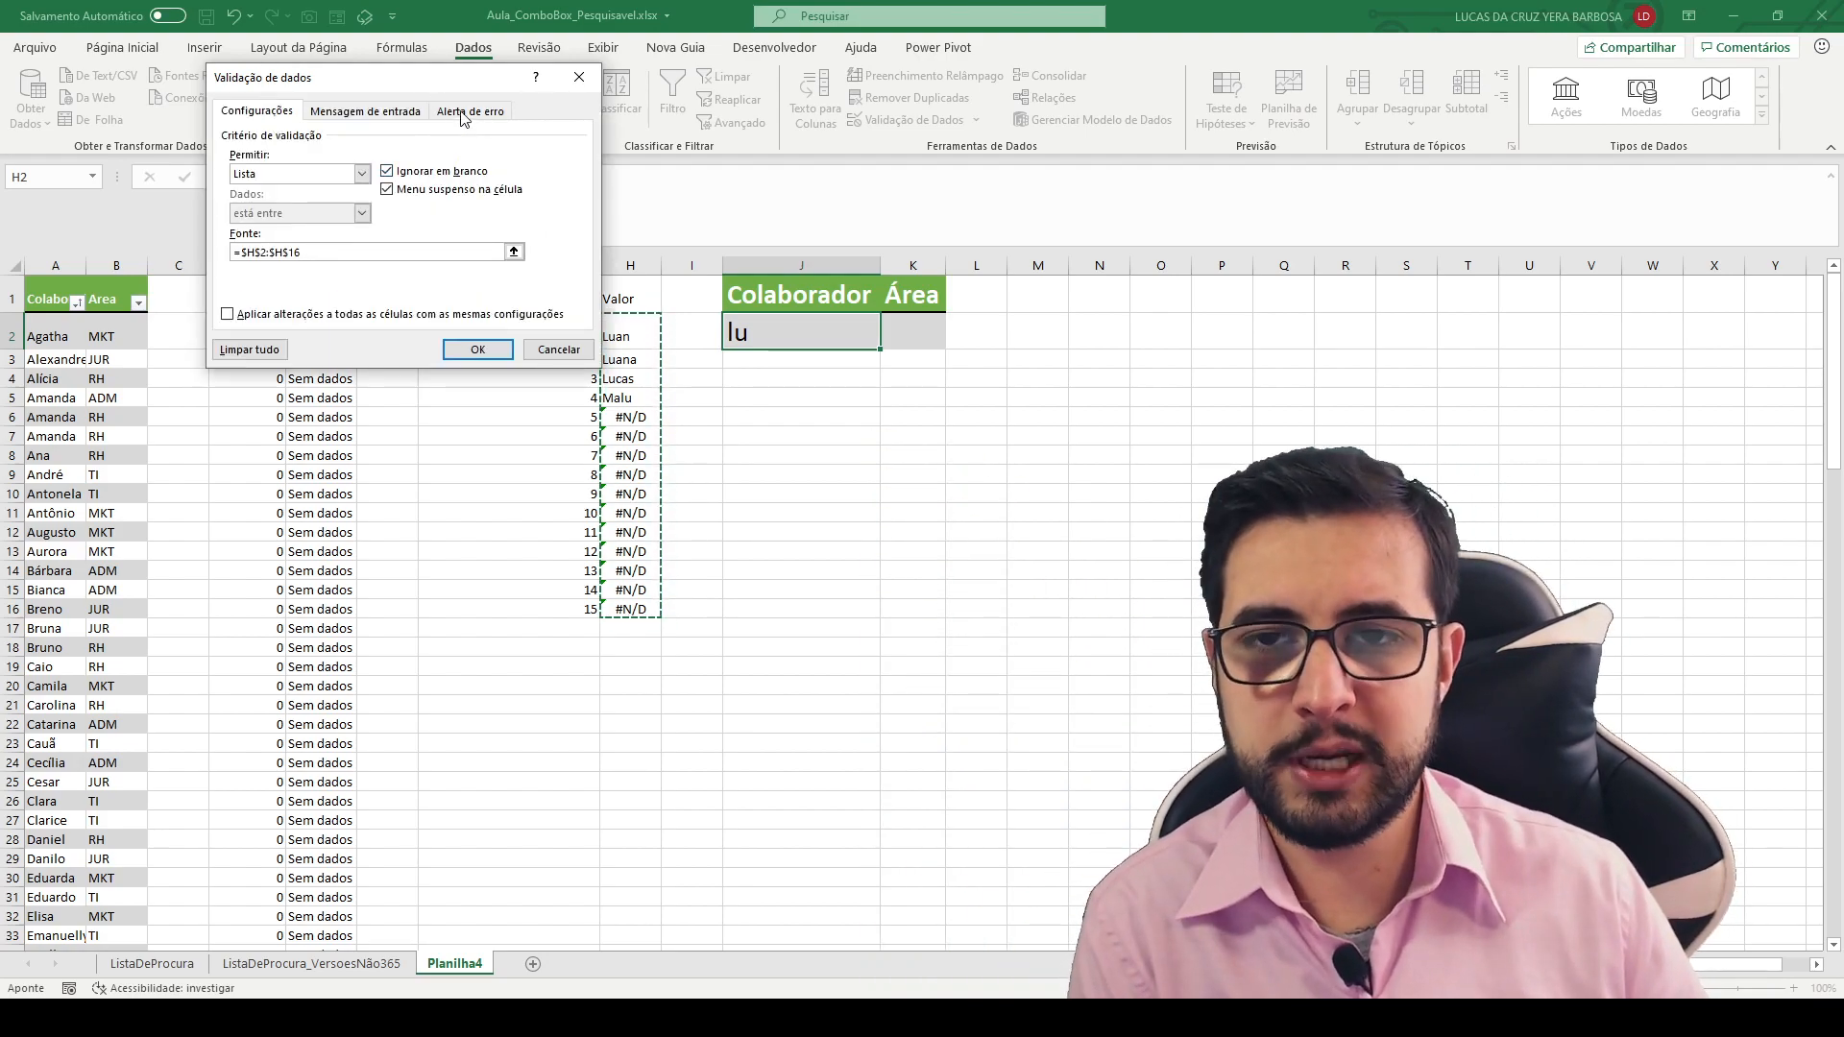
- Turn off the error alert shown after invalid data in J2's data validation and apply the validation
left_click(465, 112)
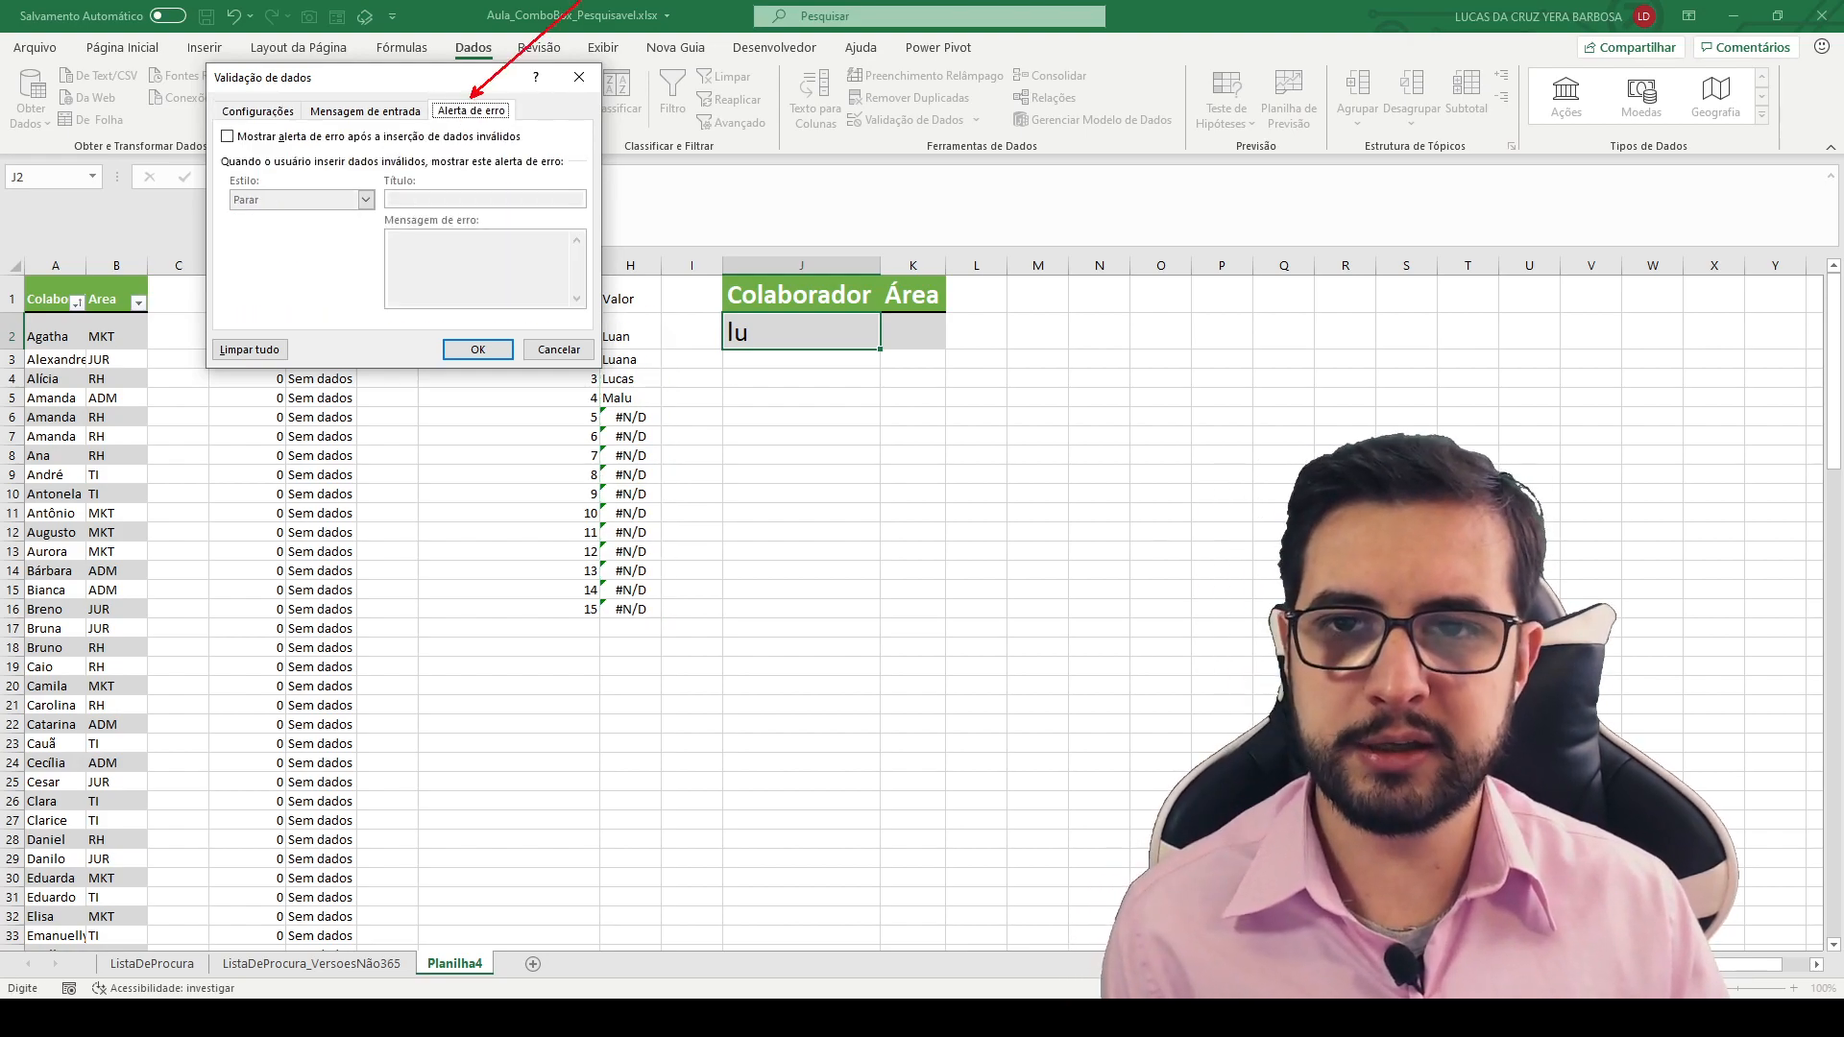
left_click_drag(210, 123, 534, 148)
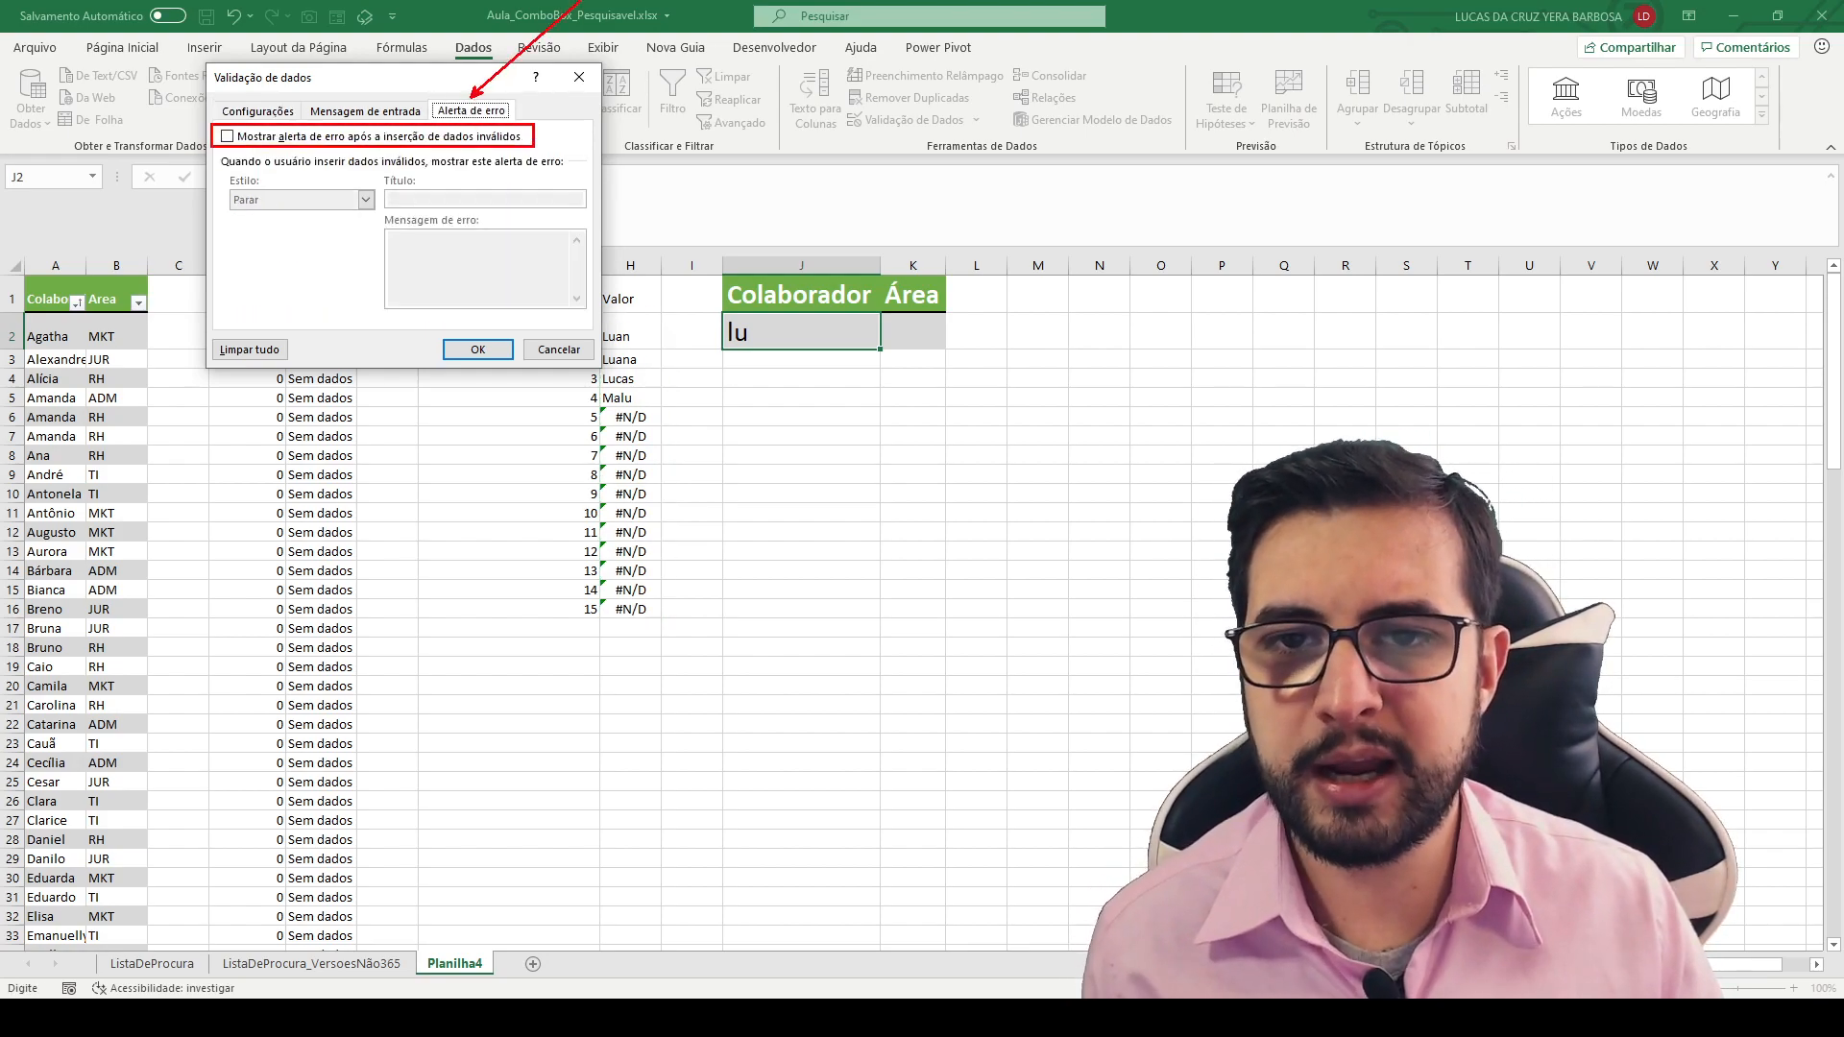
left_click_drag(219, 128, 114, 93)
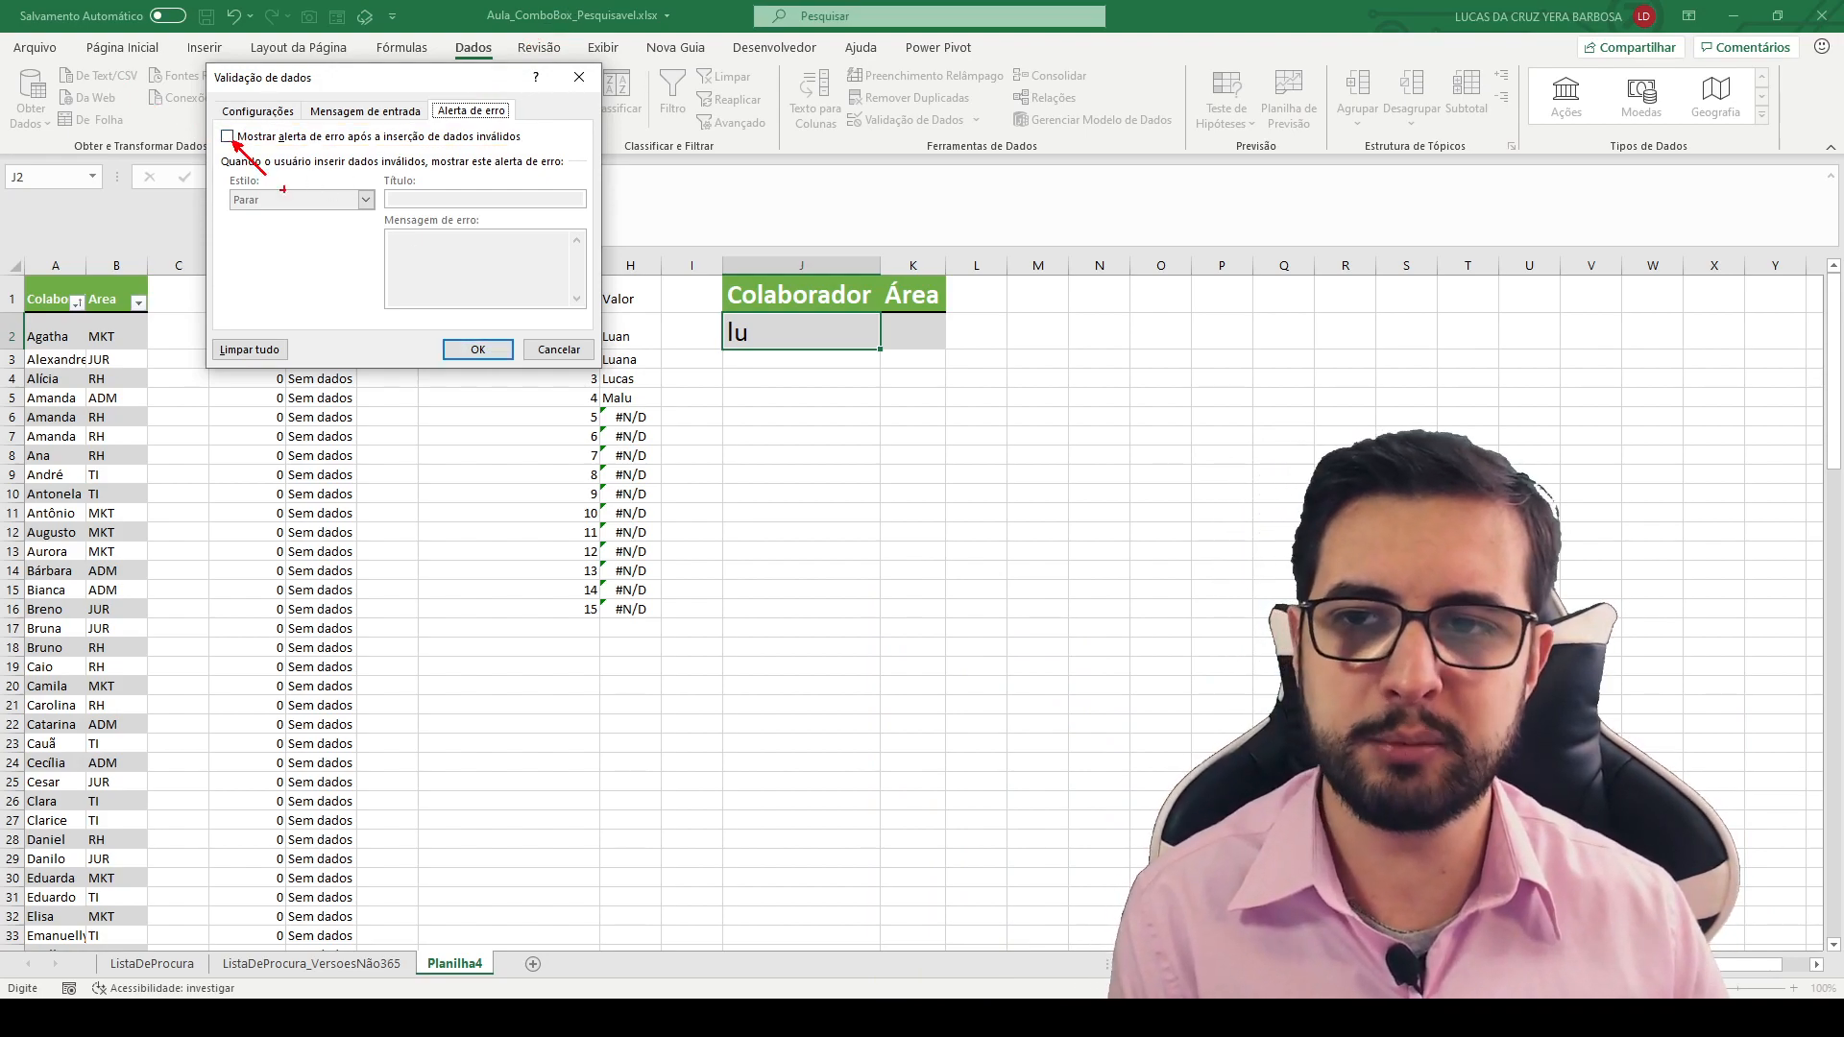
left_click(477, 348)
- Browse J2's dropdown list, choose the first collaborator matching "lu", and check the list again with that selection
left_click(887, 341)
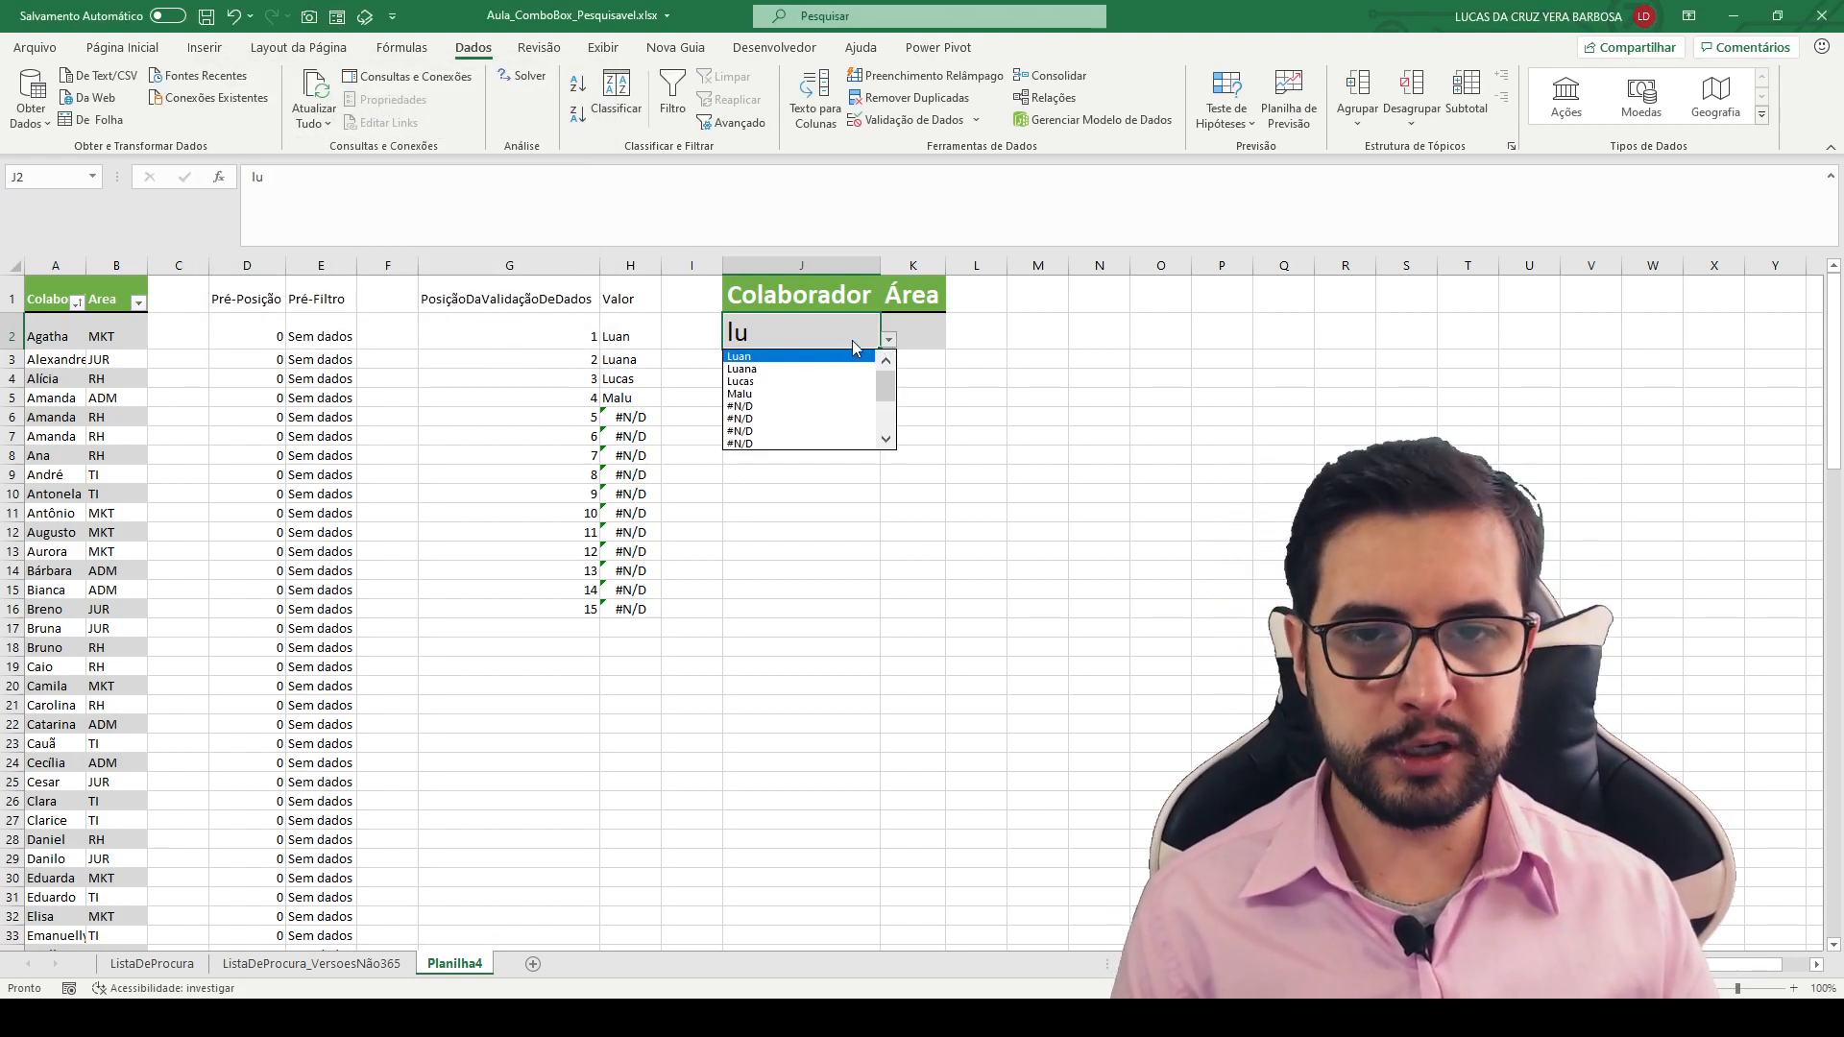
mouse_move(884, 384)
left_mouse_down()
mouse_move(886, 430)
mouse_move(884, 357)
left_mouse_up()
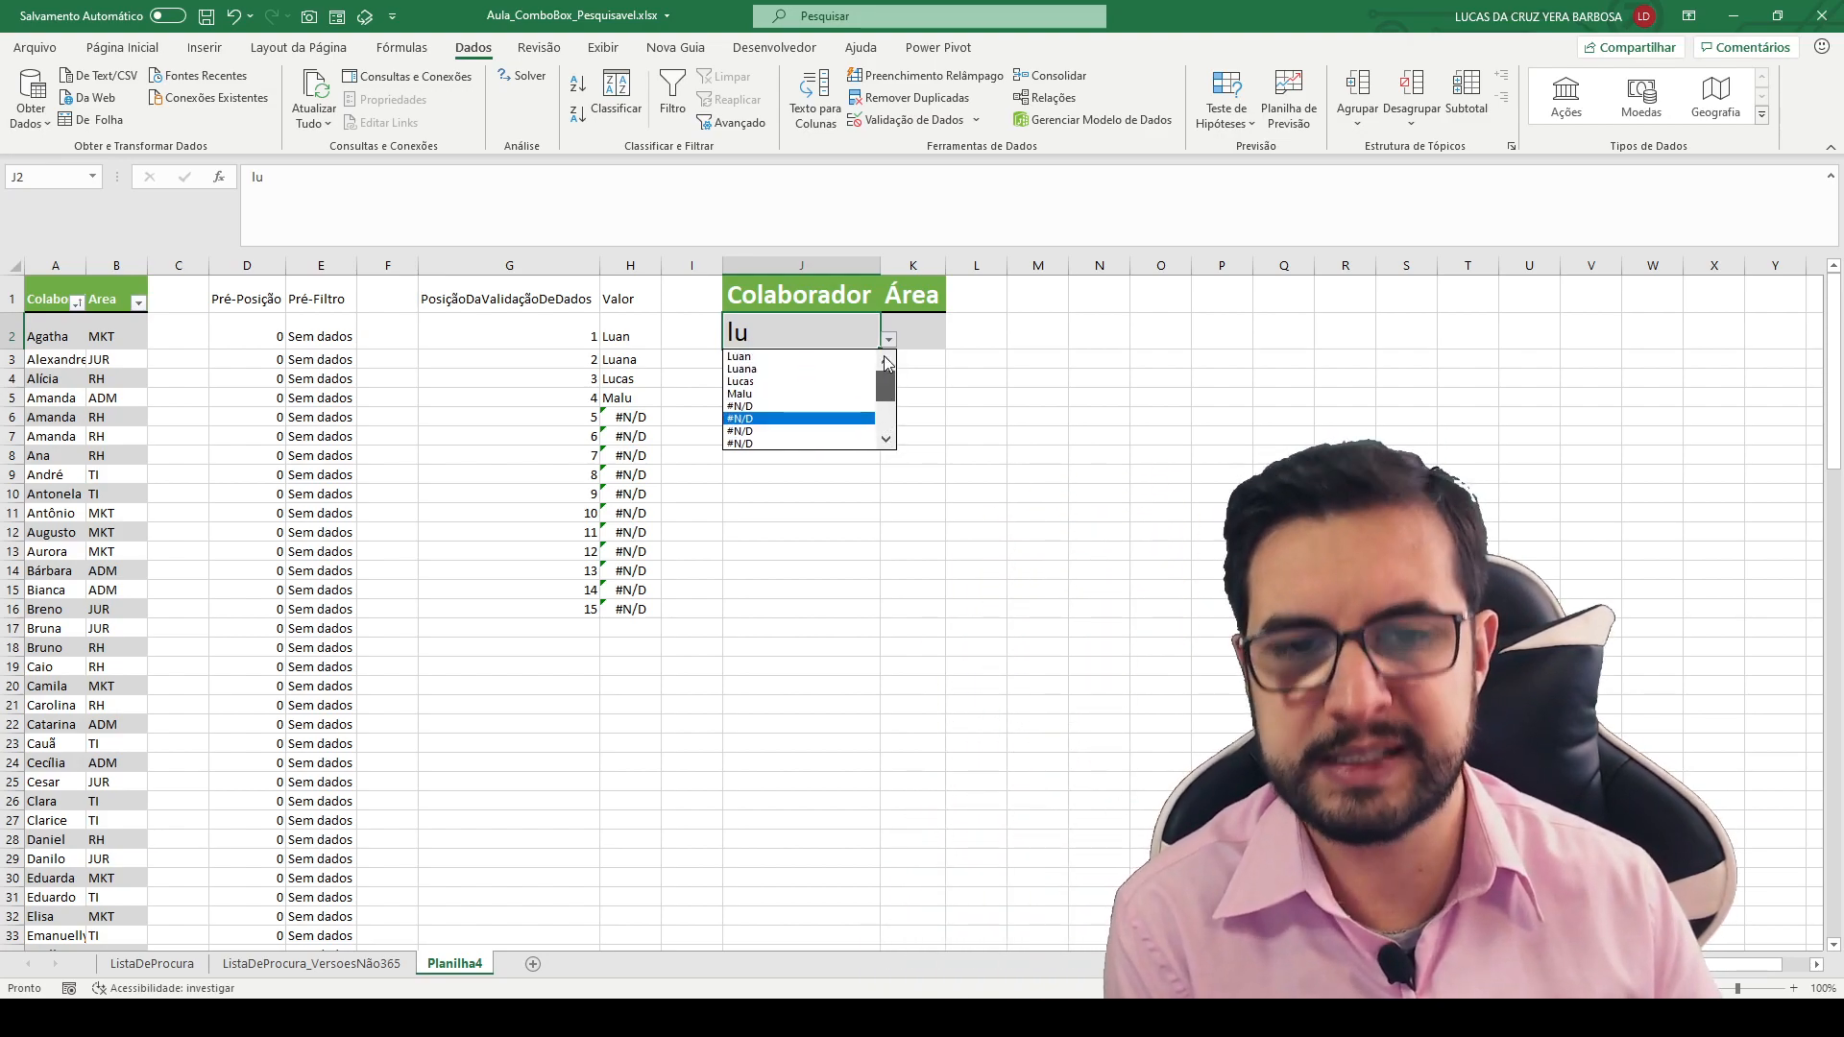
left_click(828, 357)
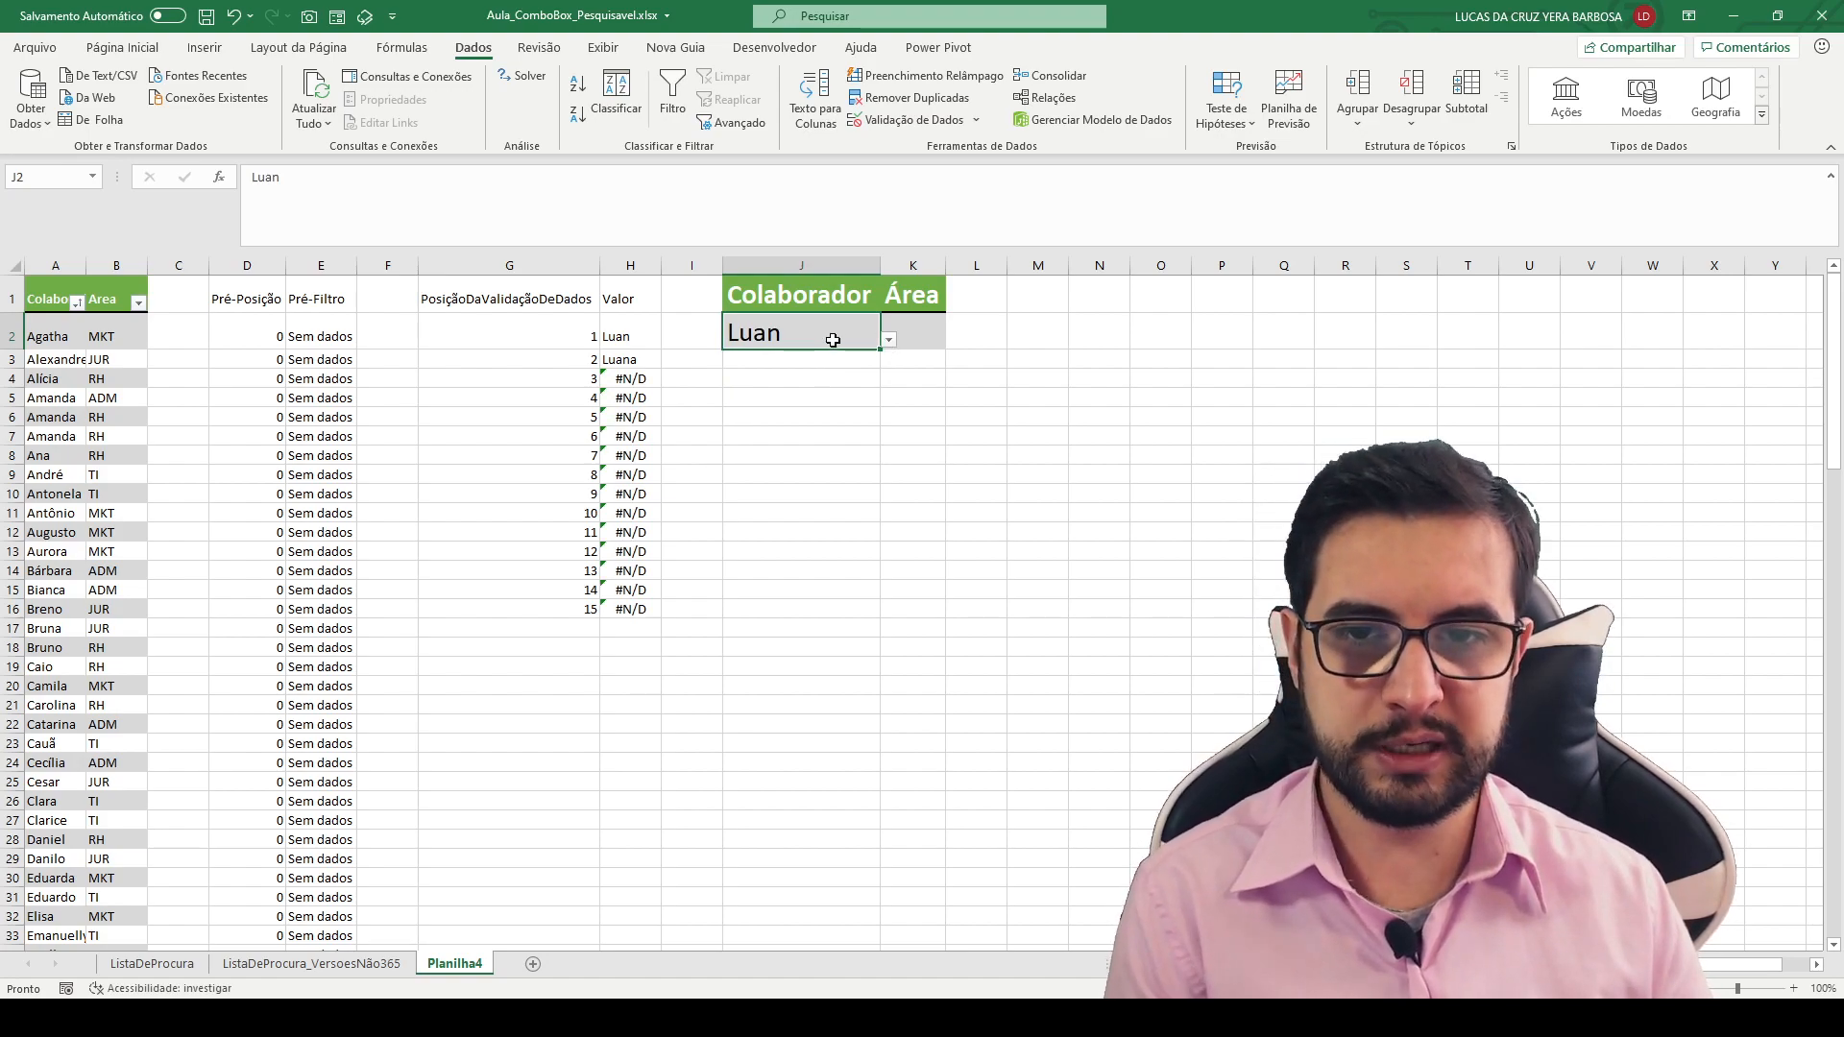
left_click_drag(640, 336, 776, 324)
key("Escape")
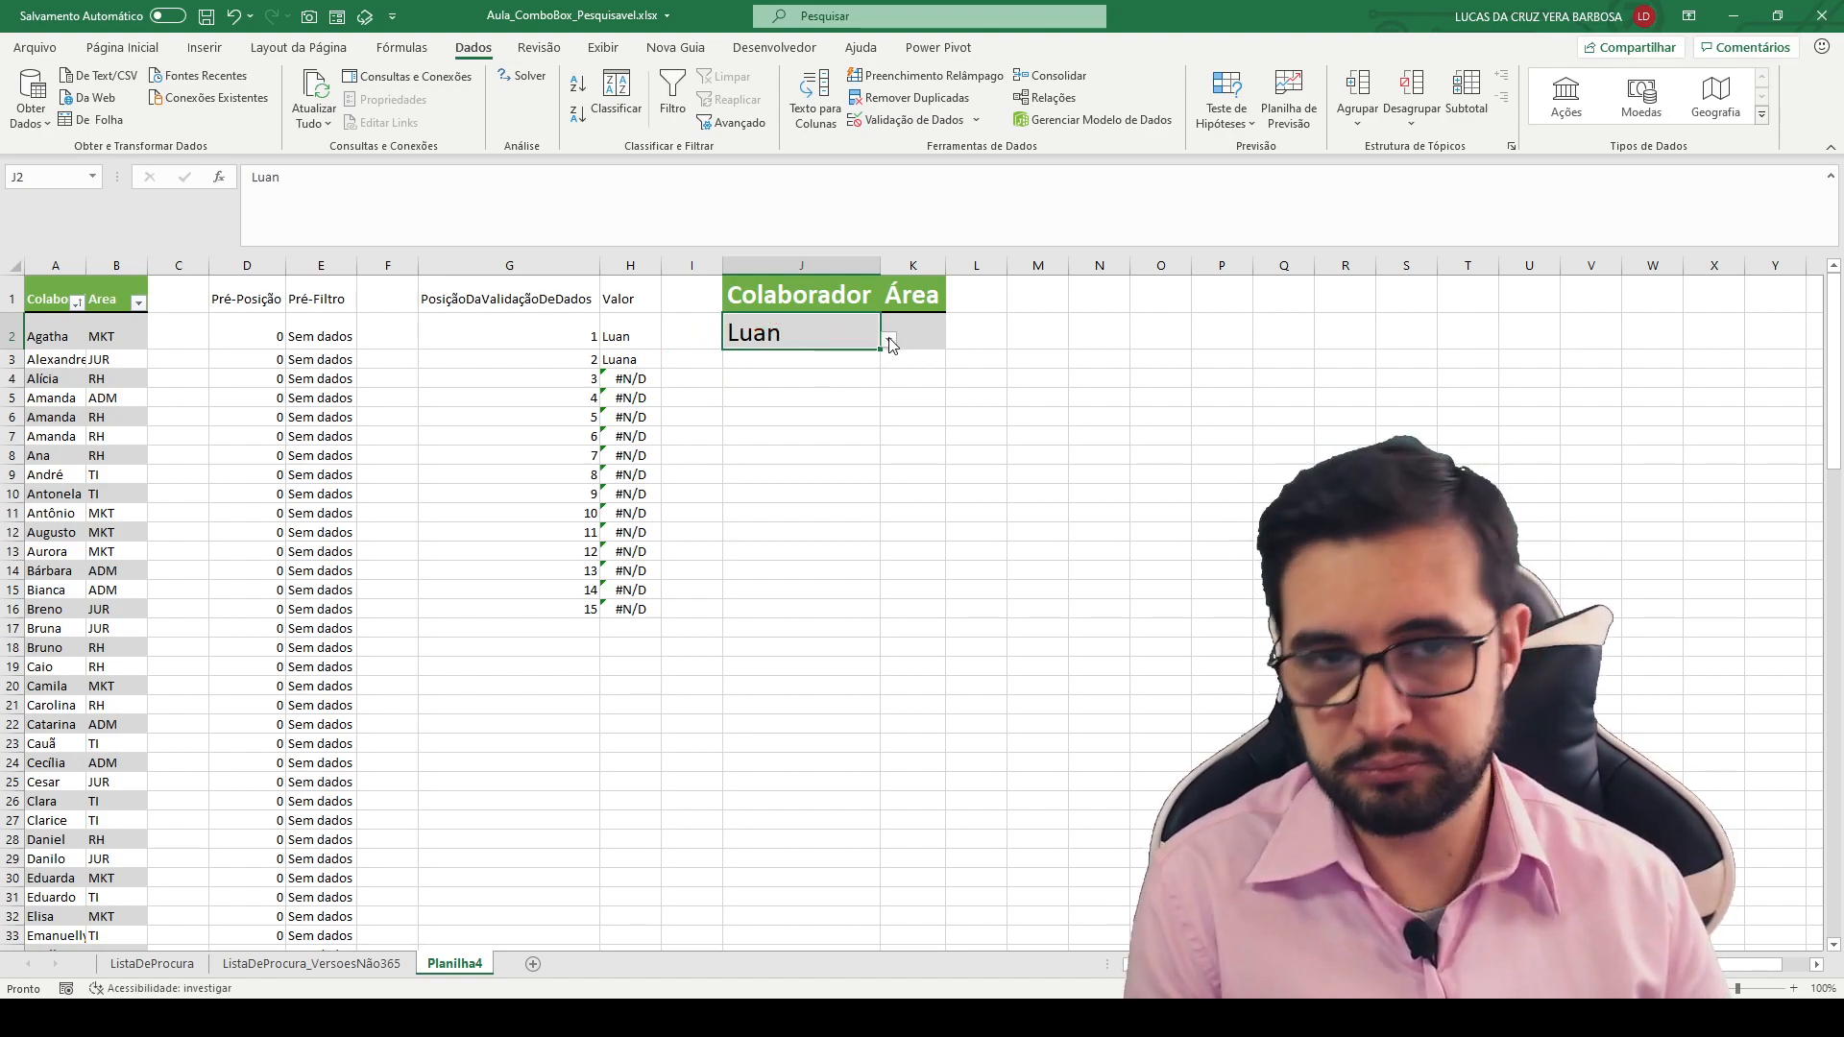
left_click(888, 340)
left_click(850, 354)
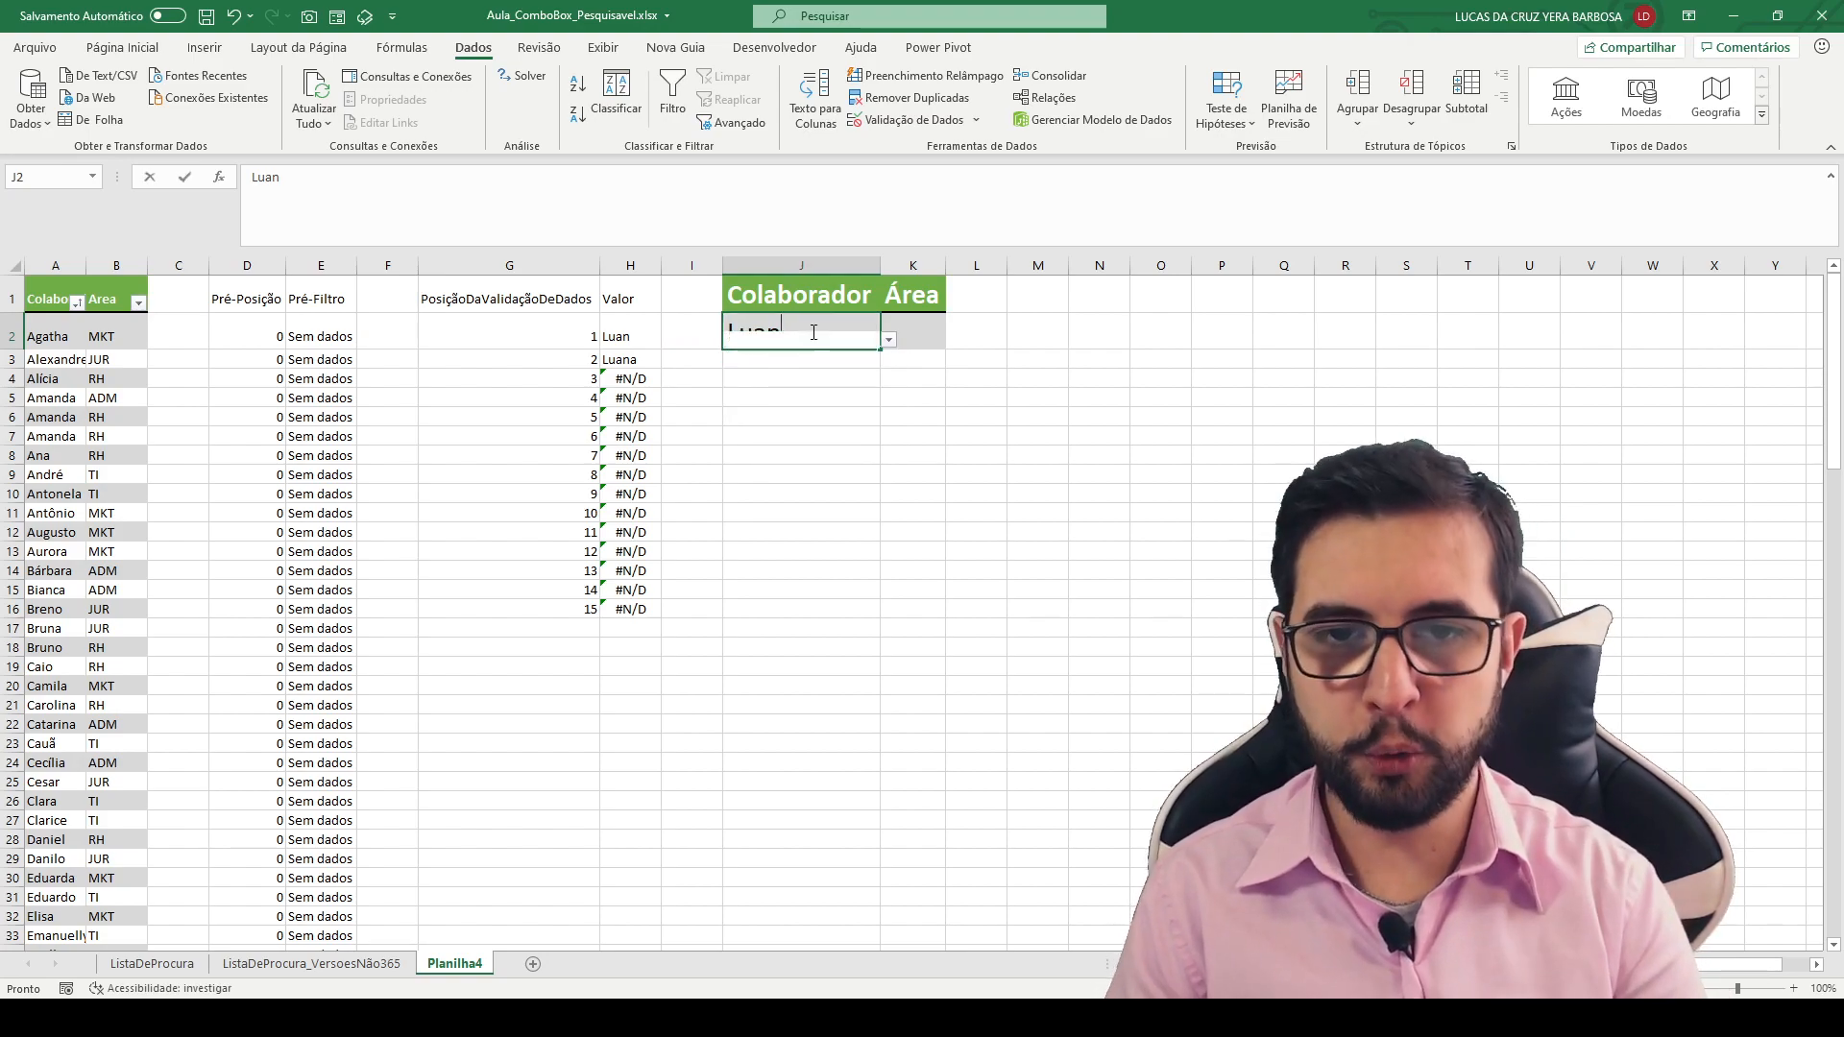
- Enter "z" as the Colaborador search text in J2 and review the matches in its dropdown list
type("z")
key("Return")
left_click(821, 328)
left_click(889, 340)
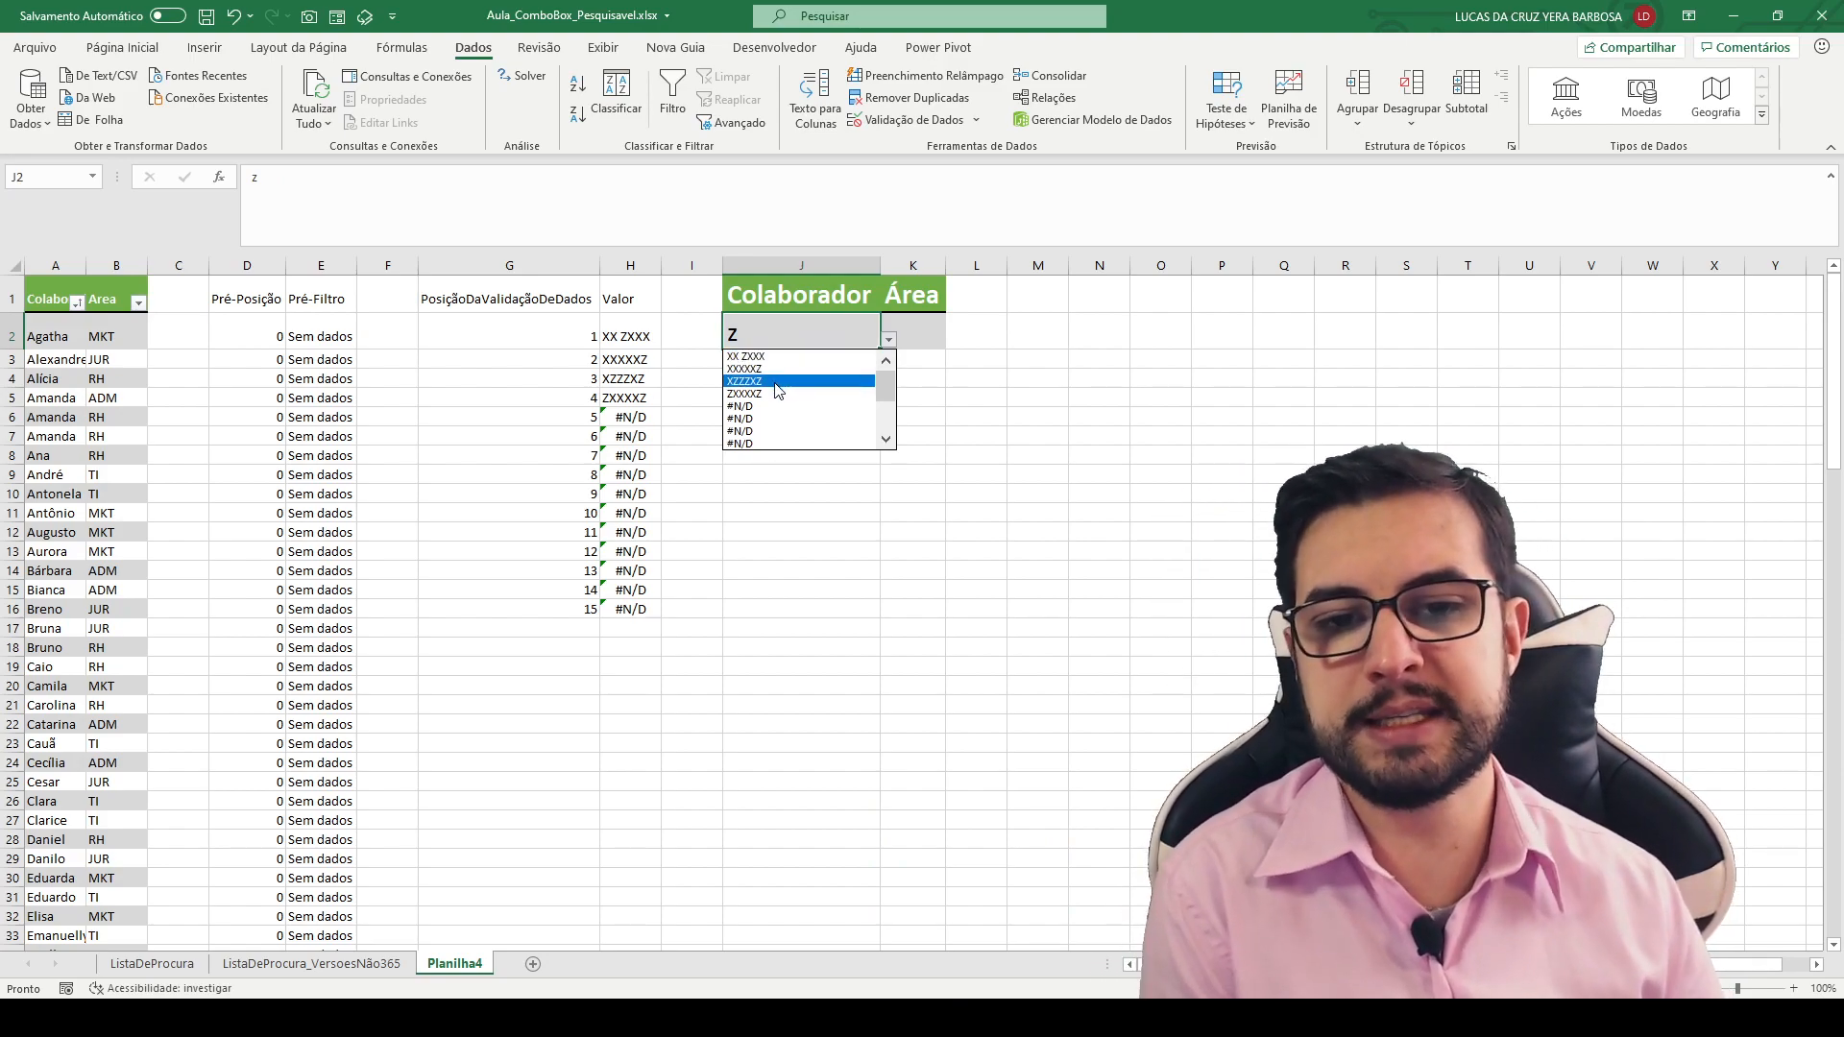
left_click(709, 372)
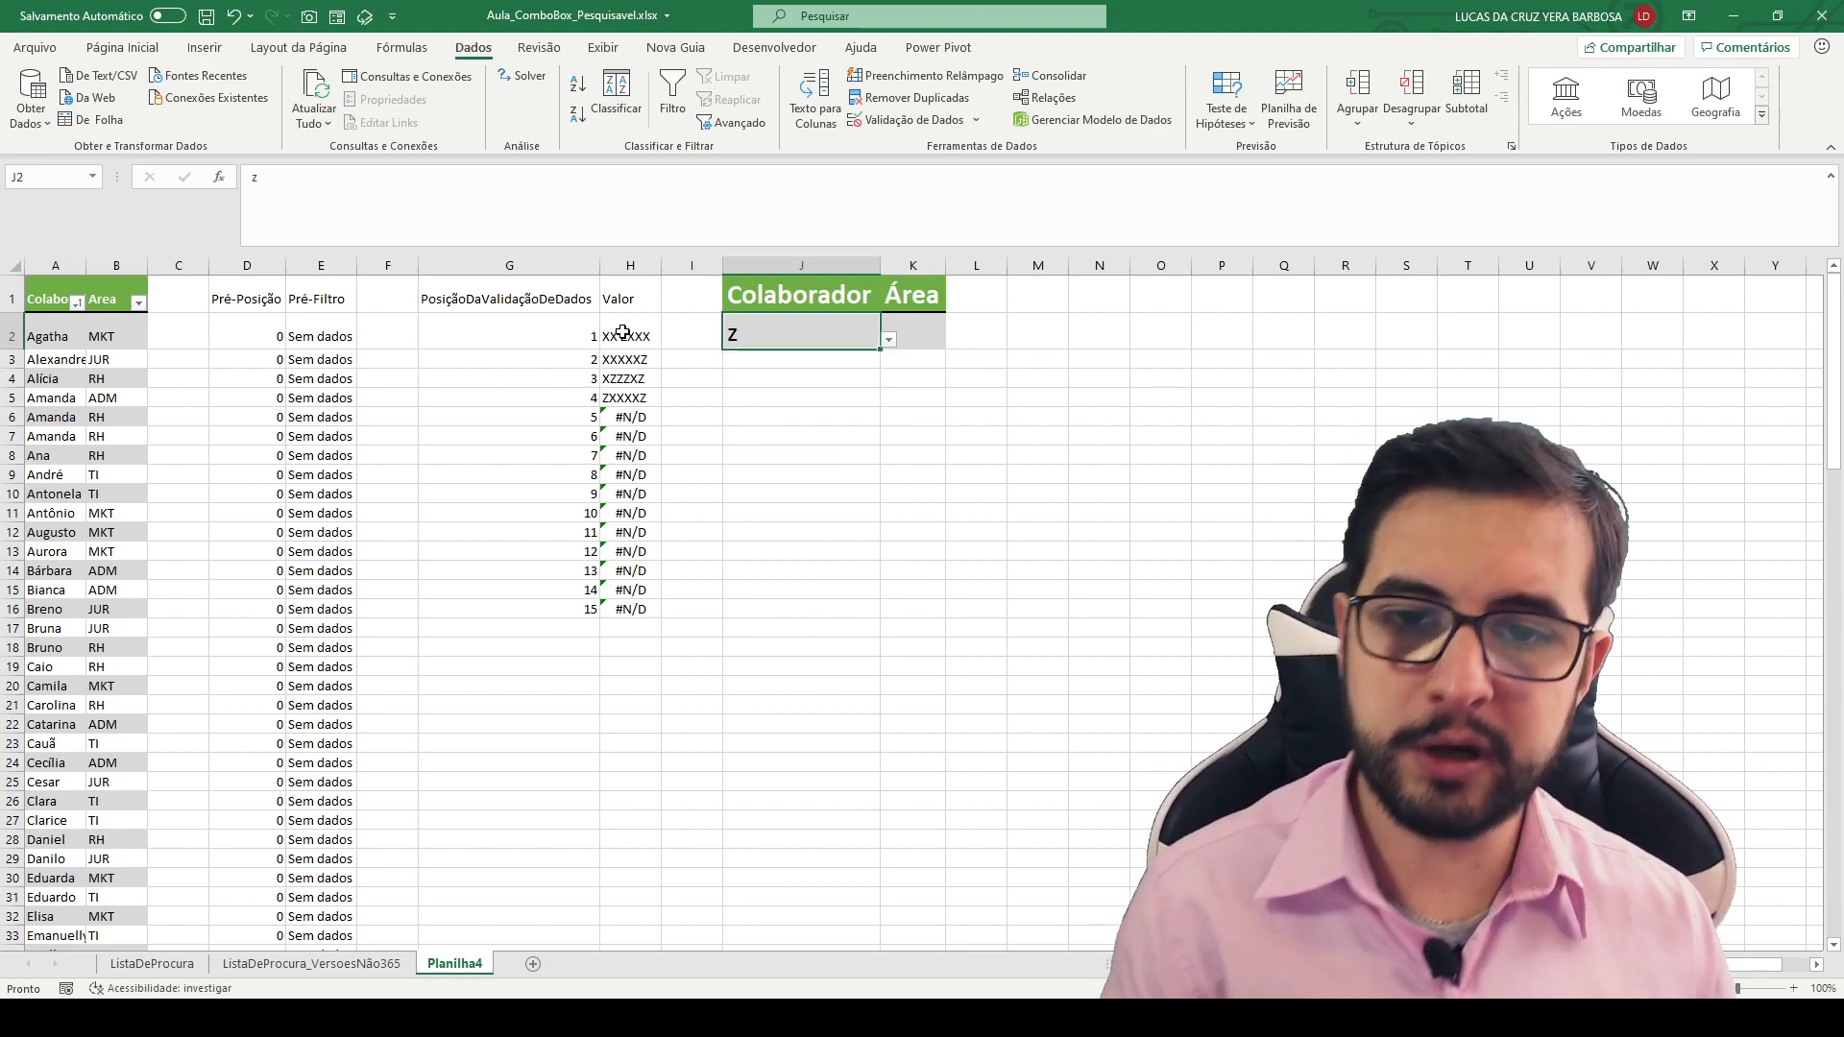
- Change the H2 Valor formula to =SEERRO(PROCV(G2;D:E;2;0);"") and fill it down to H16
left_click(624, 334)
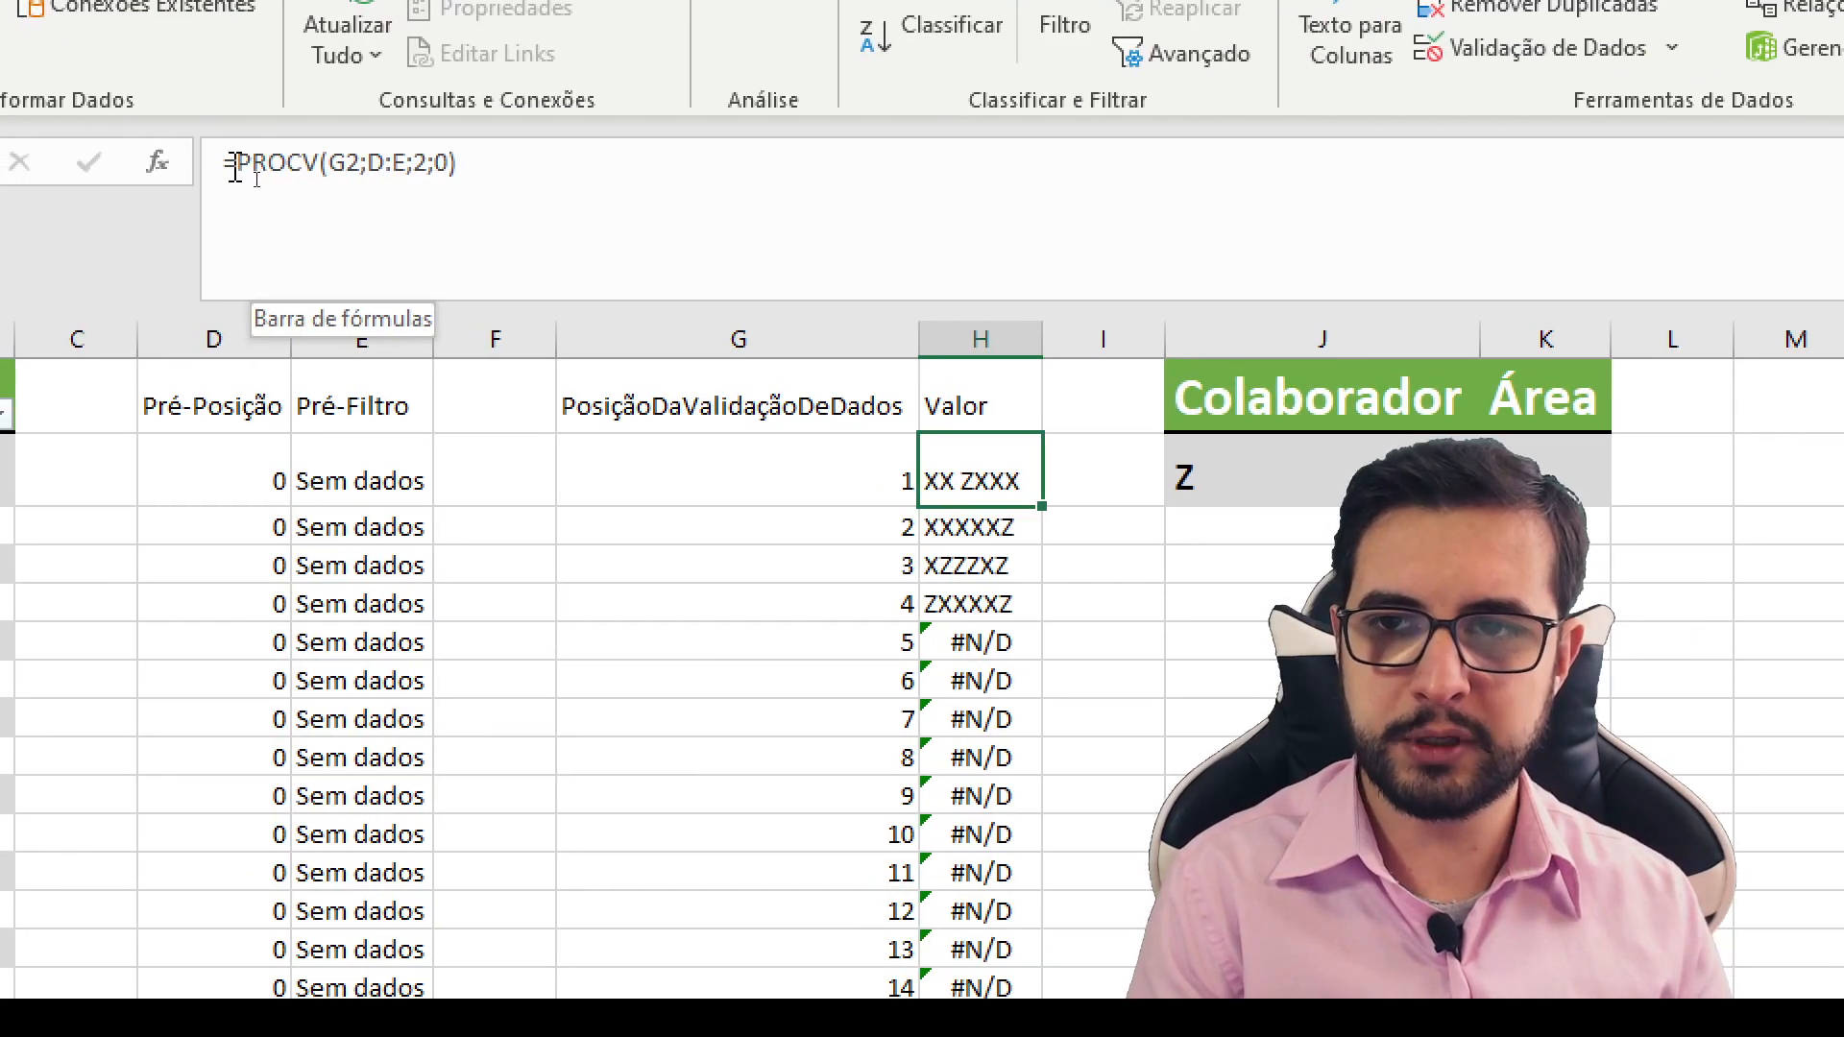
left_click(244, 165)
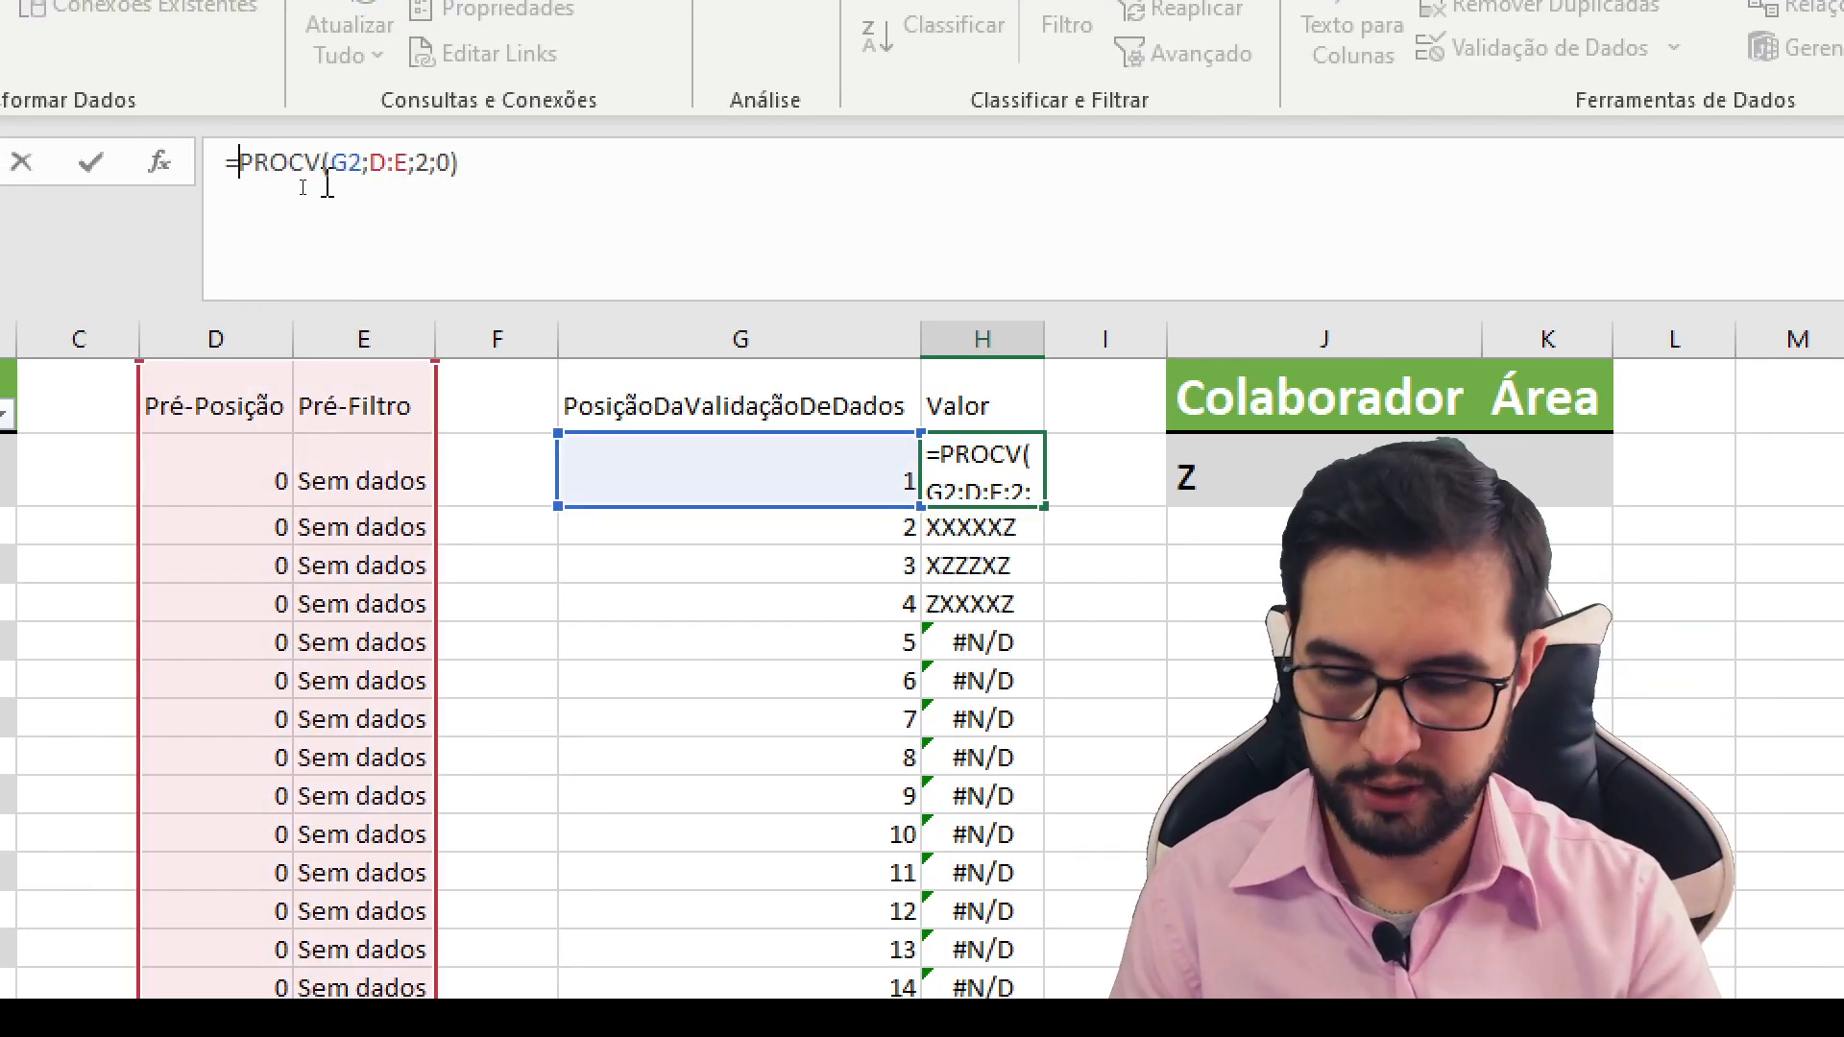
type("SEER")
key("Tab")
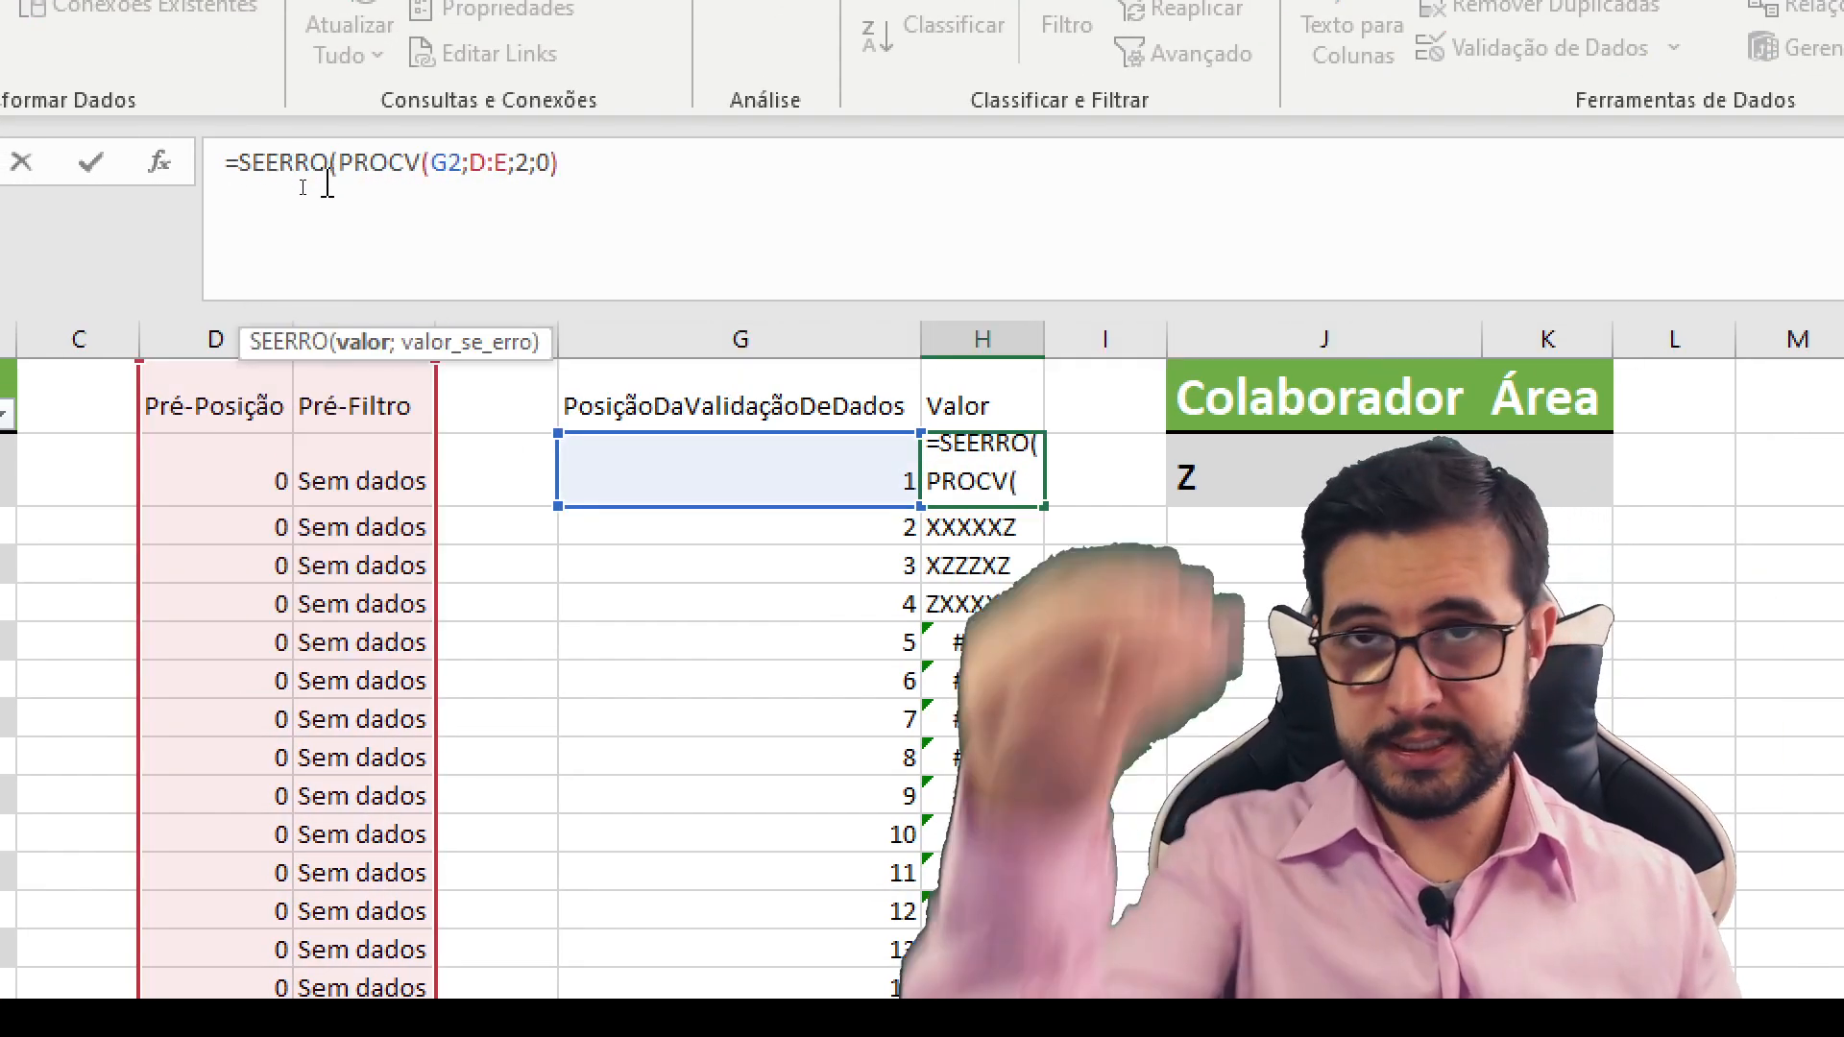
left_click(620, 156)
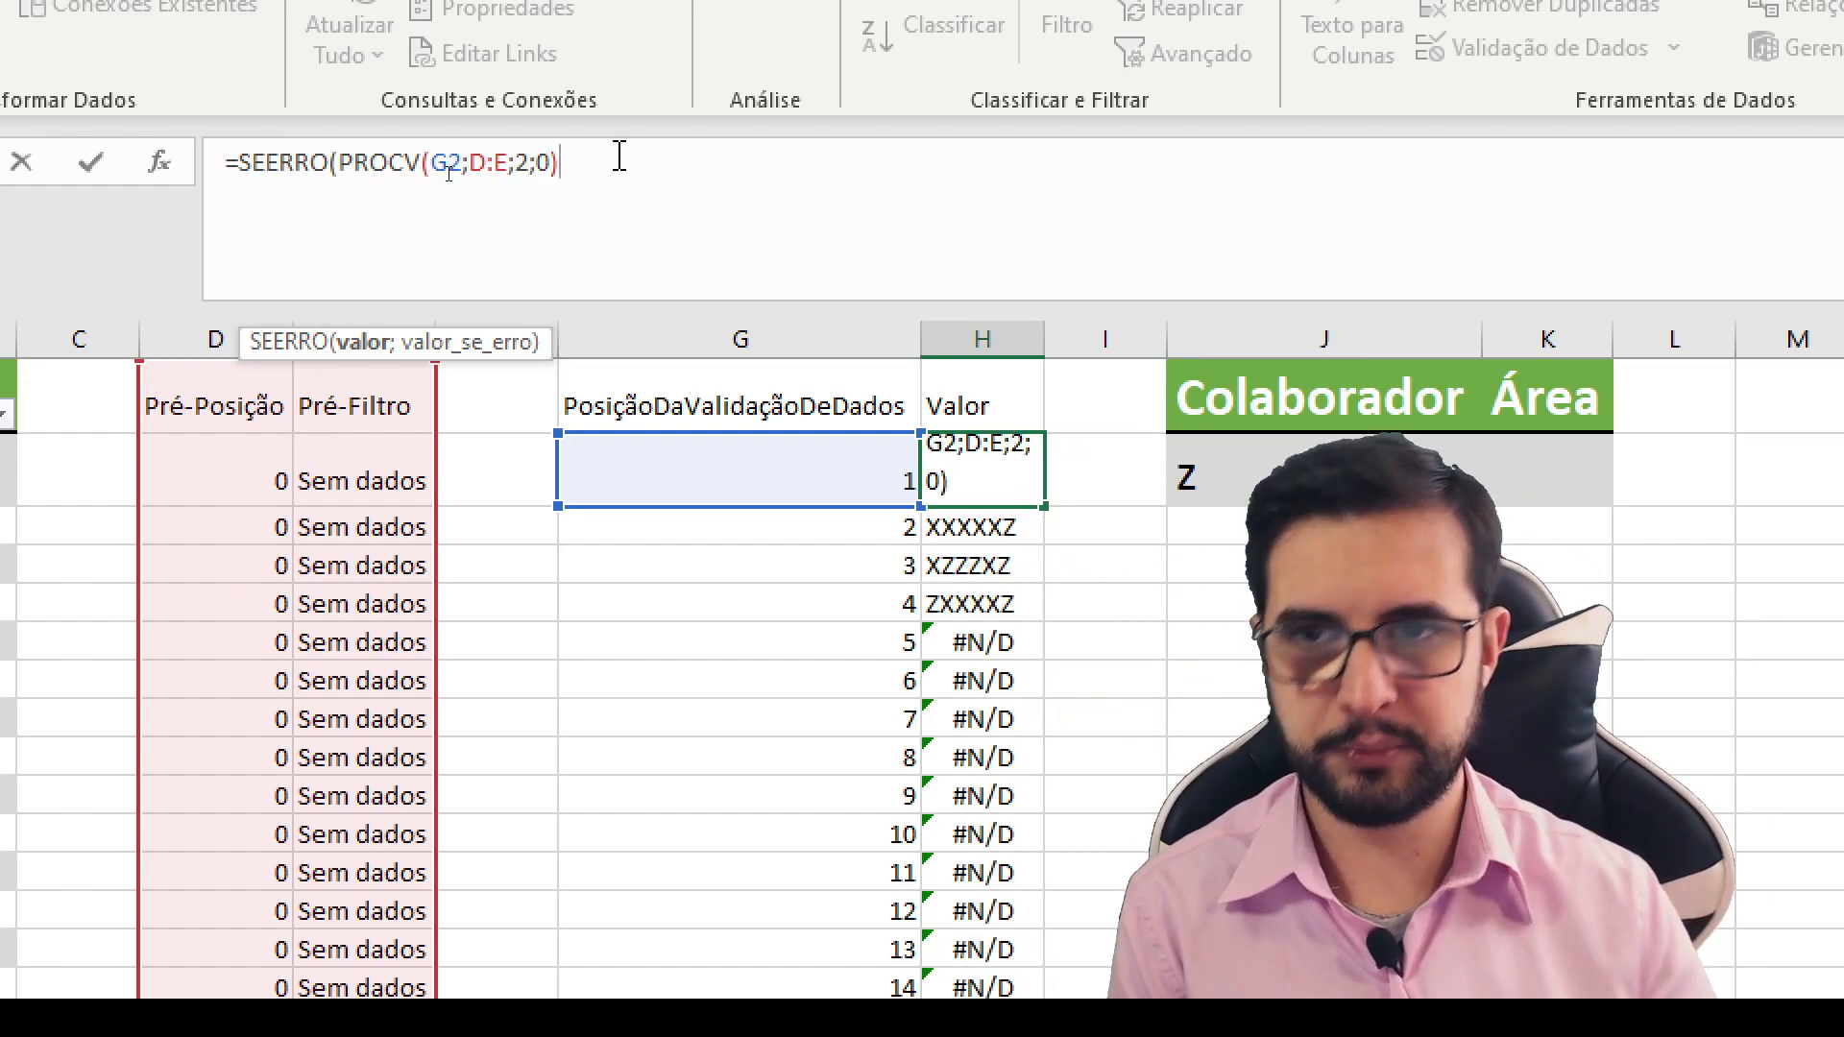
type(";")
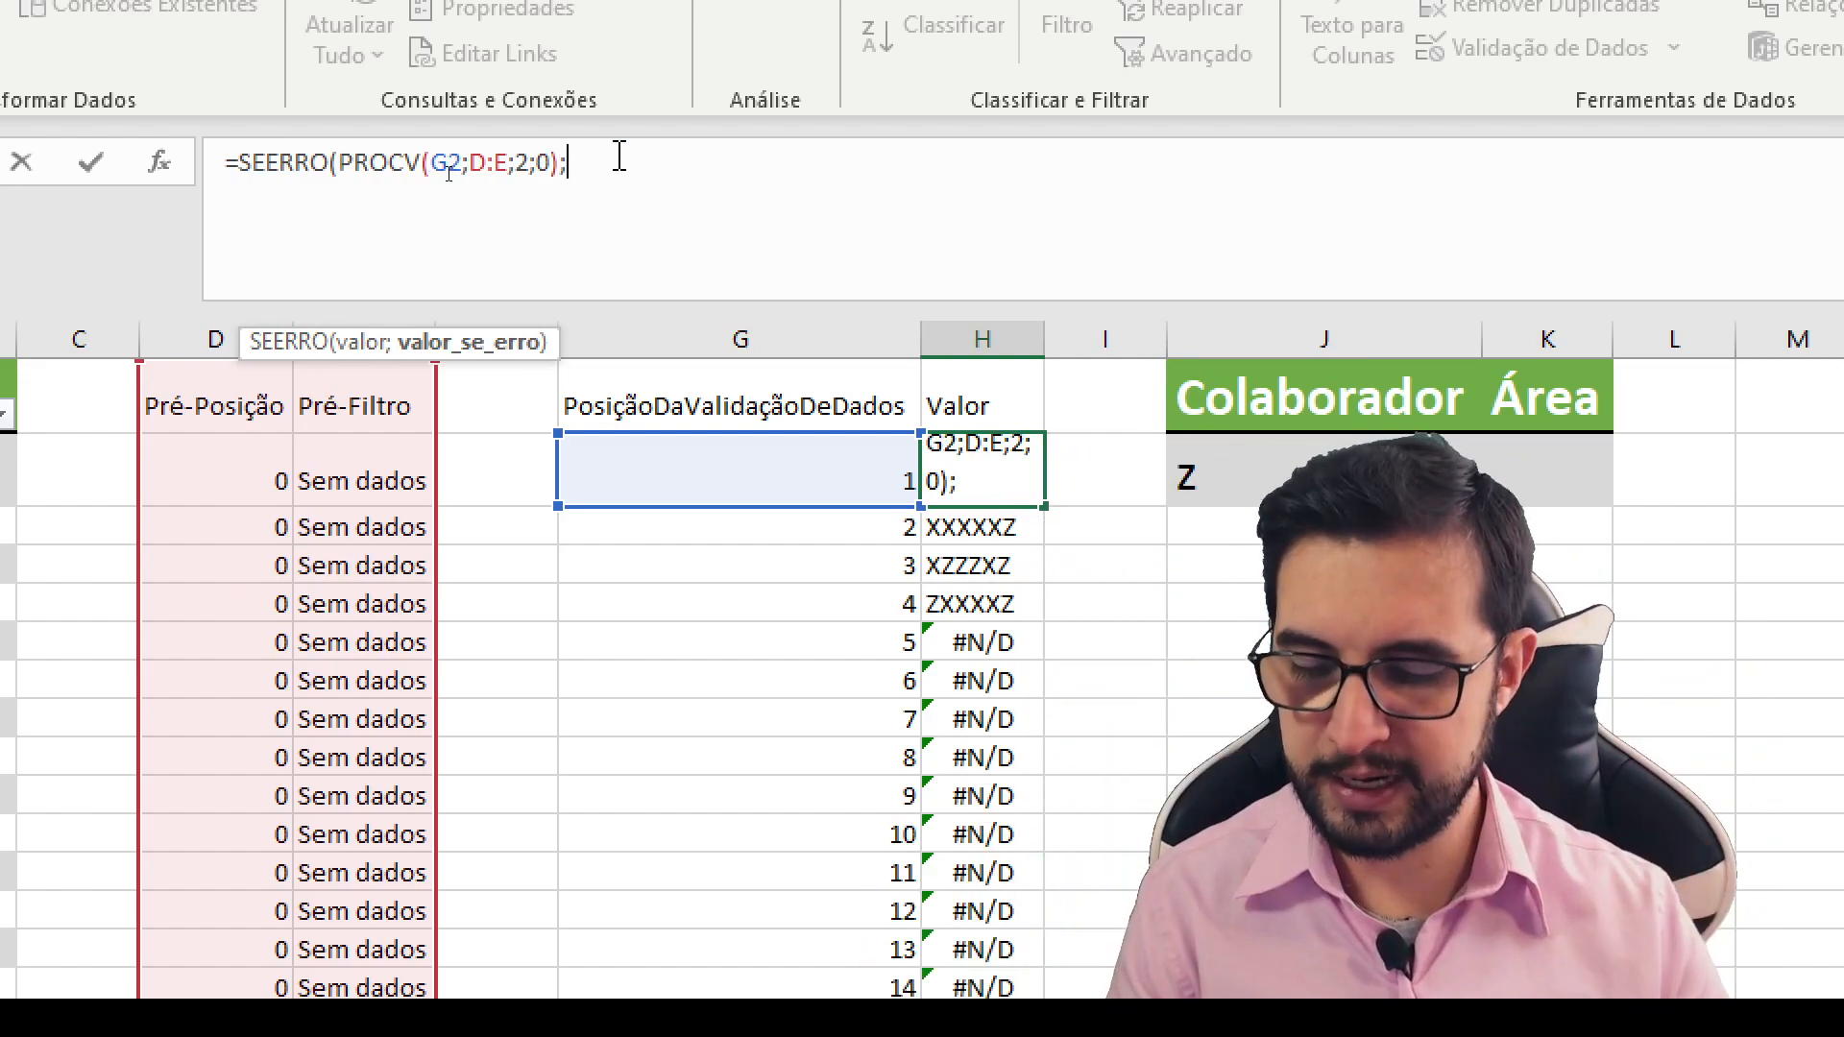
type("\"\"")
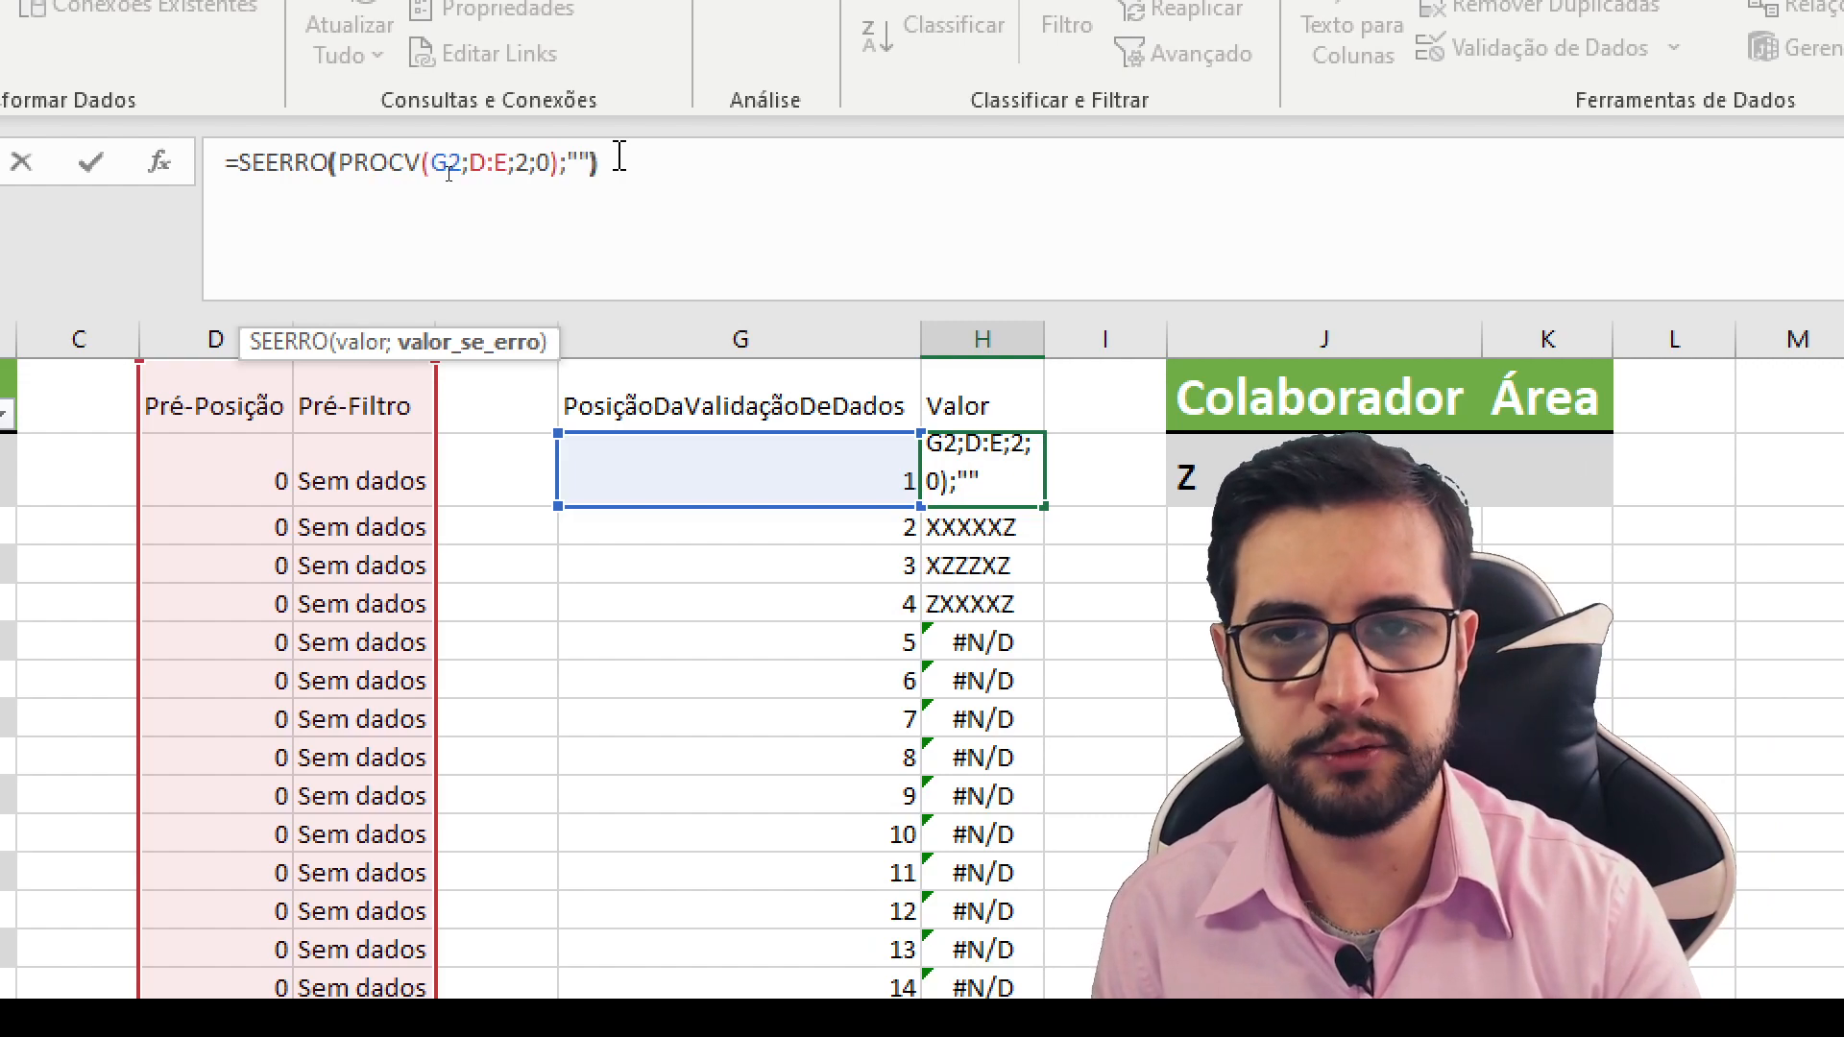
type(")")
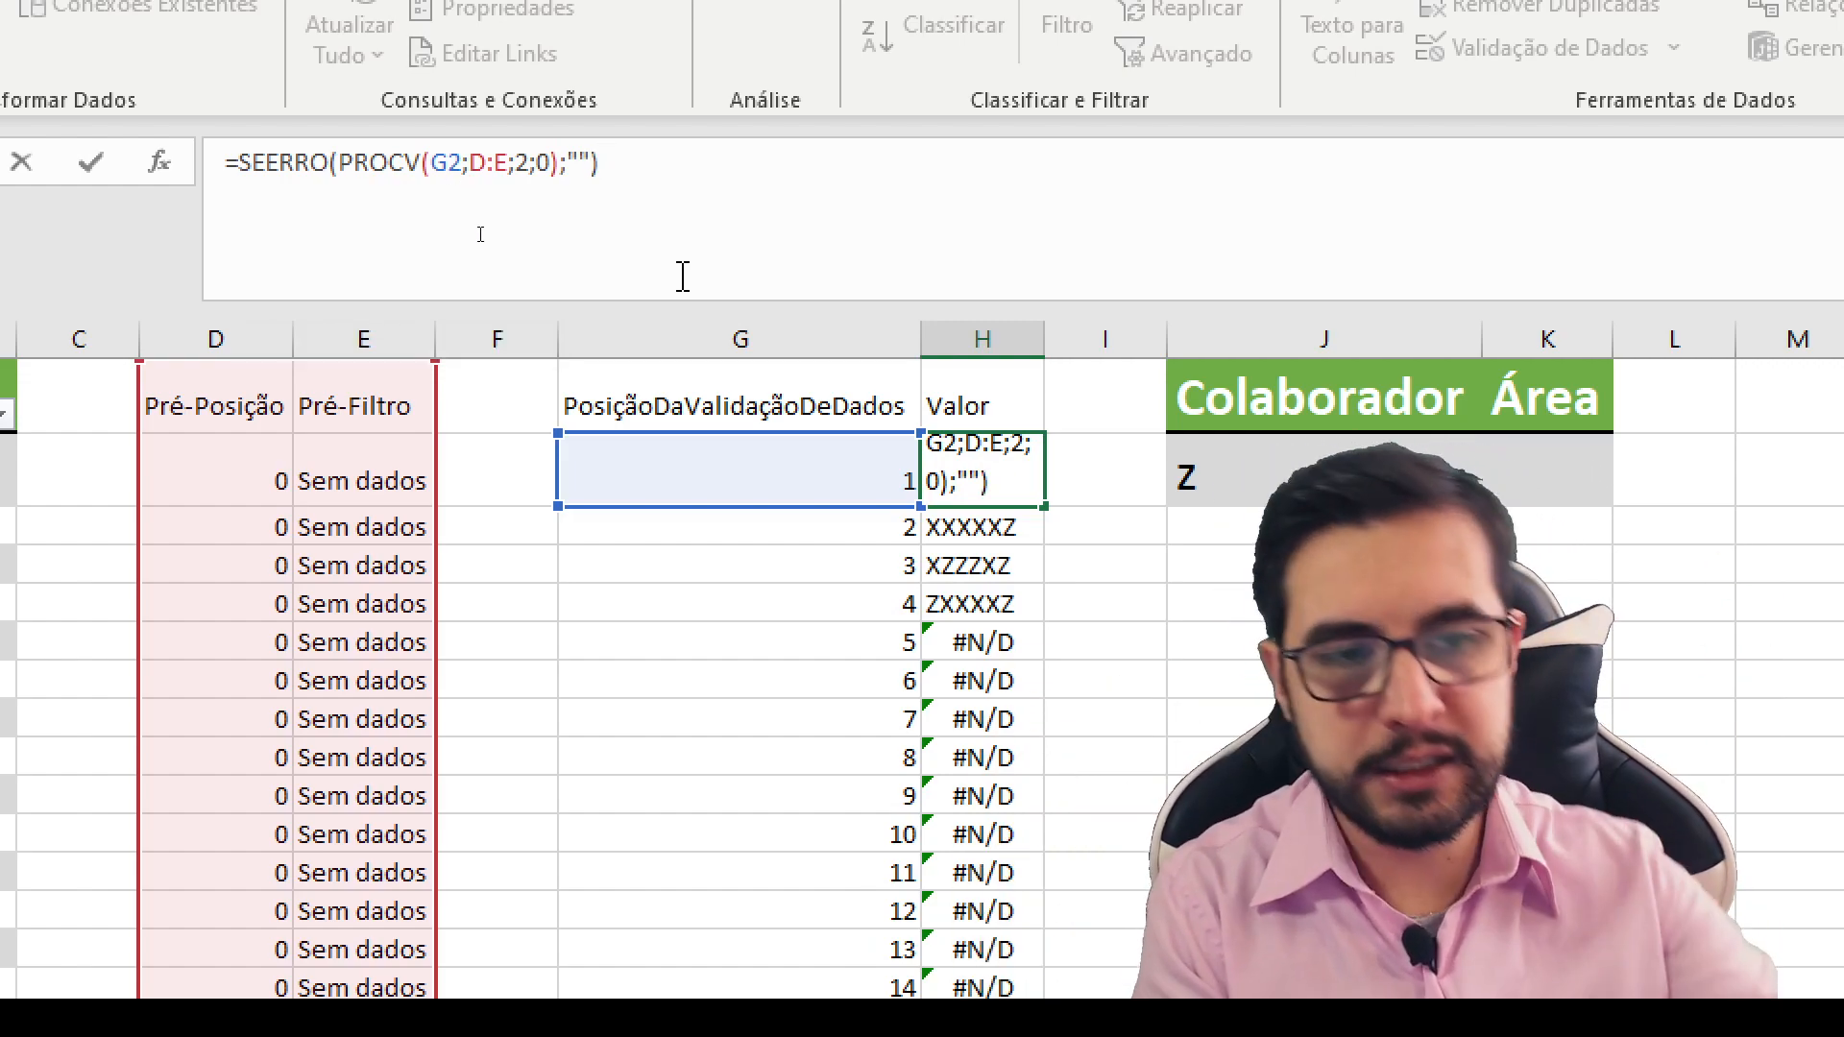
key("Return")
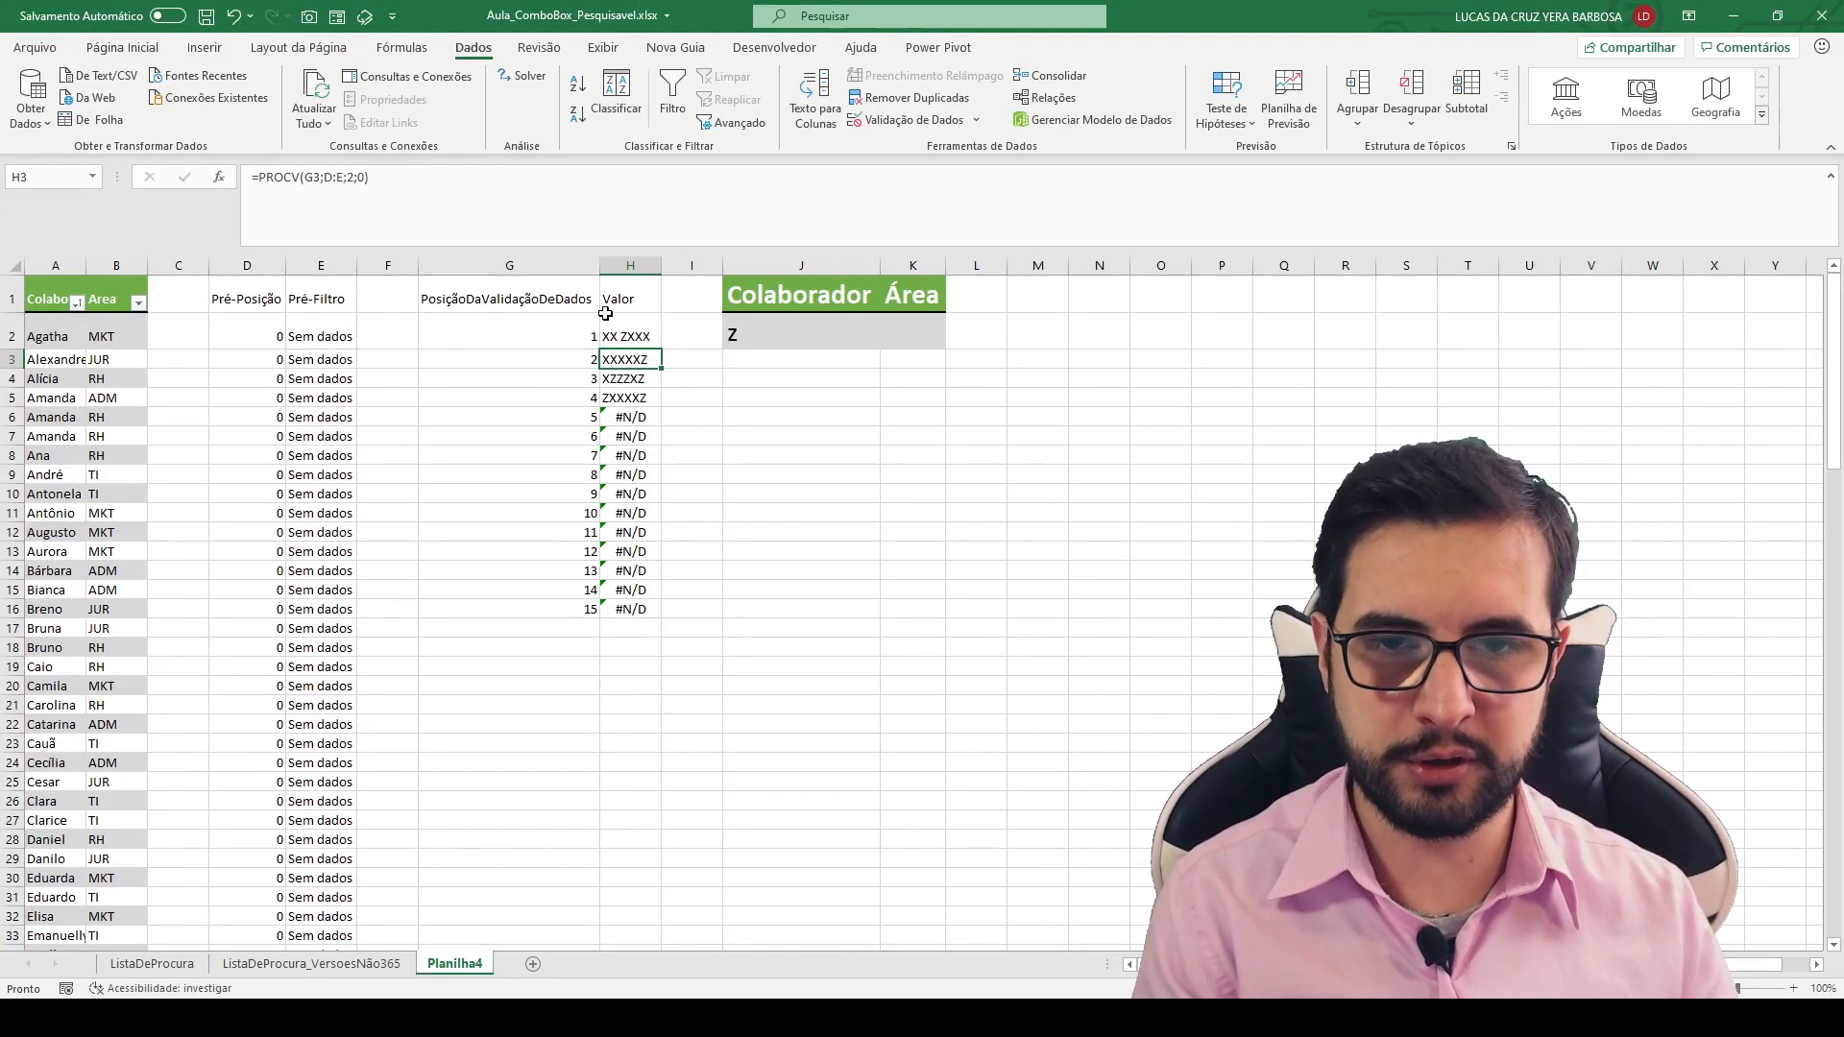
left_click(625, 336)
left_click_drag(661, 347, 653, 619)
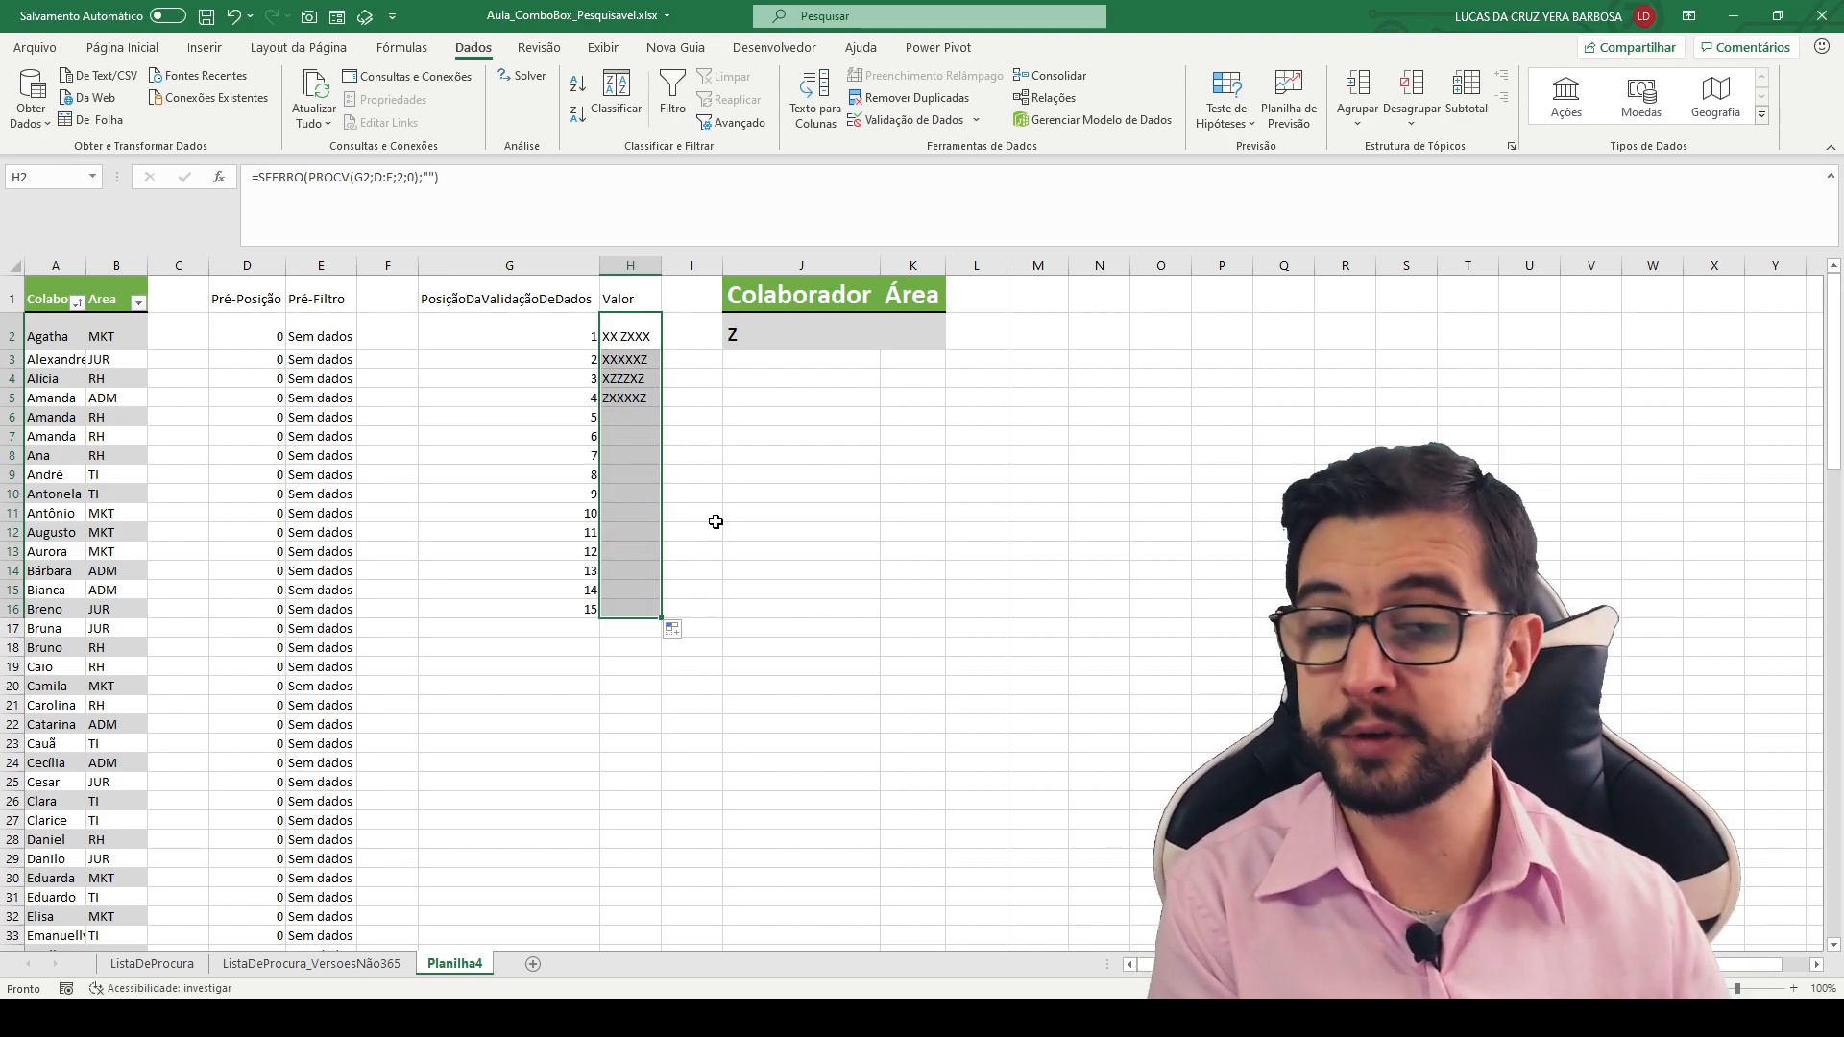
- Choose XXXXXZ from J2's dropdown list and check the list again with that selection
left_click(806, 341)
left_click(887, 341)
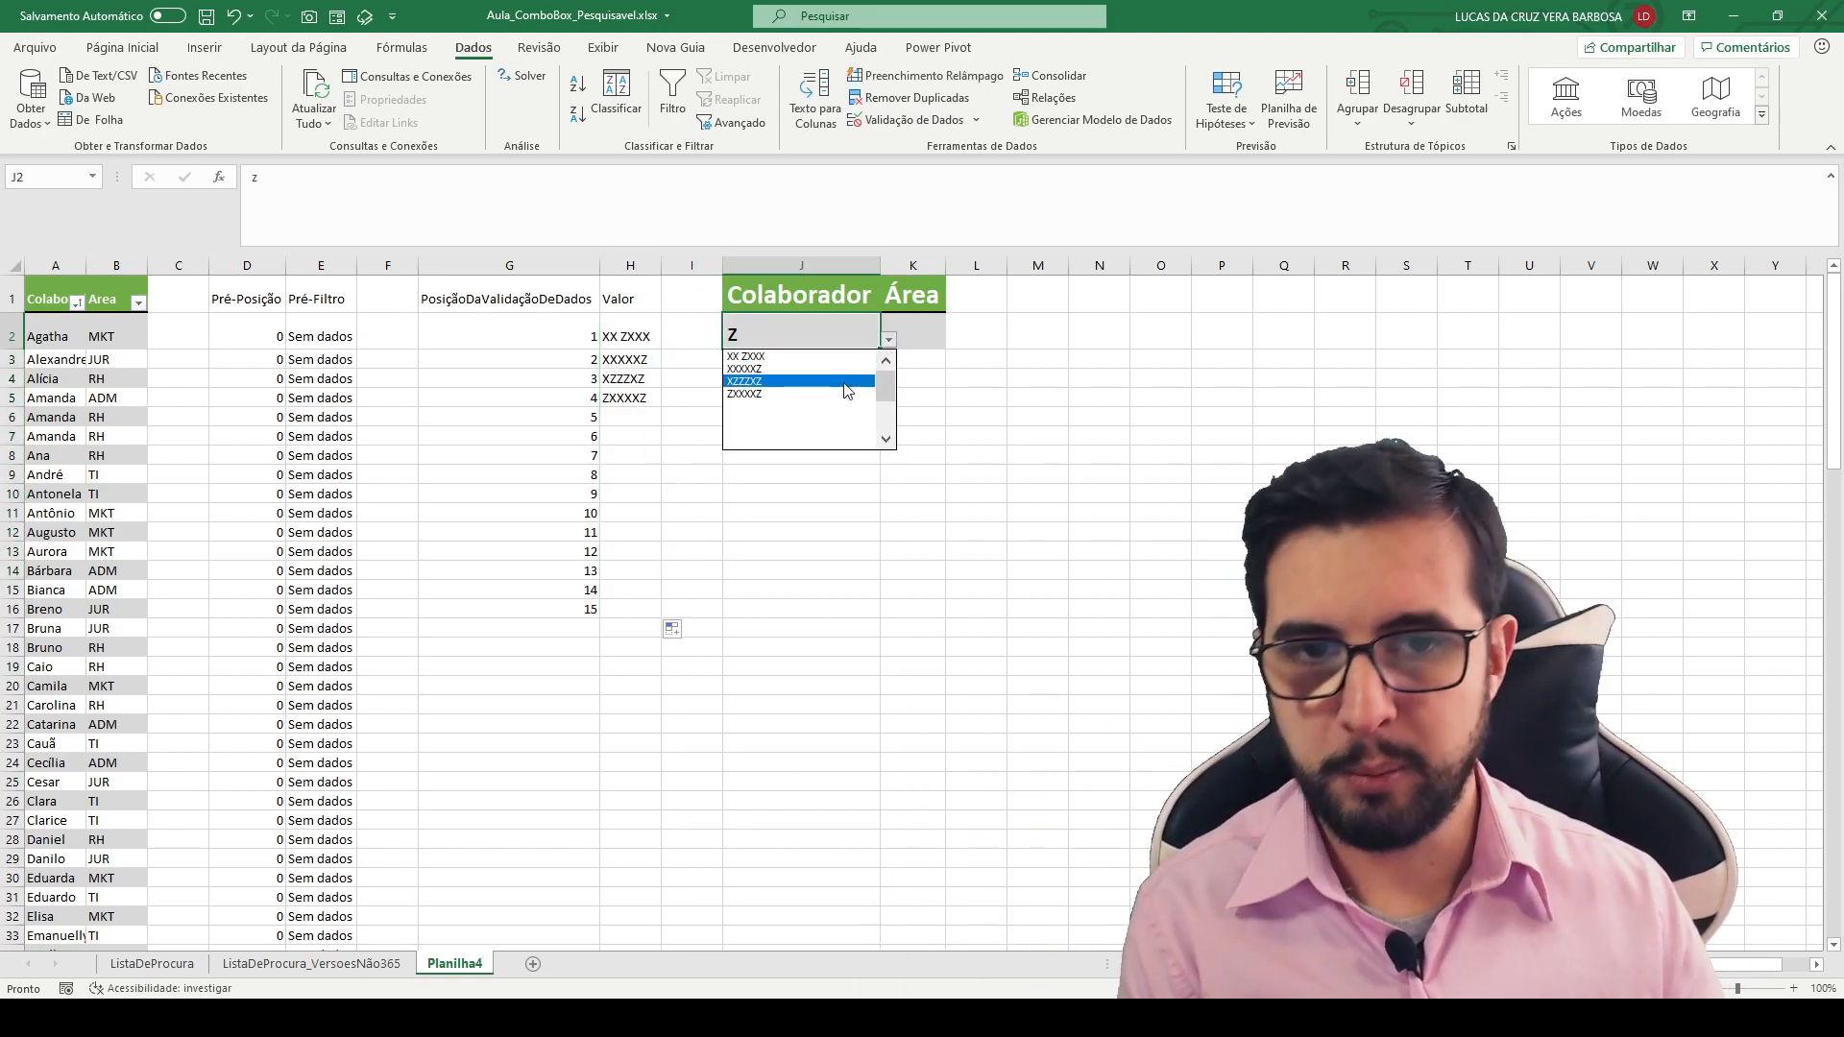
left_click(829, 368)
left_click(887, 342)
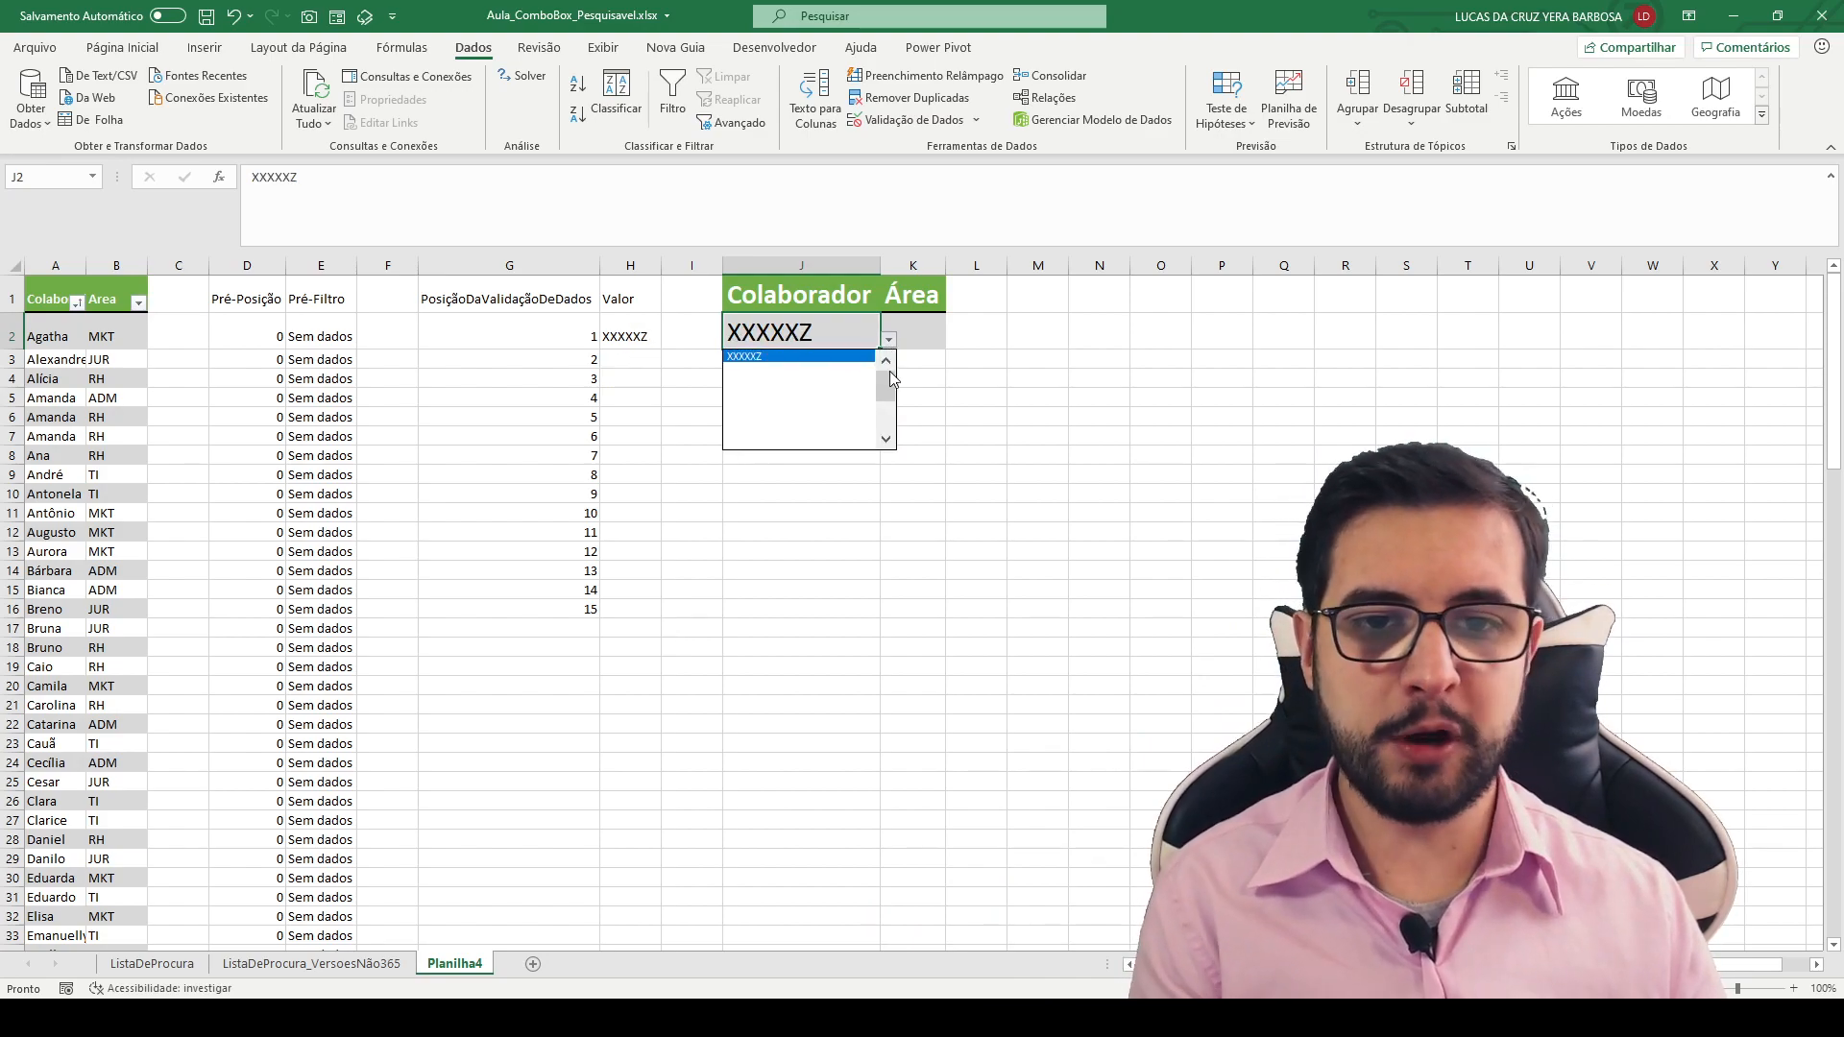
left_click(832, 330)
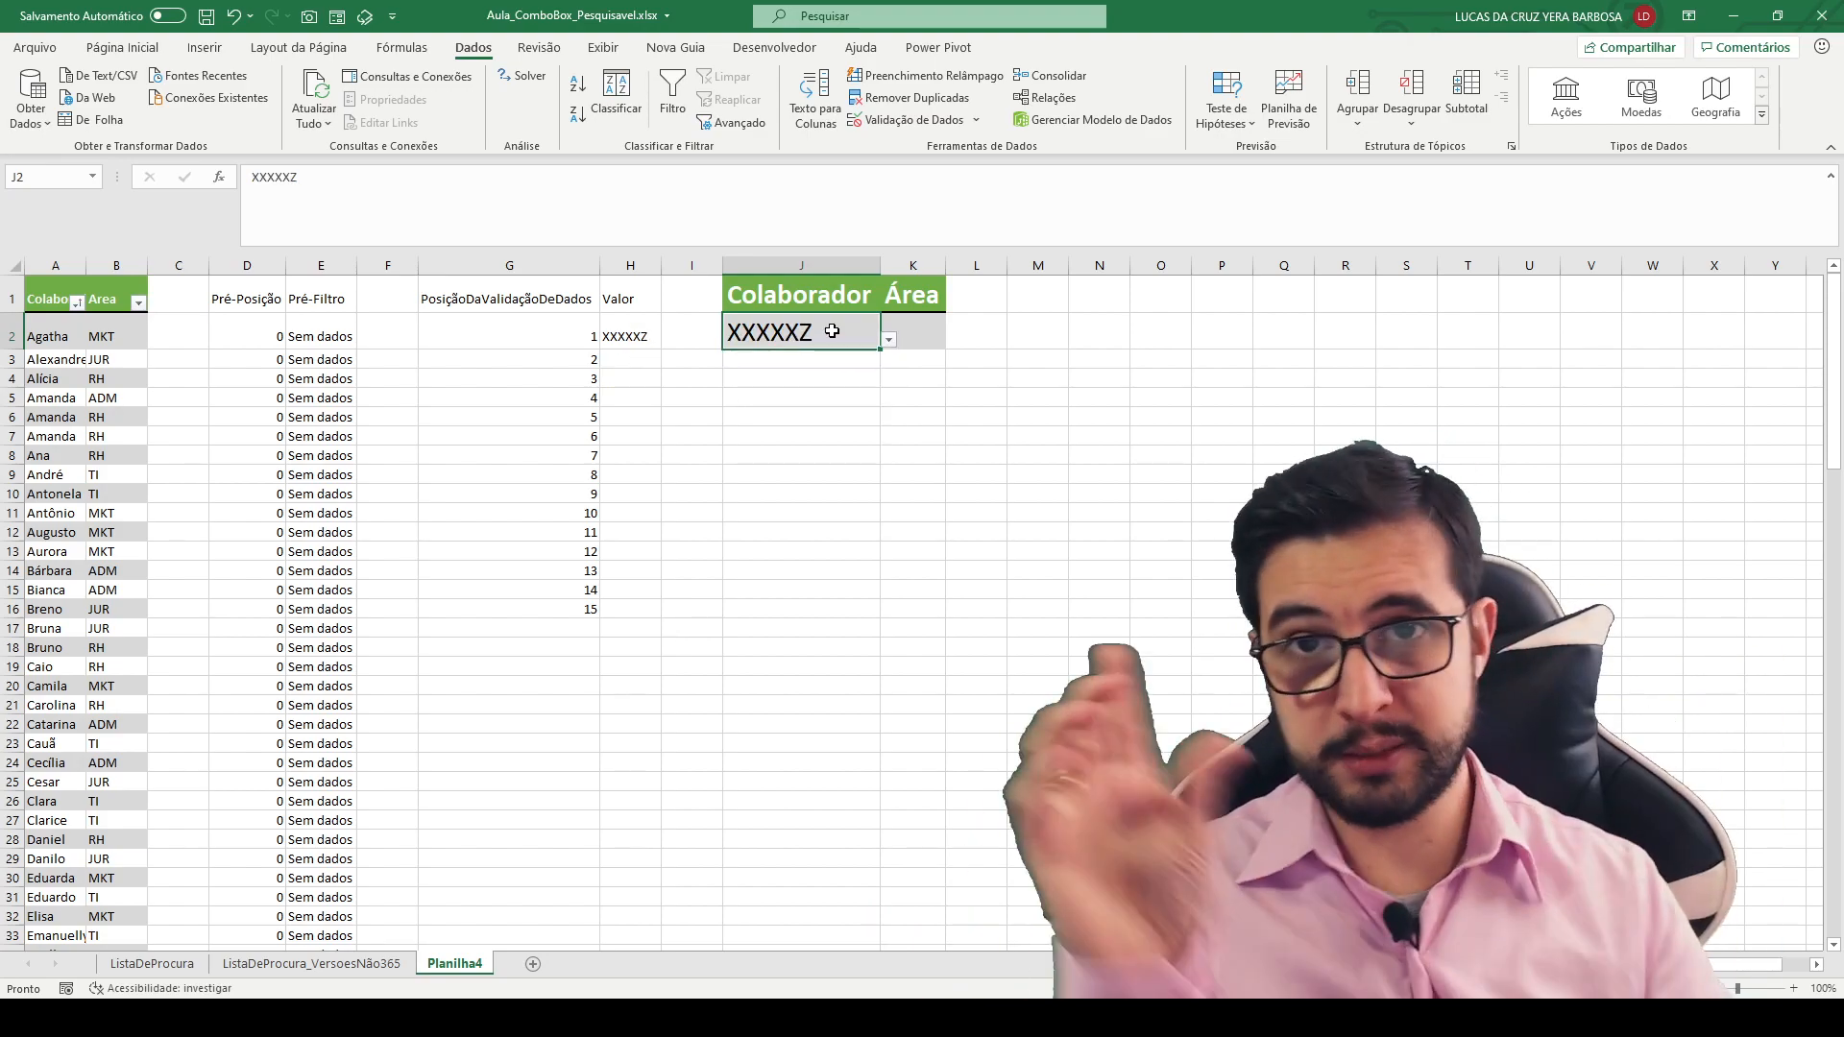